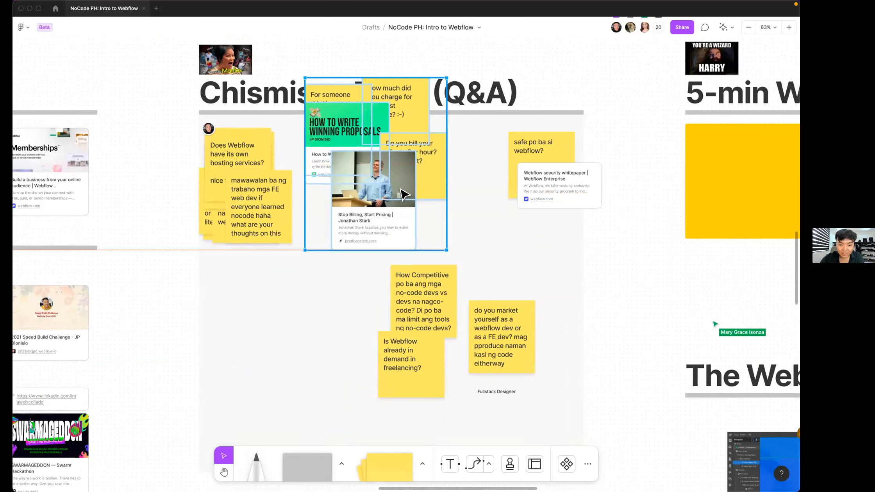
Stack the notes on no-code competitiveness, Webflow demand in freelancing and marketing yourself onto the pile with the hosting services question
drag(422, 291, 265, 238)
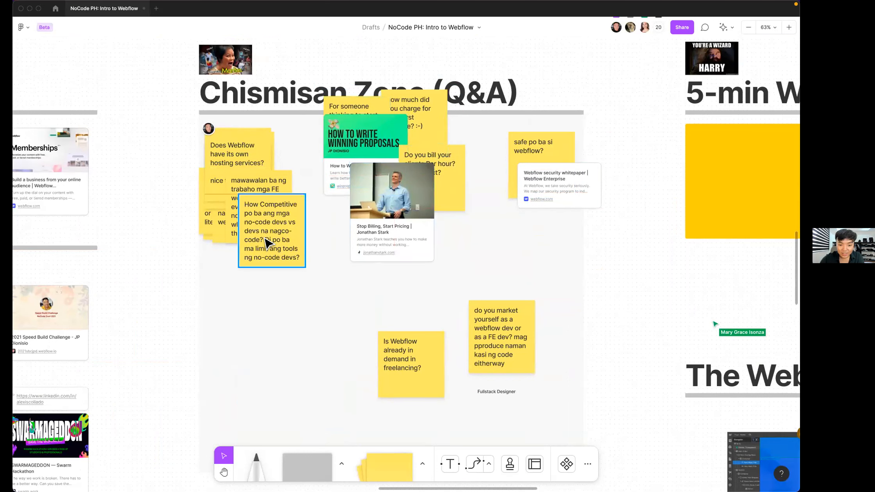
drag(416, 367, 256, 237)
drag(471, 338, 267, 229)
Move the "Fullstack Designer" text below the Webflow security whitepaper card and enlarge it
drag(501, 397, 507, 229)
click(556, 214)
click(557, 216)
key(Escape)
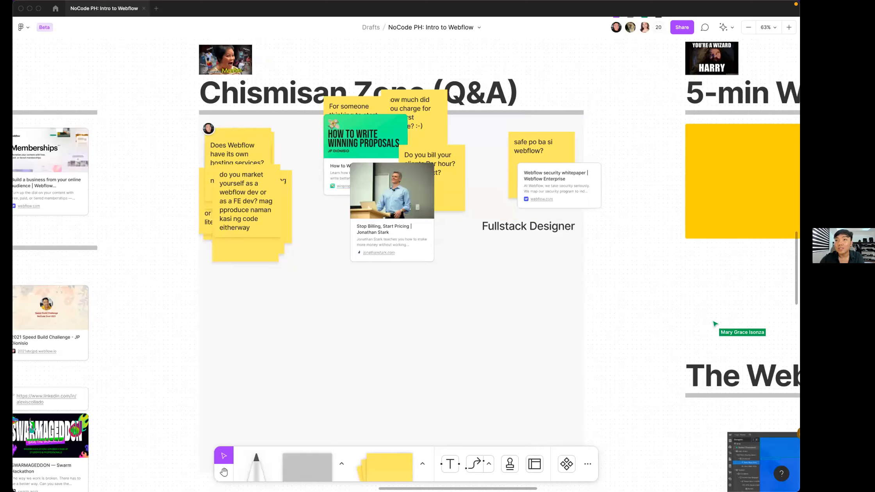
Add a sticky note to the Q&A area reading "Saan po ba usually pwede mag-apply ang mga no-code developers, sa upwork po ba marami?"
click(328, 274)
key(s)
click(351, 315)
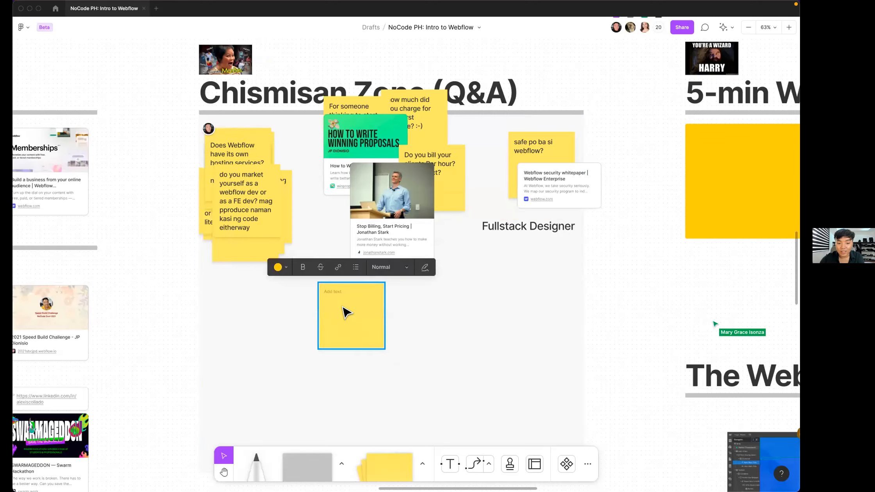
text(Saan po ba usually pwede mag-apply ang mga no-code developers, sa upwork po ba marami?)
click(388, 305)
drag(320, 308, 281, 316)
drag(315, 234, 338, 153)
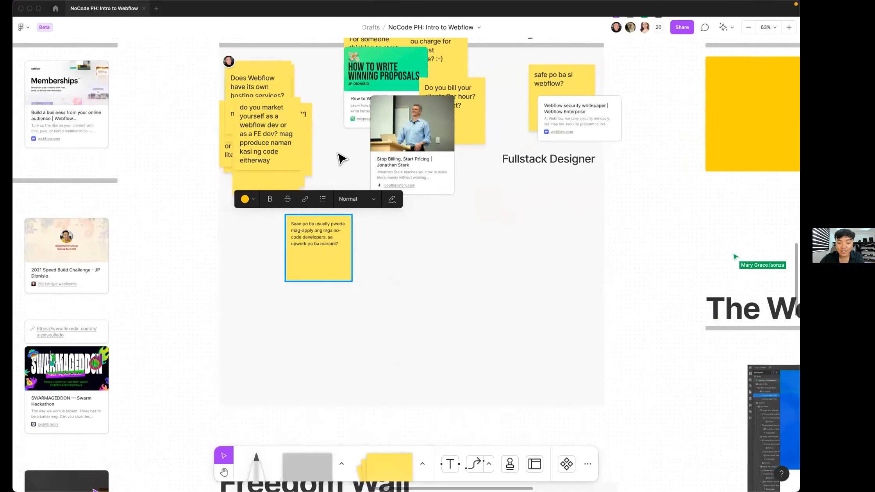
Shift the "Webflow helped me survive this pandemic!" note slightly on the Freedom Wall
scroll(339, 153, down, 10)
drag(391, 303, 379, 220)
scroll(348, 199, up, 4)
mouse_move(269, 279)
mouse_down()
mouse_move(287, 276)
mouse_move(278, 277)
mouse_up()
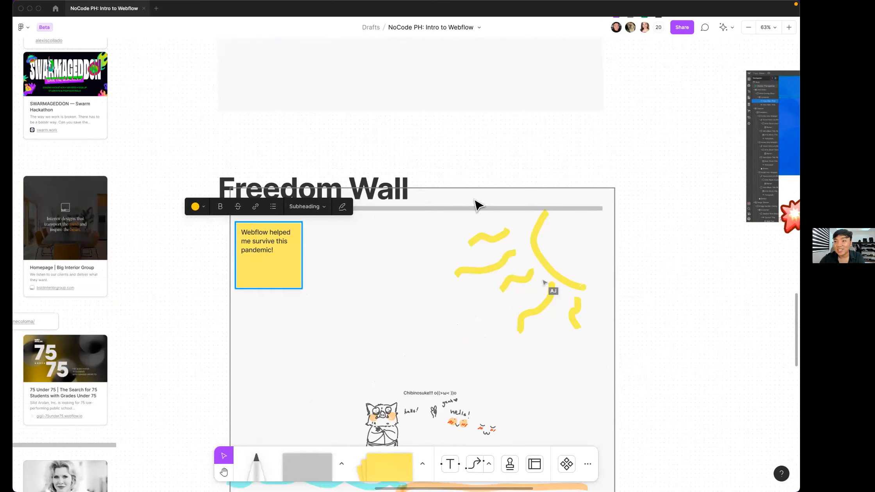
scroll(474, 199, right, 5)
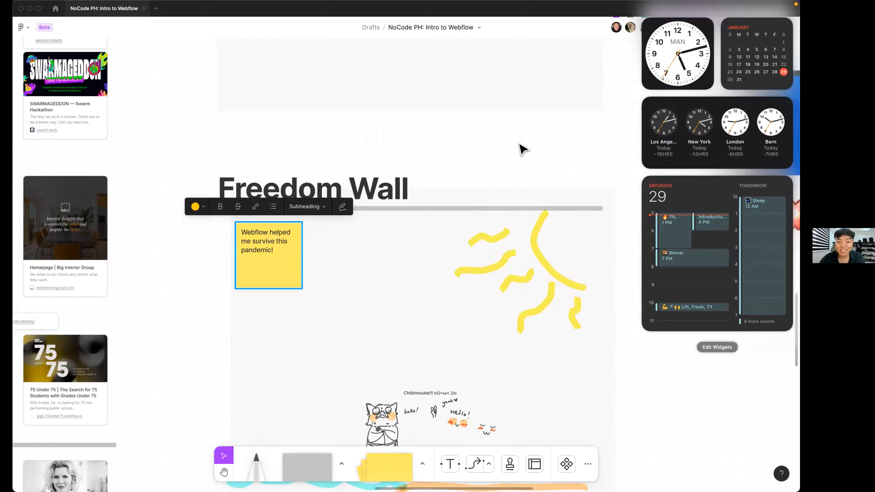
click(497, 154)
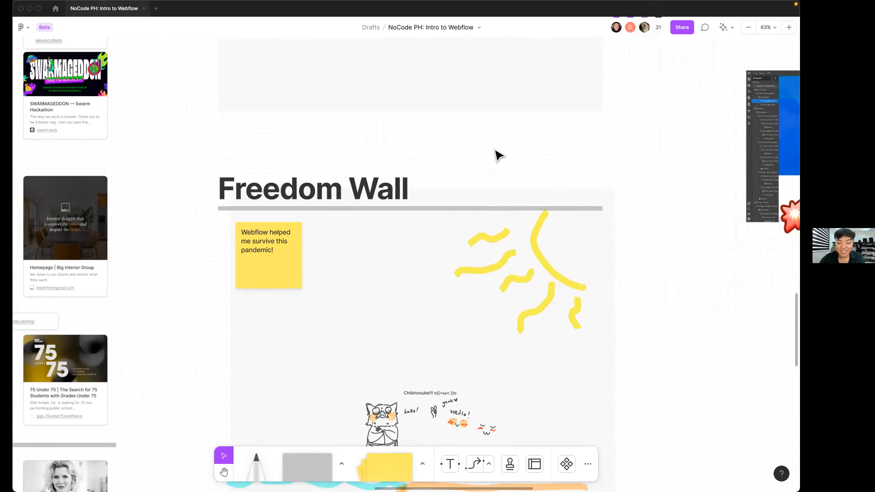
mouse_move(435, 486)
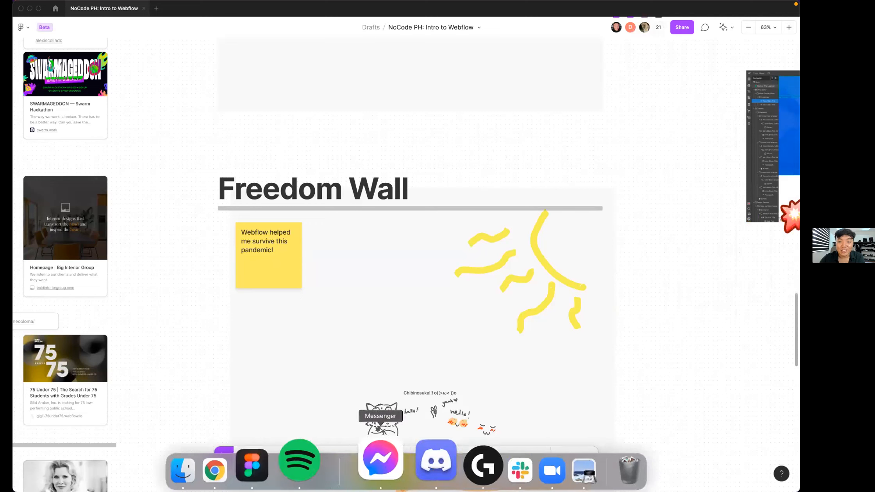
click(336, 461)
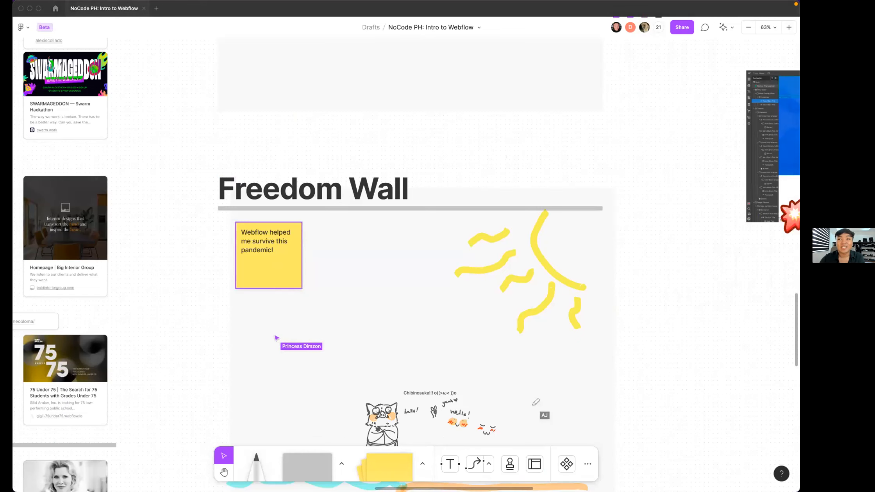
scroll(646, 176, down, 2)
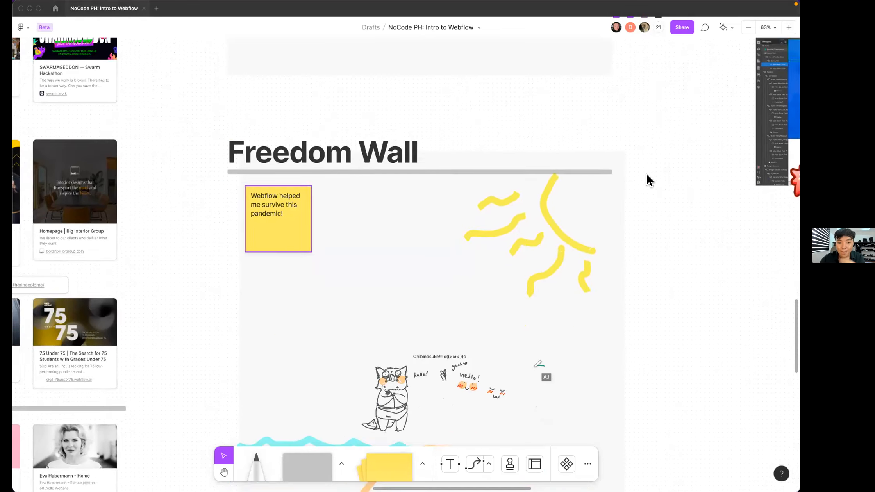
scroll(622, 269, up, 5)
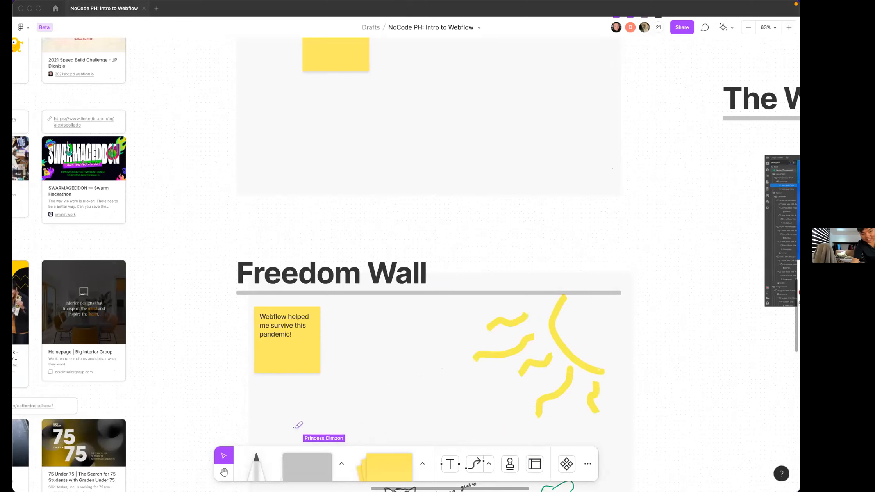
scroll(277, 156, down, 10)
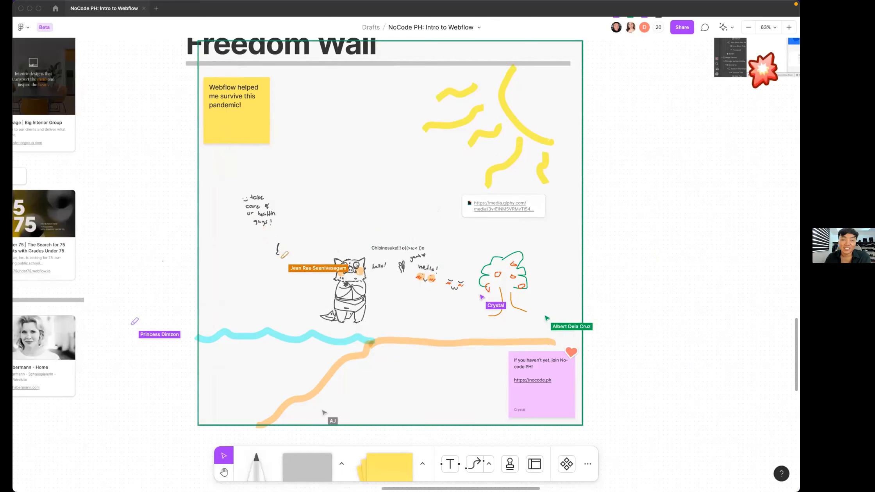
scroll(644, 193, up, 1)
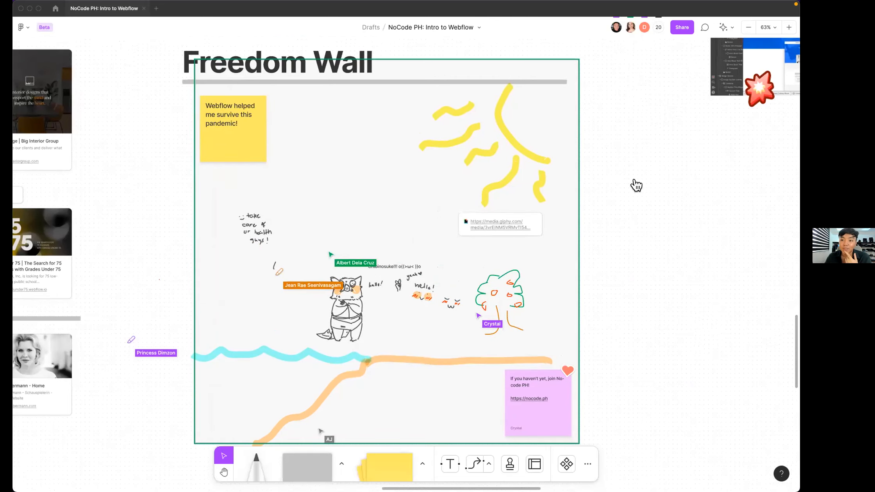
Move the Q&A note asking where no-code developers can apply so that it sits beneath the stacked question notes
scroll(619, 170, up, 10)
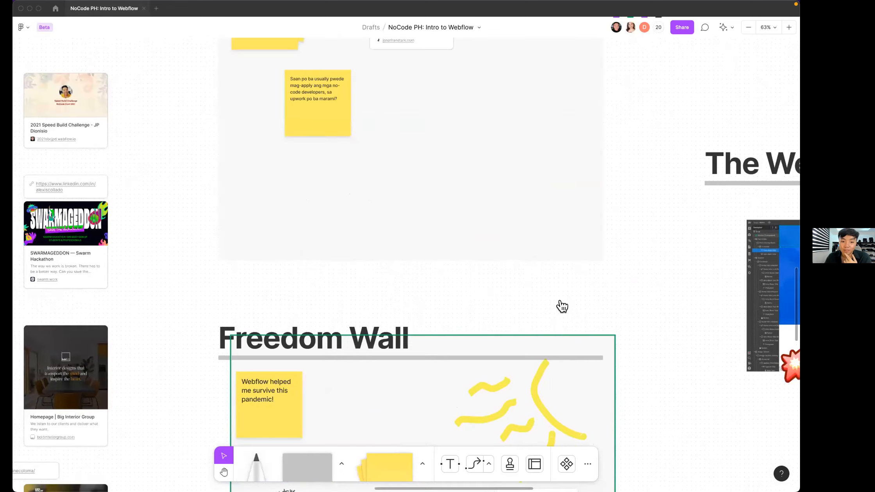
scroll(592, 39, up, 2)
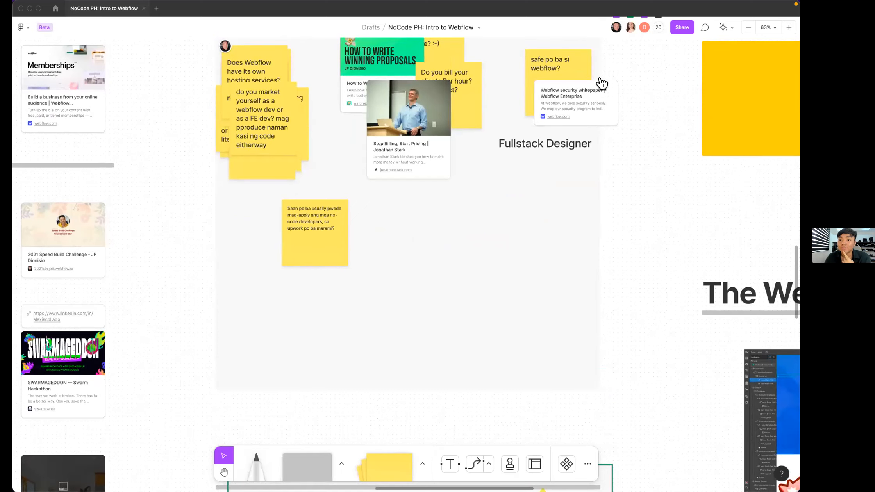
scroll(580, 112, up, 3)
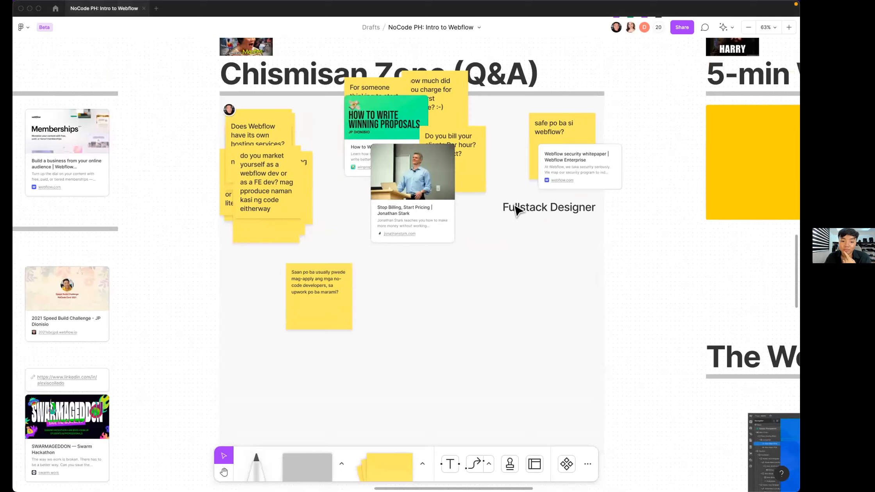
scroll(387, 211, down, 5)
drag(332, 236, 284, 245)
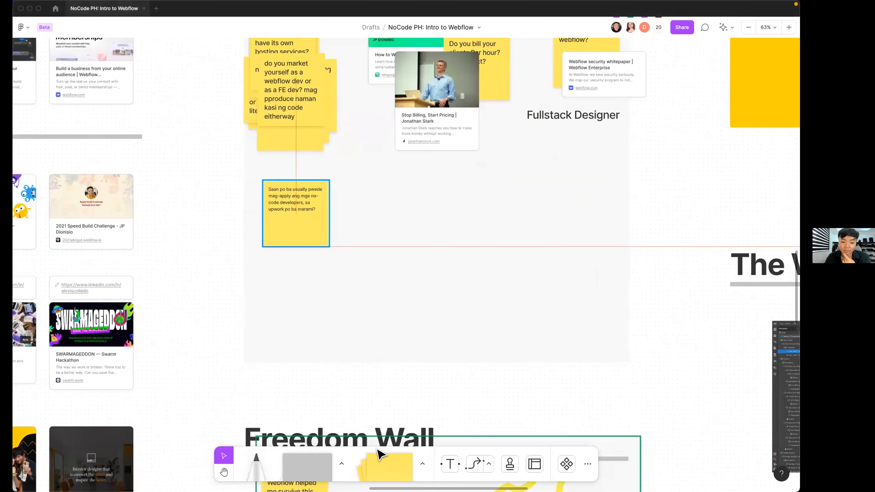
Add a sticky note reading "Ask your question!" in the empty space of the Q&A area
click(384, 476)
click(422, 240)
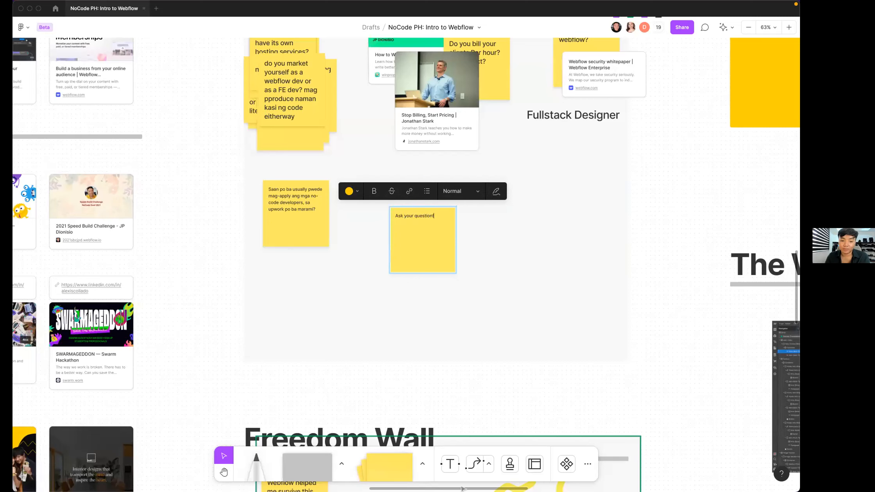
click(685, 191)
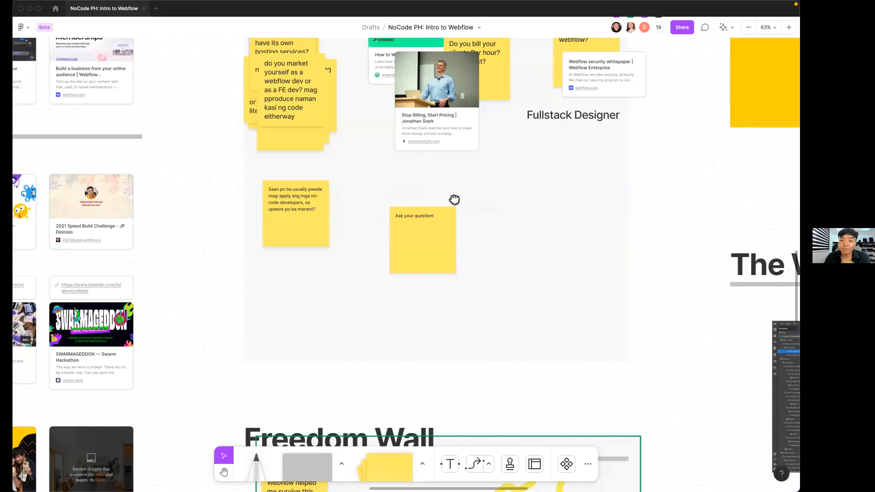
Survey the whole board, from the Q&A area to the 5-min Webflow Challenge, Webflow Designer and What Now sections
scroll(423, 224, right, 1)
scroll(374, 239, down, 5)
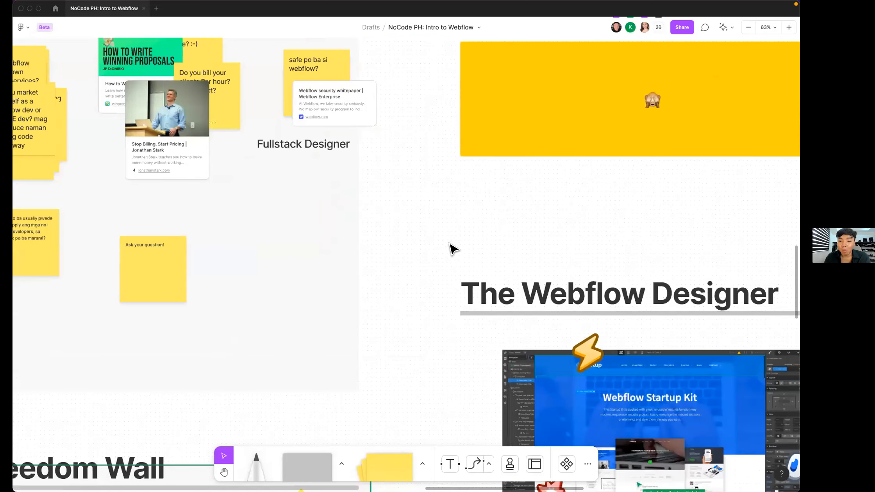
scroll(398, 253, down, 2)
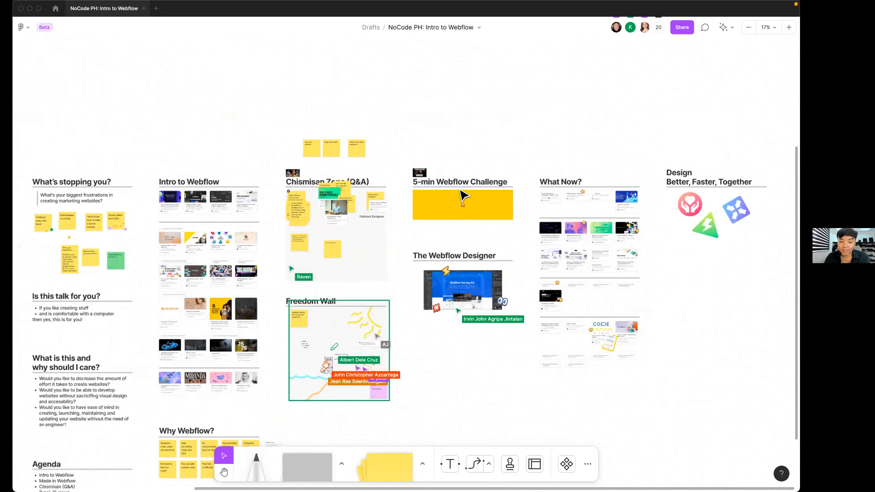
scroll(459, 192, down, 2)
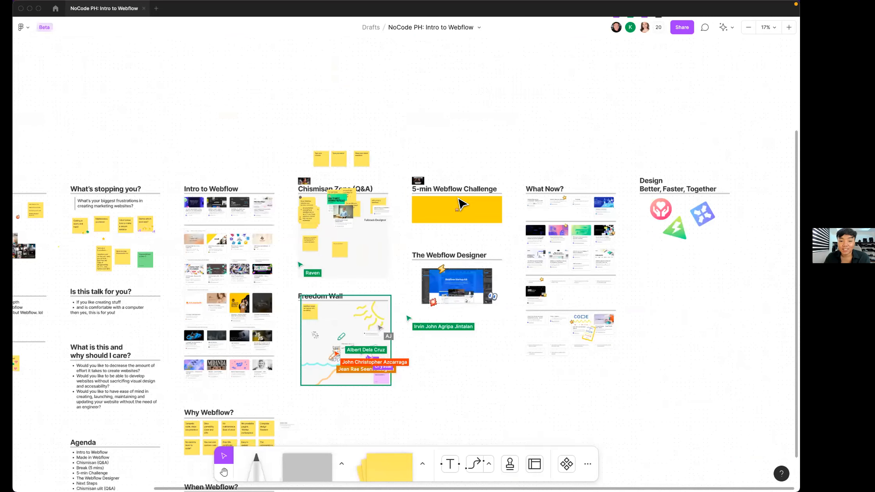
scroll(461, 204, down, 2)
scroll(452, 210, up, 2)
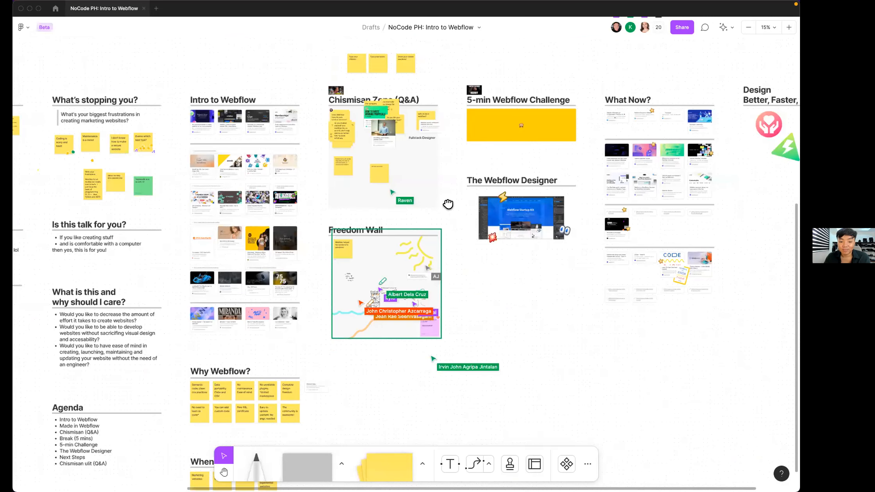
scroll(463, 191, up, 2)
scroll(468, 191, down, 1)
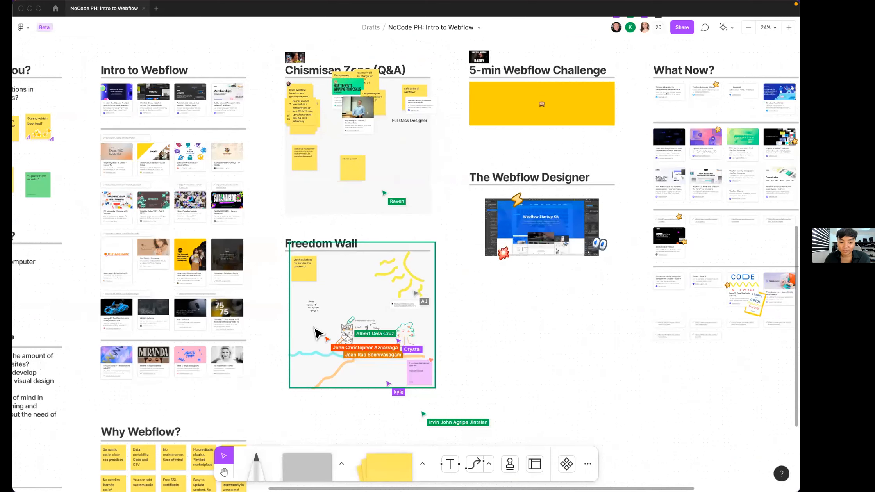
scroll(394, 320, down, 2)
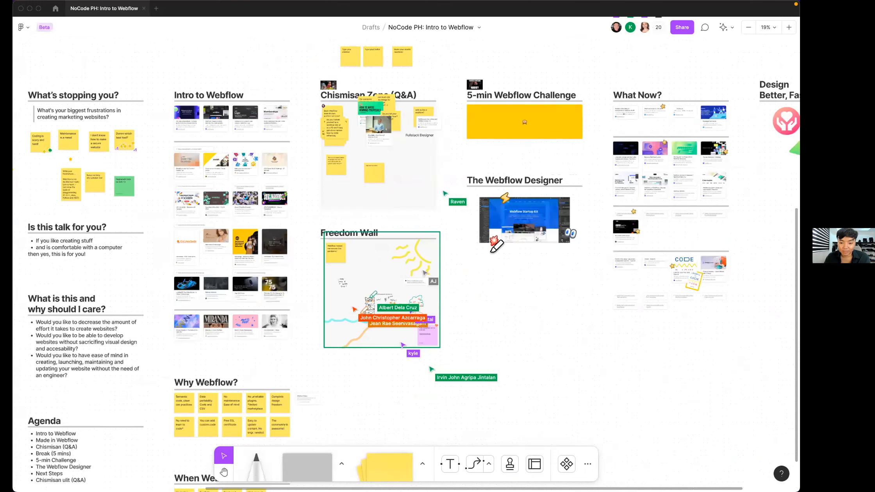
Draw a small blue fish with the marker under the waves on the Freedom Wall
scroll(402, 252, up, 5)
scroll(289, 296, up, 4)
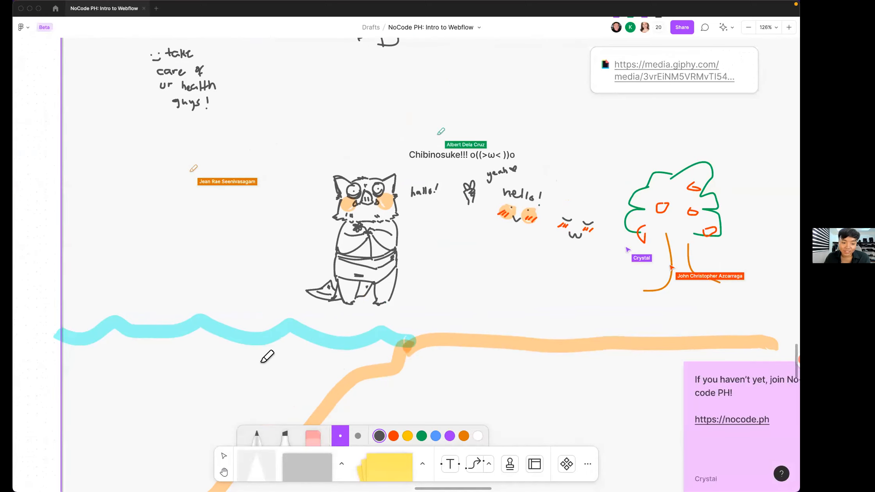
scroll(390, 391, down, 4)
click(439, 434)
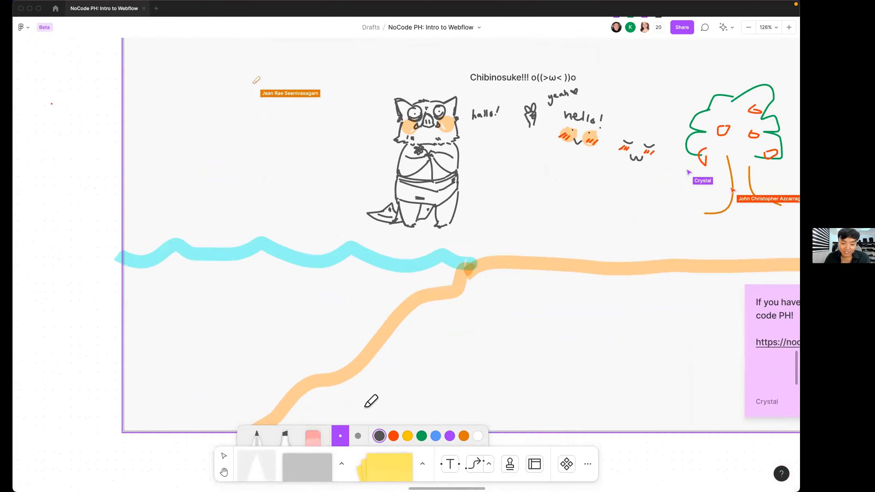
mouse_move(226, 317)
mouse_down()
mouse_move(225, 340)
mouse_move(252, 316)
mouse_move(267, 331)
mouse_move(252, 340)
mouse_move(225, 317)
mouse_move(261, 323)
mouse_up()
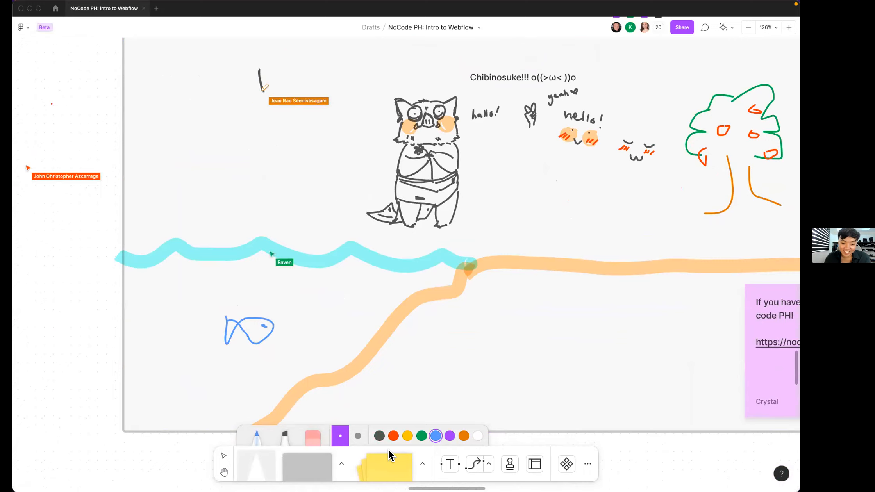
Draw a small red crab with dark grey eyes, claws and legs on the orange slope beside the fish
scroll(371, 340, up, 10)
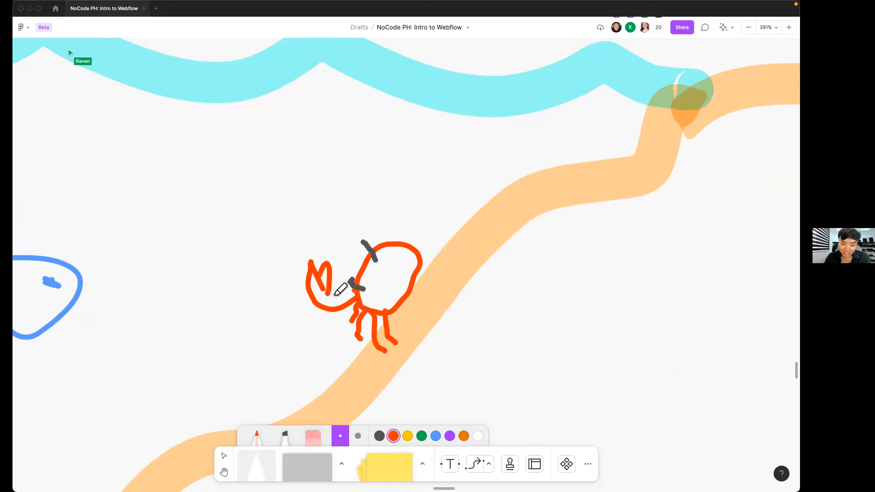
drag(383, 243, 383, 236)
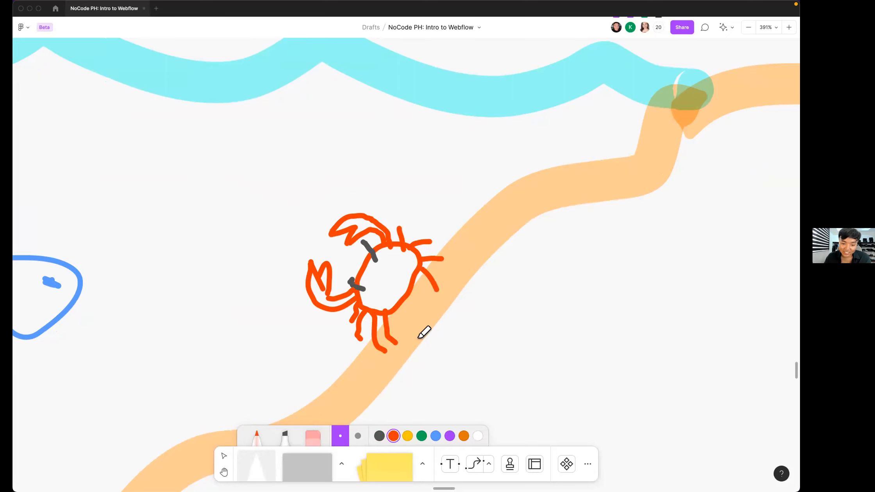
scroll(386, 309, down, 10)
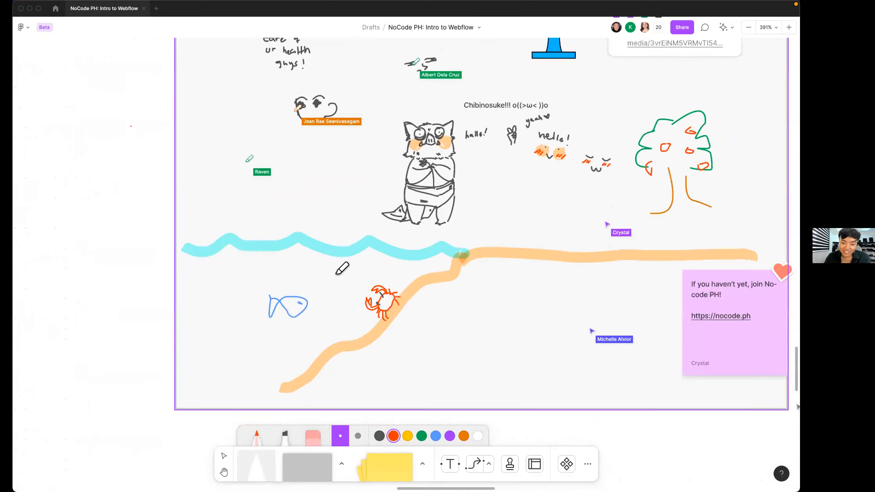
Examine the participants' drawings and stickers across the Freedom Wall
scroll(375, 273, down, 3)
scroll(433, 289, down, 2)
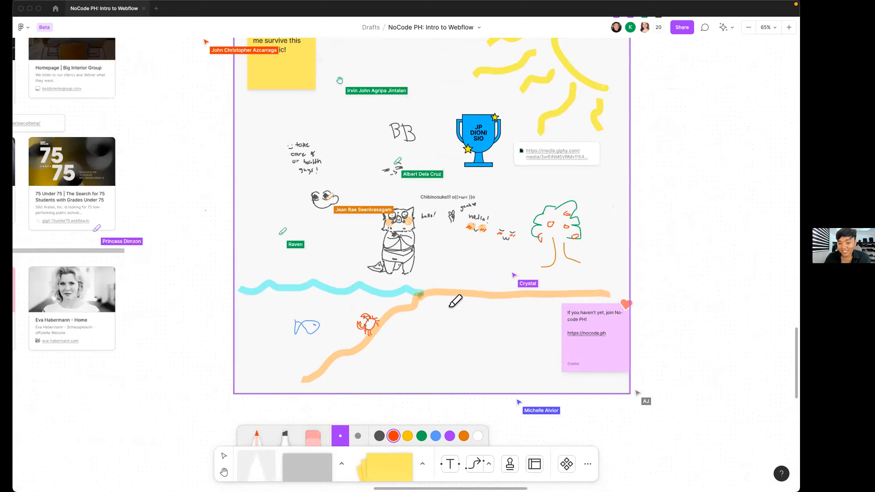
scroll(412, 269, down, 2)
scroll(411, 269, right, 2)
scroll(432, 279, up, 5)
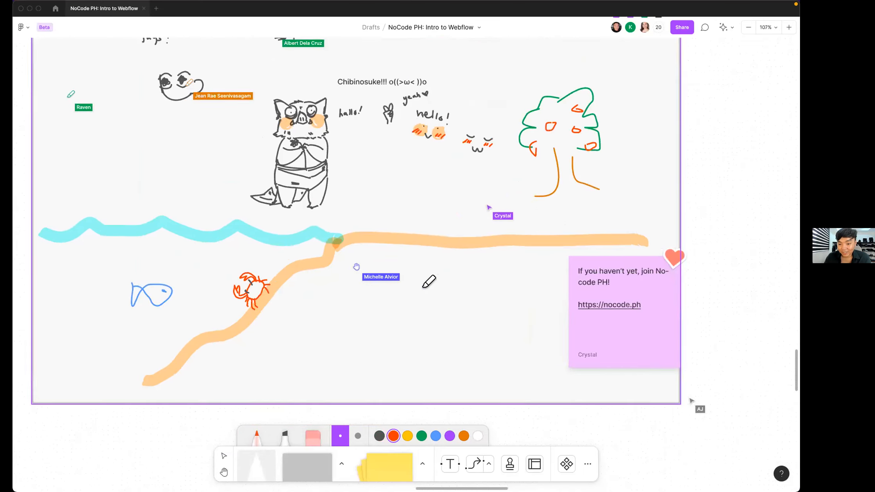
scroll(428, 281, down, 3)
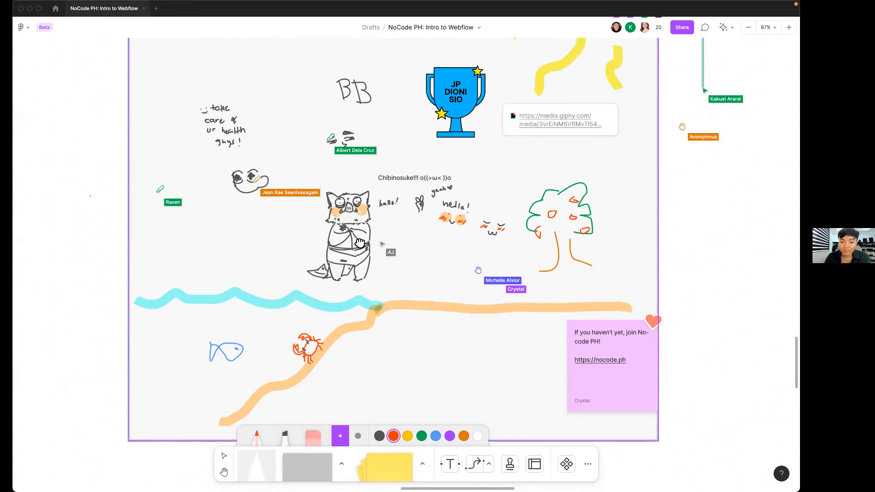
scroll(350, 190, up, 4)
scroll(349, 190, left, 1)
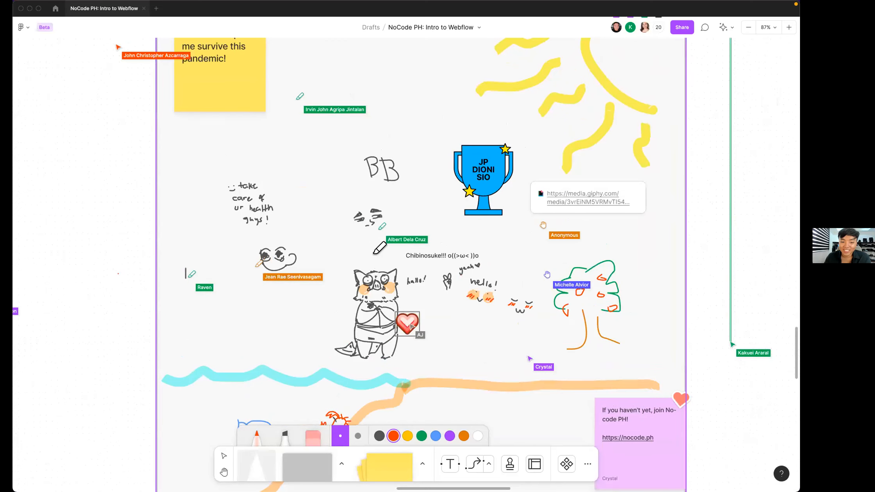
Move the yellow "Webflow helped me survive this pandemic!" note so it straddles the Freedom Wall's left edge, leaving its text without strikethrough
key(t)
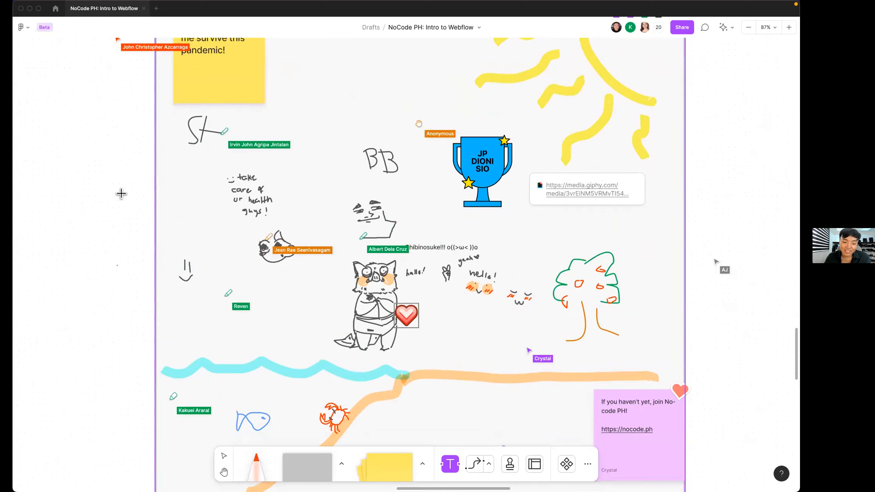
key(v)
scroll(124, 233, down, 3)
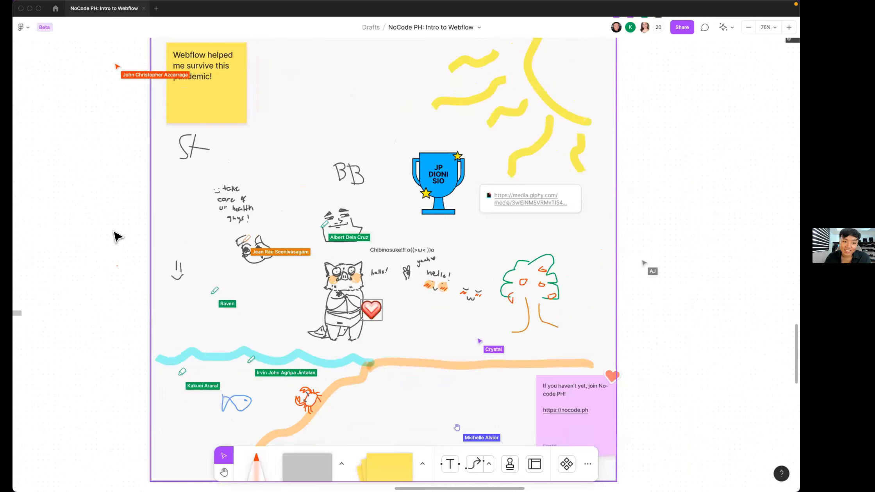
scroll(117, 225, down, 3)
scroll(120, 222, up, 3)
drag(197, 123, 141, 120)
click(110, 141)
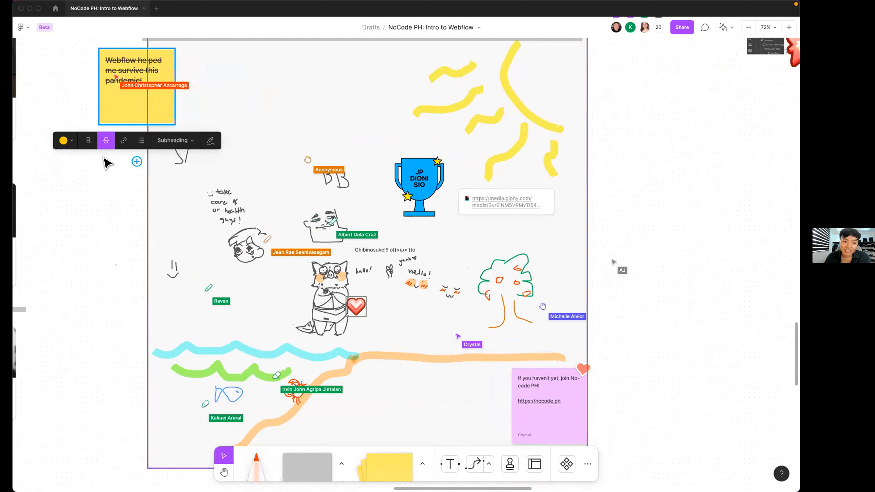
click(107, 142)
click(113, 198)
drag(92, 212, 77, 220)
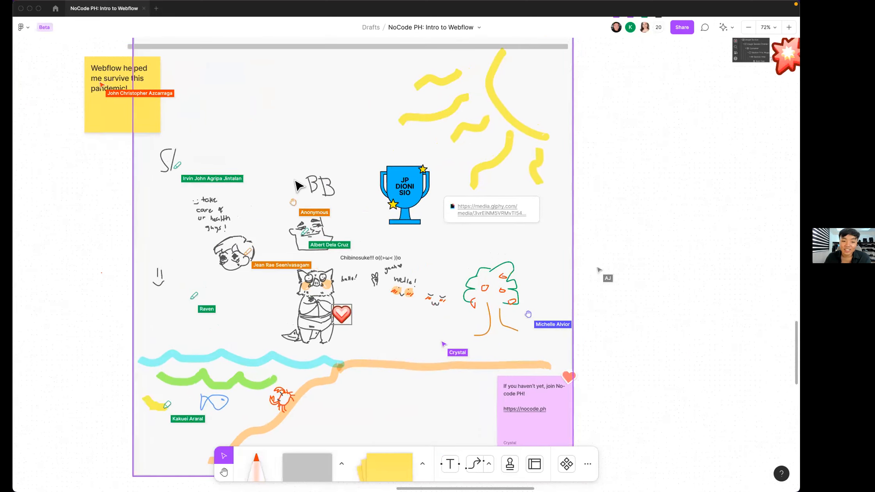
scroll(628, 84, left, 1)
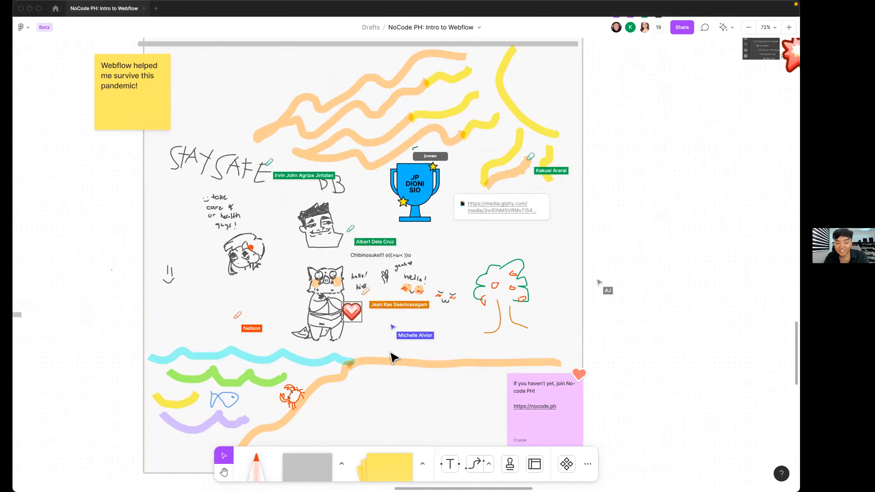
Search the computer for "light" and open the matching result
key(super+space)
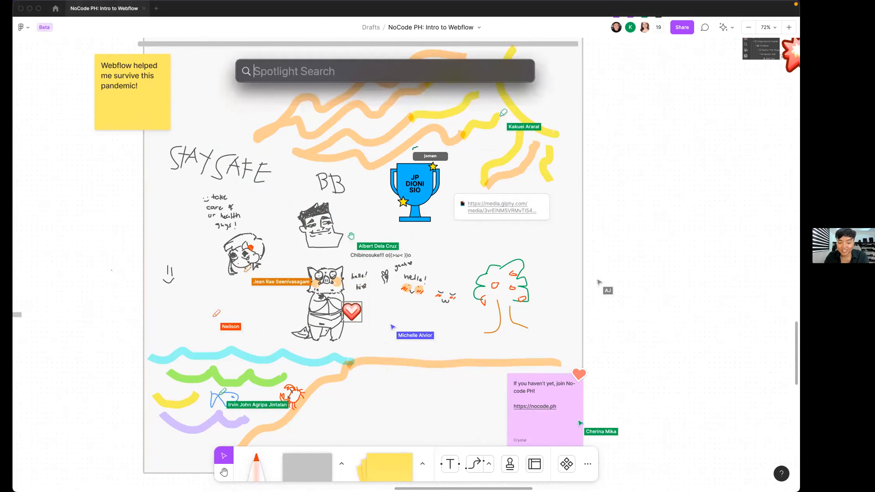
text(light)
key(Return)
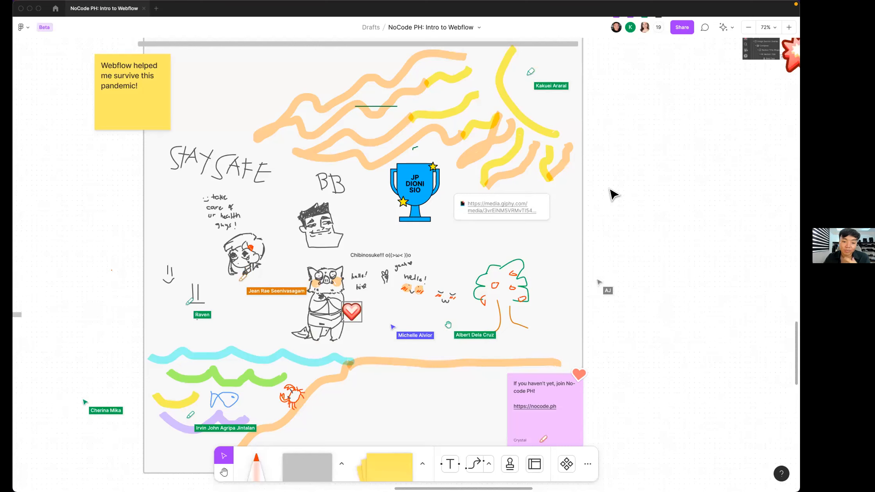
Examine the participants' new drawings on the Freedom Wall and the board sections around it
scroll(595, 211, up, 2)
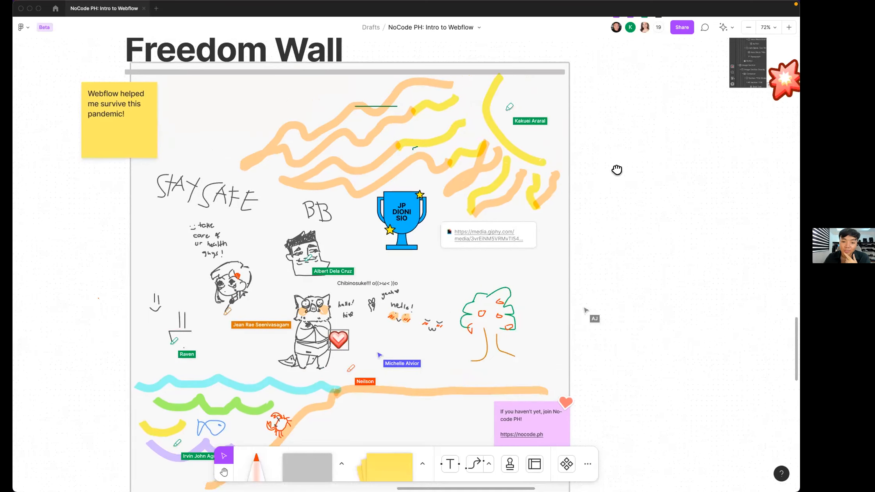
drag(622, 166, 410, 80)
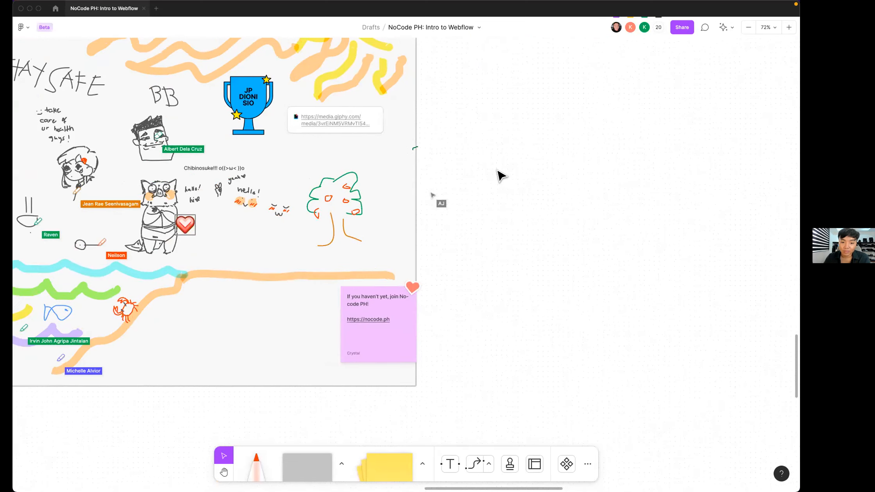
scroll(499, 171, down, 2)
scroll(505, 196, down, 3)
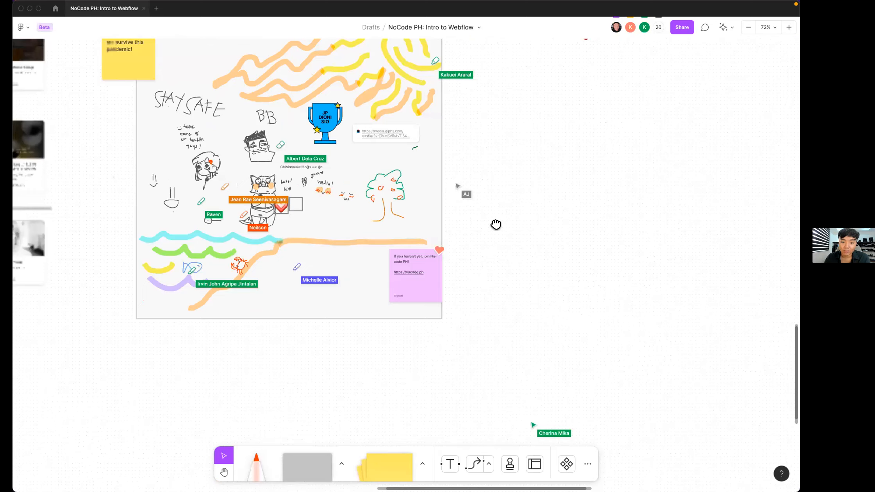
scroll(482, 251, down, 5)
scroll(458, 251, down, 3)
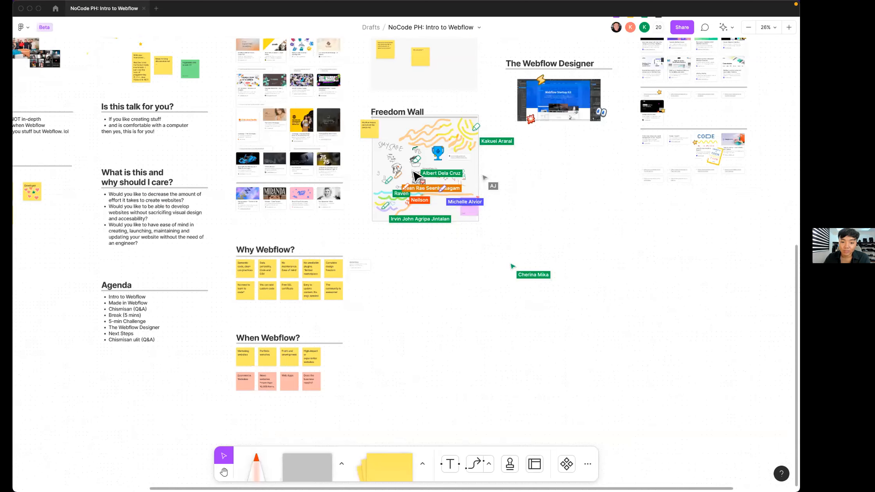
scroll(415, 150, down, 3)
scroll(486, 182, up, 10)
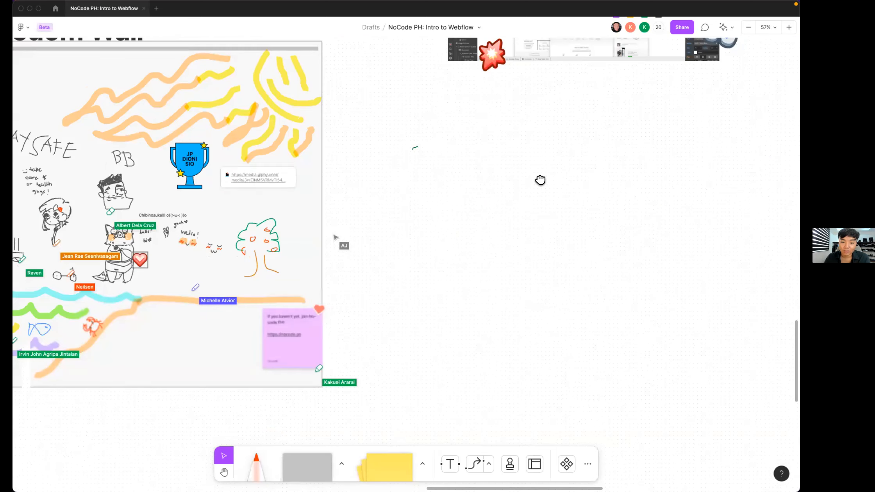
scroll(538, 148, left, 5)
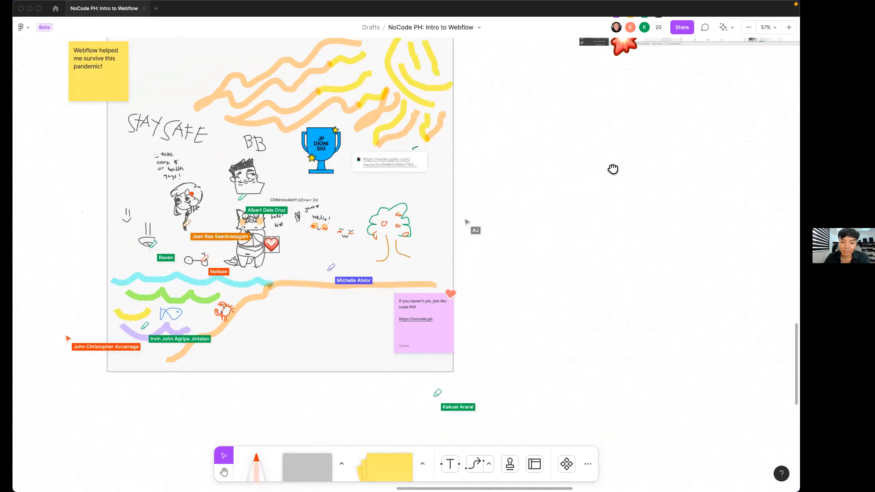
scroll(613, 169, left, 2)
scroll(647, 168, left, 5)
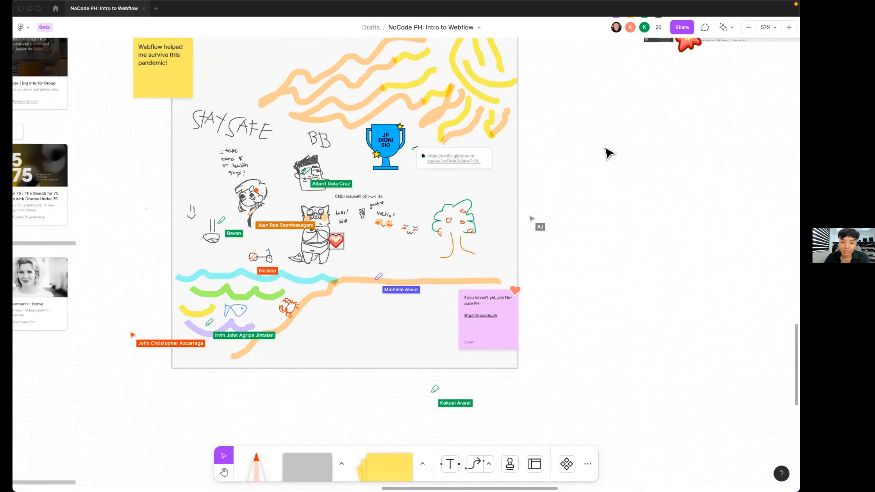
scroll(554, 149, left, 1)
scroll(555, 156, right, 5)
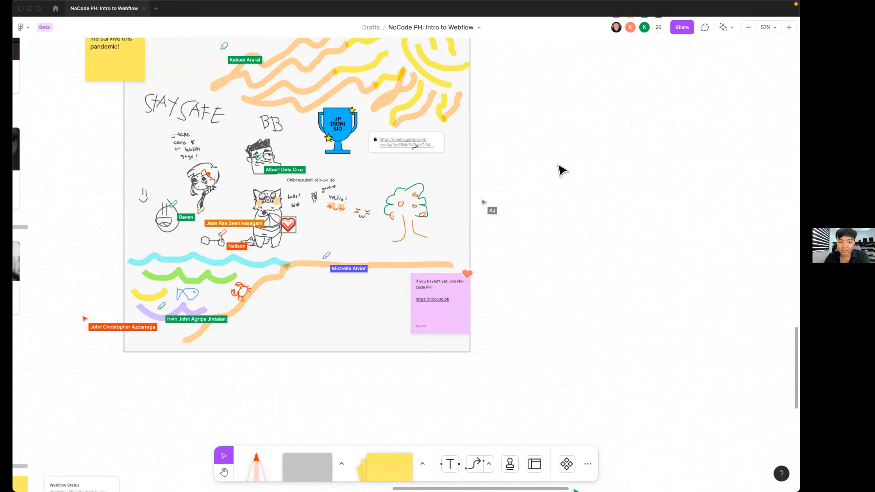
drag(578, 173, 585, 167)
scroll(579, 218, left, 2)
scroll(579, 218, up, 1)
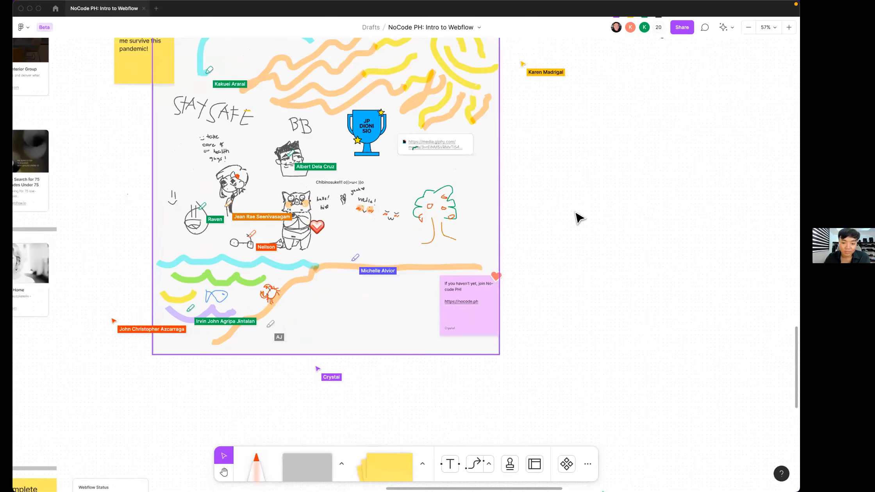
scroll(579, 216, up, 1)
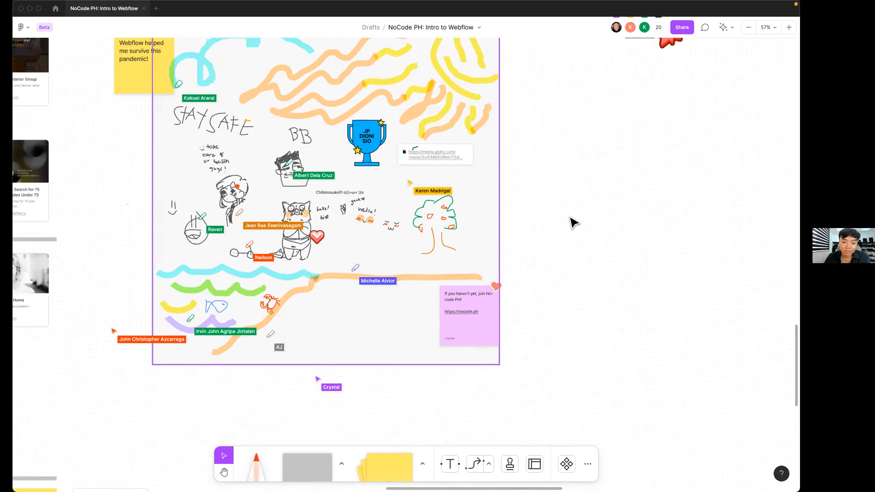
scroll(574, 223, up, 3)
scroll(574, 223, left, 1)
scroll(563, 225, up, 1)
scroll(563, 225, left, 2)
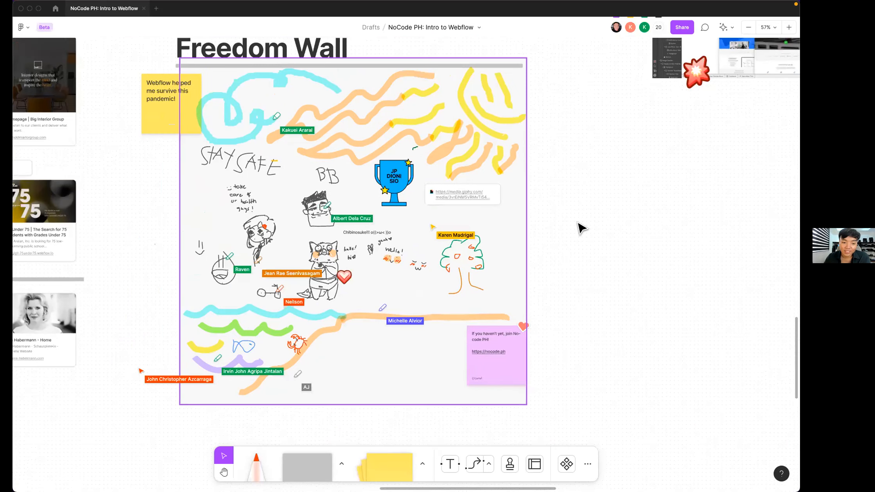
scroll(581, 228, up, 1)
scroll(588, 207, up, 1)
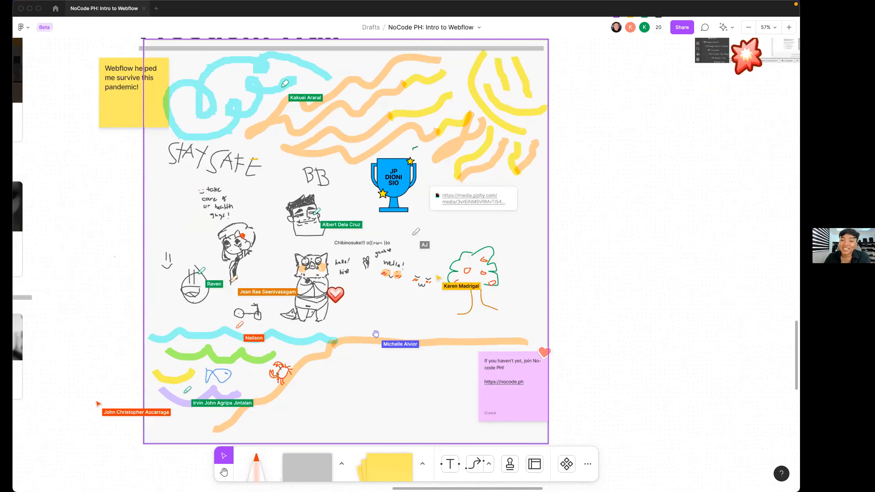
scroll(278, 280, up, 2)
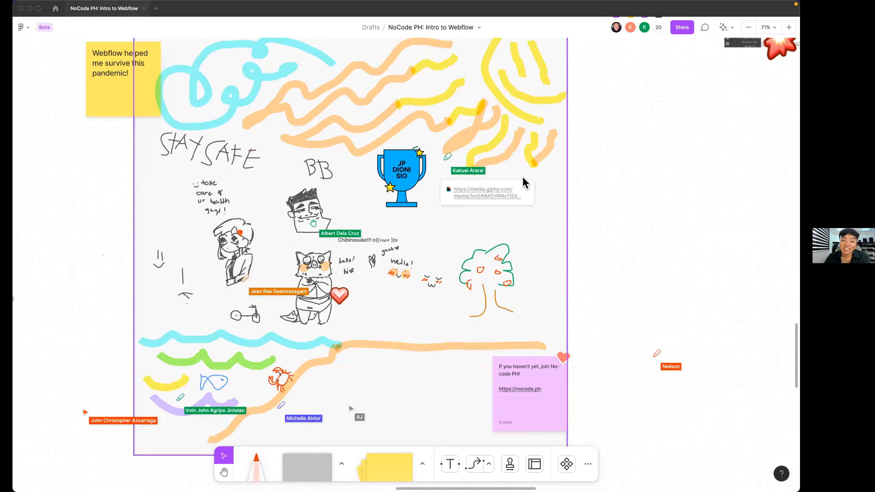
Check the newest sketches around the portraits and below the waves on the Freedom Wall
key(super+Tab)
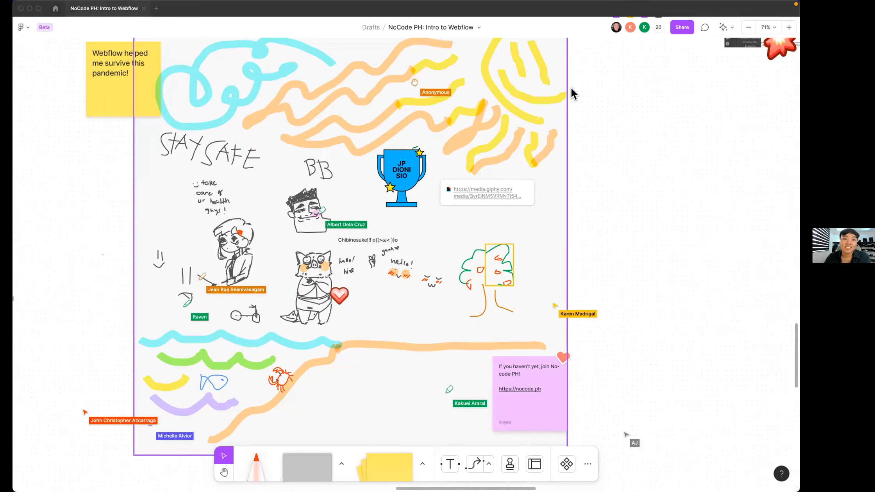
drag(644, 168, 651, 195)
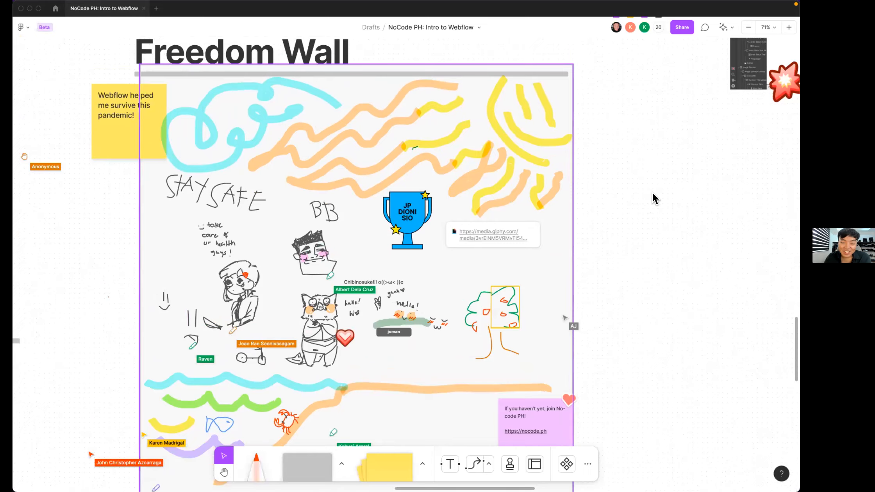
scroll(650, 200, down, 3)
scroll(646, 213, up, 1)
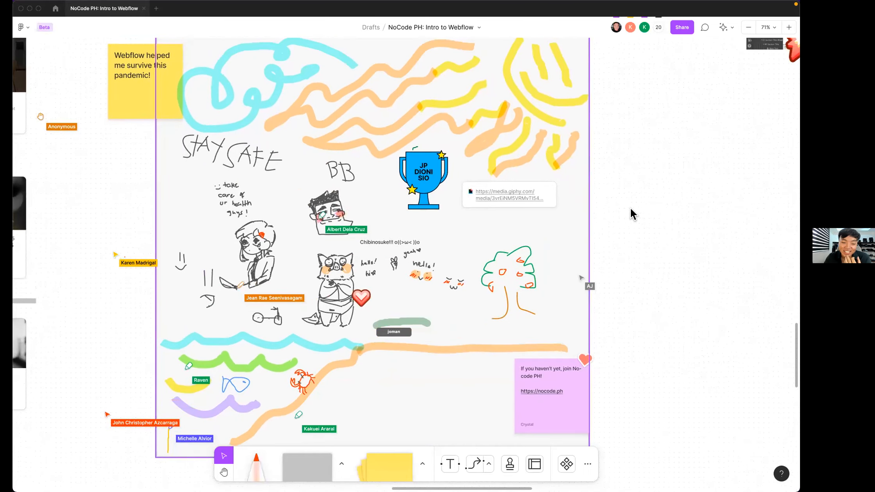
scroll(622, 208, right, 2)
scroll(628, 216, up, 1)
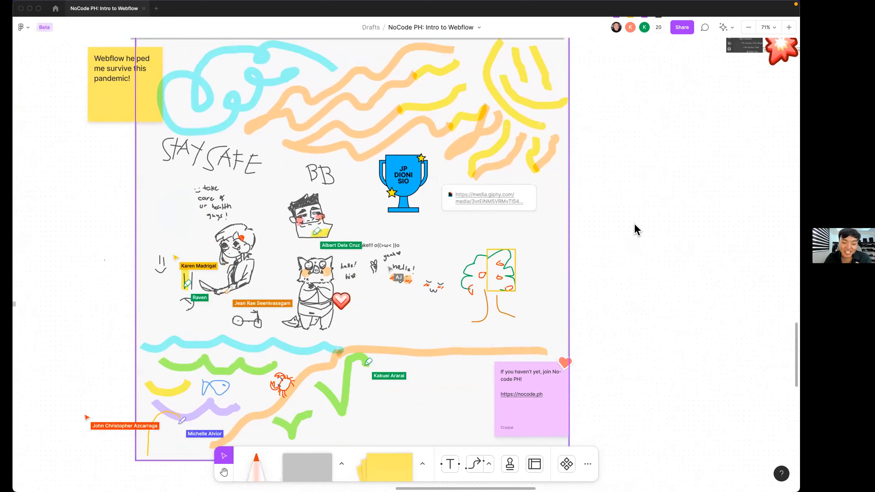
scroll(605, 253, up, 1)
scroll(606, 253, right, 1)
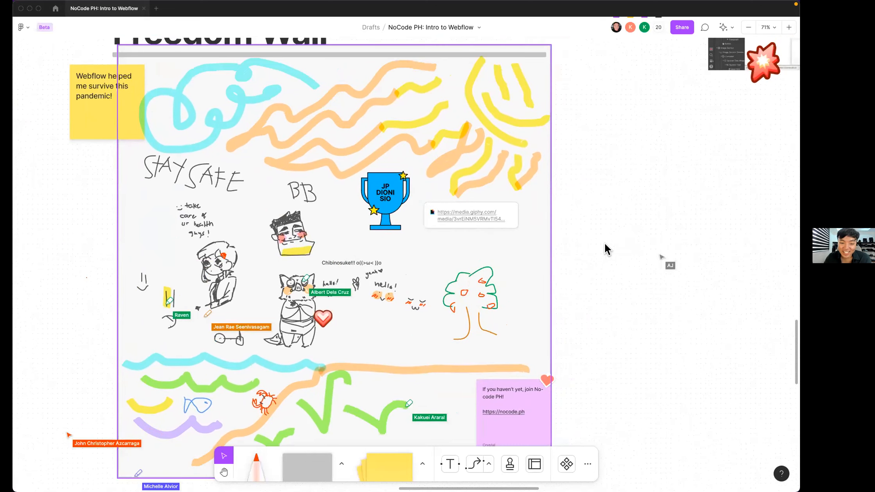
scroll(594, 232, down, 1)
scroll(594, 232, left, 1)
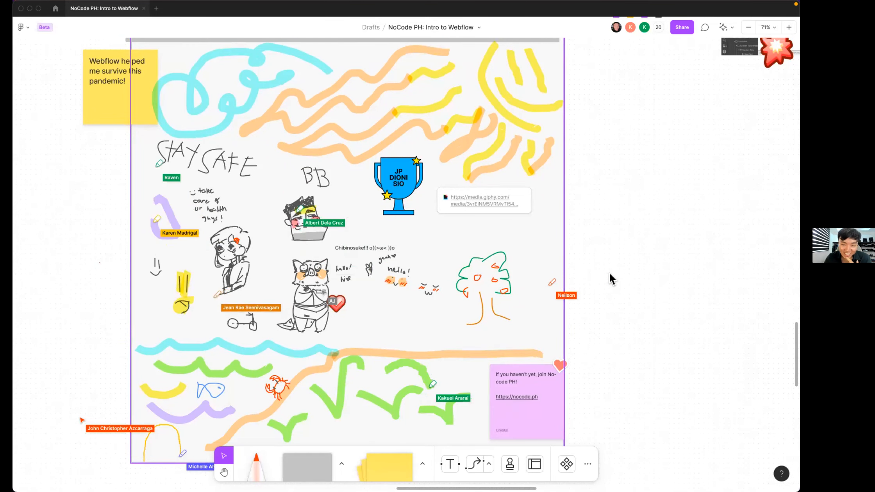
scroll(606, 271, right, 1)
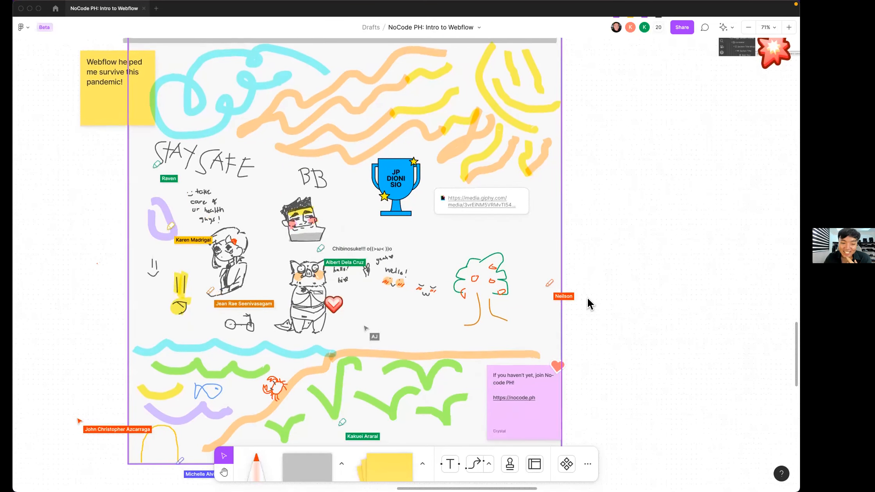
scroll(587, 297, up, 3)
scroll(587, 297, right, 2)
Unlock the yellow rectangle with the monkey emoji in the 5-min Webflow Challenge section
scroll(559, 288, down, 5)
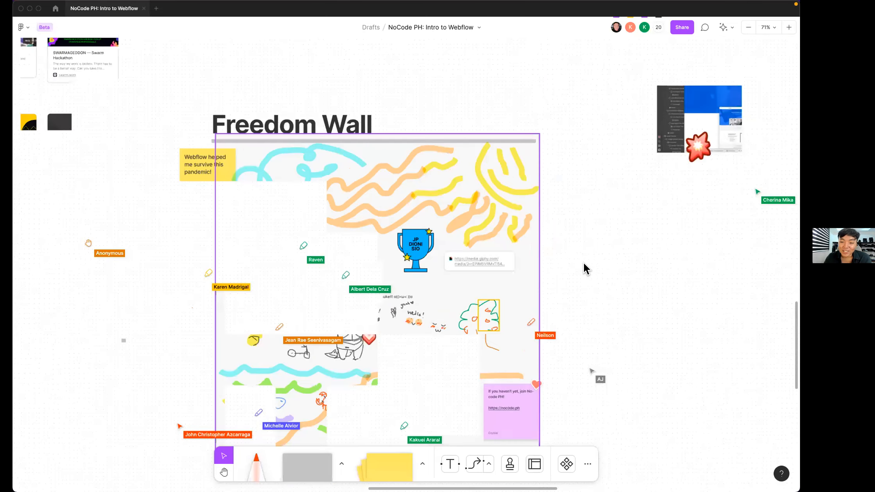
scroll(510, 287, down, 2)
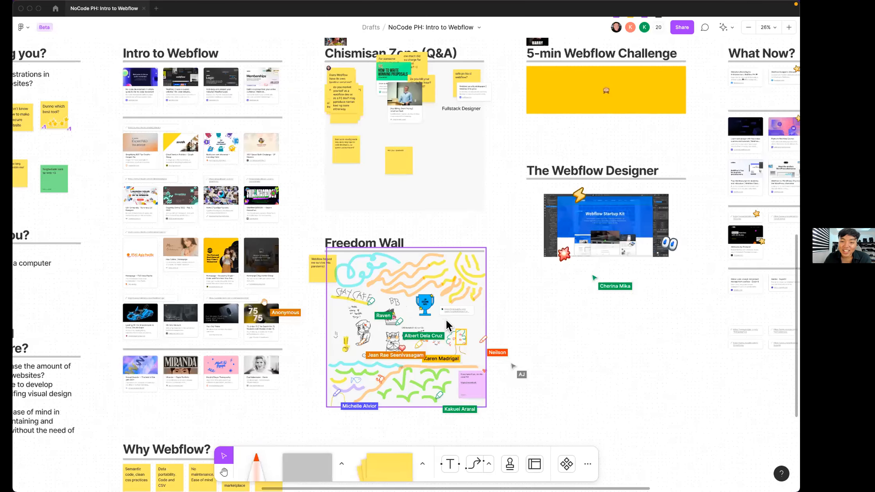
scroll(466, 209, up, 5)
scroll(466, 209, right, 9)
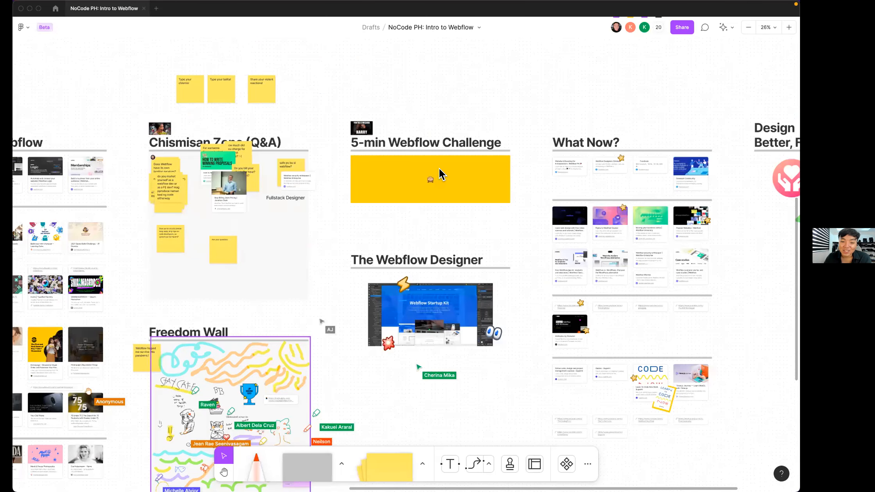
scroll(437, 172, up, 10)
scroll(412, 209, up, 3)
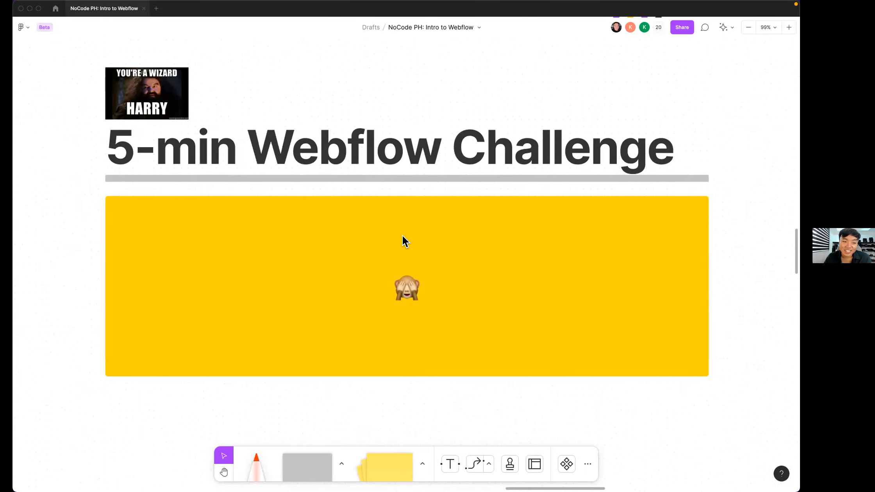
click(371, 212)
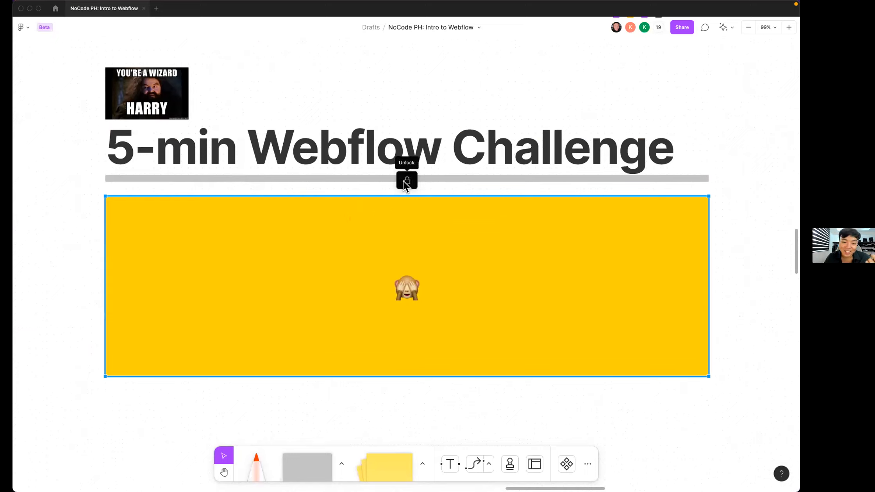
click(406, 181)
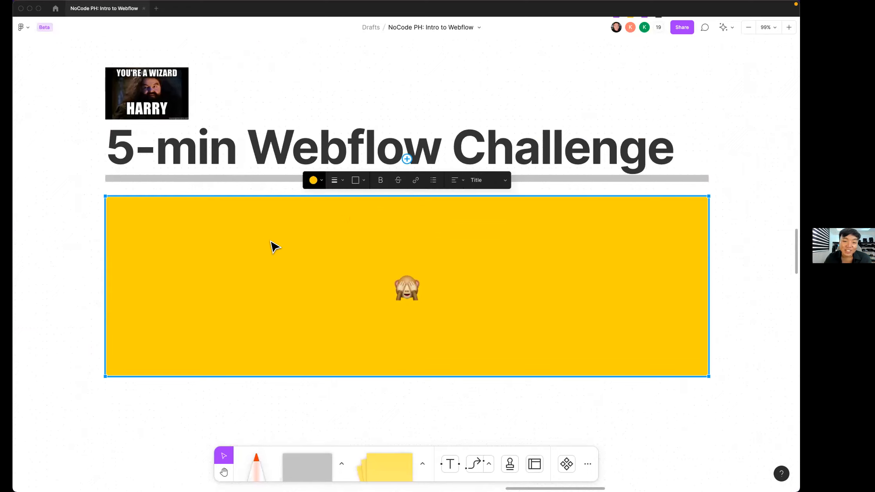
Move the yellow cover rectangle down to just below the five "Create a website in just 5 mins!" sticky notes
click(92, 254)
click(112, 249)
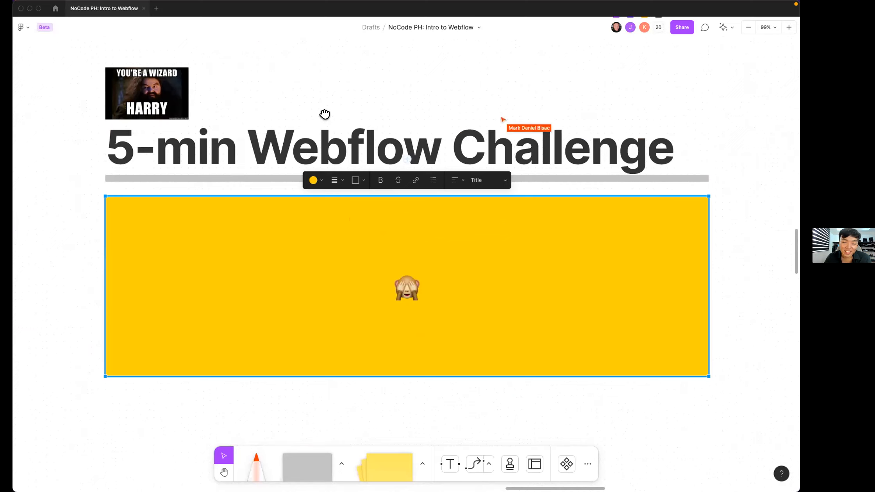
scroll(317, 110, down, 4)
drag(306, 141, 287, 268)
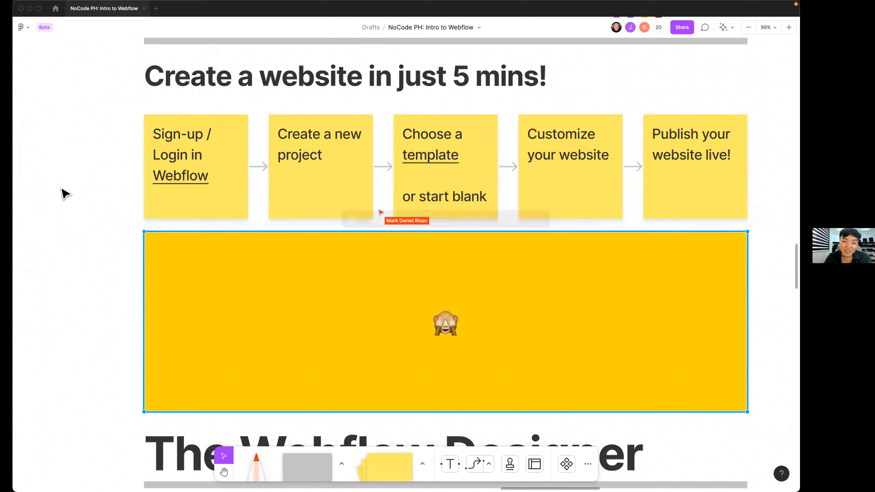
Deselect the yellow cover rectangle and bring the 5-min Webflow Challenge heading into view above the sticky notes
click(87, 180)
drag(75, 211, 69, 252)
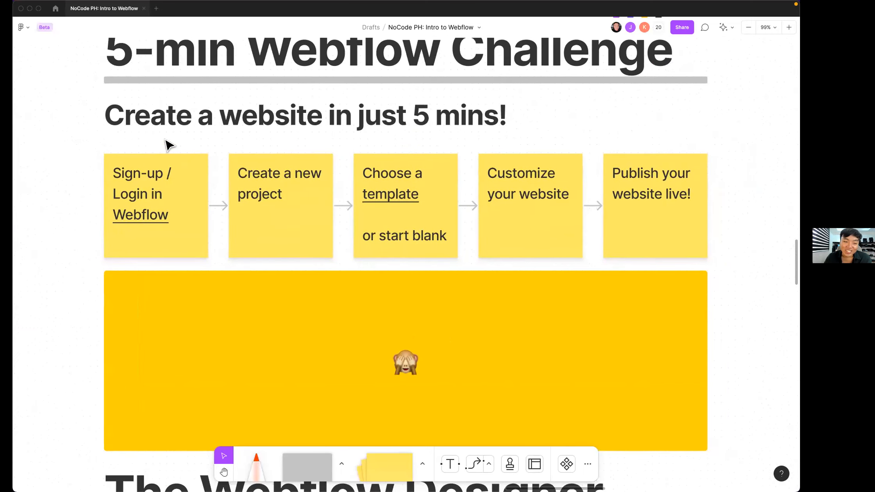
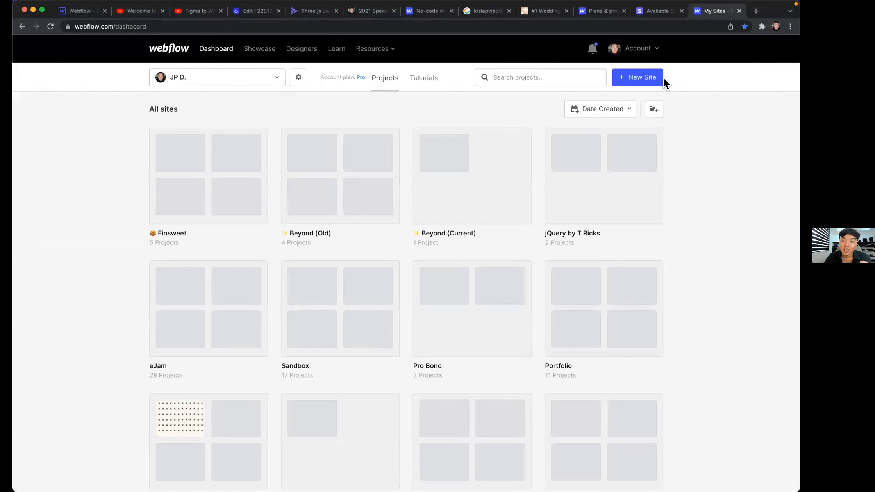
Start a new site from the Webflow dashboard and look through the presets and template categories offered for it
click(648, 84)
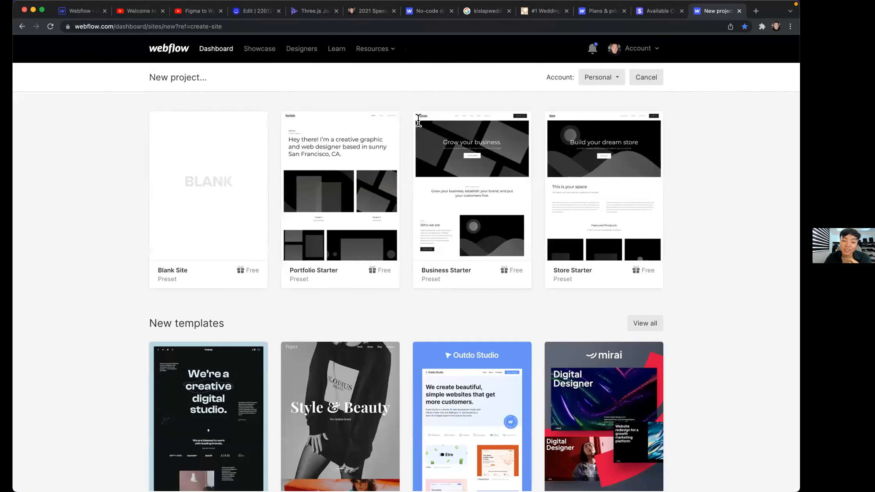
scroll(213, 162, down, 3)
scroll(341, 185, down, 7)
scroll(273, 216, up, 10)
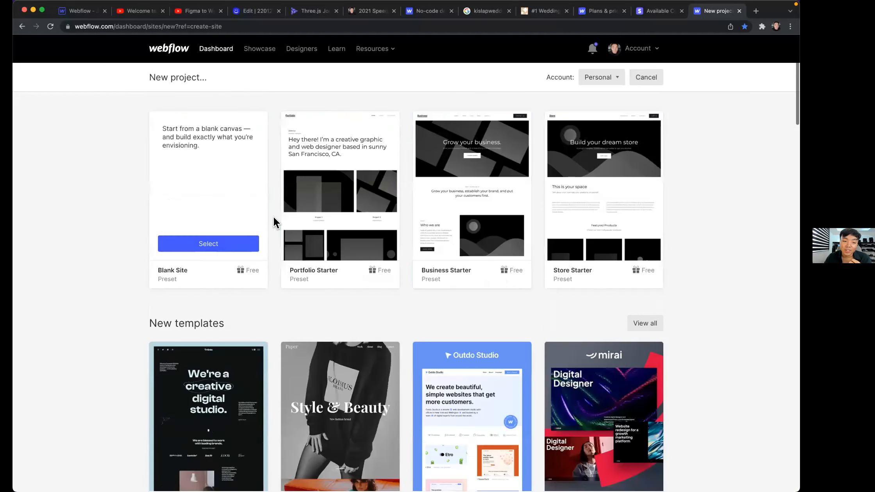
scroll(161, 97, down, 13)
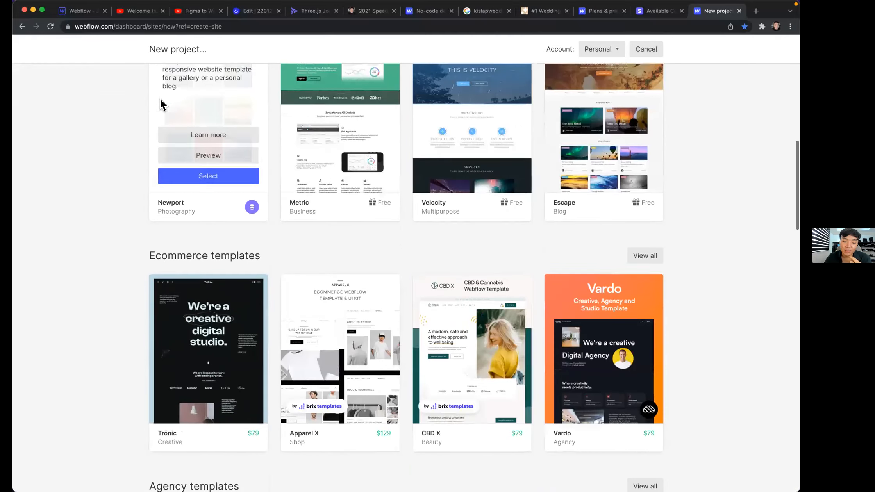
scroll(160, 99, down, 10)
scroll(171, 169, down, 17)
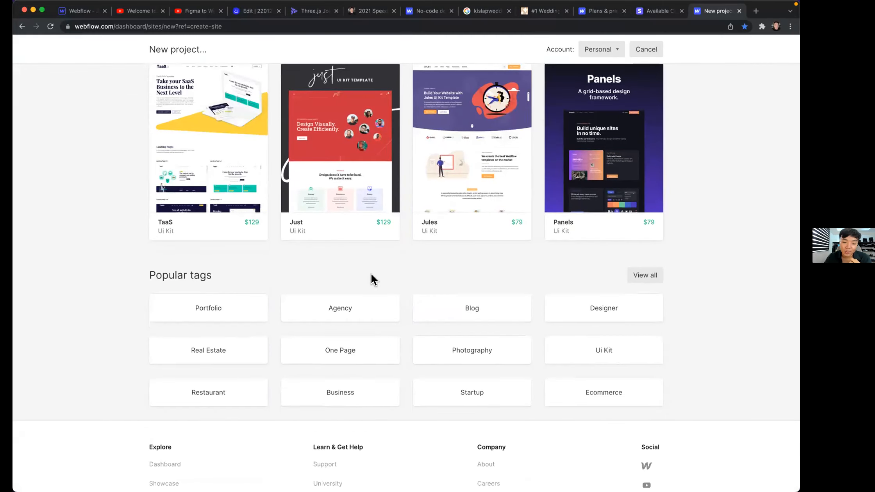
scroll(371, 275, down, 5)
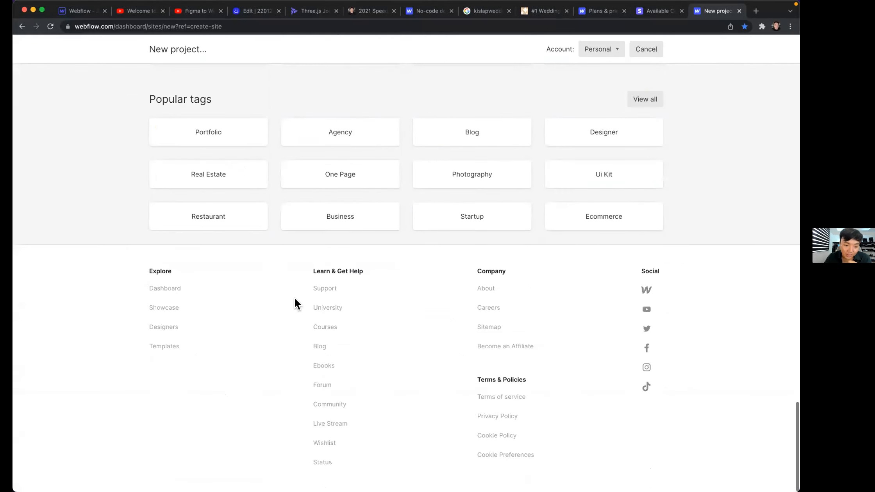
Open the Webflow Templates site and browse its new templates, website types and free website templates
click(172, 347)
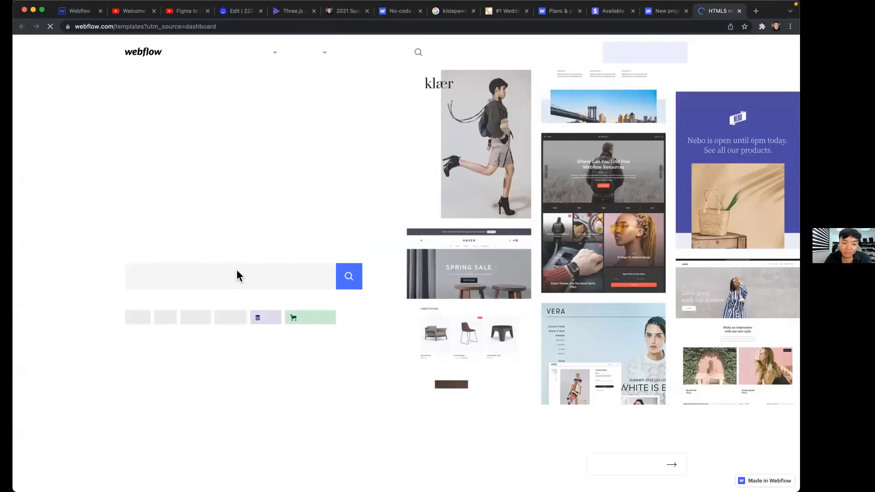
scroll(97, 208, down, 10)
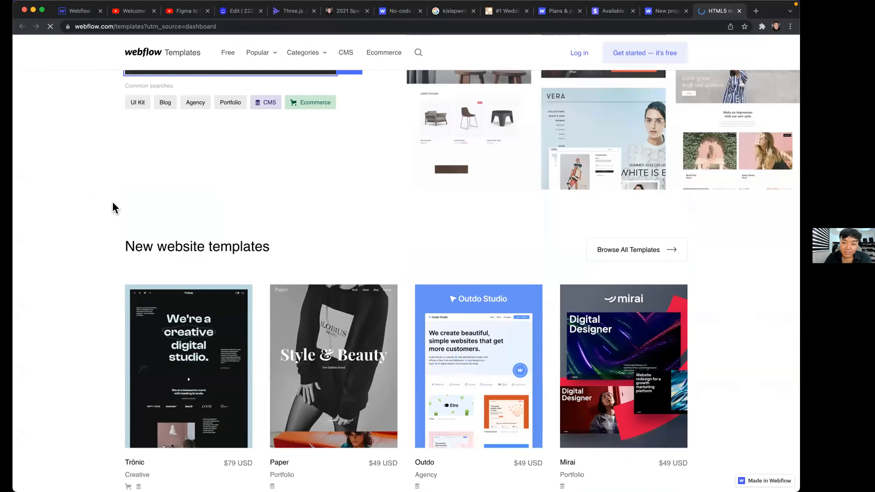
scroll(116, 197, down, 12)
scroll(117, 199, down, 15)
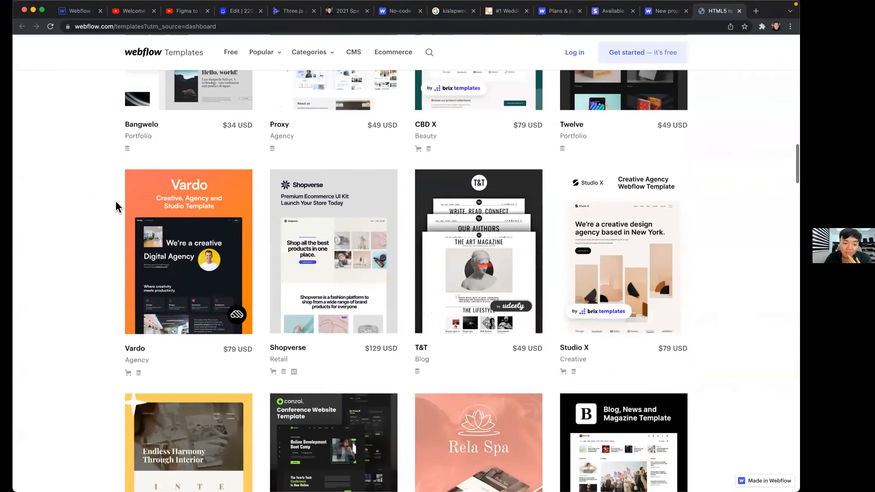
scroll(111, 213, down, 10)
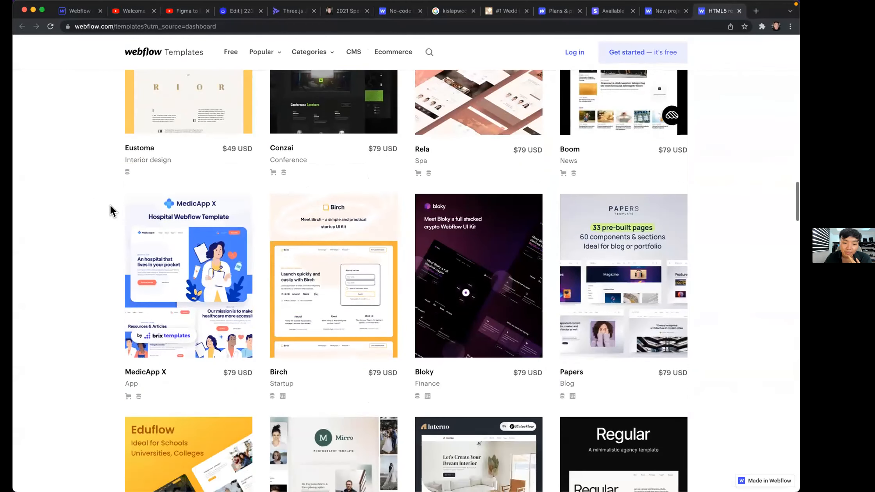
scroll(110, 207, down, 12)
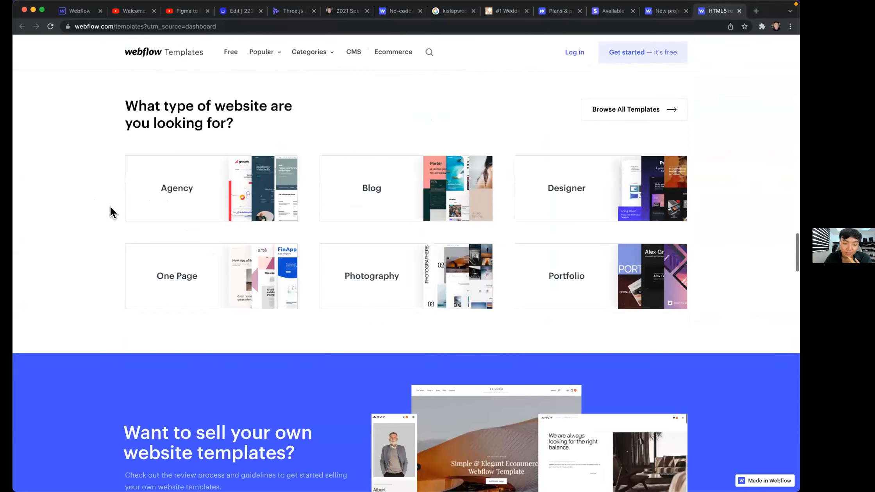
scroll(156, 235, down, 5)
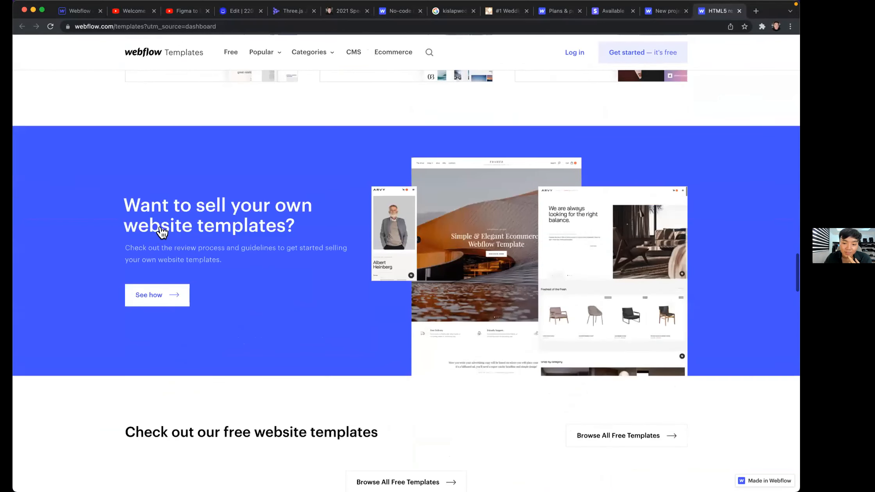
scroll(167, 226, down, 12)
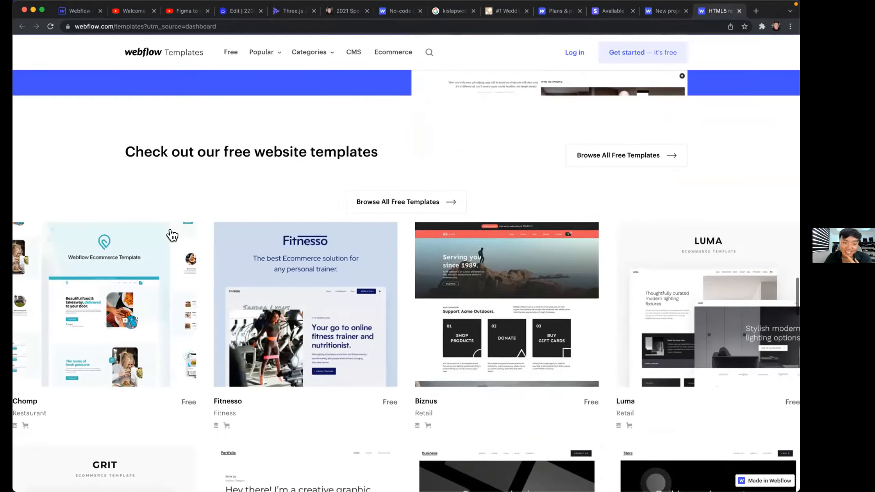
scroll(175, 250, down, 3)
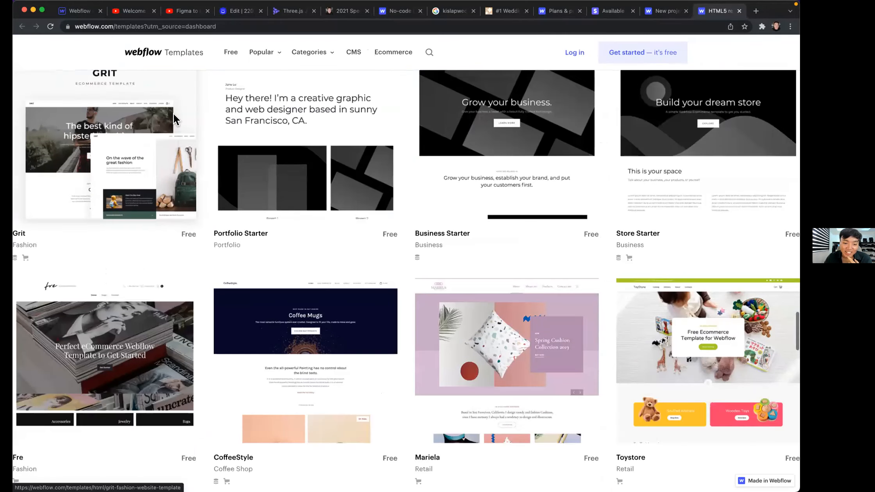
scroll(240, 125, down, 8)
scroll(152, 184, up, 12)
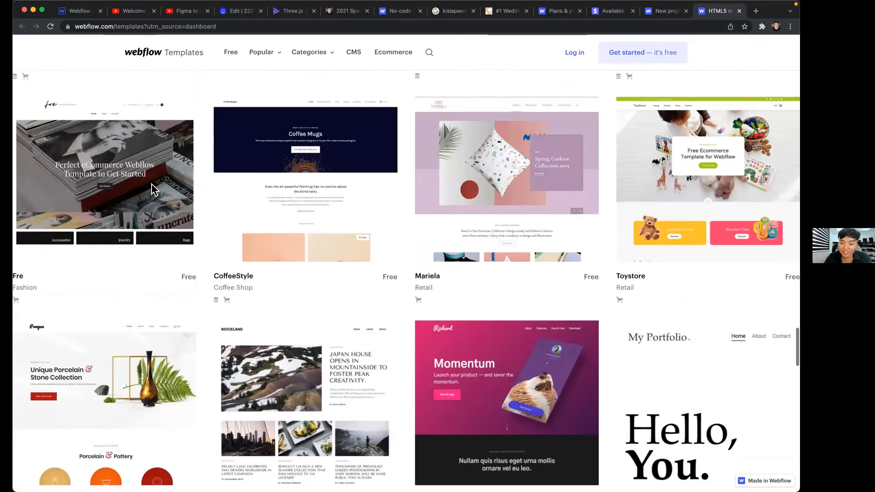
scroll(223, 168, up, 4)
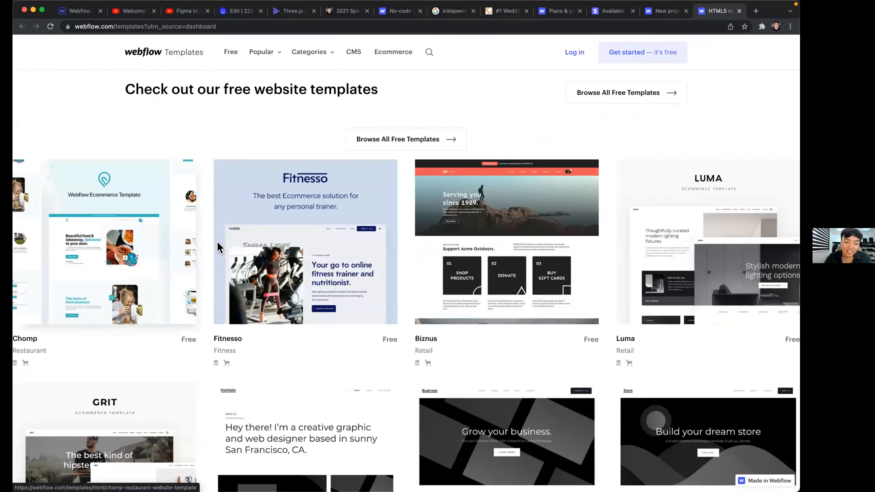
scroll(234, 203, up, 20)
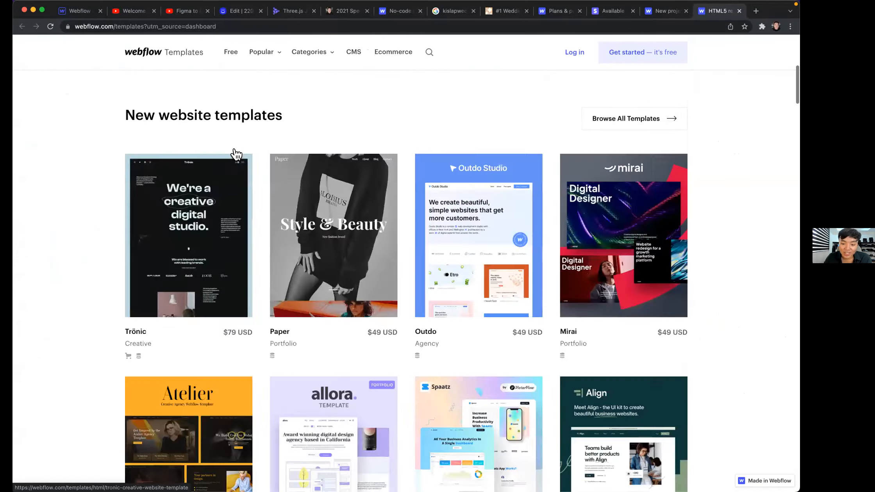
List only the free Webflow templates and open the Startup template's page
scroll(237, 154, up, 9)
click(231, 52)
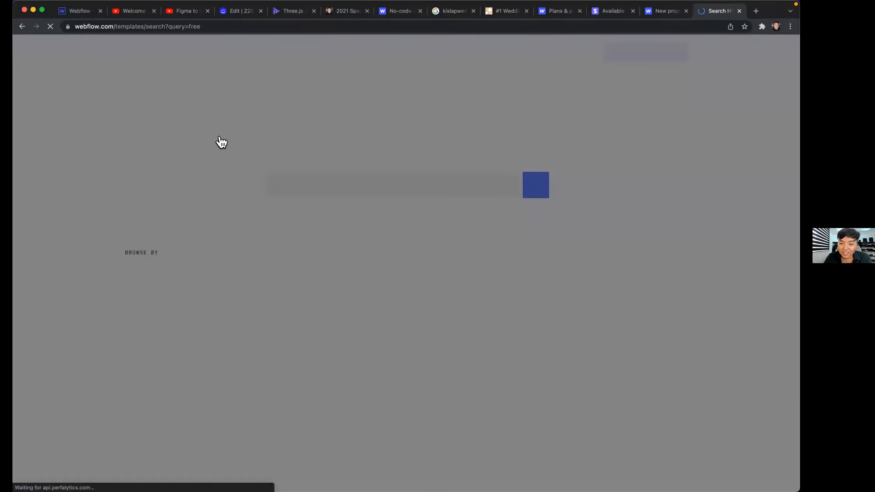
scroll(650, 146, down, 4)
scroll(651, 147, down, 13)
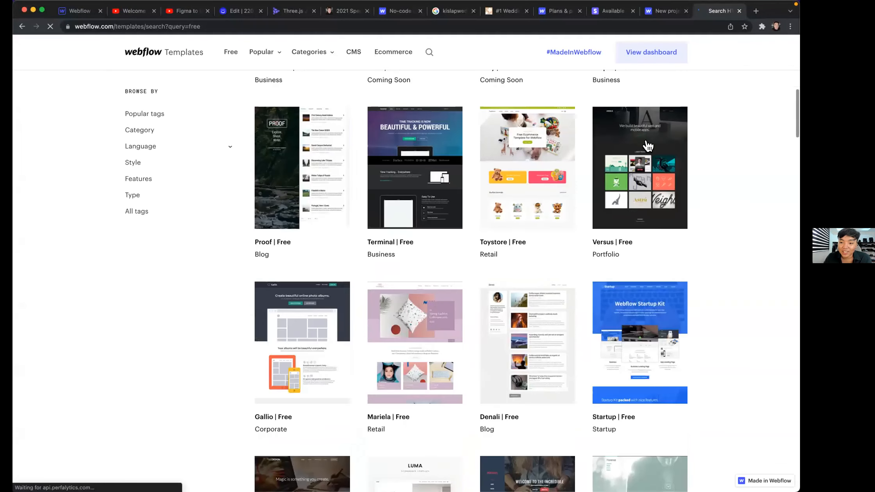
click(626, 147)
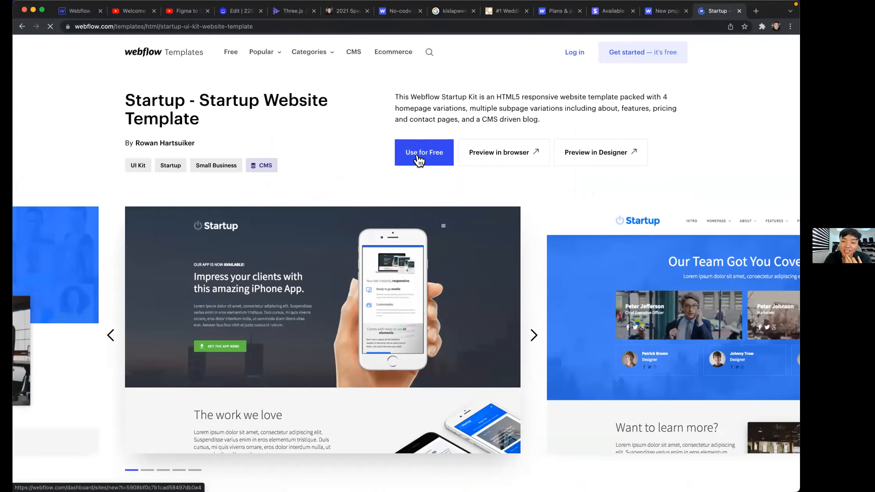
Use the Startup template for free and create a site from it named "nocodeph-test"
click(416, 160)
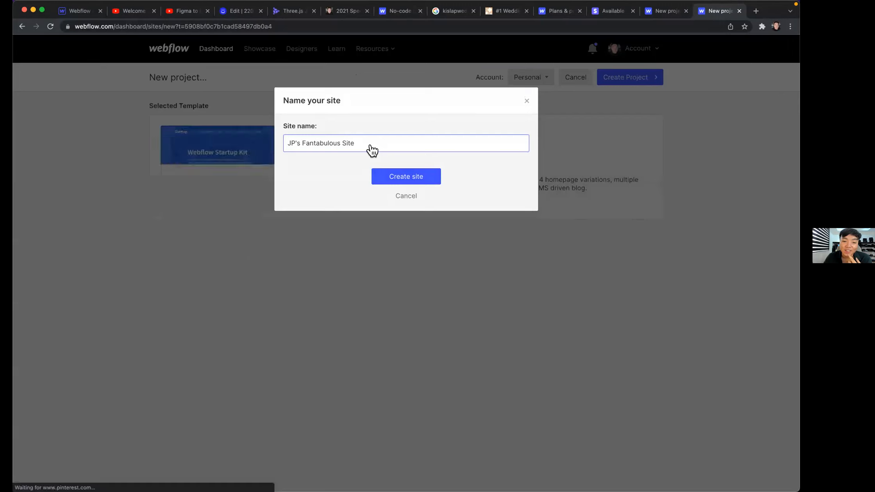
triple_click(370, 146)
text(nocodeph)
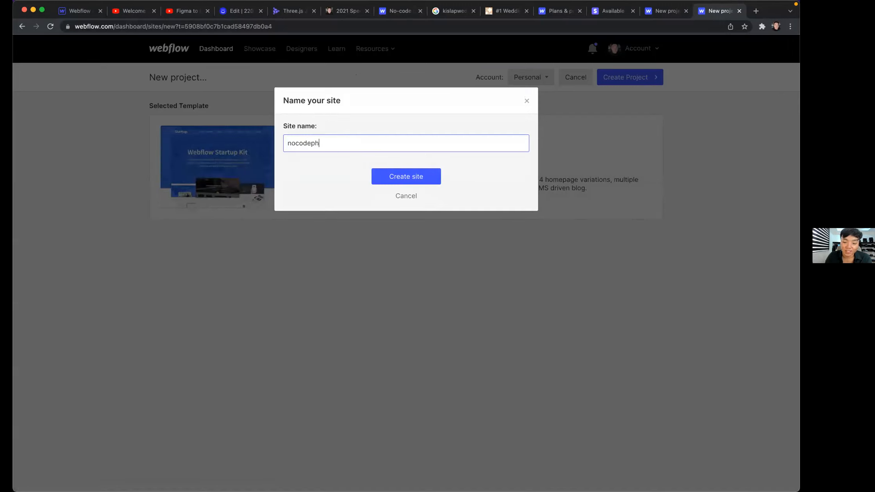
text(-test)
key(Return)
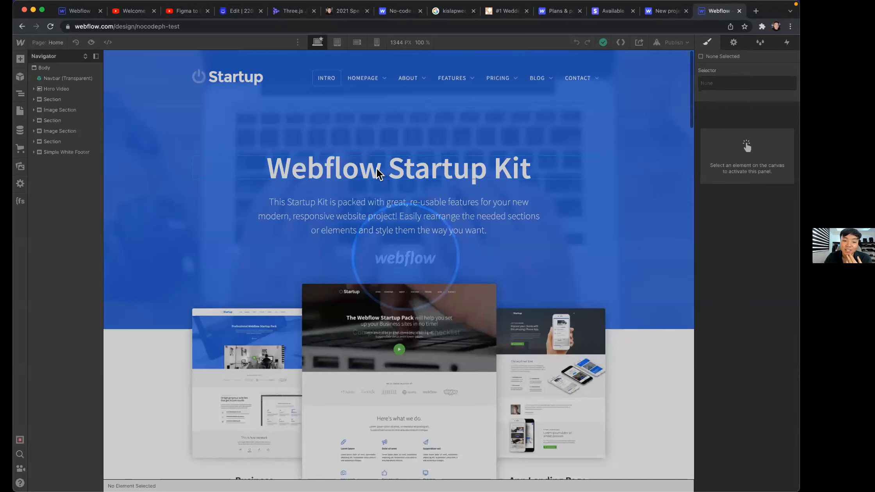
Replace the hero's main heading text with "No-Code PH Website!"
click(368, 174)
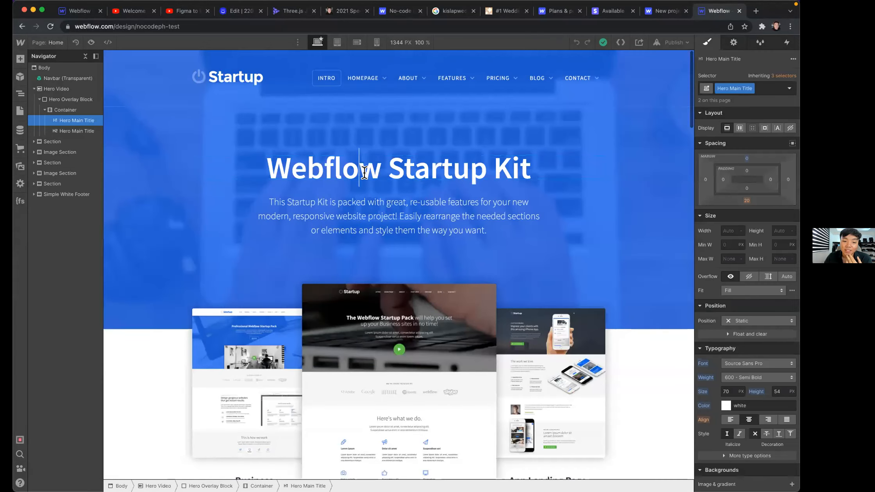
double_click(364, 171)
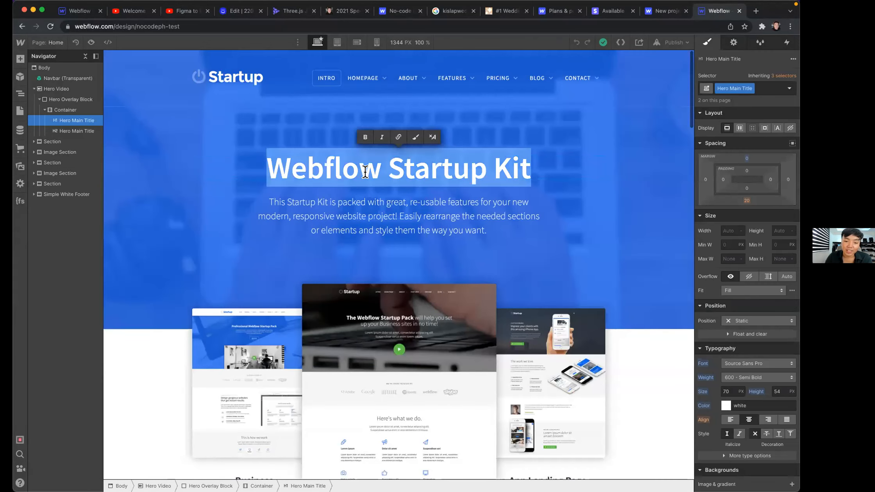
text(No-Code PH Website!)
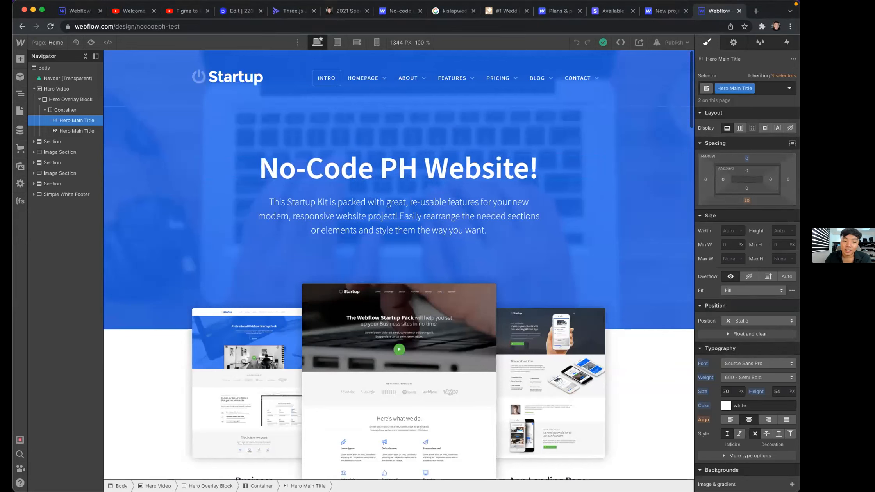
Replace the hero subtitle with "This is the best community to learn about No-Code with fellow Filipinos!"
double_click(351, 207)
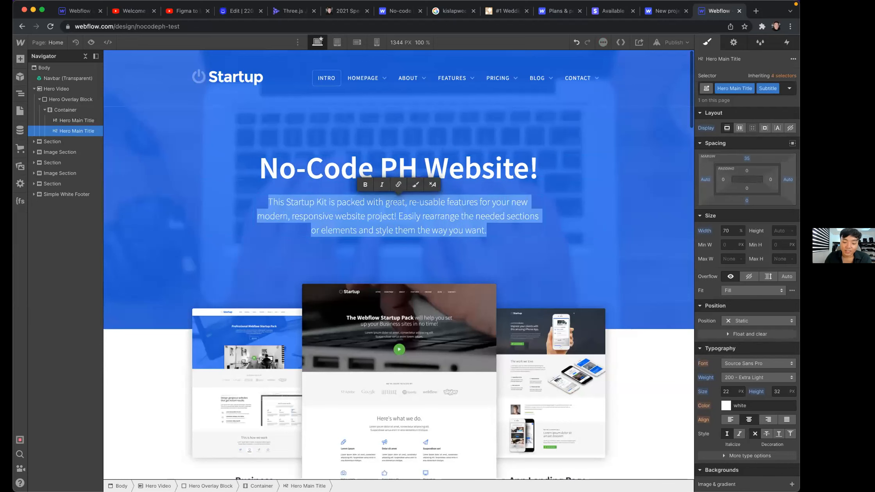
text(This is the best co)
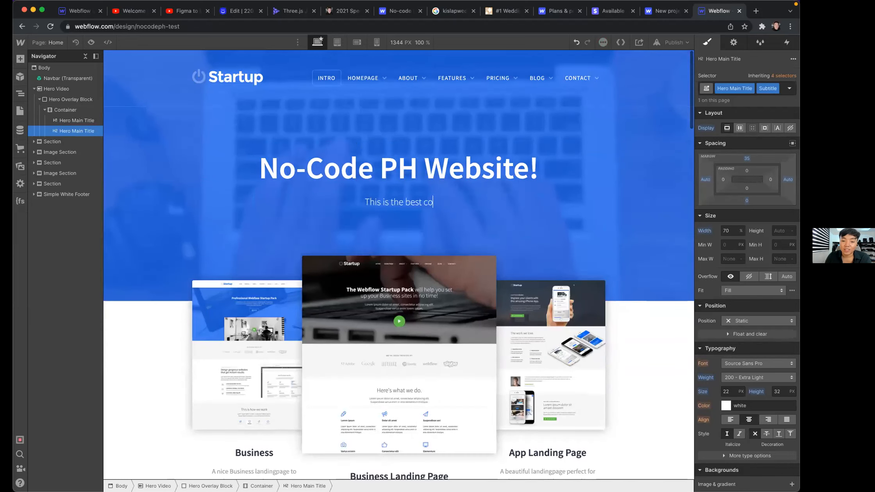
text(mmunity to l)
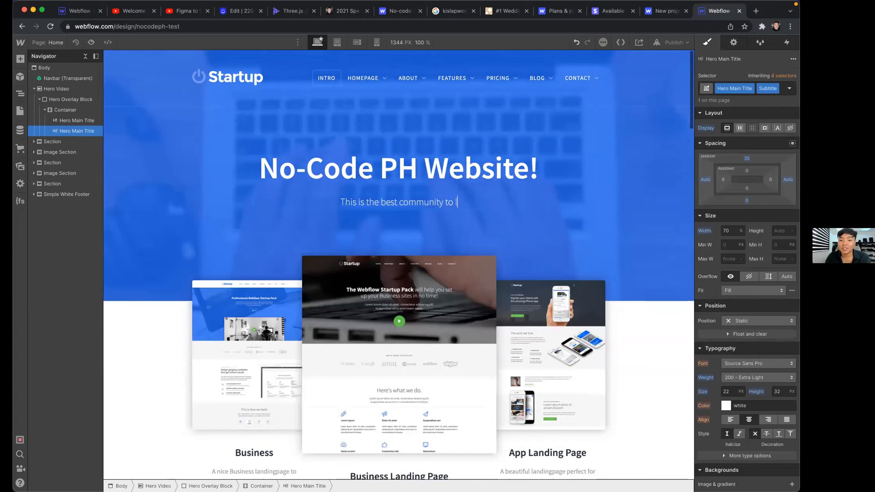
text(earn about )
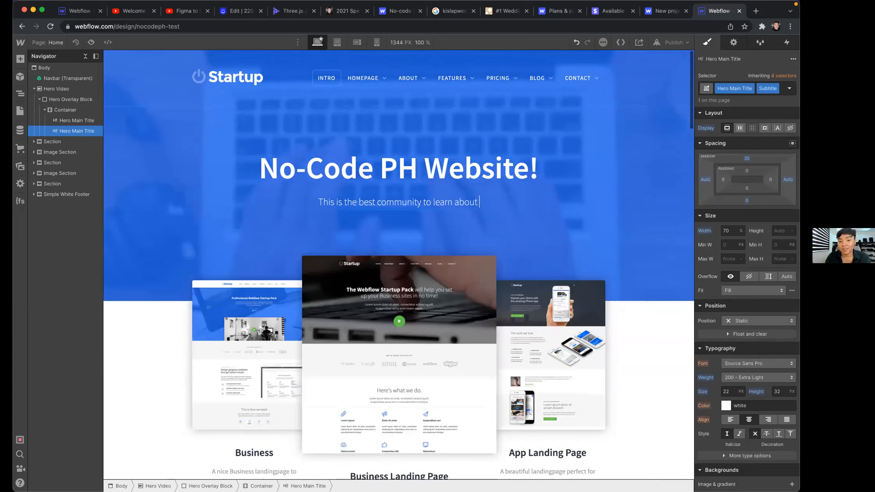
text(No-Code)
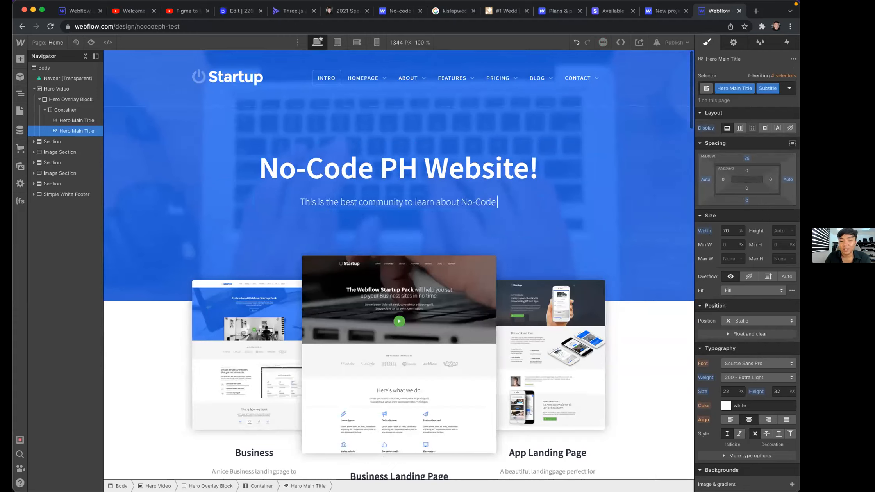
text( with fellow F)
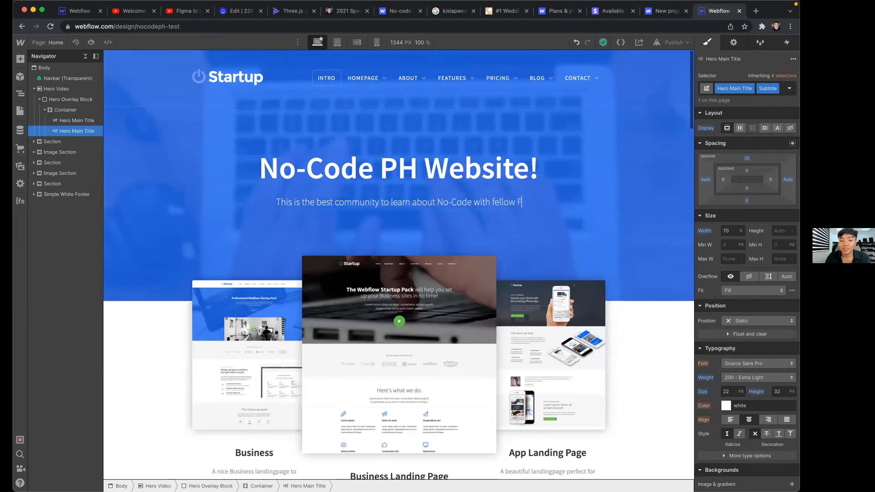
text(ilipinos!)
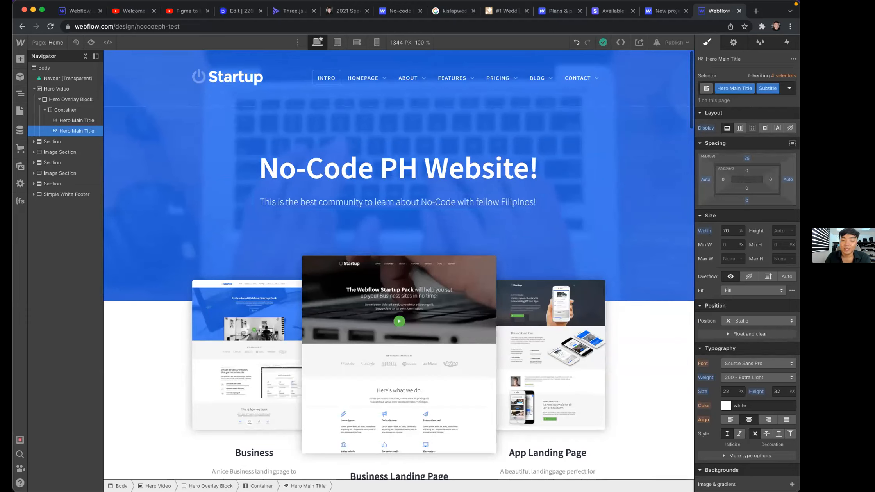
key(Escape)
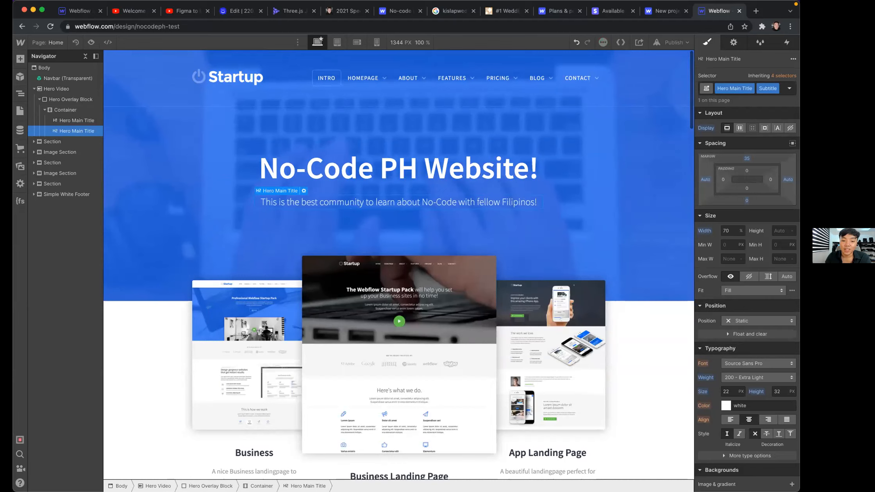
Add a Button element below the hero subtitle and set its text to "Sali na!"
key(super+e)
text(bu)
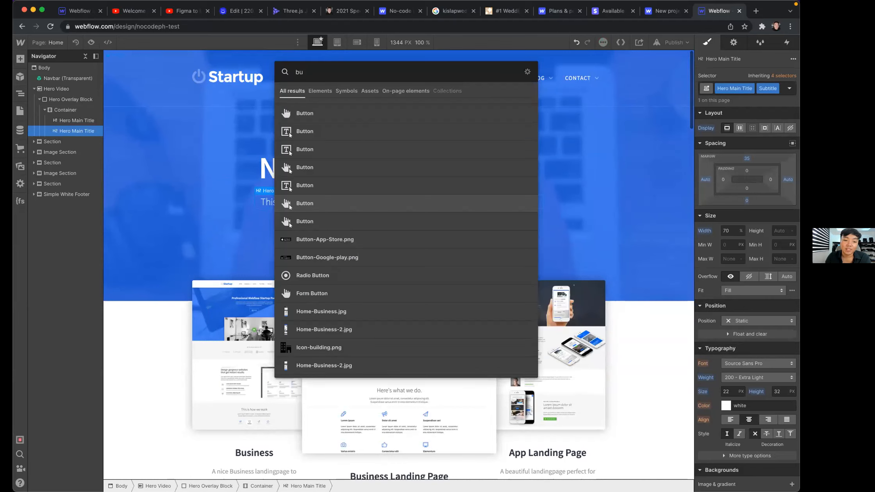
text(tt)
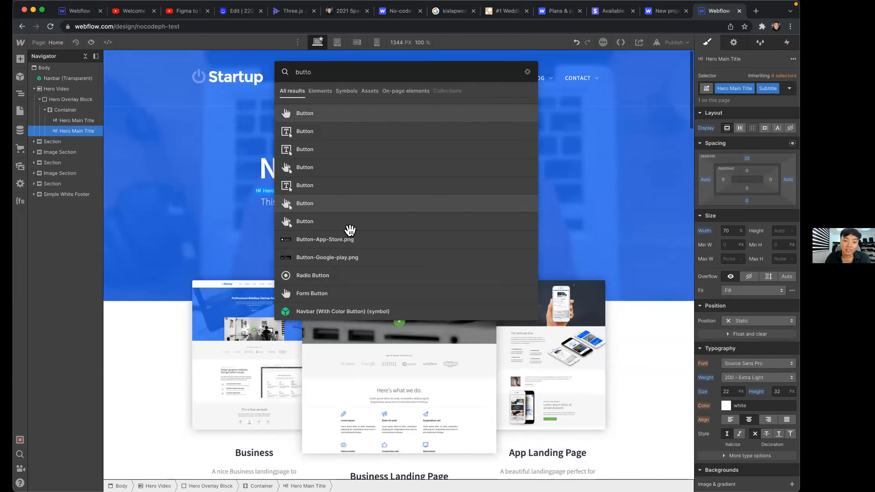
text(o)
click(393, 114)
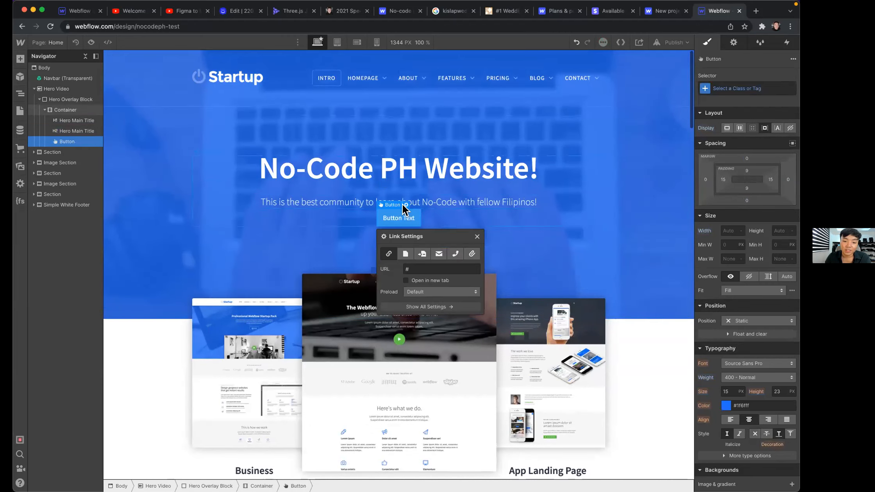
double_click(405, 220)
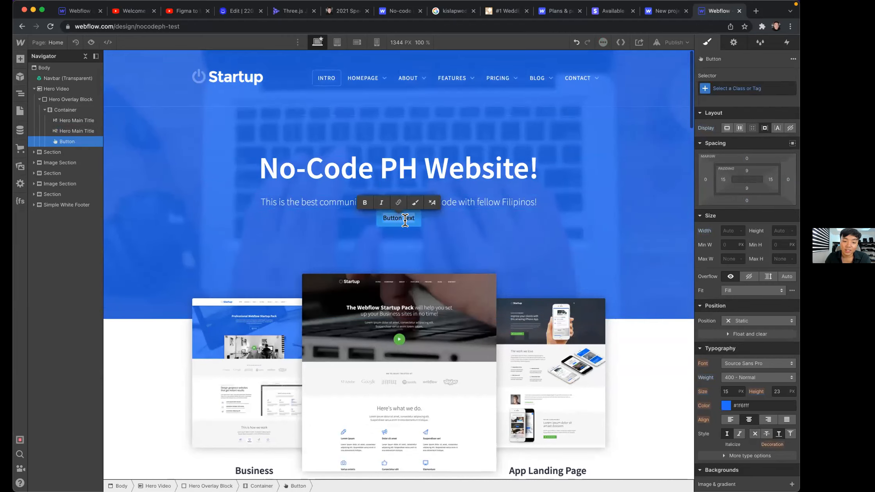
text(Sali na!)
key(Escape)
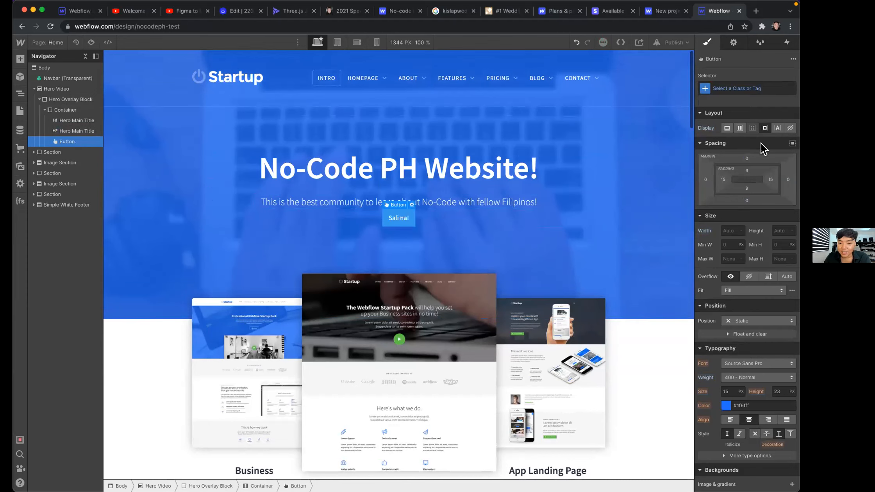
Give the new hero button the class "button-header"
click(760, 88)
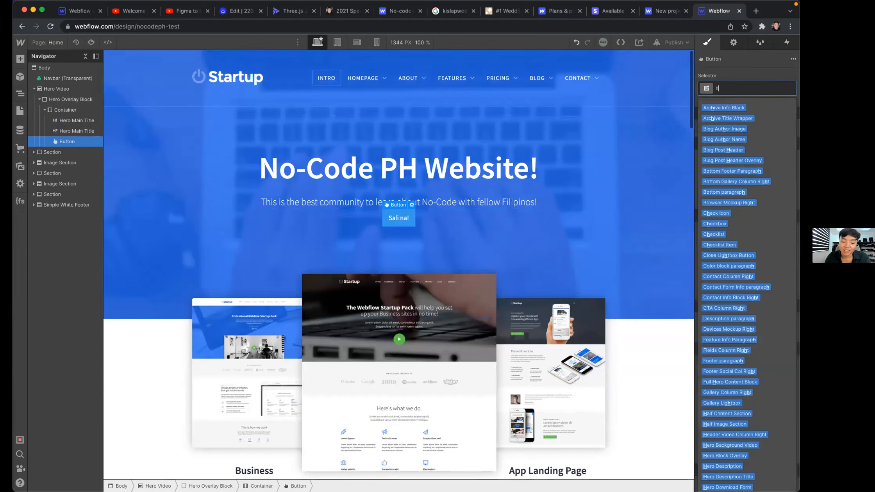
text(head-button)
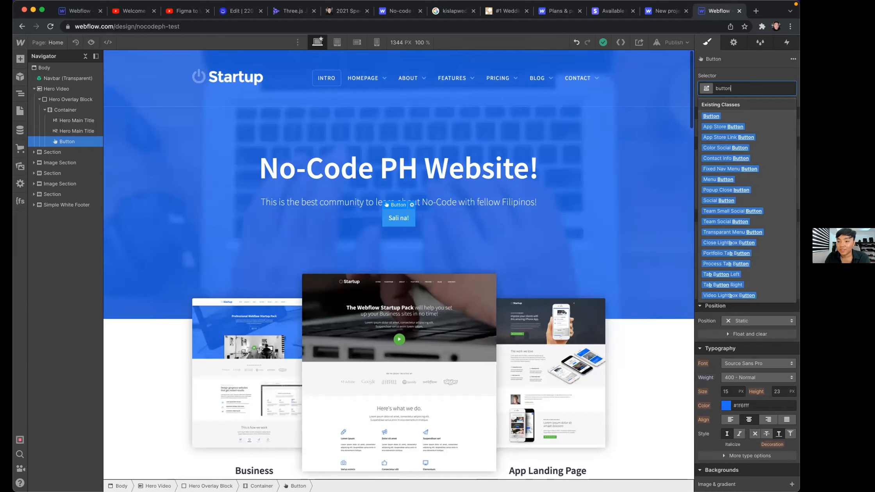
text(-header)
key(Return)
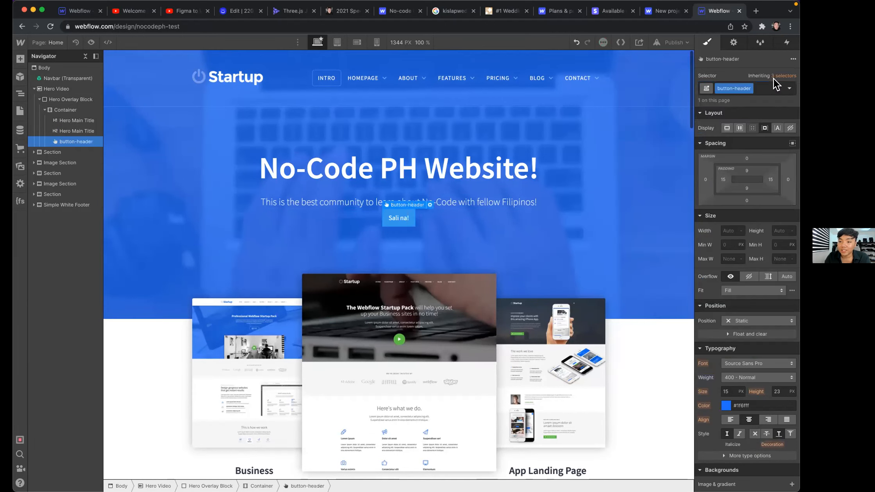
Set the hero button's top margin to 29 px and its background color to red (#ff0000)
drag(747, 164, 749, 149)
scroll(726, 352, down, 2)
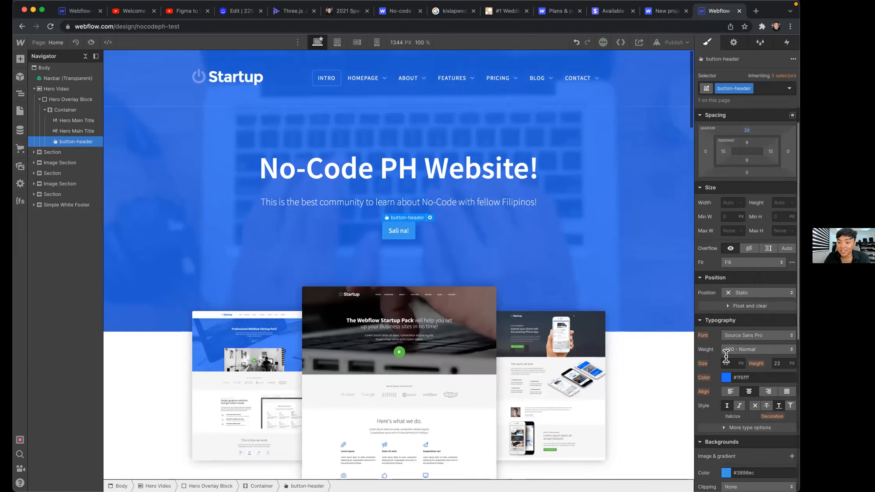
scroll(726, 357, down, 1)
click(726, 443)
drag(736, 373, 698, 371)
drag(773, 307, 767, 254)
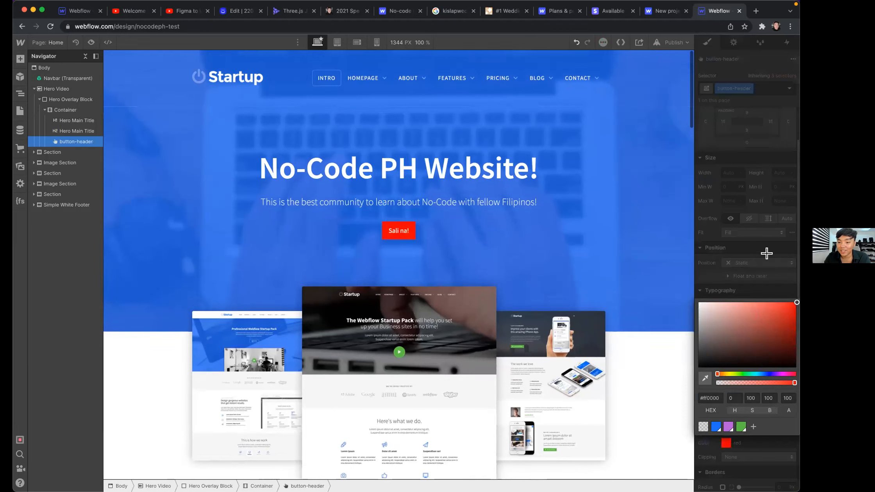
Set the hero button's font size to 2 rem and its padding to 0.8 rem on all four sides
click(731, 333)
text(2rem)
key(Return)
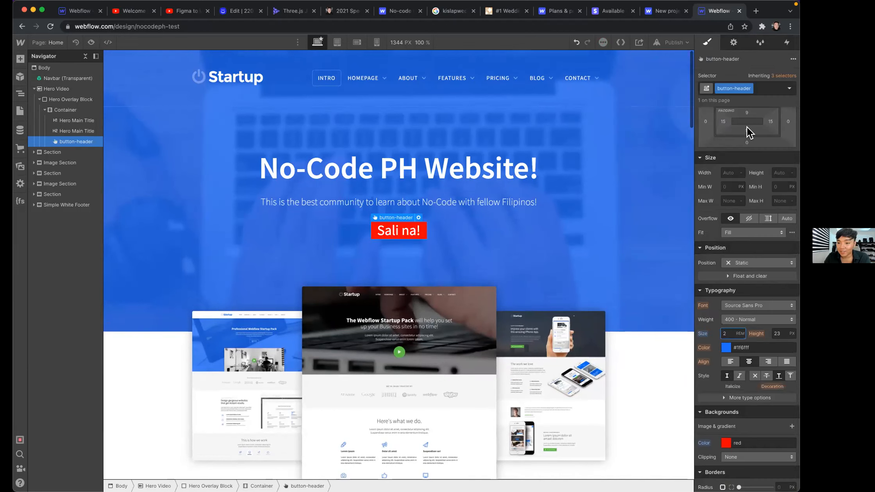
click(747, 131)
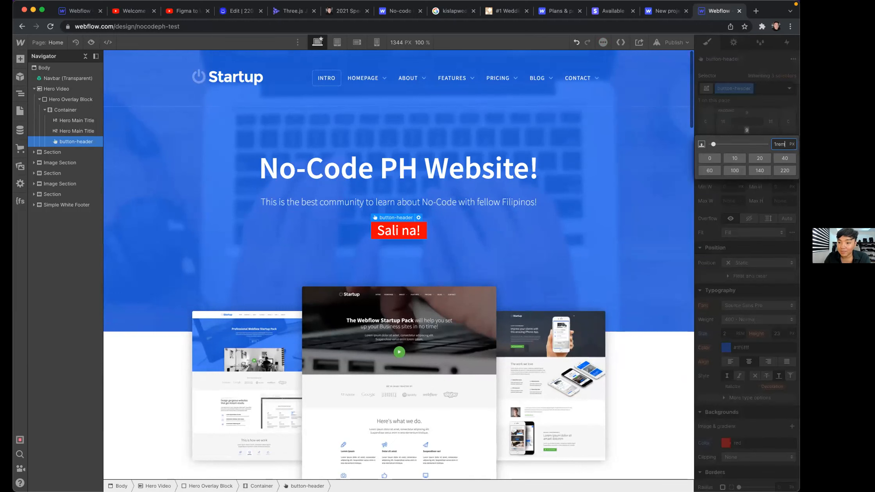
key(Return)
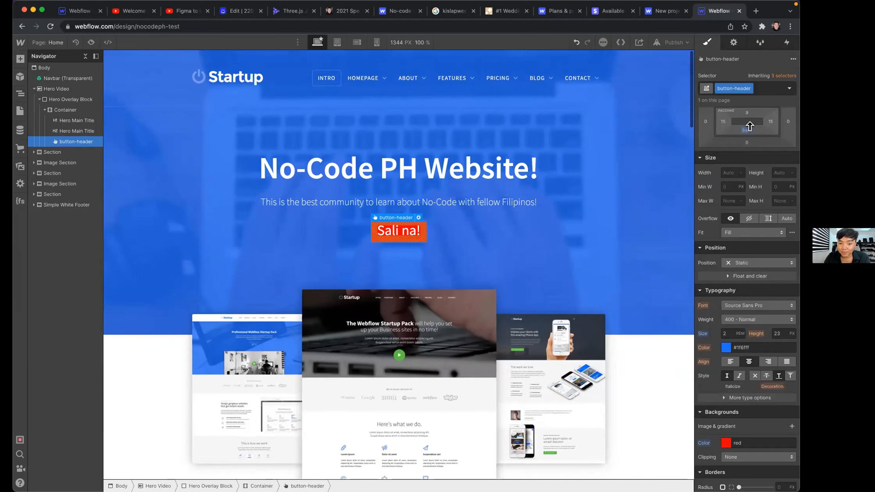
drag(749, 126, 754, 131)
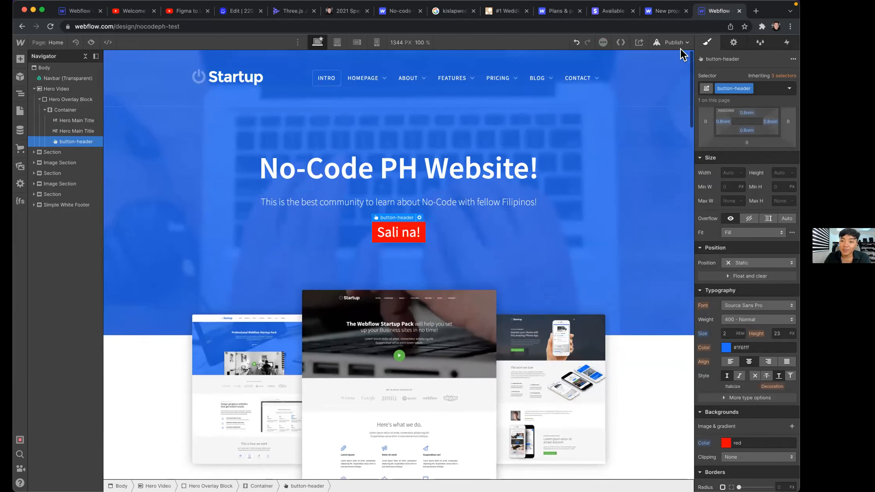
Publish the site to the nocodeph-test.webflow.io subdomain
click(683, 45)
click(572, 76)
click(627, 79)
click(630, 151)
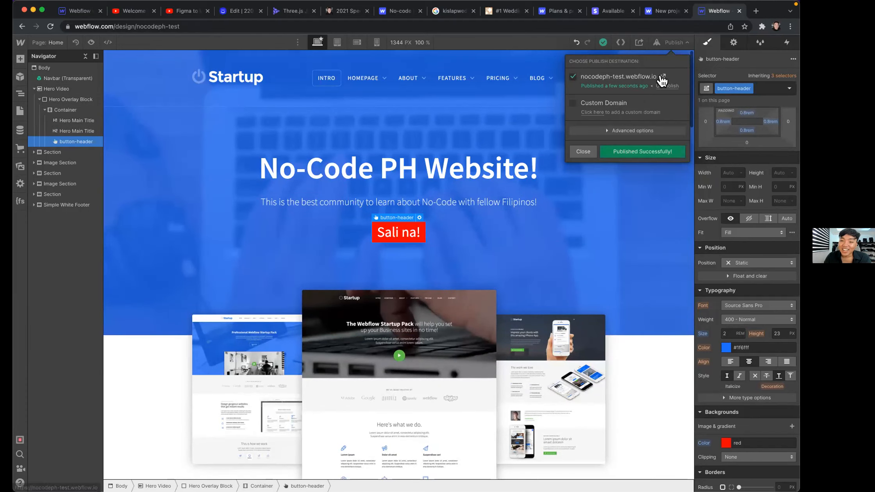
Open the published site, check how it responds to a narrower window, and look through the whole page
click(665, 74)
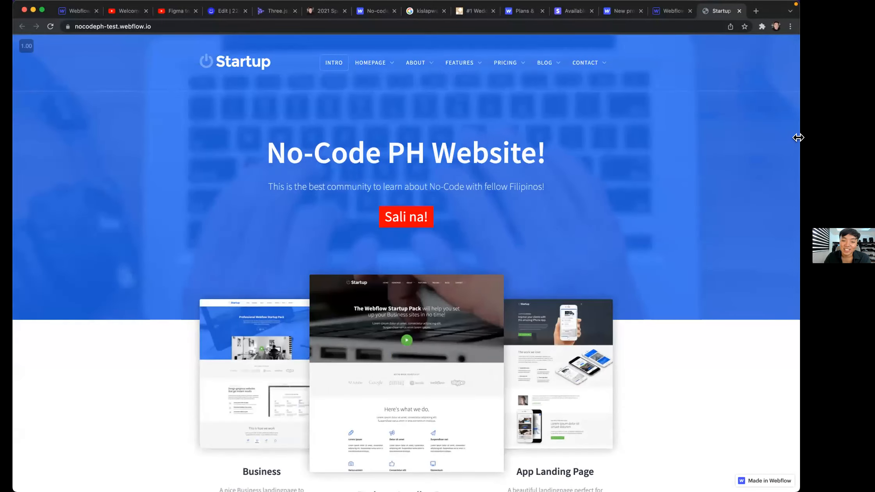
drag(798, 138, 797, 158)
drag(467, 170, 797, 188)
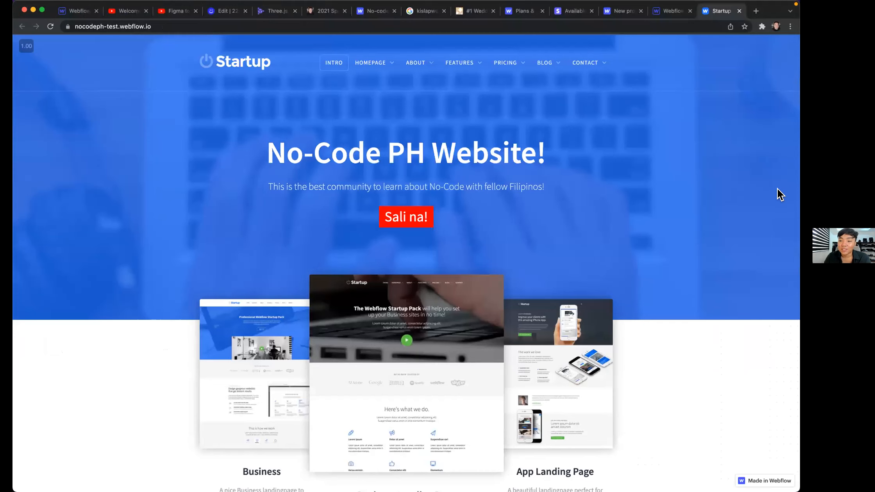
scroll(778, 190, right, 5)
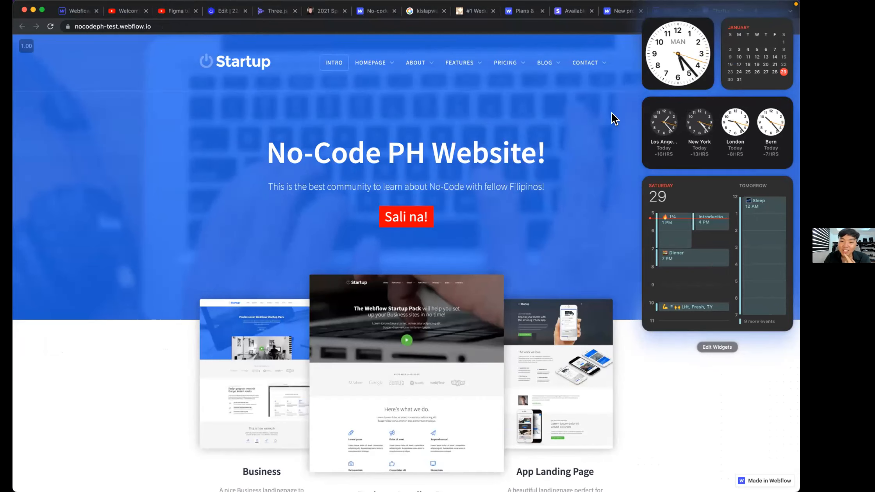
click(589, 135)
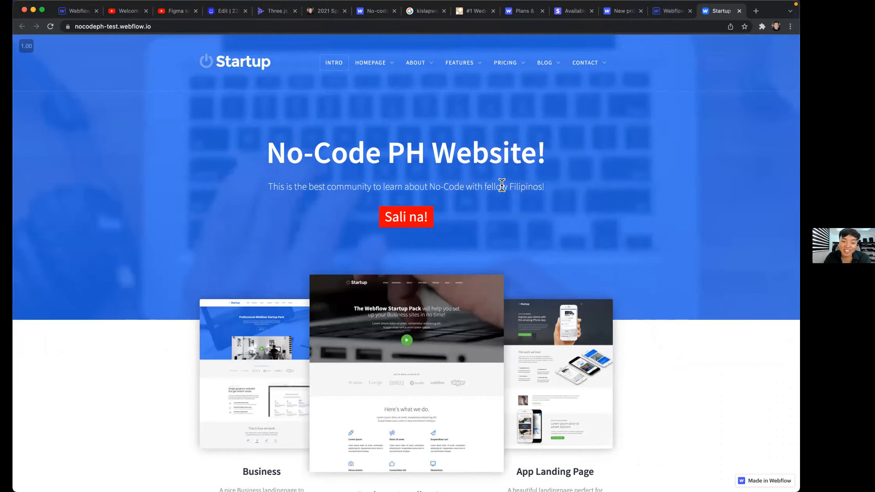
scroll(512, 158, down, 2)
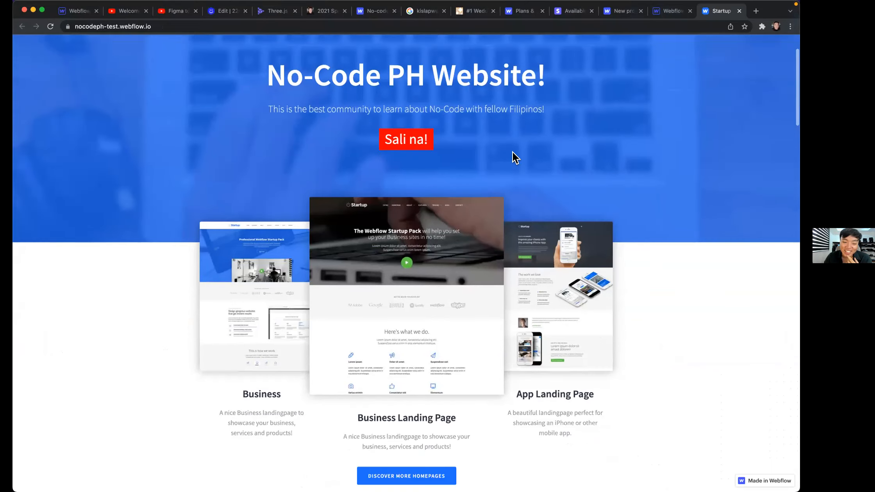
scroll(513, 142, down, 10)
scroll(372, 142, up, 12)
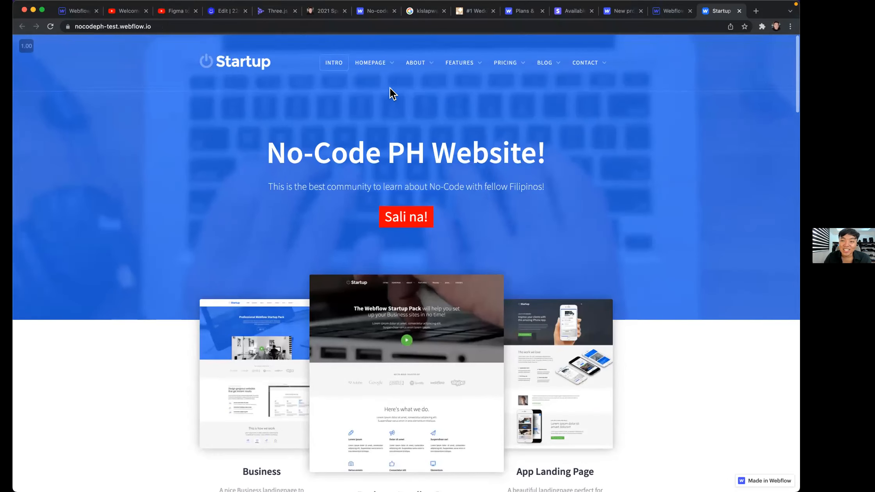
Return to the site's Designer and inspect the hero's main heading, subtitle and container
click(660, 13)
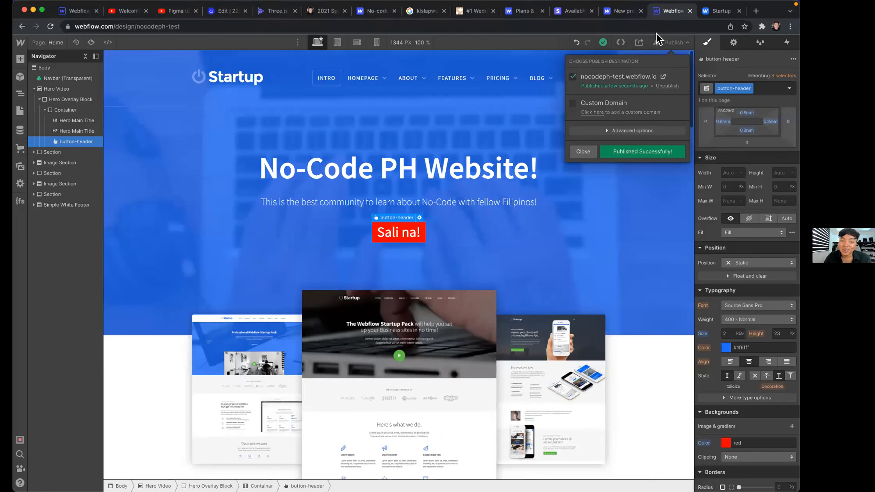
key(Escape)
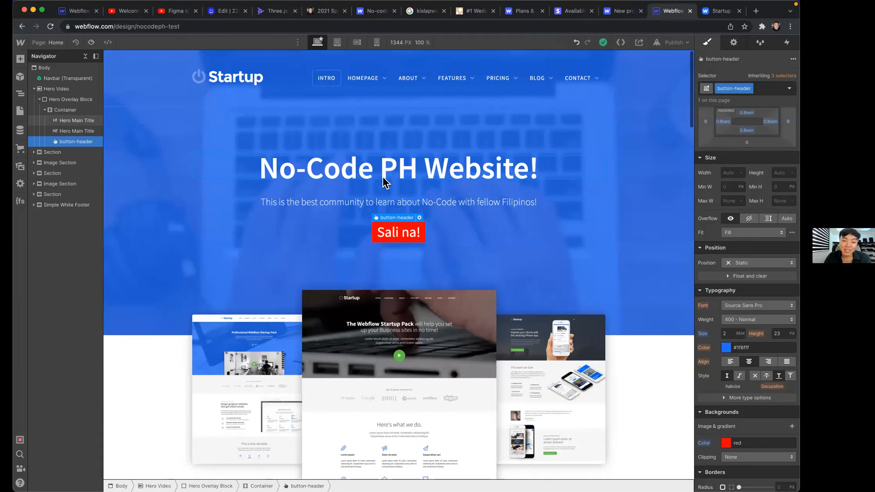
click(383, 182)
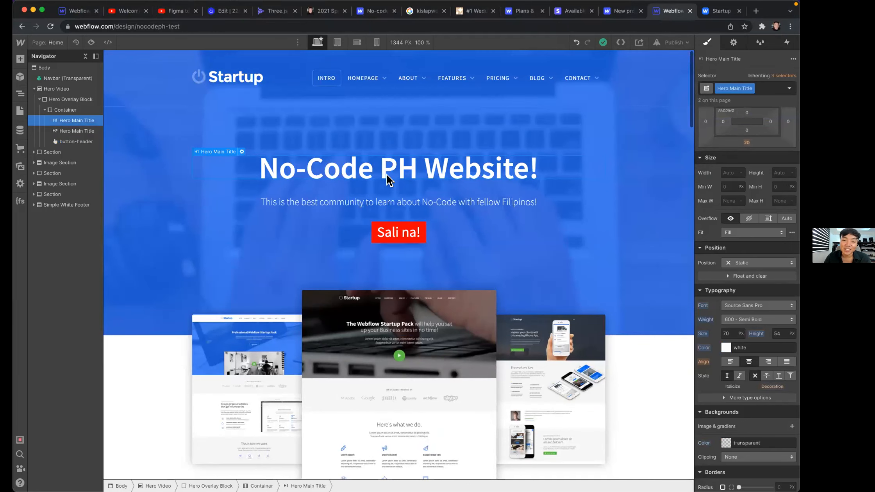
click(370, 197)
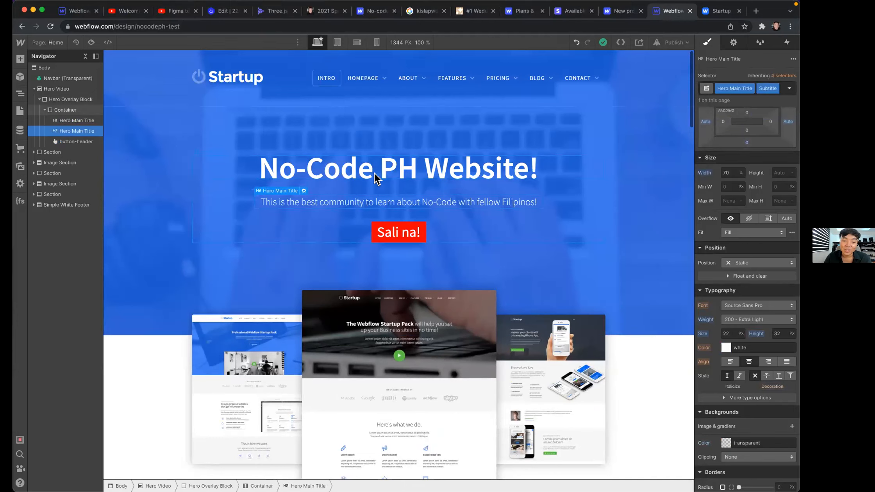
click(375, 173)
click(373, 188)
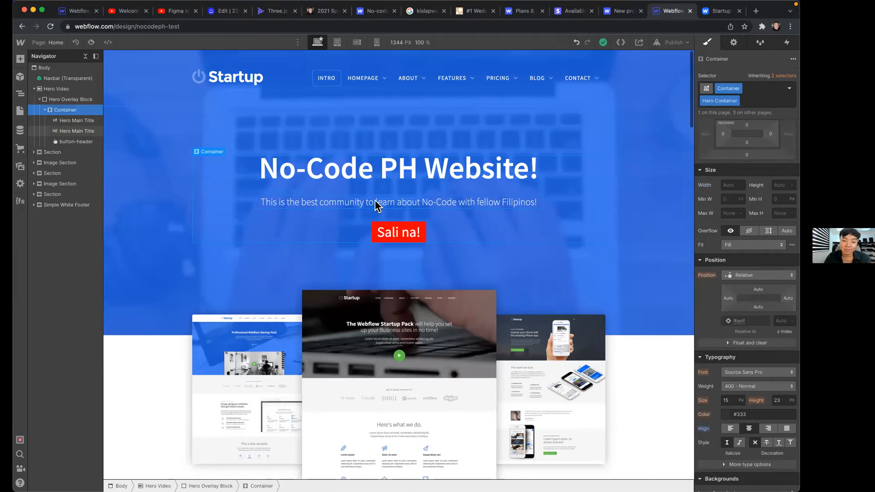
click(375, 199)
click(381, 180)
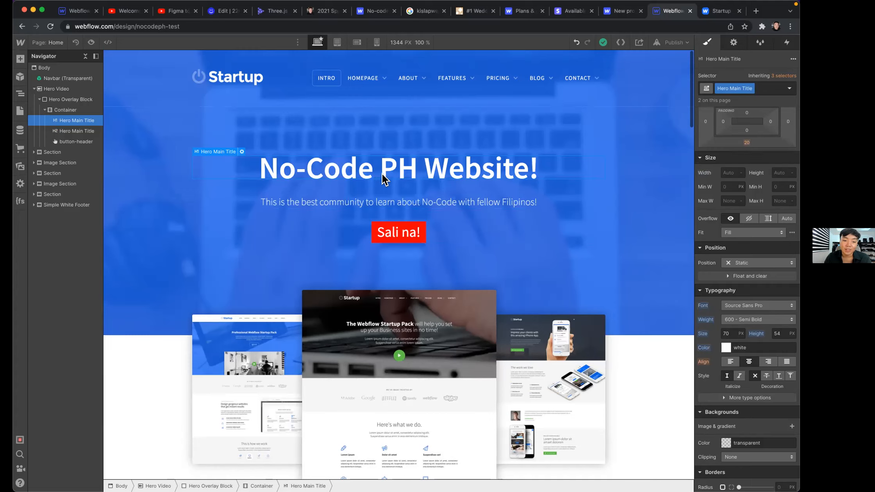
double_click(385, 179)
double_click(392, 180)
click(434, 176)
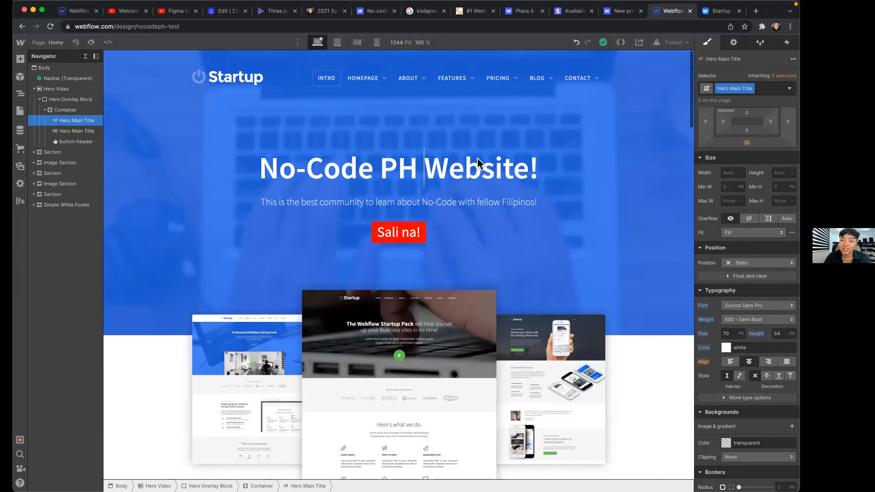
Open the presenter's Webflow designer profile in a new browser tab
click(755, 11)
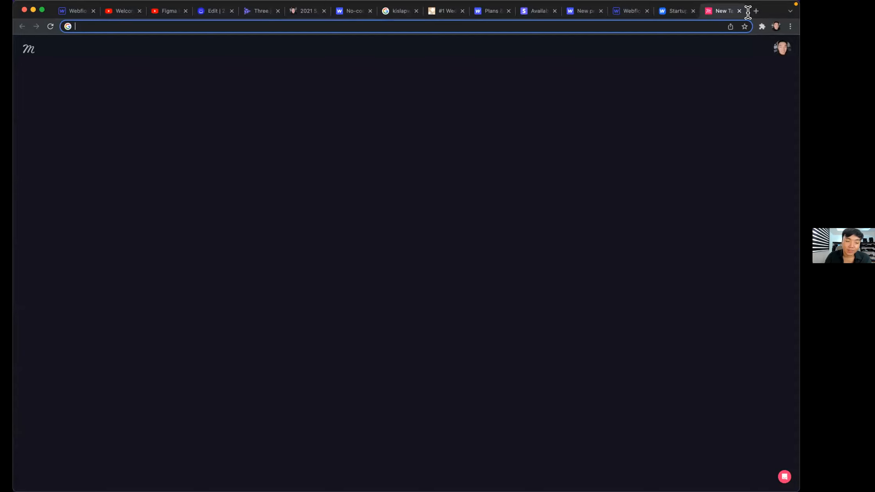
text(jpthedio.comjpthedio)
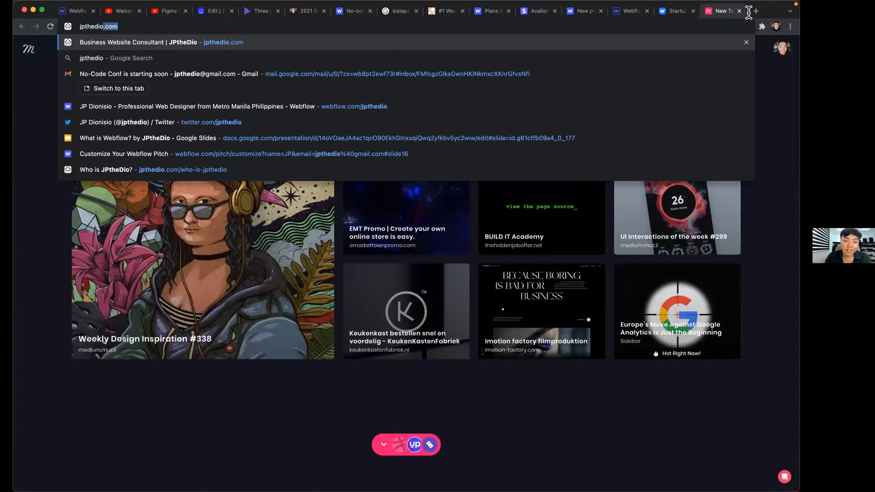
key(Down)
key(Down)
key(Down)
key(Down)
key(Up)
key(Return)
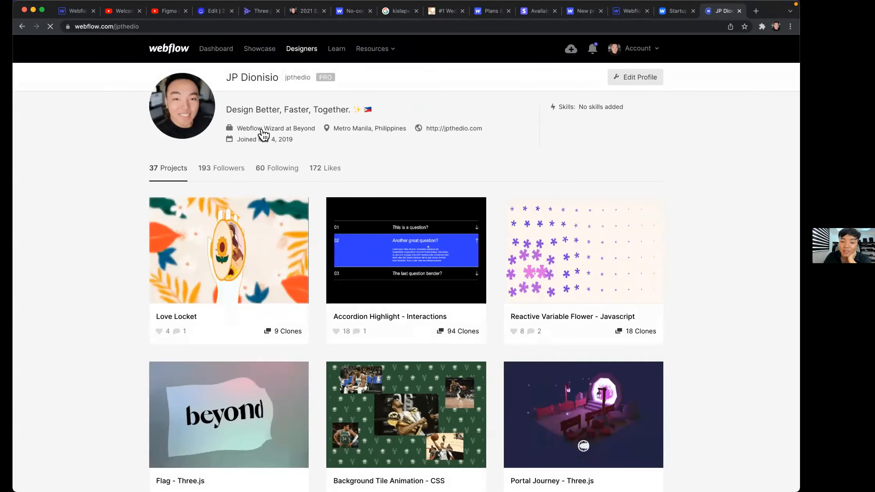
Find the "Event Page of SFC Recon 2020" project in the profile and open its live site
scroll(264, 134, down, 15)
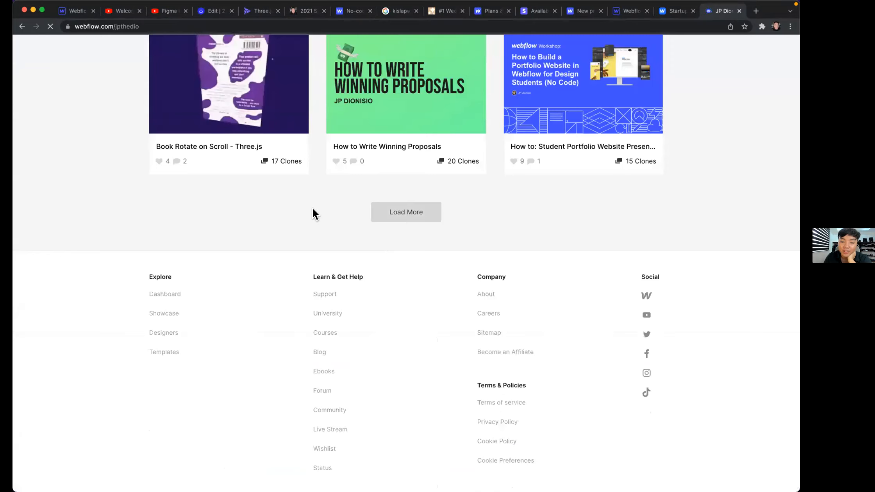
scroll(129, 157, down, 8)
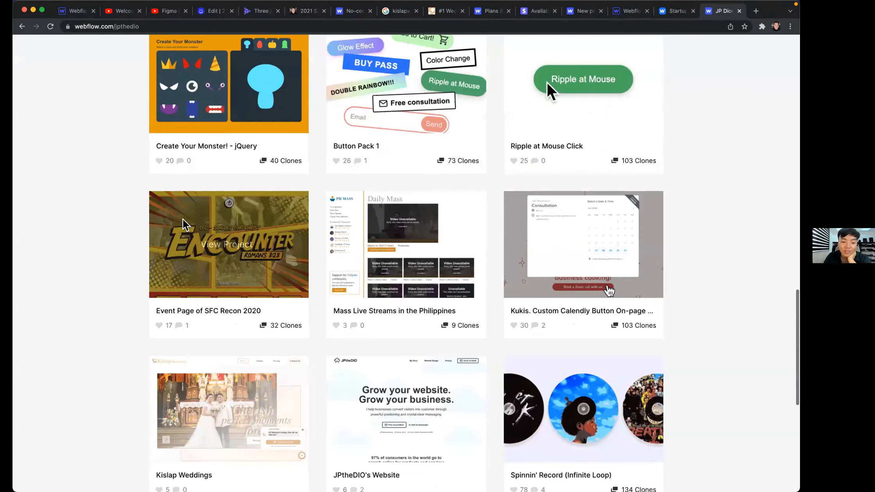
click(183, 225)
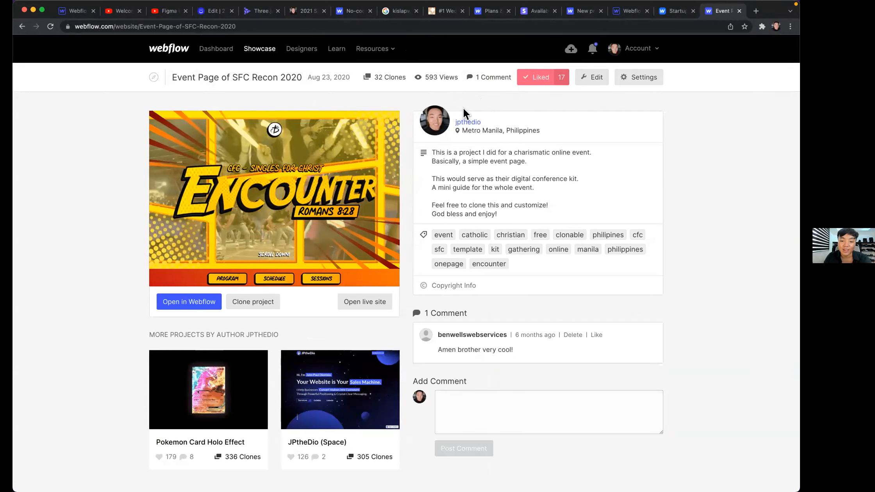
click(391, 299)
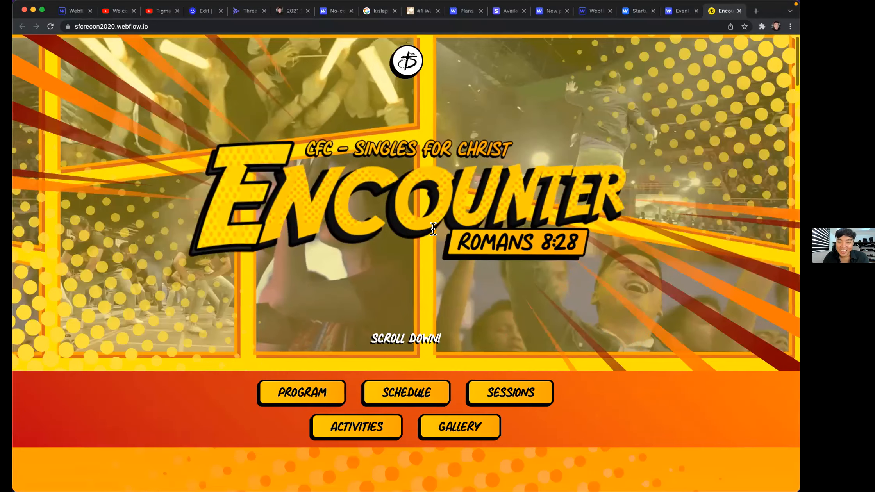
Look through the event site's program section and display the Luzon Island conference schedule
scroll(297, 202, down, 4)
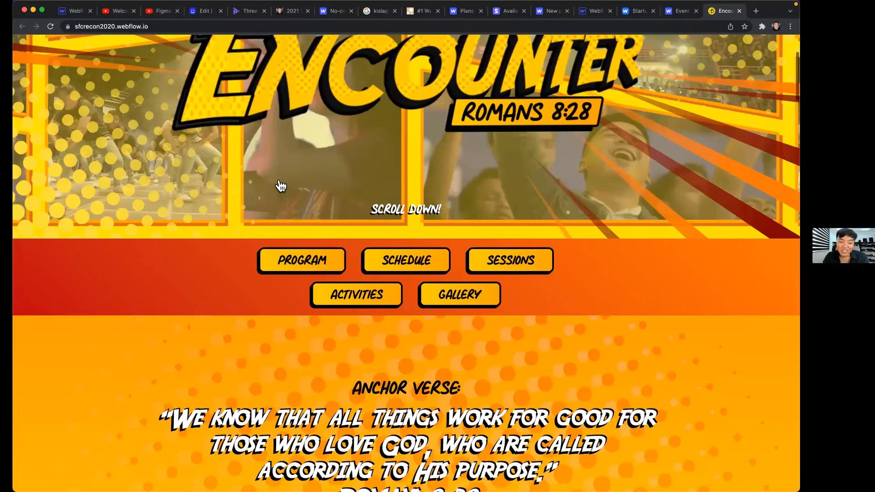
scroll(279, 187, down, 5)
scroll(415, 60, down, 3)
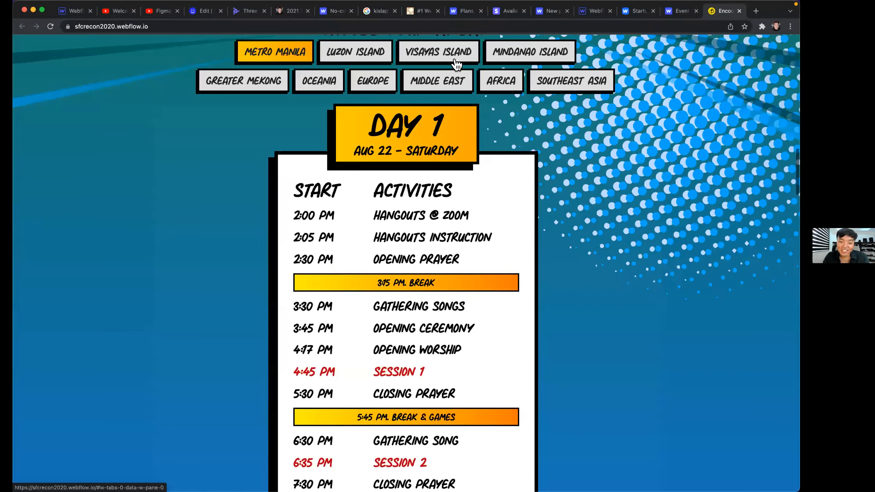
click(356, 52)
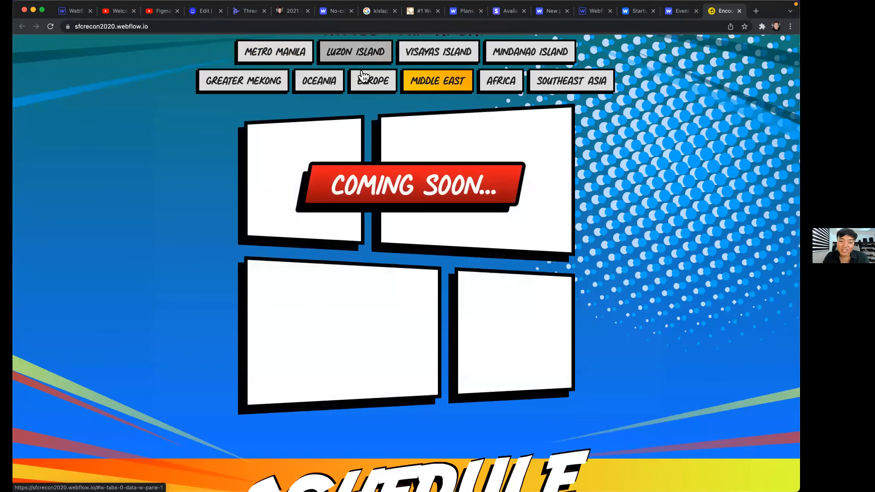
click(366, 80)
scroll(311, 123, down, 8)
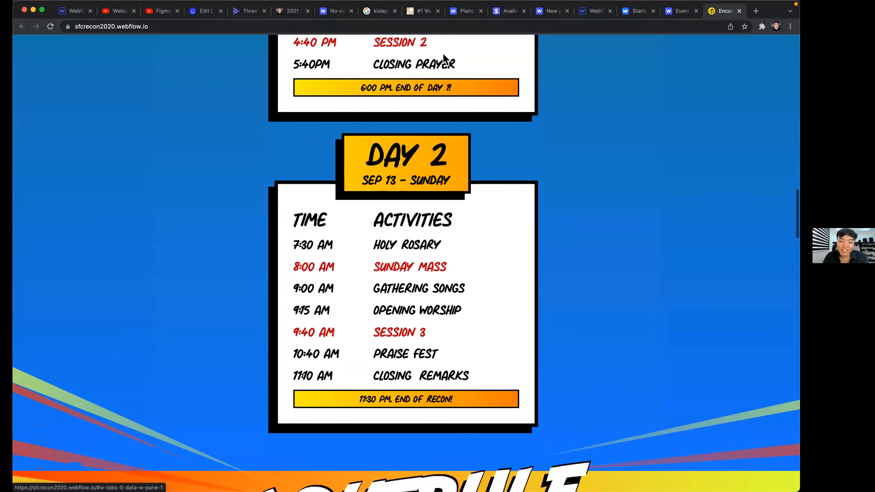
Look over the regional conference dates in the Schedule section and the comic-style posters in the Sessions section
scroll(415, 179, down, 7)
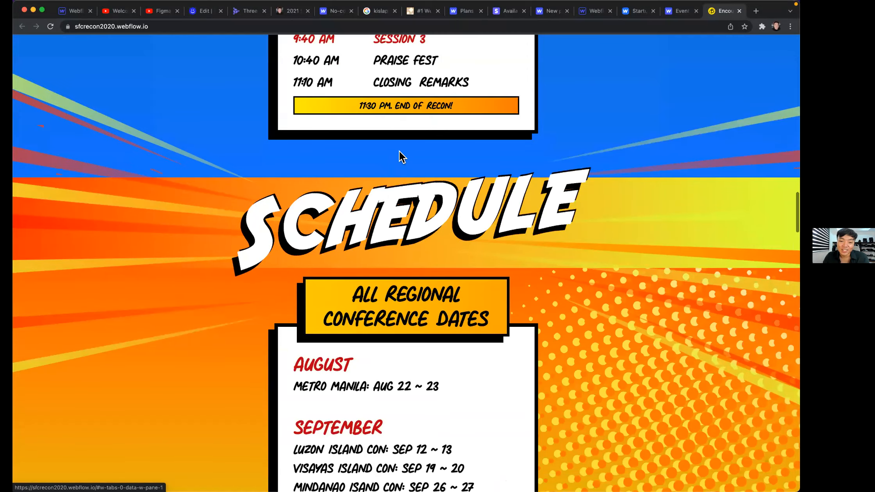
scroll(327, 243, down, 2)
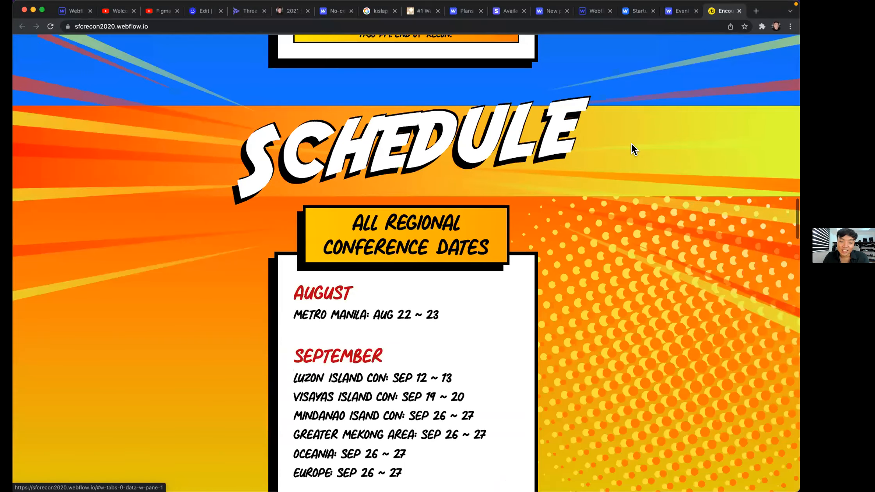
scroll(324, 177, down, 3)
scroll(508, 175, down, 6)
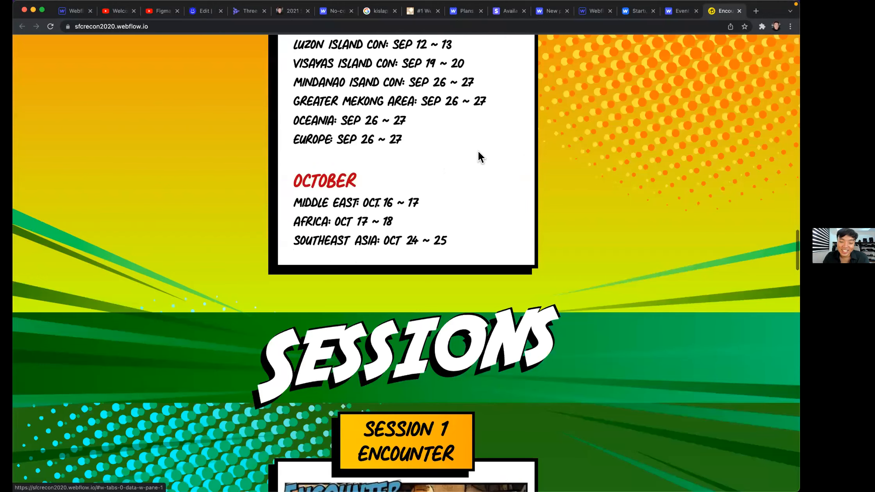
scroll(457, 180, down, 5)
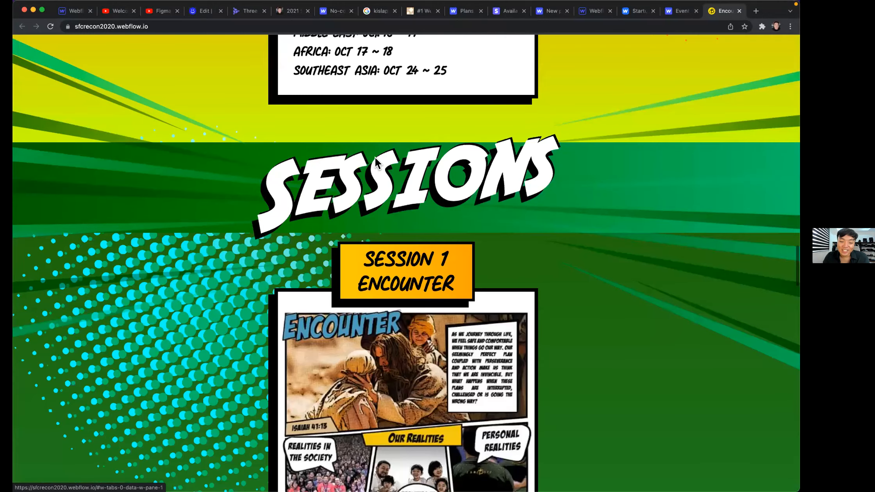
scroll(396, 215, down, 6)
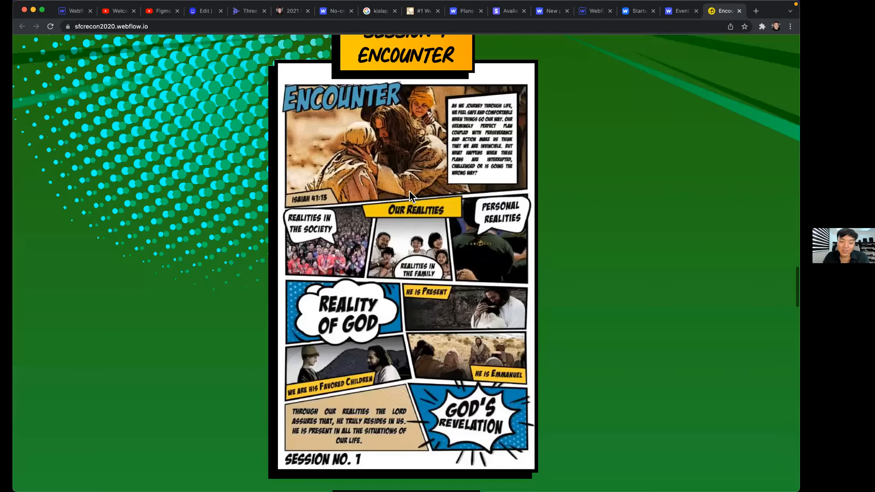
scroll(457, 207, down, 18)
scroll(505, 225, down, 4)
drag(430, 256, 598, 176)
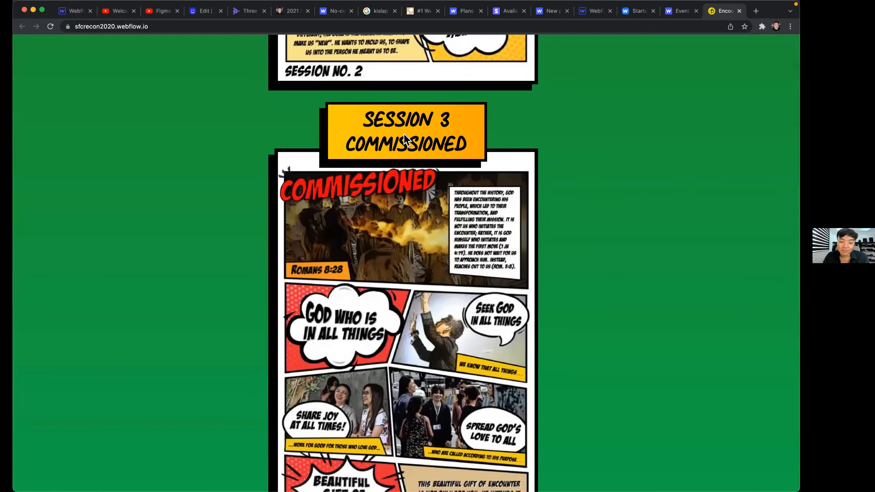
scroll(402, 131, down, 6)
scroll(406, 129, down, 2)
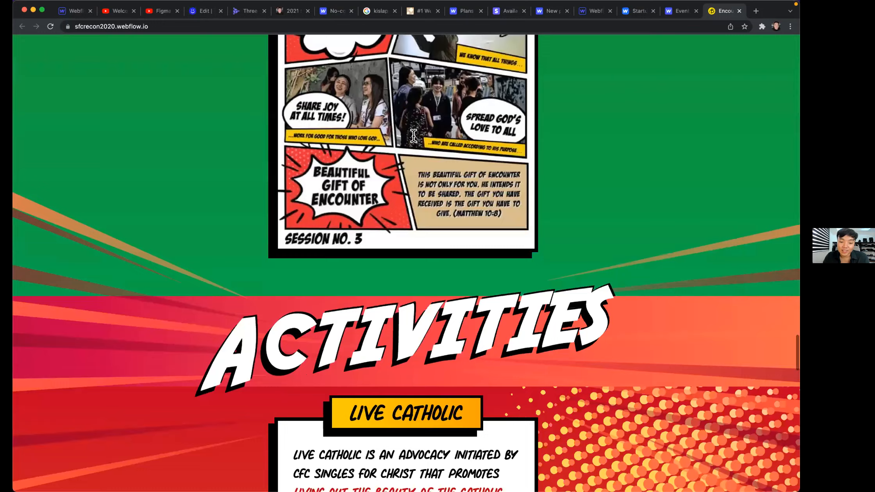
Examine the Live Catholic activity and browse its 7 Day Challenge slideshow to the Holy Spirit slide, down to the Gallery heading
scroll(498, 310, down, 7)
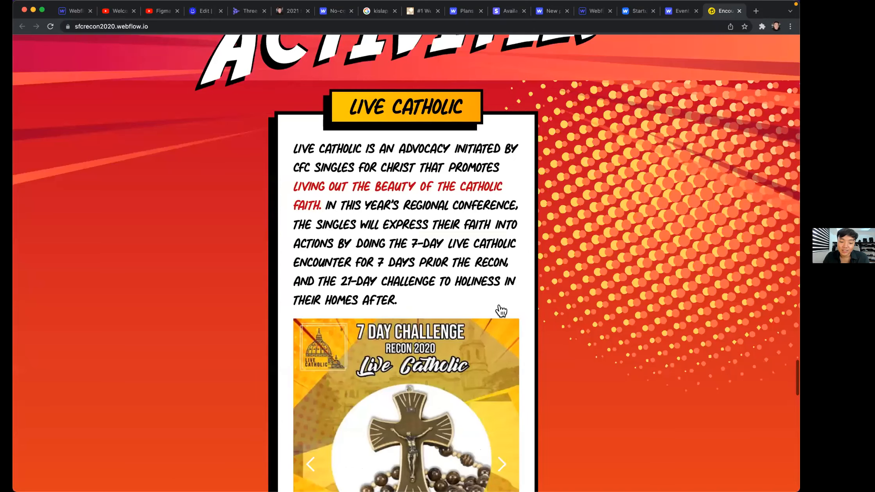
scroll(498, 306, down, 4)
click(499, 306)
click(498, 307)
click(499, 306)
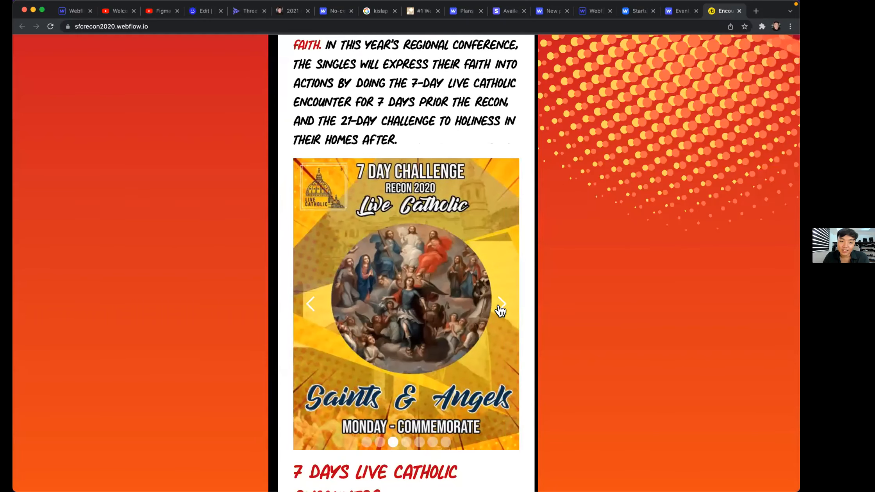
click(499, 306)
click(498, 307)
scroll(354, 253, down, 1)
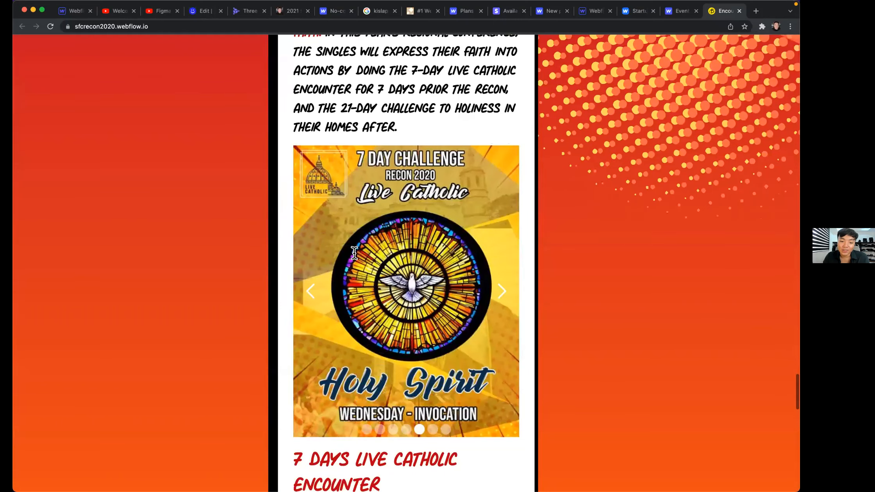
scroll(305, 181, down, 8)
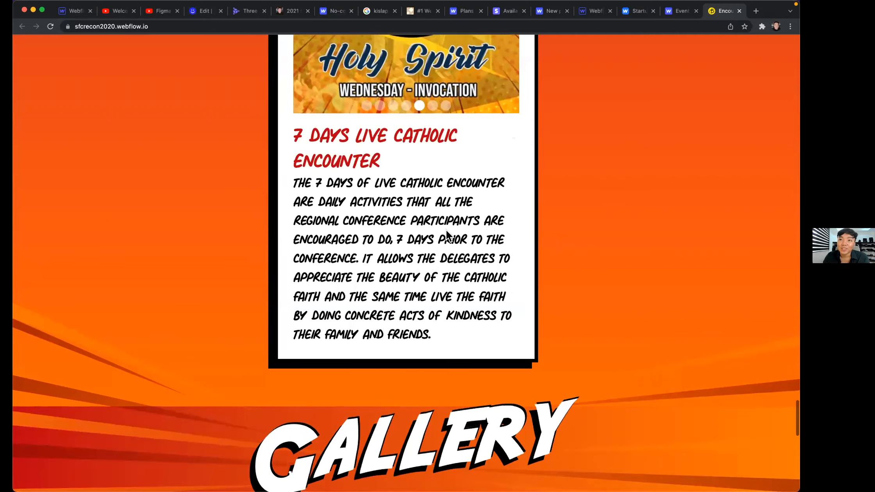
Close the event site, return to the nocodeph-test Designer and inspect the hero overlay block, main title and navbar
key(super+w)
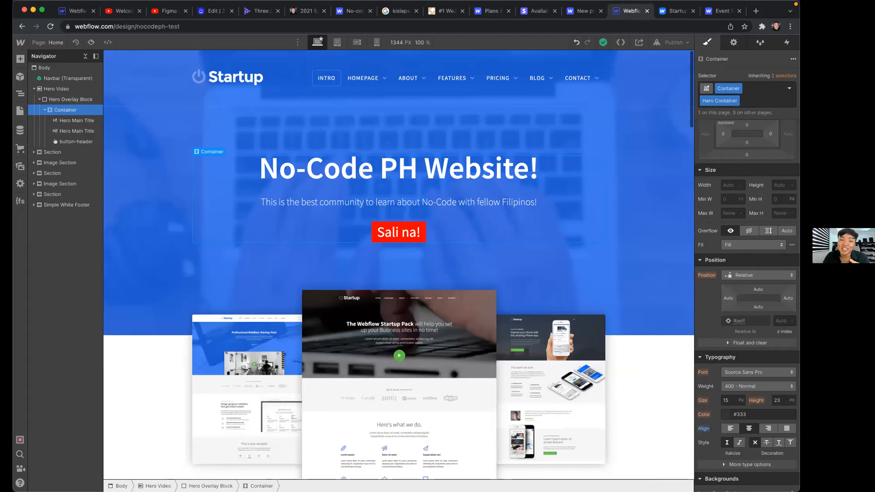
click(498, 134)
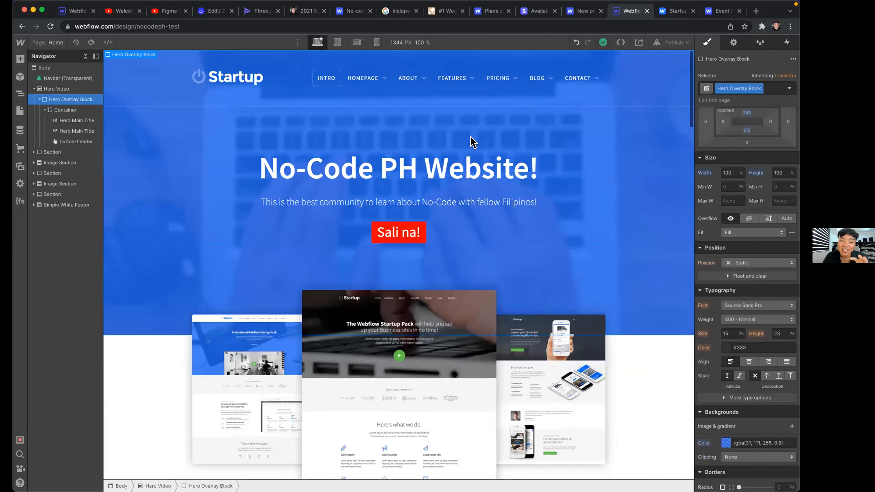
click(331, 82)
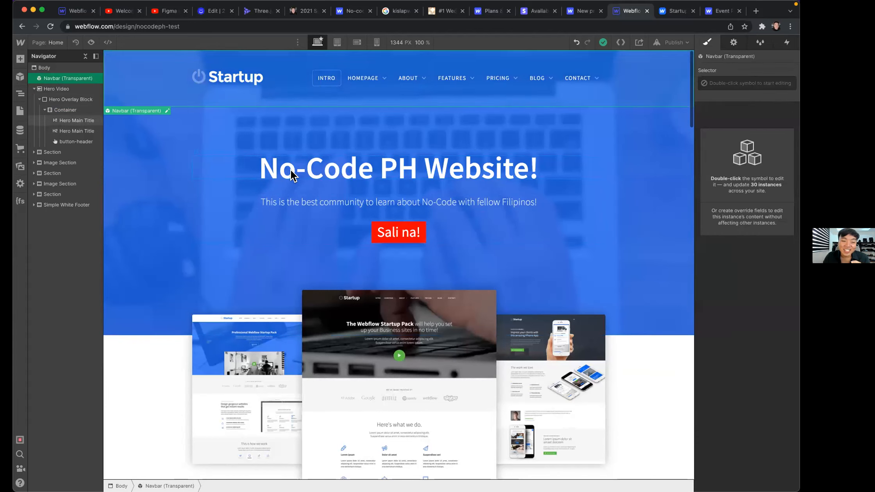
click(291, 170)
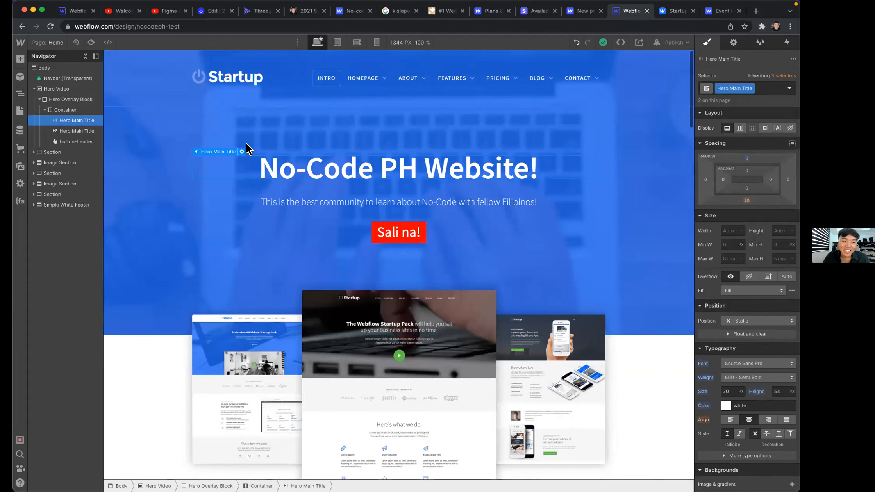
click(251, 81)
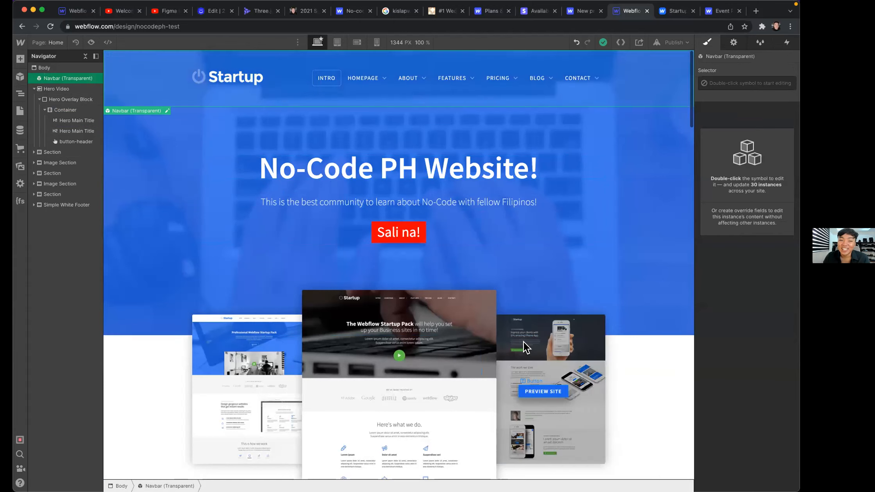
Preview the customized home page and look through its sections, including the Startup Kit features
click(91, 42)
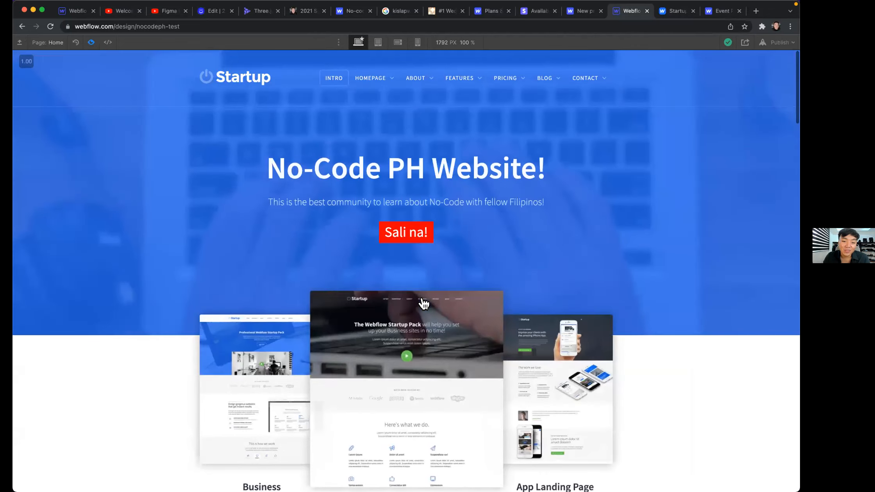
click(91, 42)
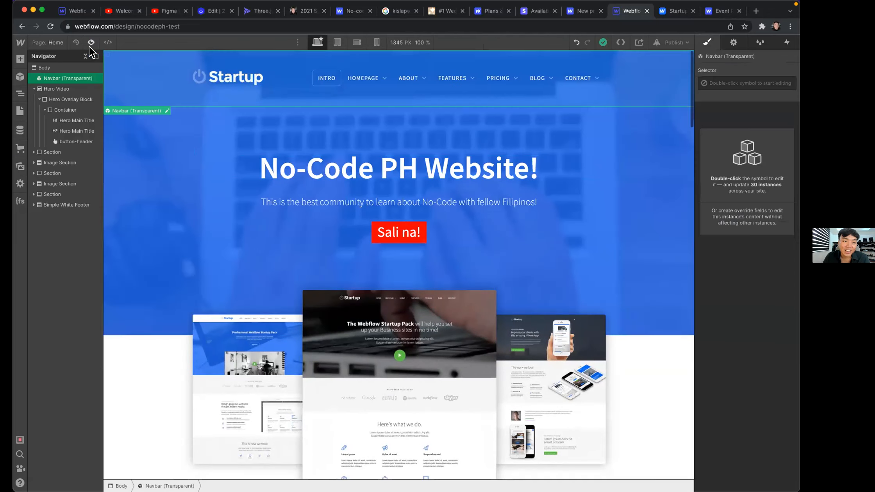
click(91, 43)
scroll(298, 166, down, 10)
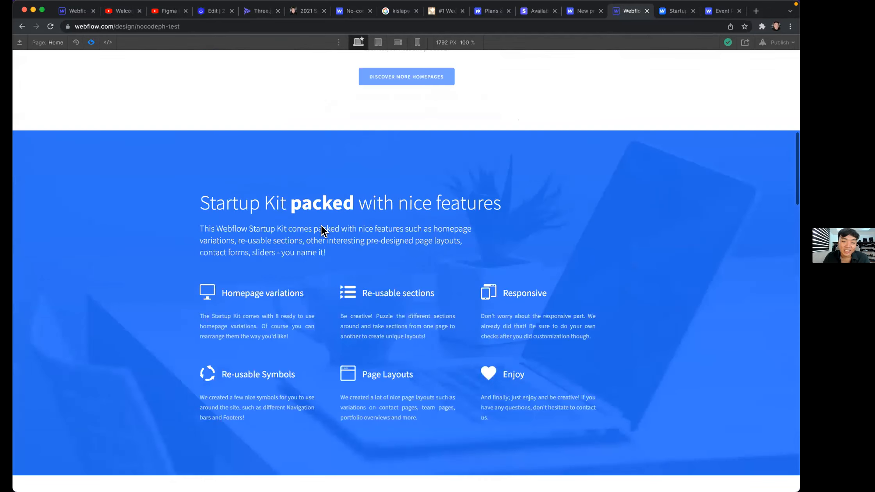
scroll(323, 230, down, 10)
scroll(348, 187, up, 10)
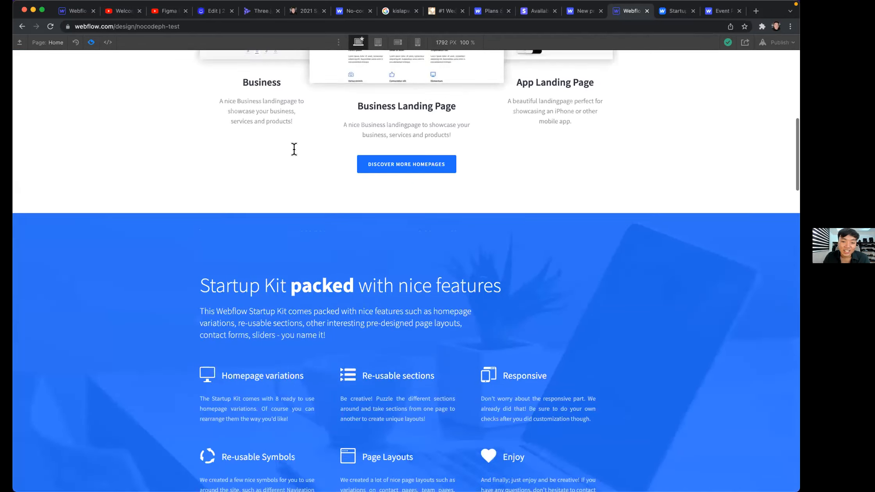
scroll(295, 149, up, 10)
Go to the Business homepage through the previewed site's Homepage navigation, and leave preview to edit that page
click(336, 83)
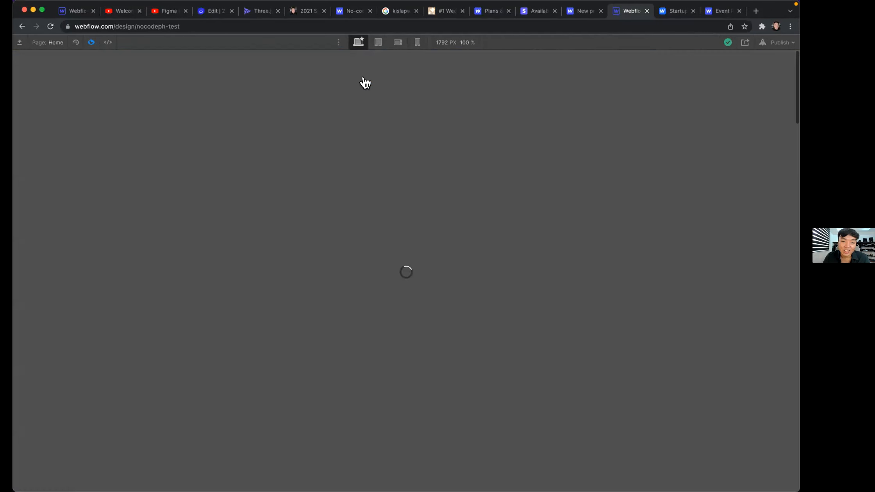
click(377, 80)
click(384, 108)
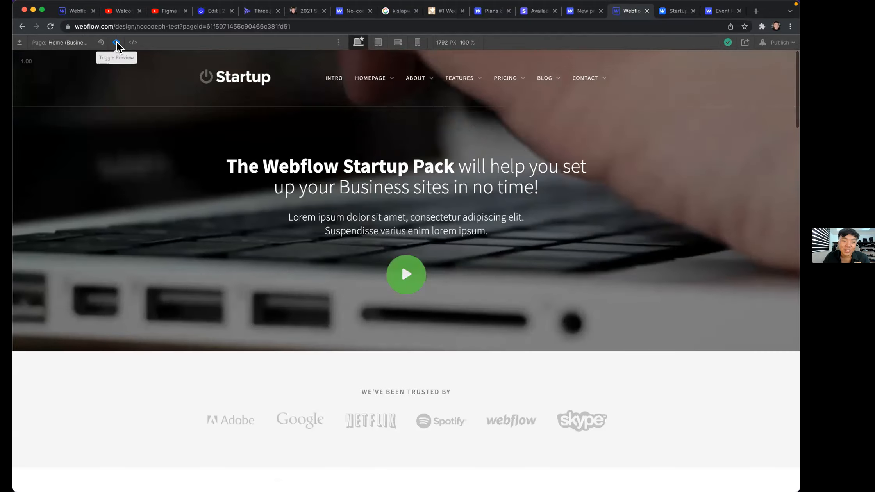
click(117, 43)
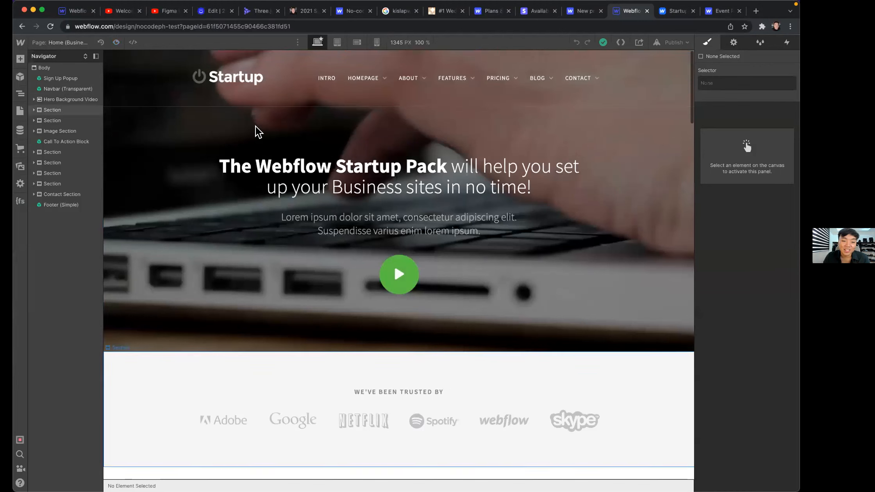
Inspect the Business homepage's bold hero title, hero block overlay and transparent navbar
click(445, 165)
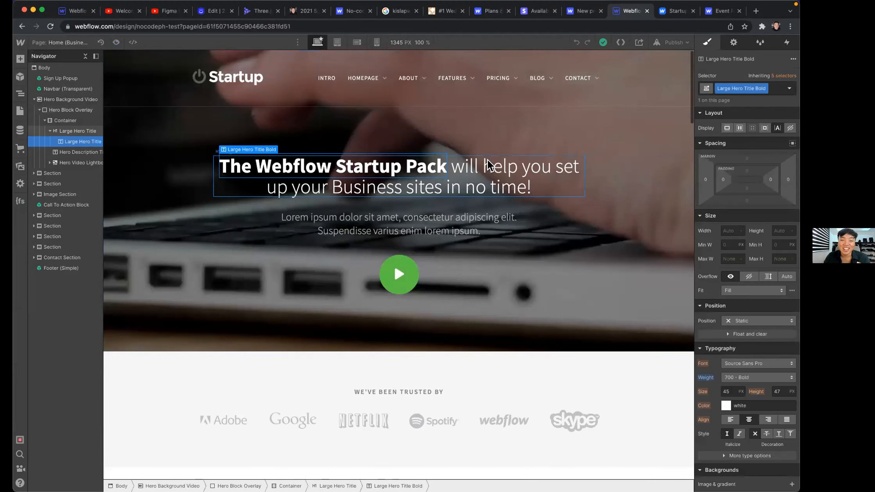
click(493, 135)
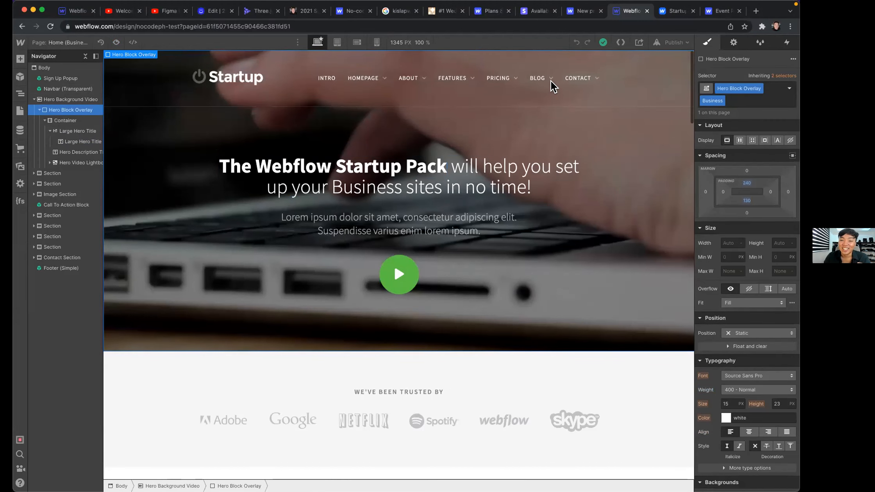
click(452, 83)
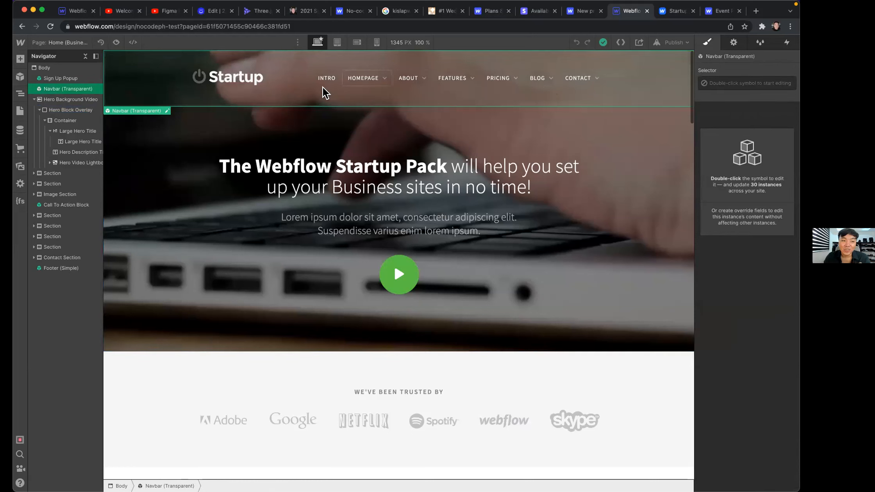
click(436, 167)
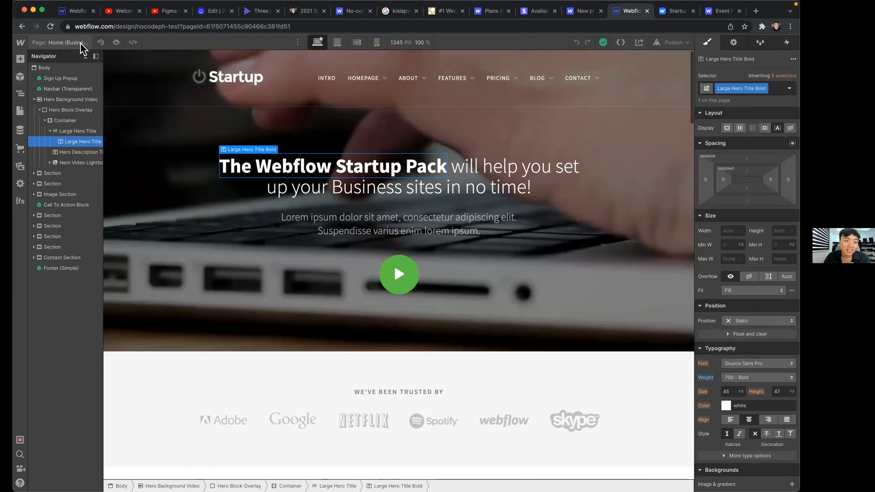
View the site's list of pages and check which pages the Homepages folder contains
click(53, 43)
click(50, 43)
click(54, 43)
click(55, 43)
click(20, 114)
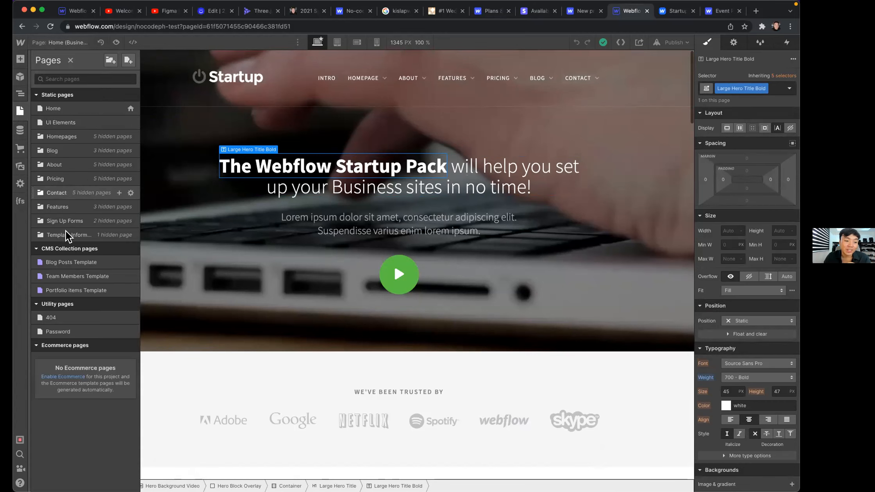
click(62, 137)
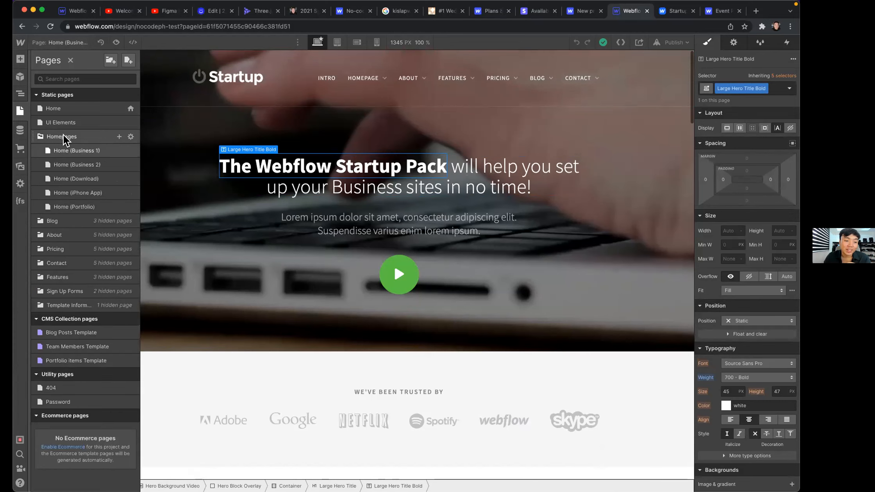
click(65, 138)
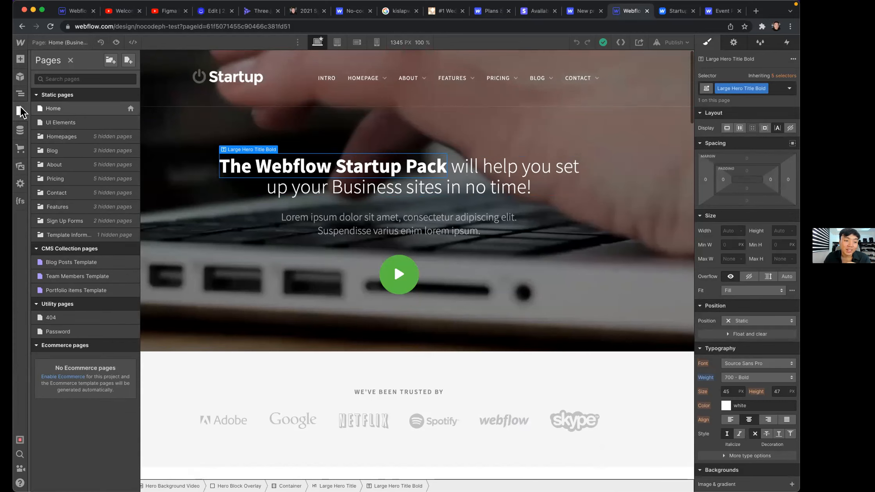
Look over the prebuilt layouts and basic elements that can be added, and add a Button below the hero title
click(20, 93)
click(21, 59)
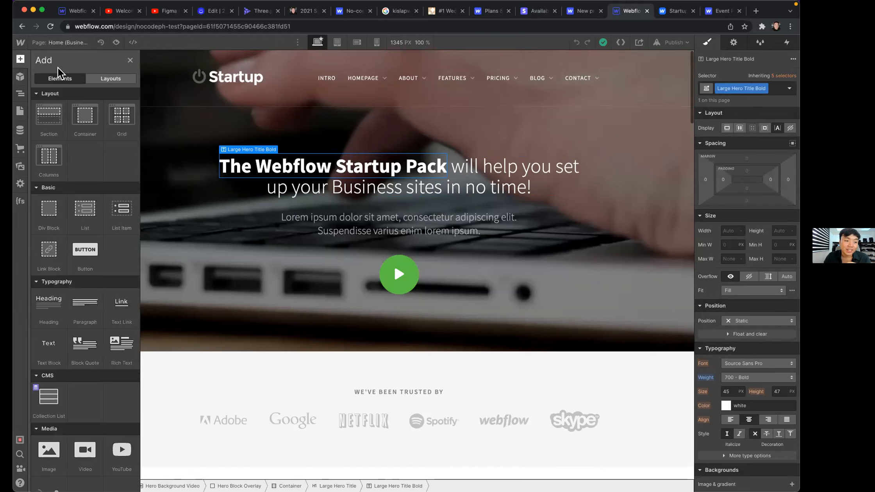
click(94, 80)
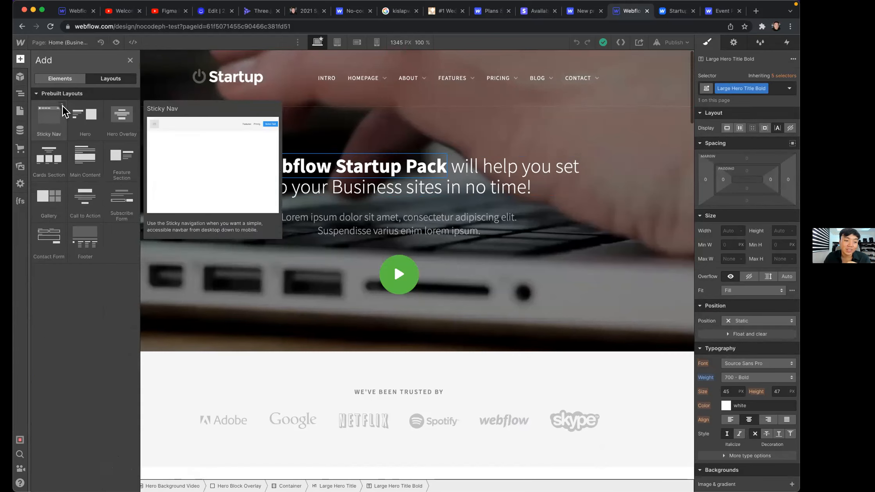
click(69, 81)
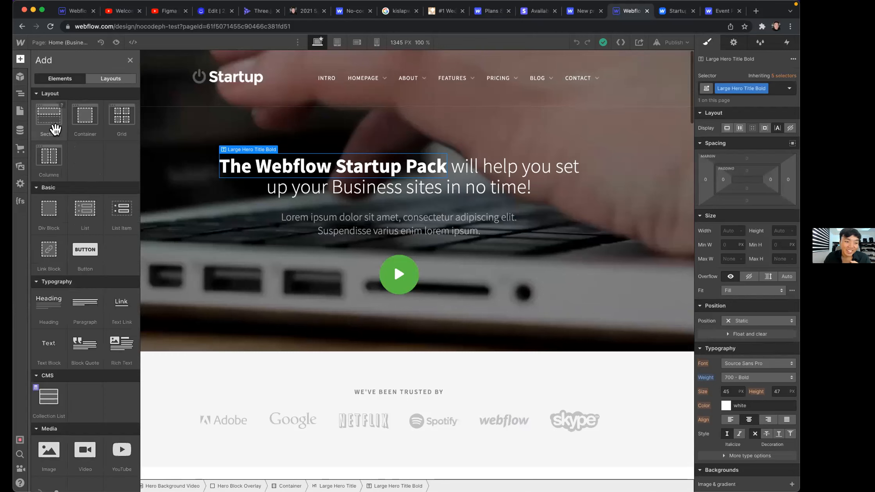
click(80, 255)
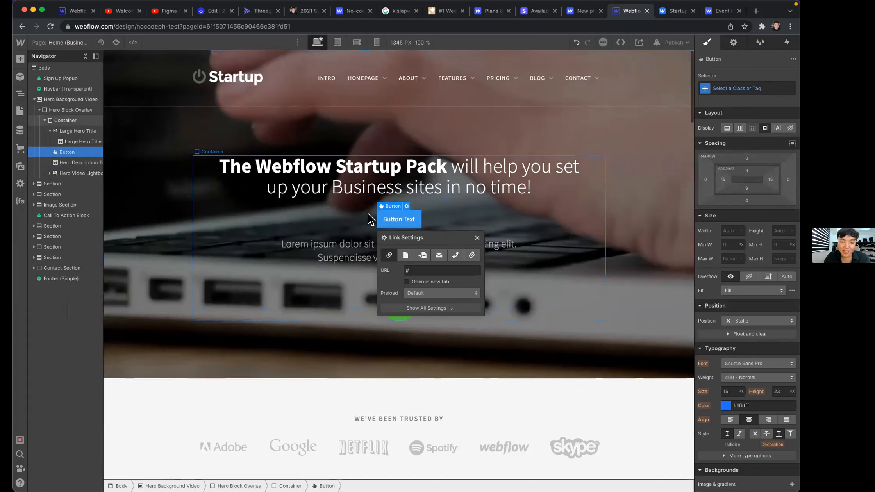
Check the quick search's action filters, search for "button" and add a second Button beside the first one
key(super+e)
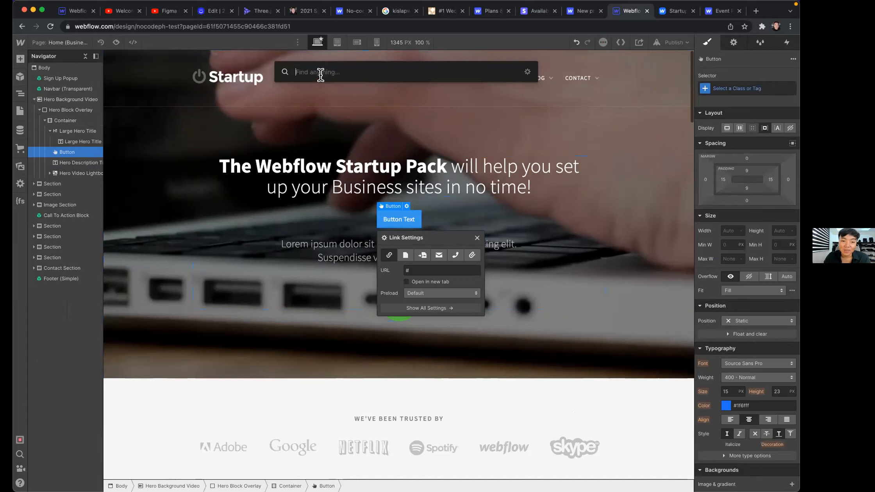
click(527, 72)
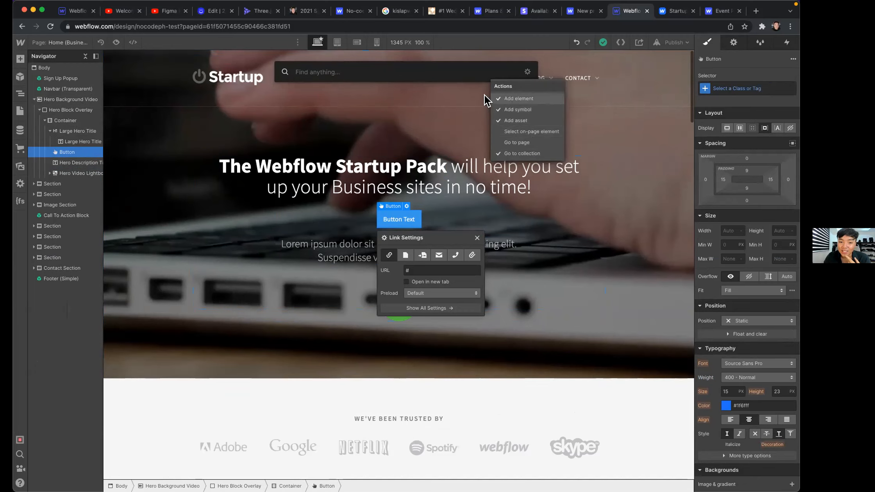
click(446, 74)
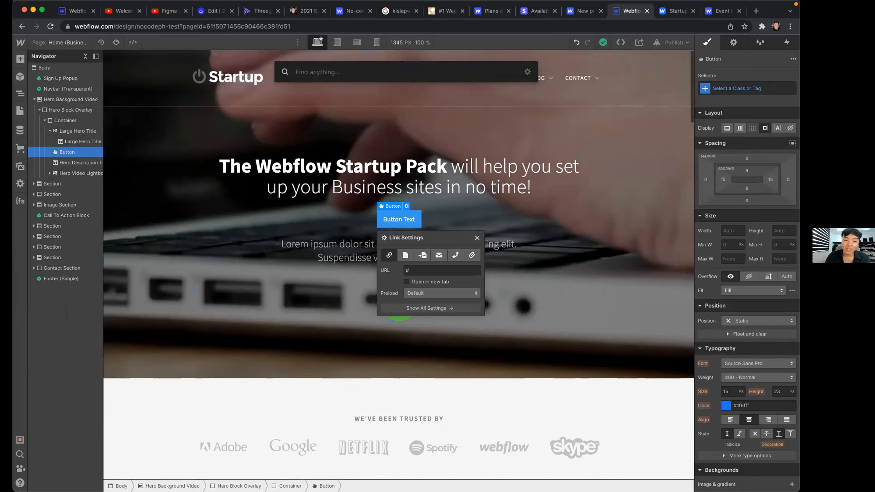
text(button)
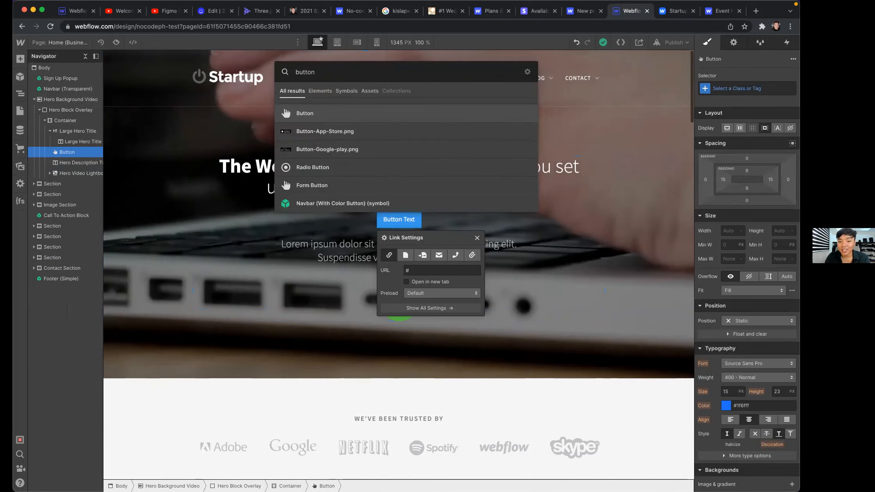
key(Return)
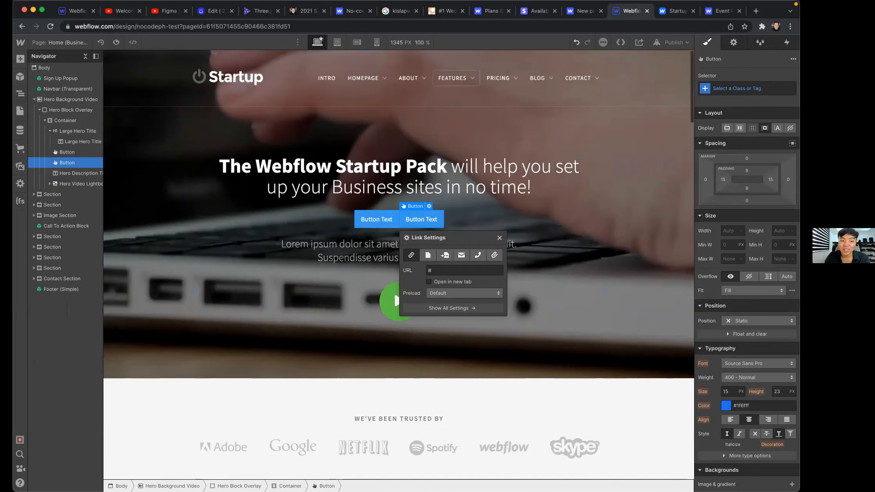
Add a Grid below the second button through quick search and leave grid editing with its default layout
click(416, 224)
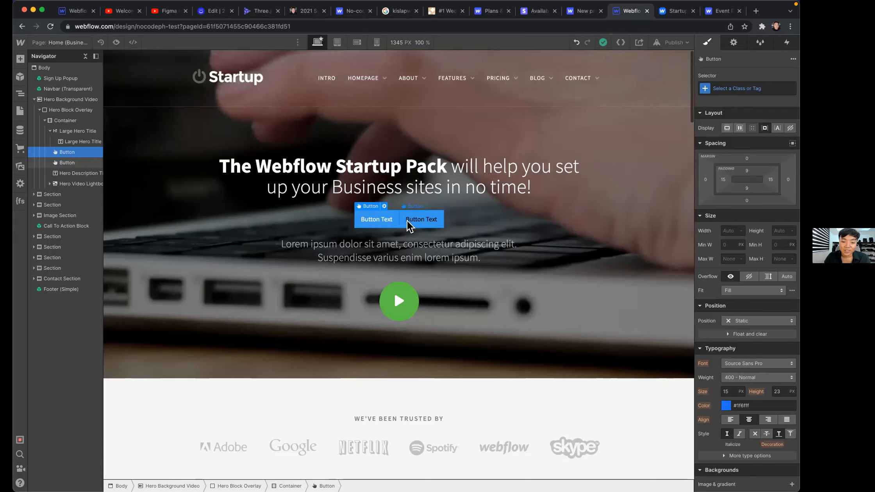
key(super+e)
text(gri)
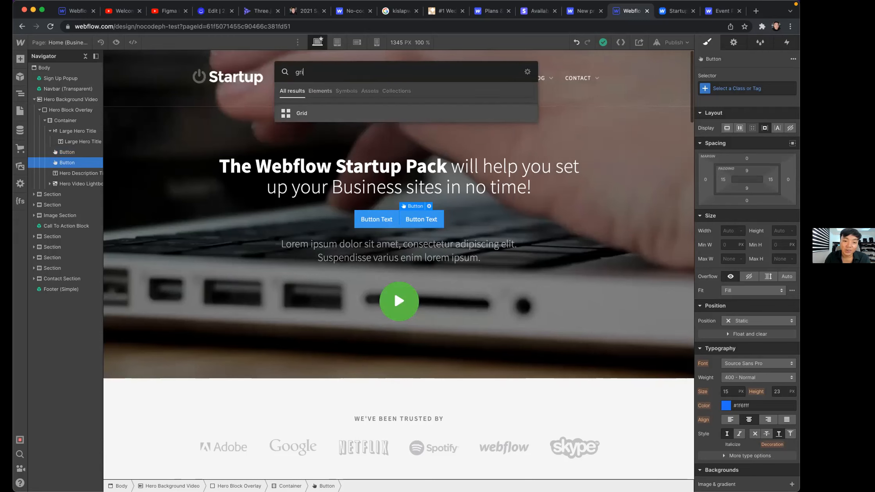
key(Return)
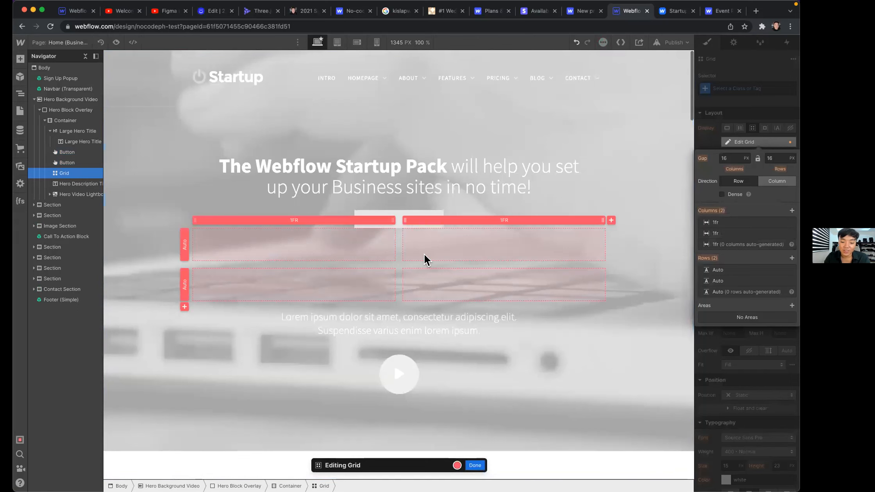
key(Escape)
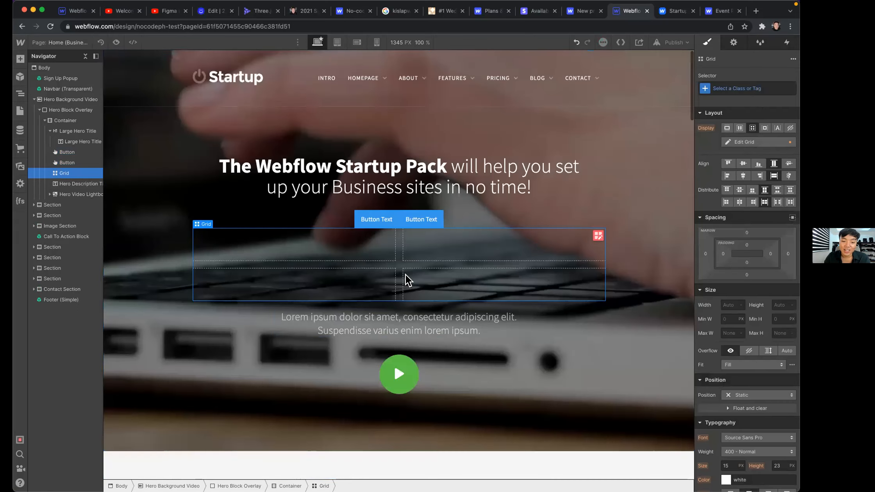
scroll(348, 231, down, 1)
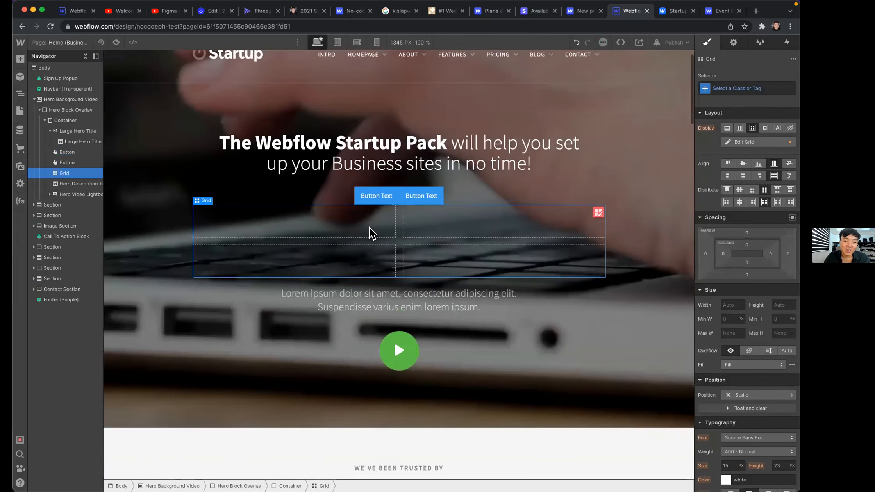
scroll(371, 233, up, 1)
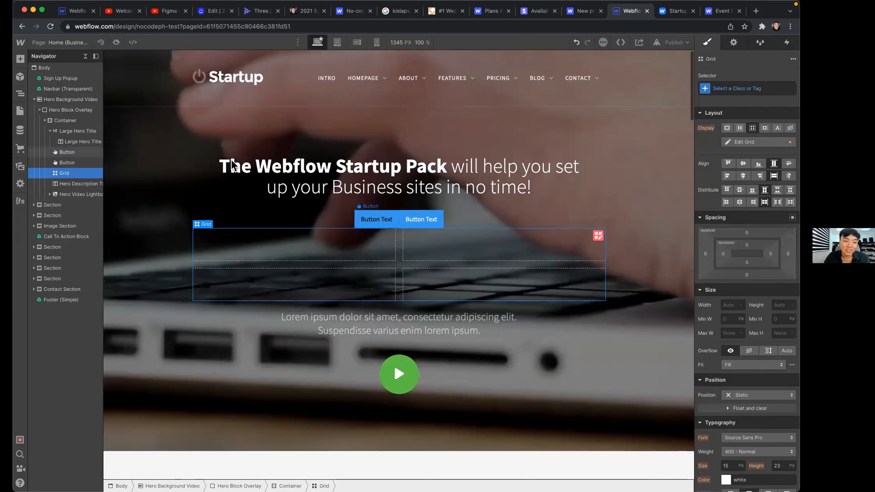
Look through the media, form and component elements available for adding to the page
click(21, 59)
scroll(89, 182, down, 10)
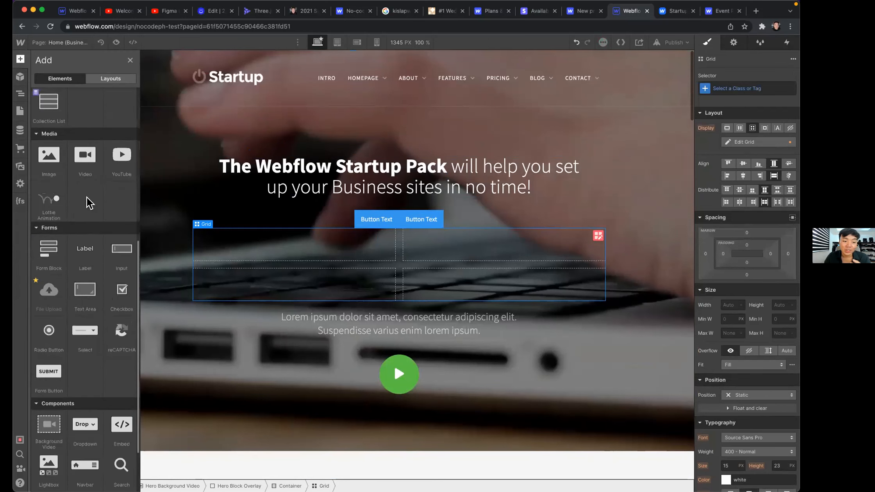
scroll(87, 197, down, 2)
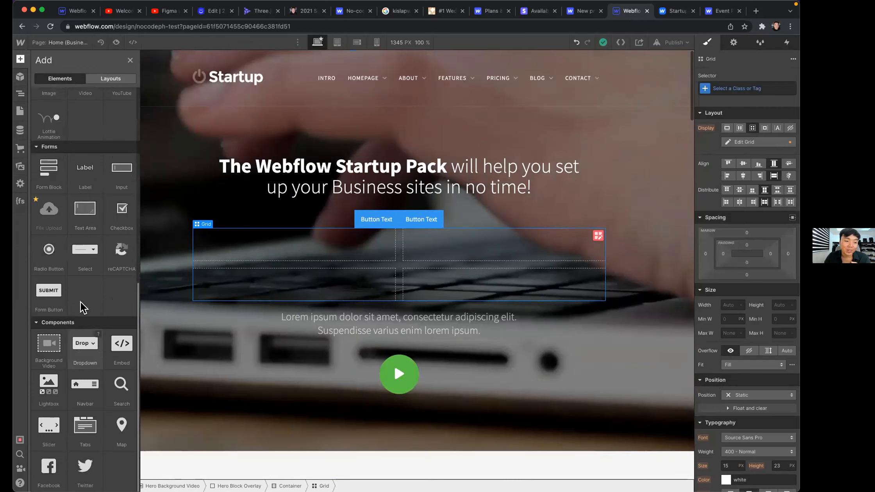
scroll(74, 249, up, 10)
Locate the bold hero title, the grid and the second button in the page's element tree
click(21, 95)
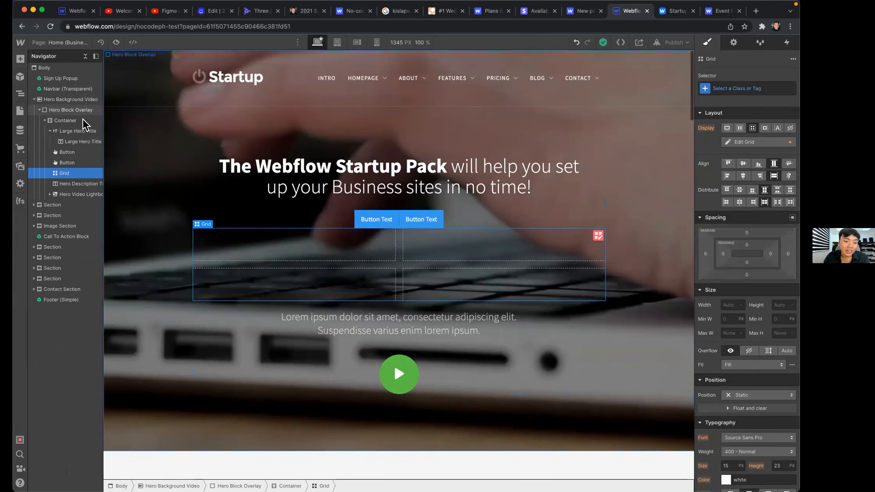
click(77, 141)
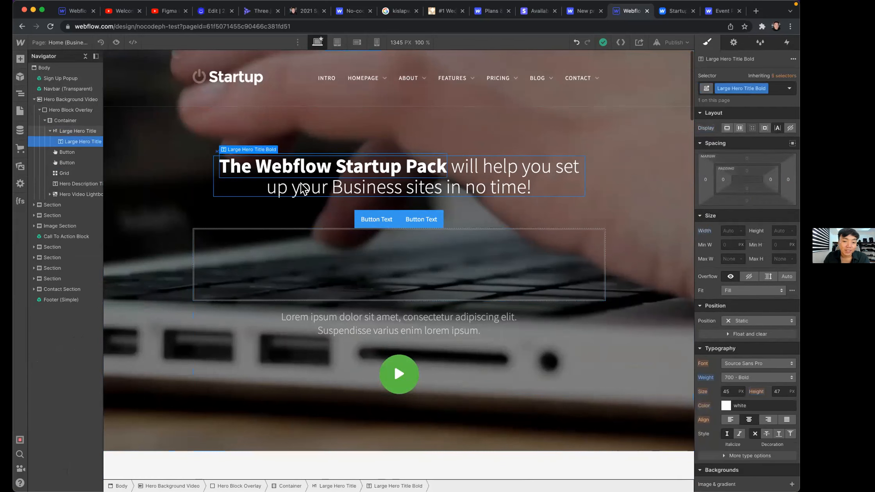
click(83, 172)
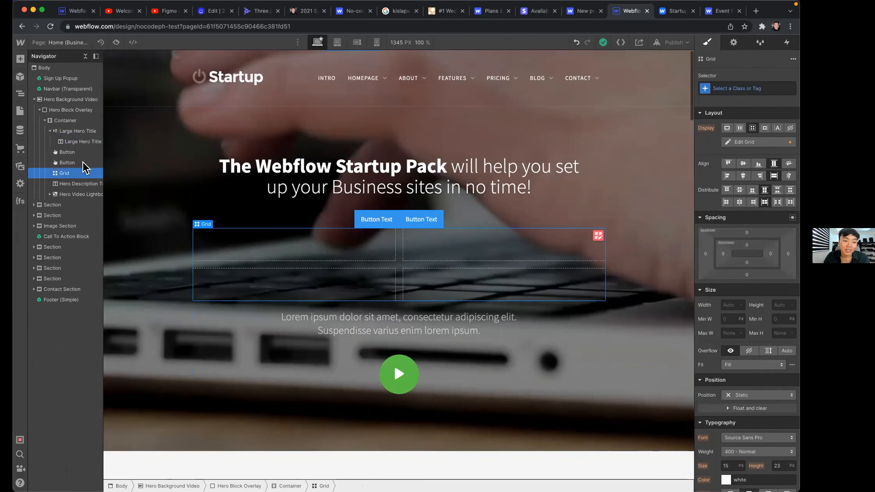
click(97, 163)
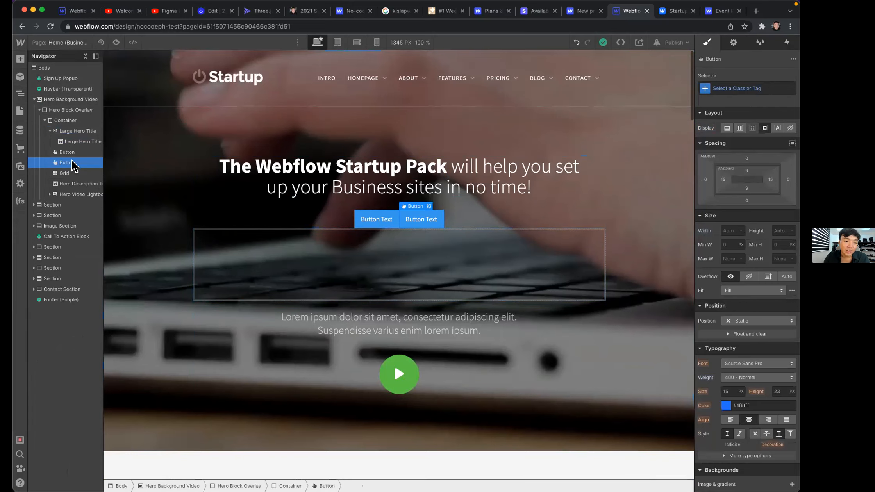
Try moving the second button into the grid, once in the element tree and once on the canvas, undoing each move
drag(66, 161, 78, 173)
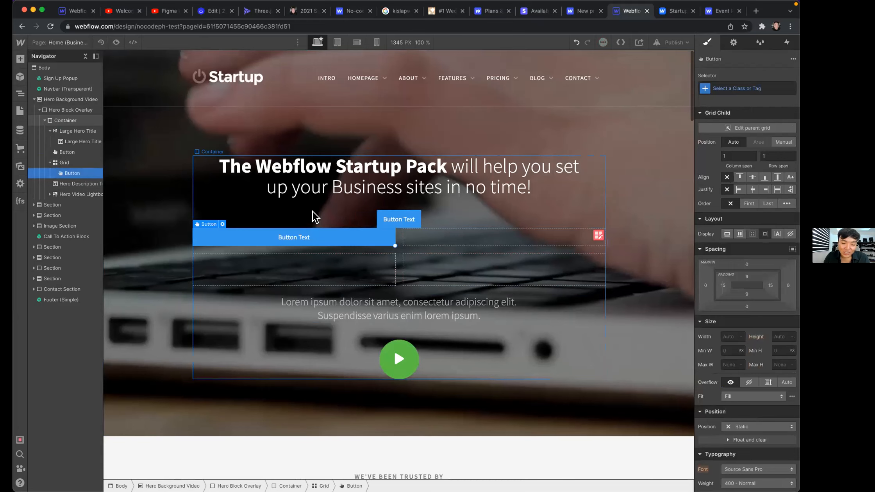
key(super+z)
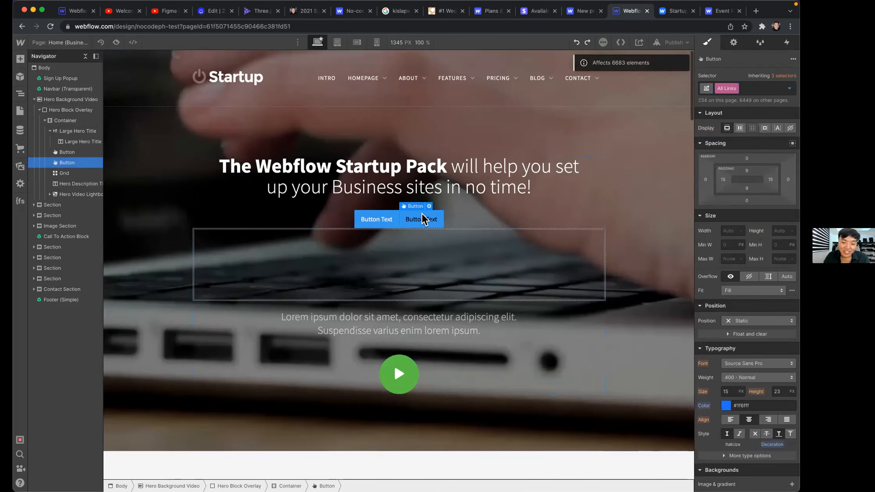
drag(428, 227, 353, 247)
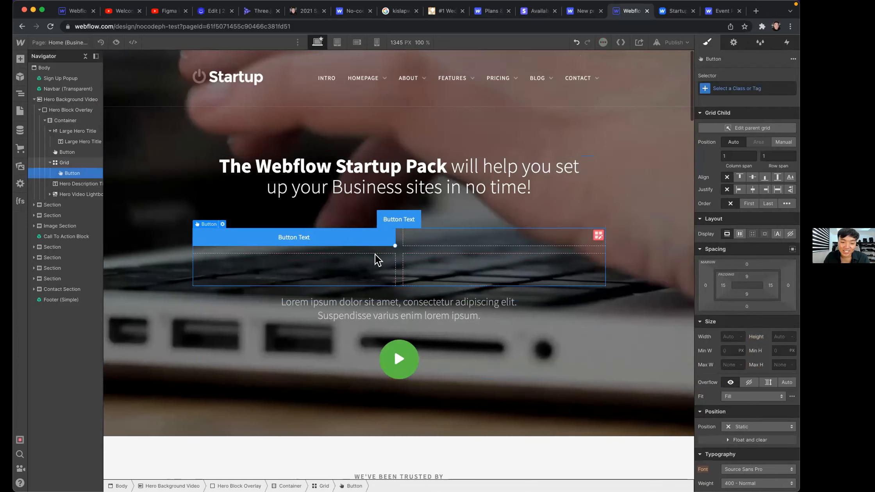
key(ctrl+z)
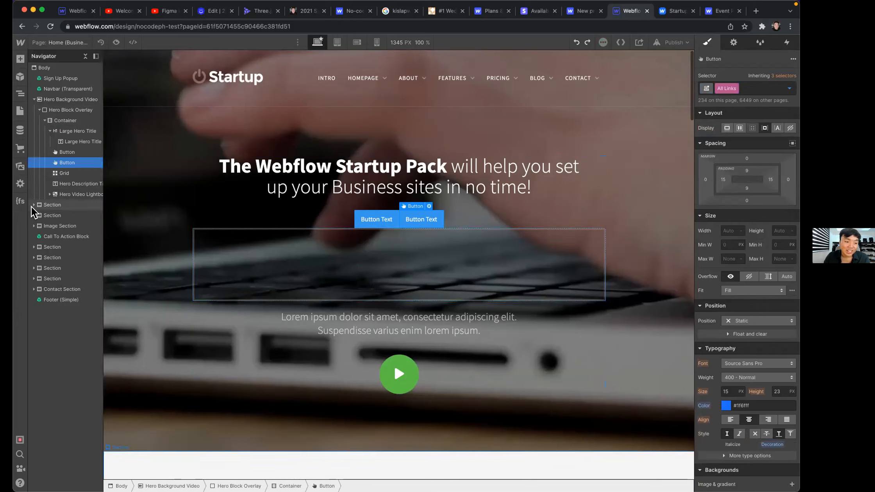
Expand and collapse the whole element tree several times, and select the Large Hero Title to locate it in the hierarchy
click(85, 56)
click(86, 57)
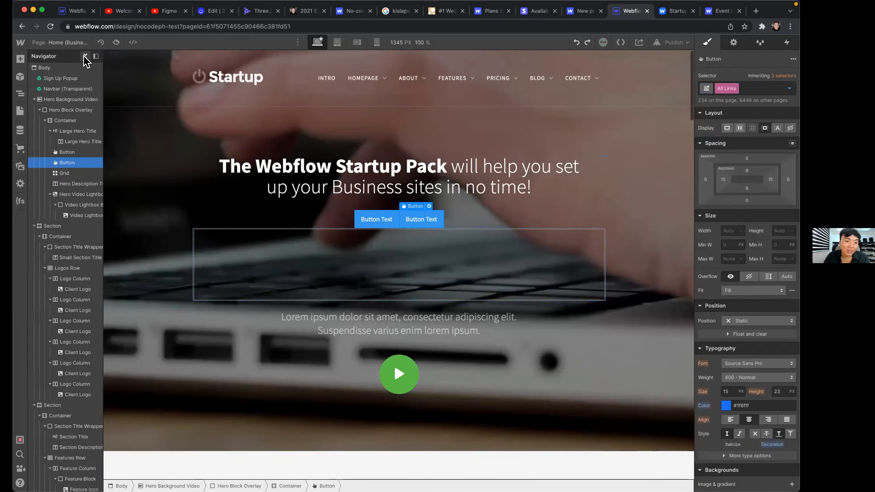
click(85, 57)
click(84, 58)
click(85, 57)
click(85, 57)
click(85, 57)
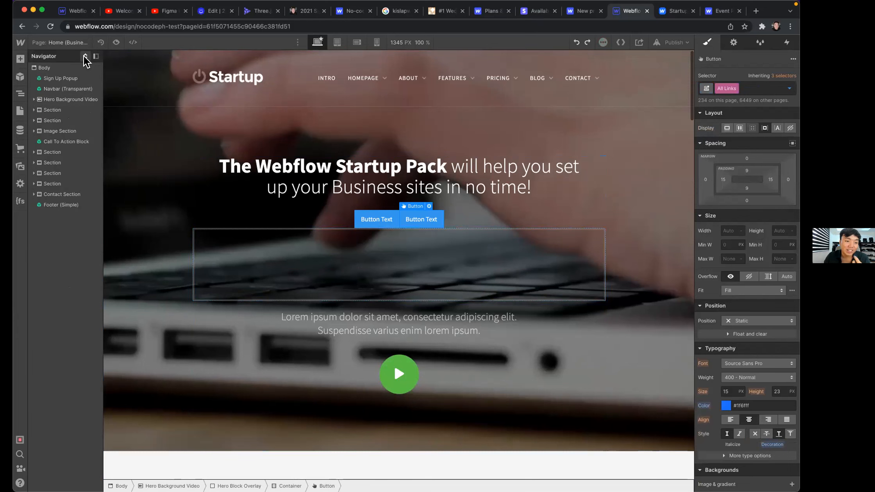
click(85, 57)
click(85, 57)
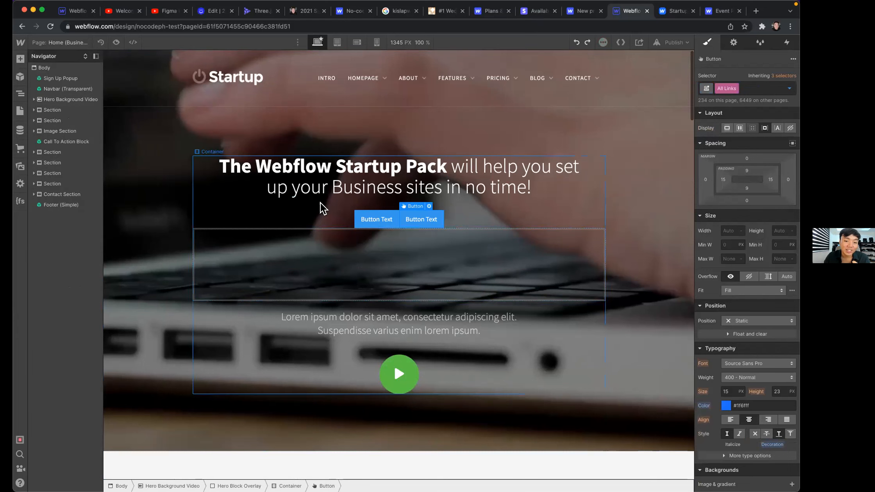
click(322, 191)
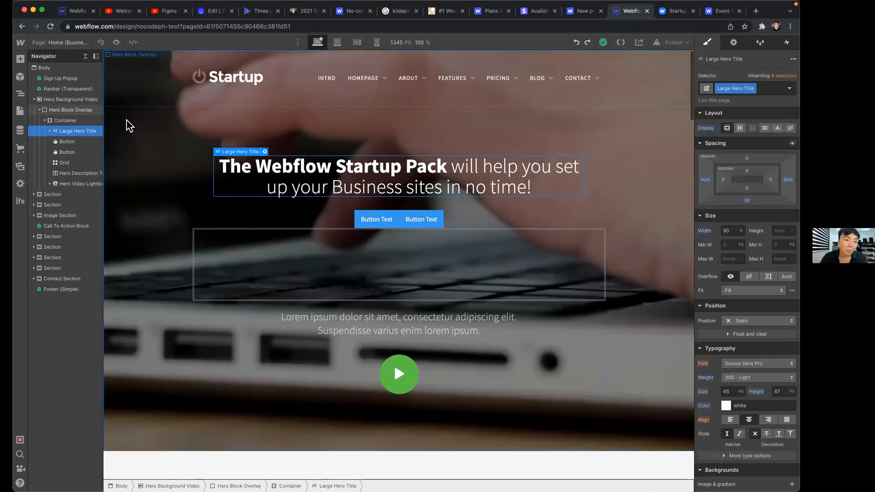
Open the UI Elements page and switch to the site's Home page
click(24, 111)
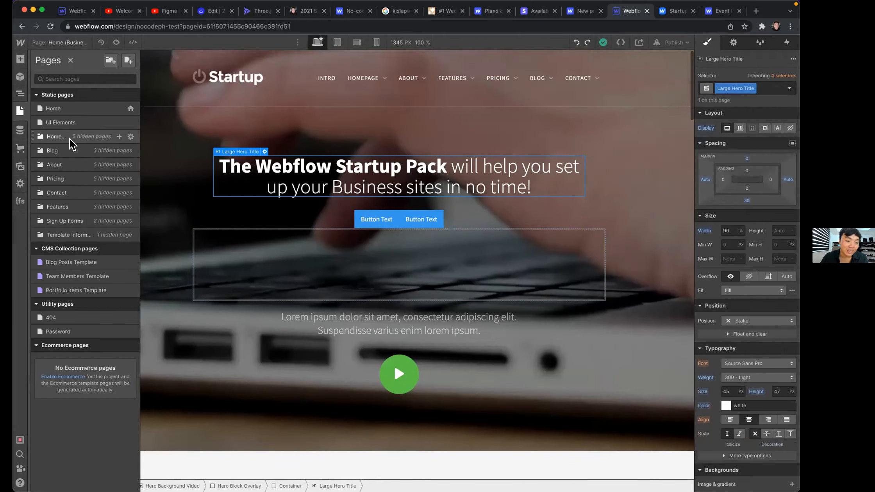
click(73, 126)
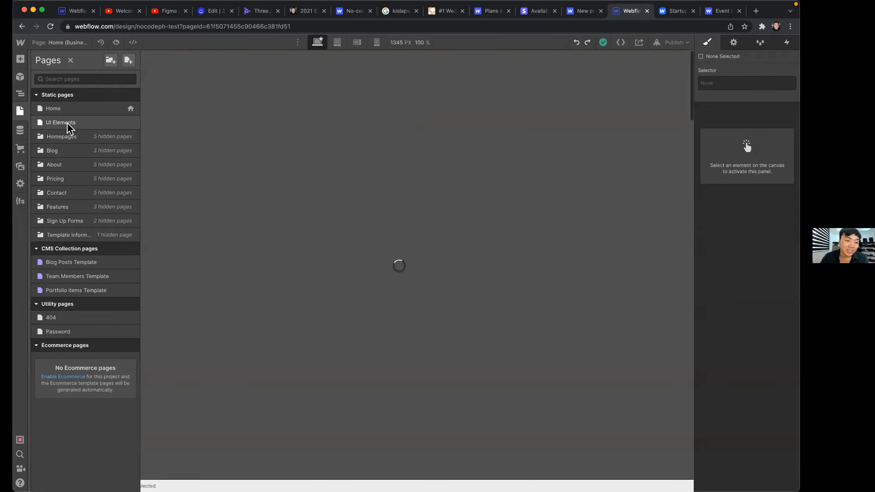
click(66, 44)
click(70, 108)
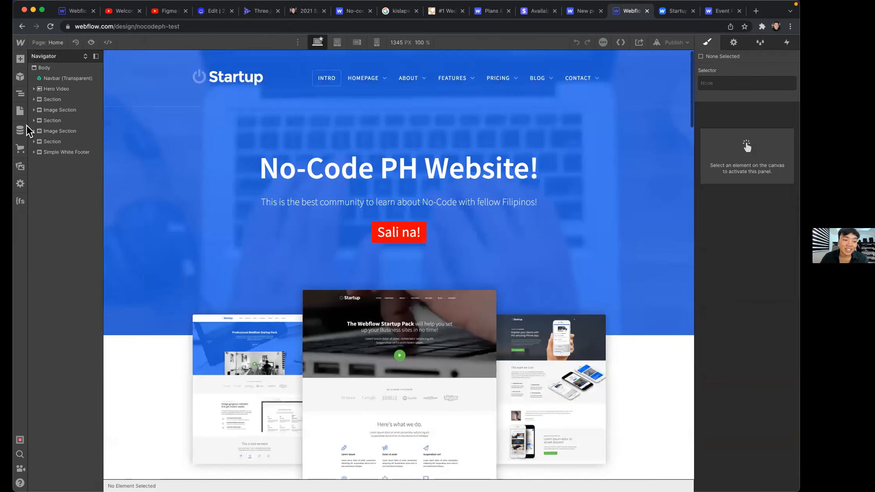
View the Blog Posts collection and open the post "Ecommerce product photography tips: a beginner's guide" to examine its fields
click(20, 129)
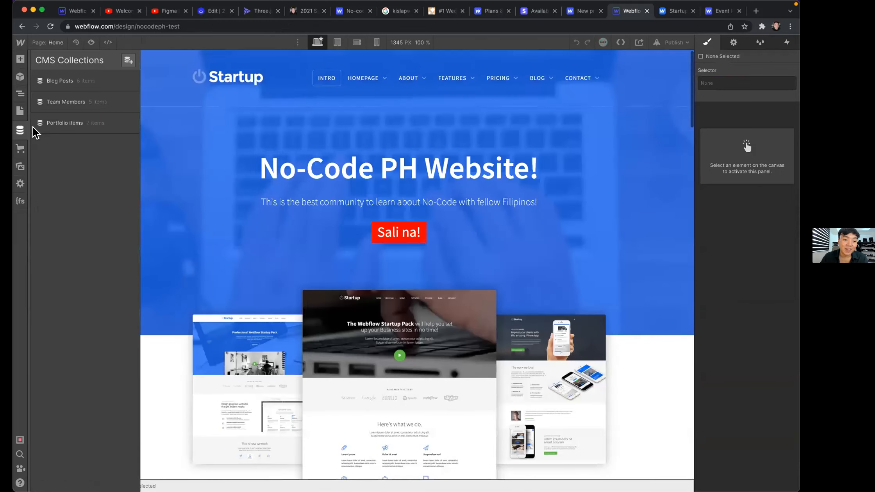
click(96, 80)
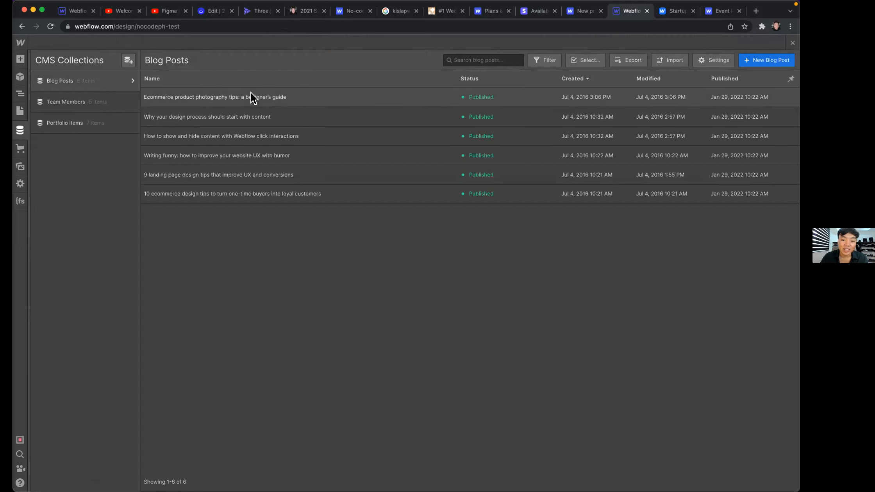
click(278, 99)
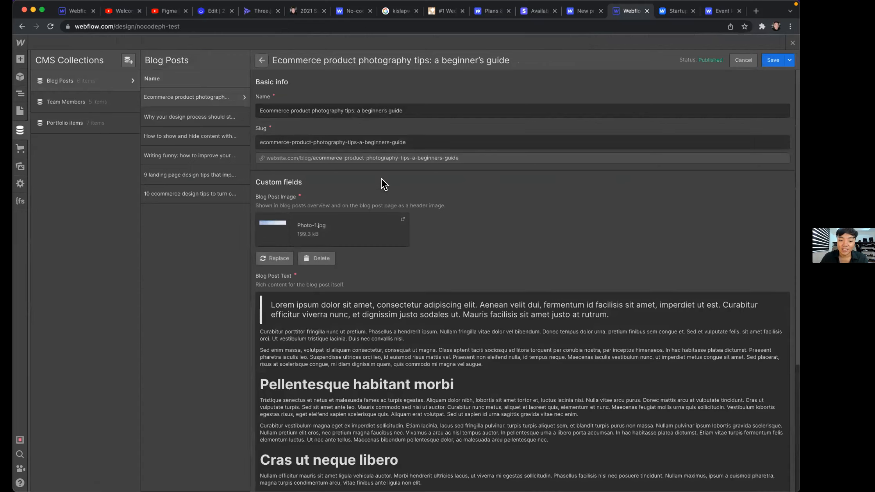
Review the opened blog post's image, text, summary and author fields, and save the post
scroll(406, 325, down, 5)
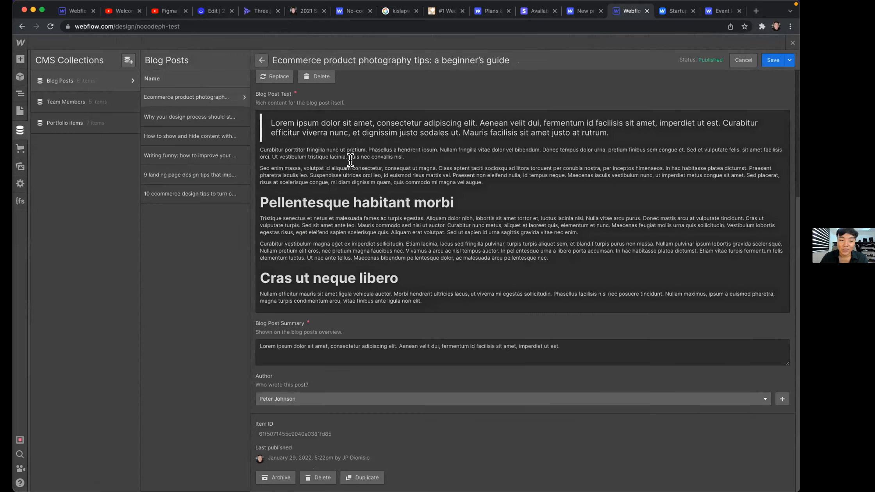
click(186, 102)
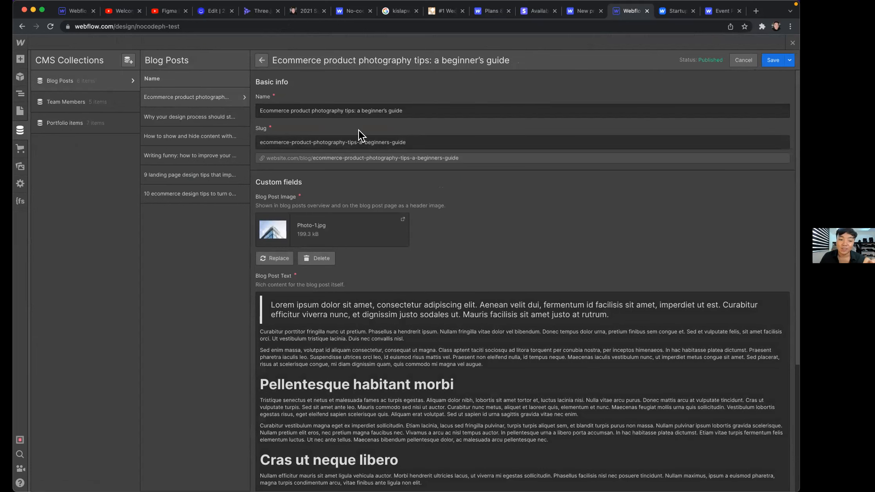
scroll(374, 129, down, 5)
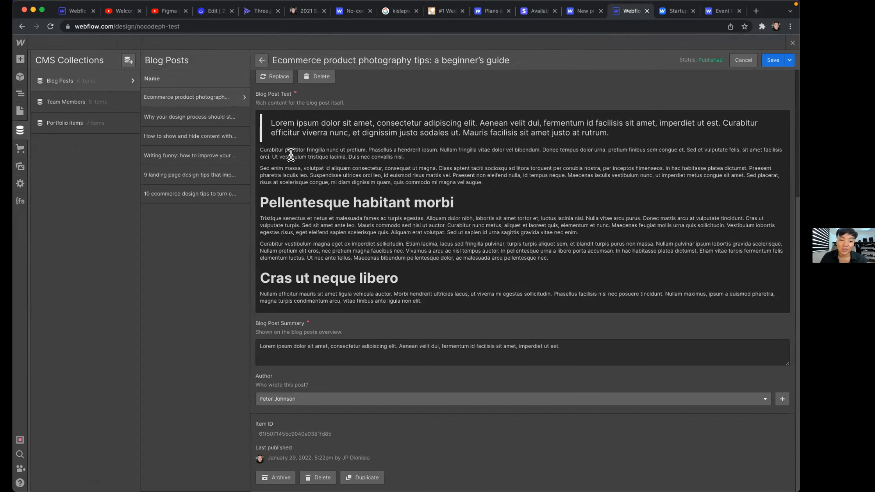
scroll(350, 166, up, 2)
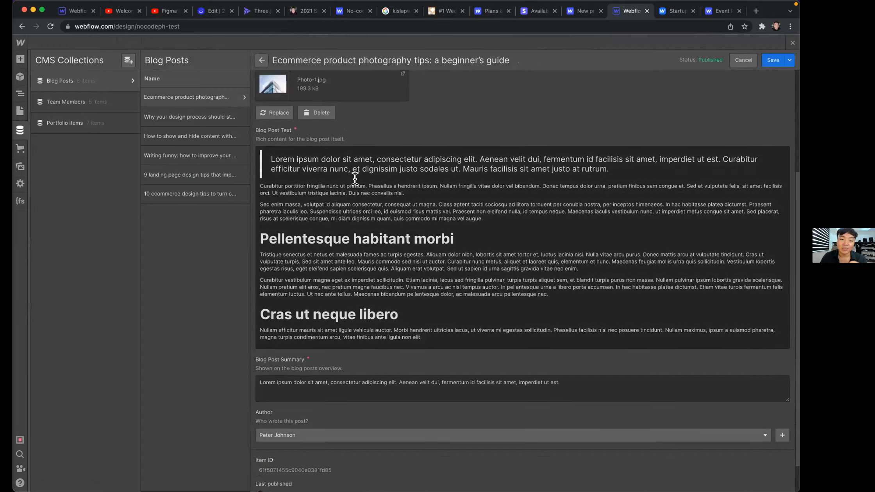
click(771, 61)
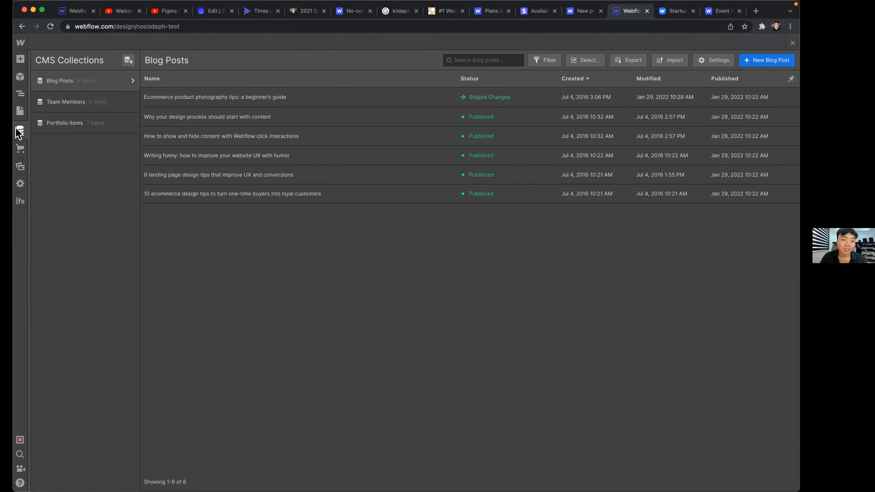
Leave the CMS collections and look over the Home page from the hero to the More Homepage Samples section
click(27, 131)
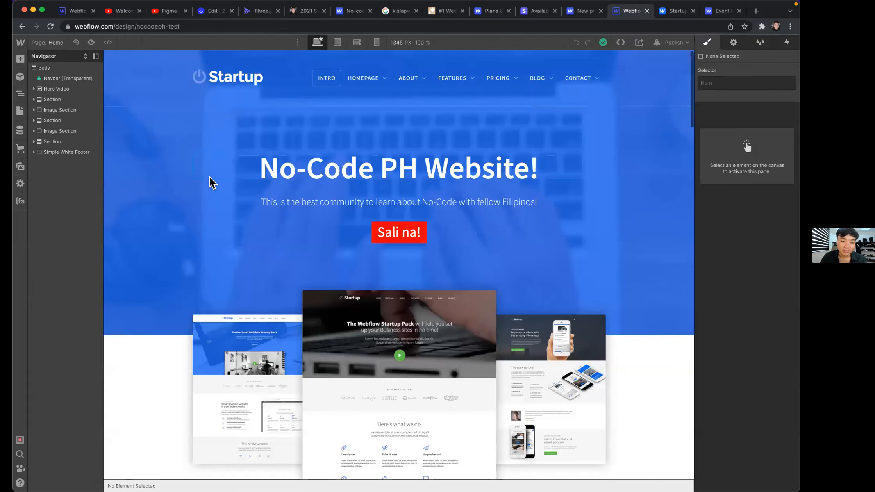
scroll(209, 184, down, 10)
scroll(209, 187, down, 15)
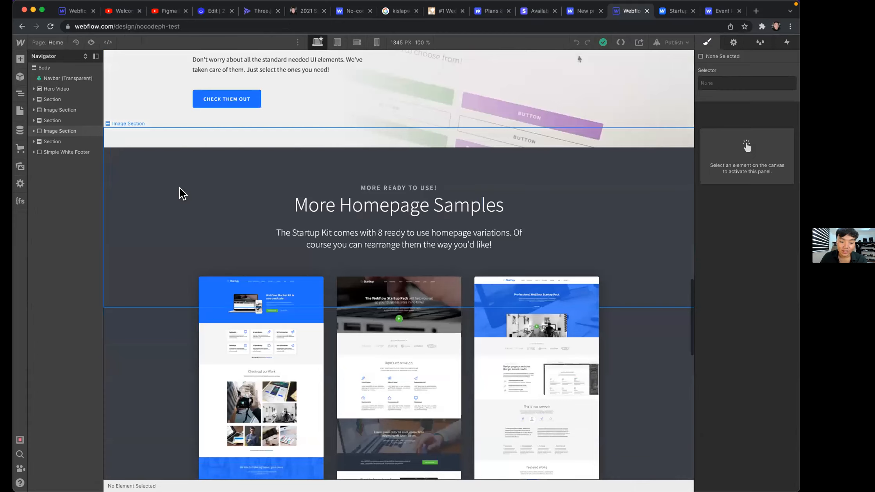
scroll(156, 154, down, 5)
scroll(168, 121, up, 20)
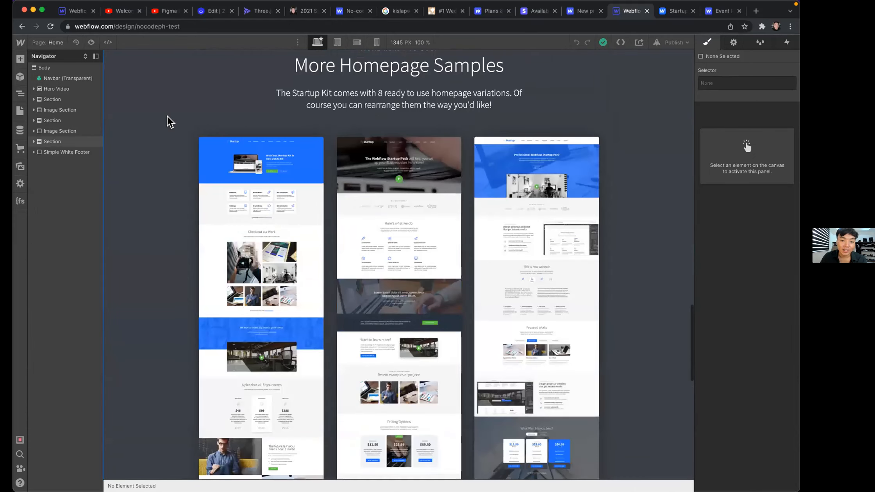
scroll(49, 36, up, 20)
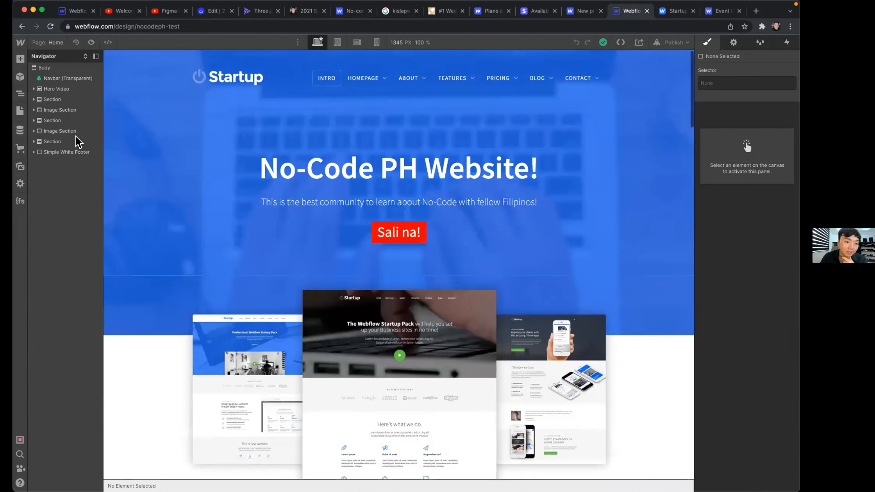
Open the Blog 1 page from the Blog folder and look through its blog post lists
click(49, 43)
click(74, 151)
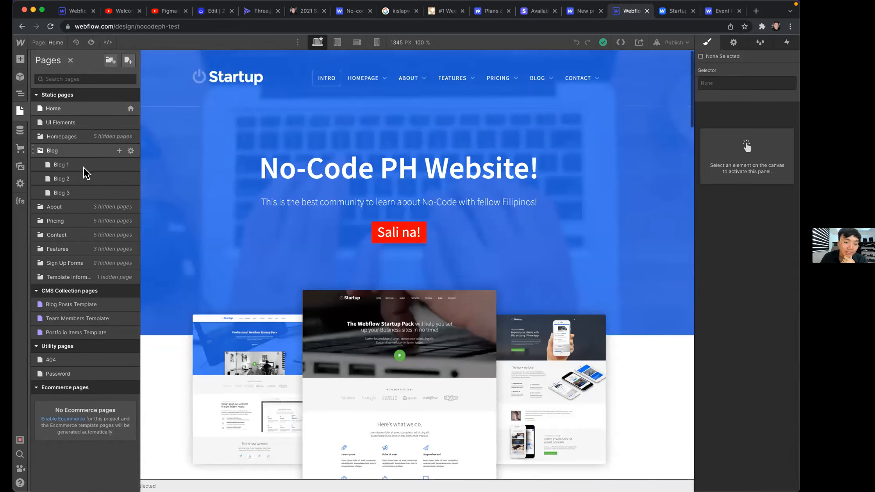
click(82, 166)
scroll(328, 219, down, 10)
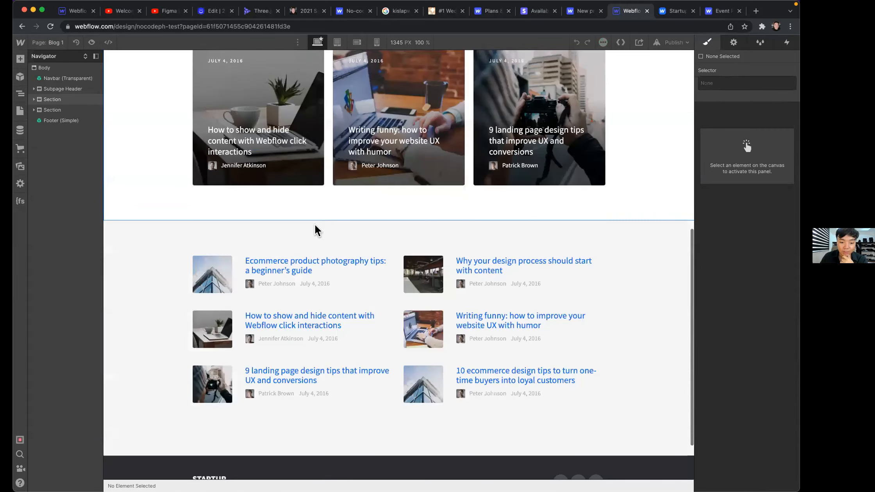
scroll(316, 176, up, 10)
scroll(309, 144, down, 6)
Inspect which Blog Posts field supplies the title text on the first large blog card, and close its settings
click(303, 119)
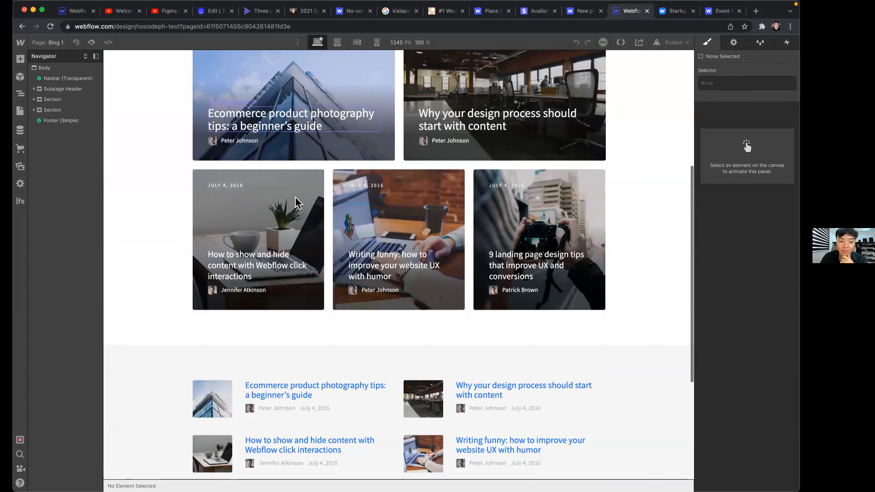
scroll(297, 250, up, 3)
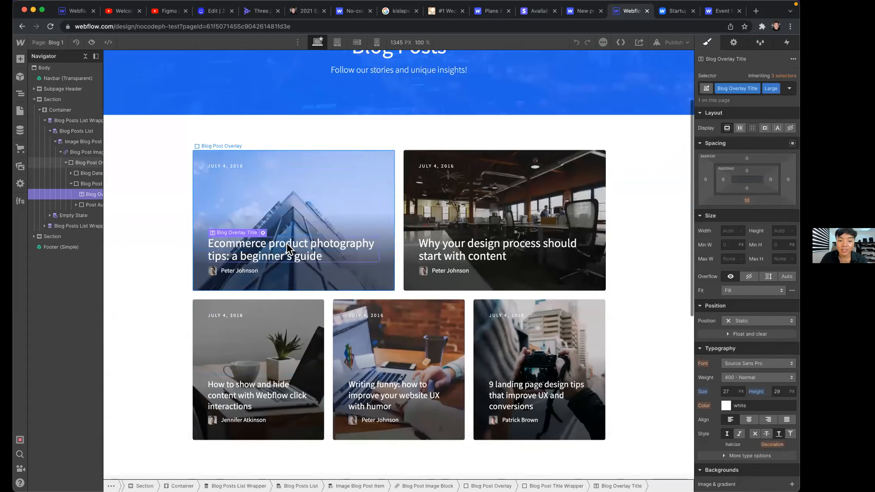
double_click(315, 250)
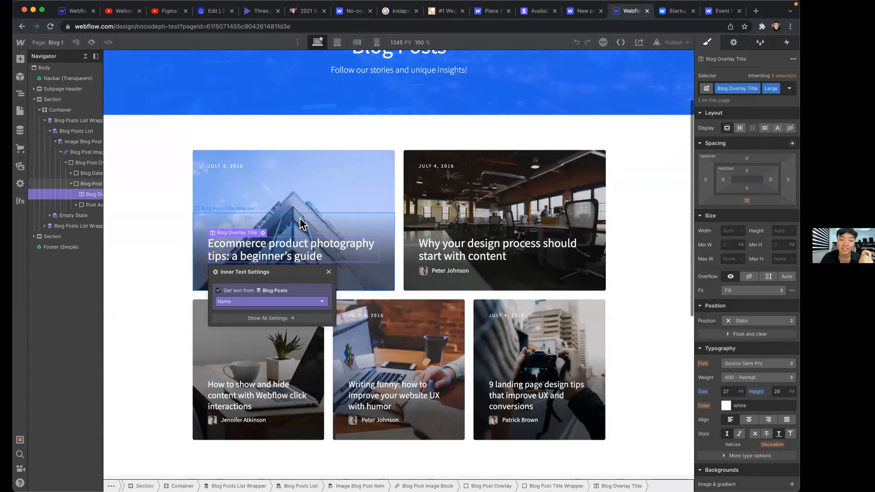
key(Escape)
click(294, 186)
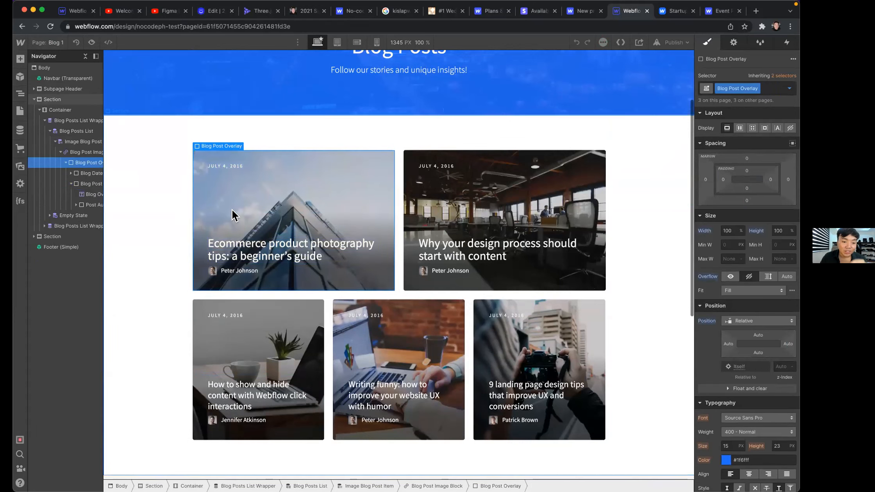
Add a Text Block below the title in the first large blog card using the quick find
click(252, 245)
key(super+k)
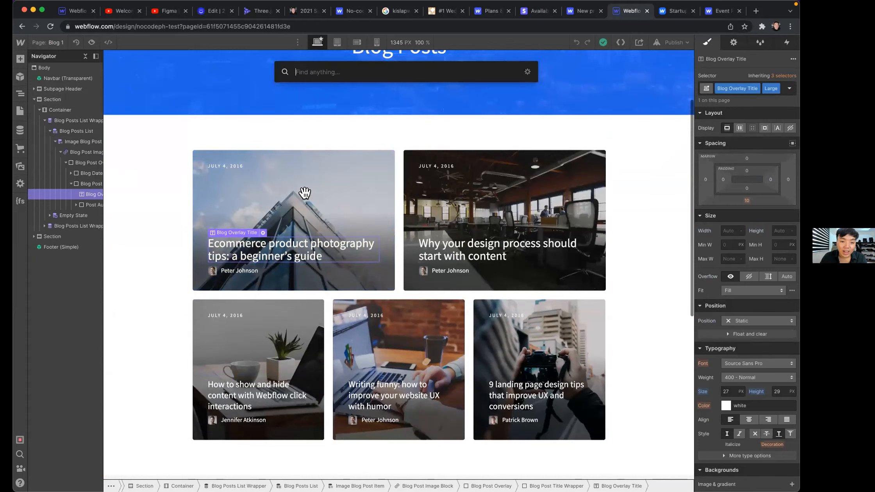
text(te)
click(331, 133)
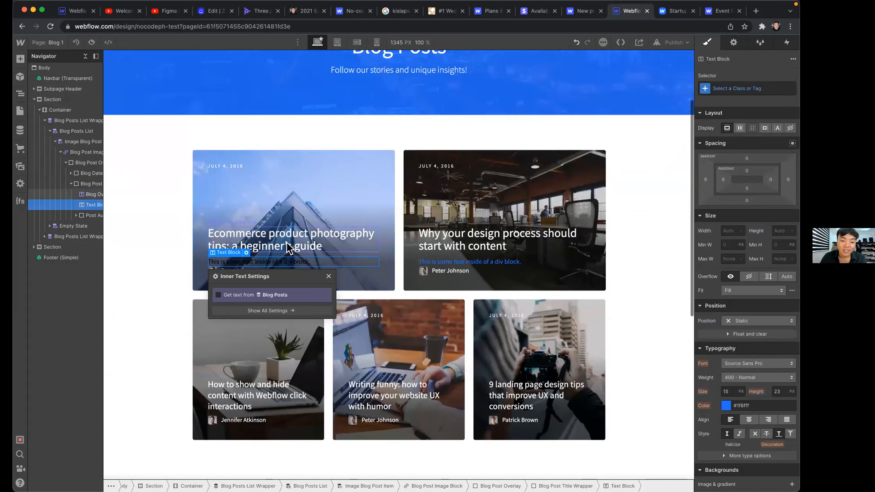
Set the new text block's font color to white
click(301, 243)
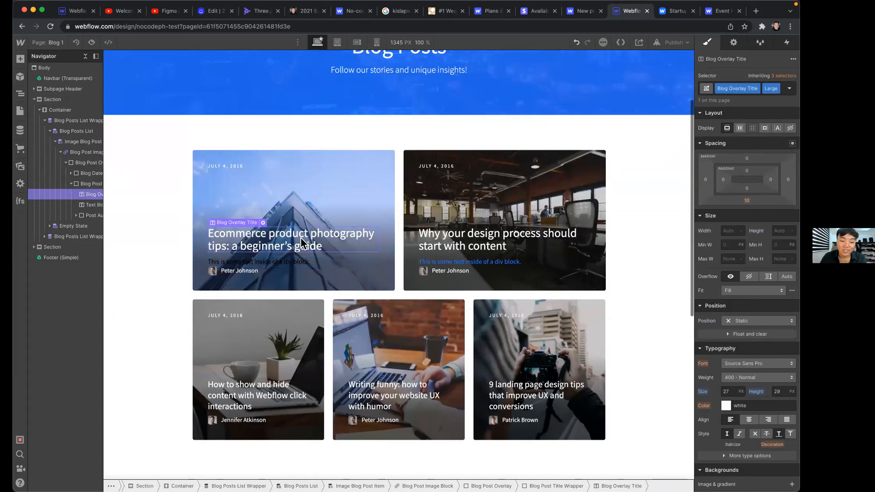
click(248, 261)
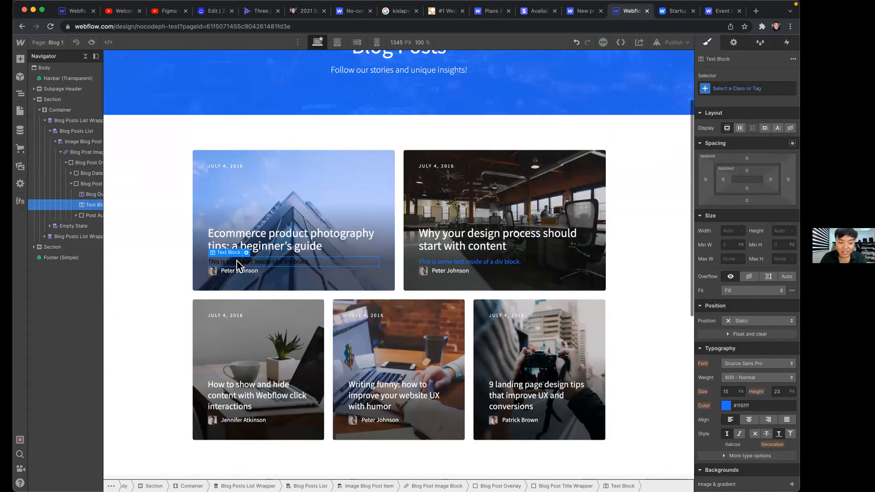
click(728, 406)
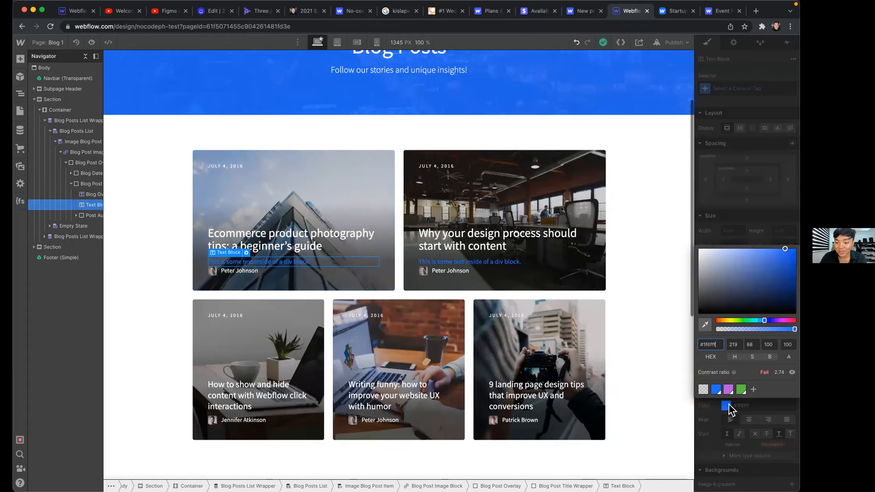
drag(704, 263, 644, 173)
click(736, 183)
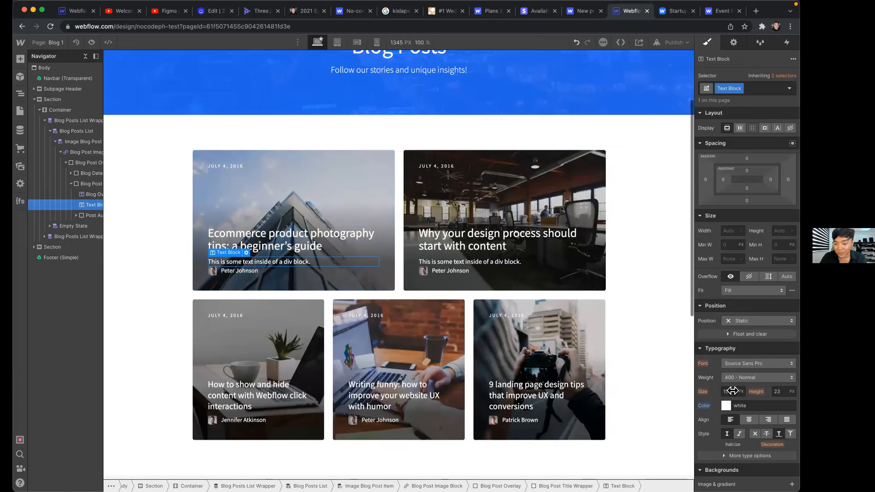
Set the text block's line height to 1.1 and its font size to 30 px
mouse_move(733, 390)
mouse_down()
mouse_move(761, 387)
mouse_move(717, 389)
mouse_move(754, 389)
mouse_move(736, 389)
mouse_move(744, 391)
mouse_up()
click(779, 392)
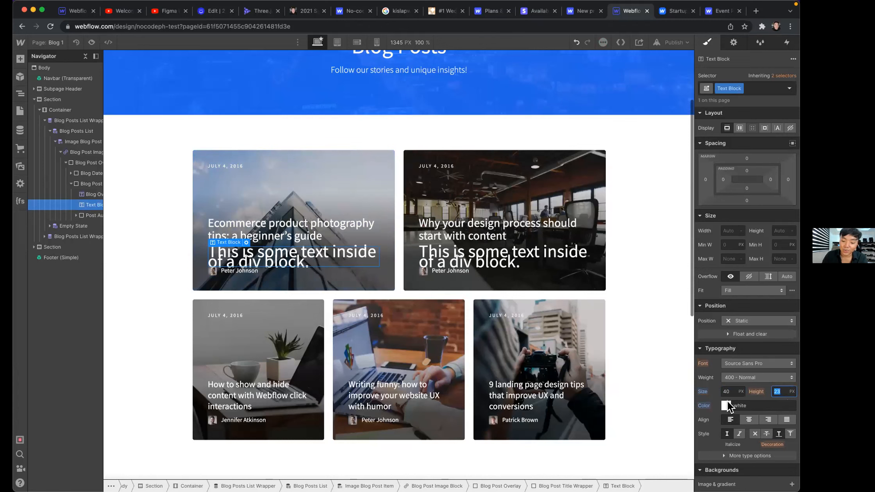
text(1)
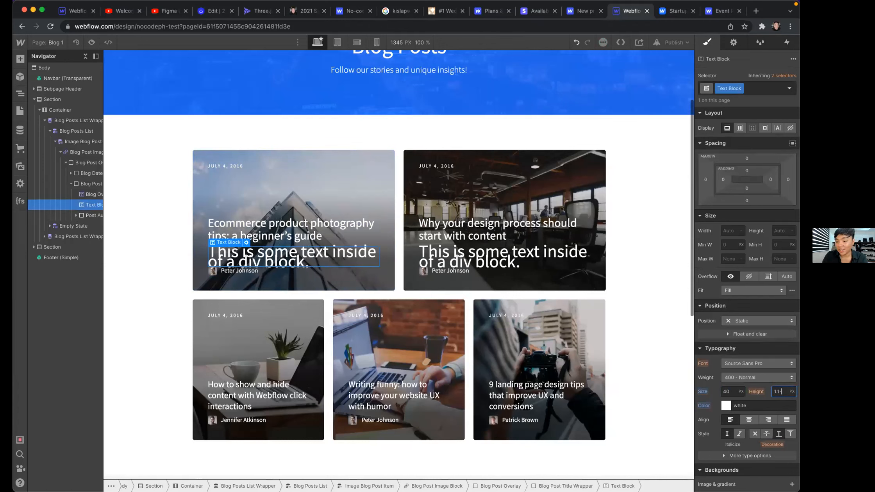
text(.1)
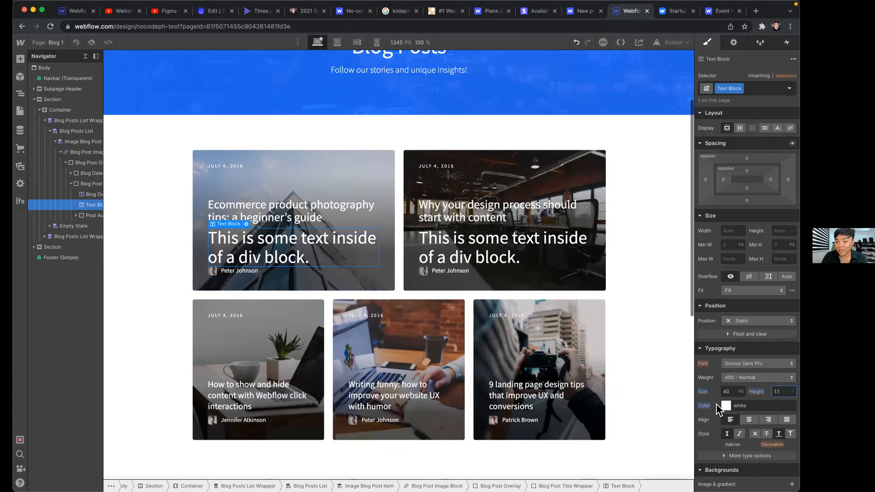
click(728, 390)
text(27)
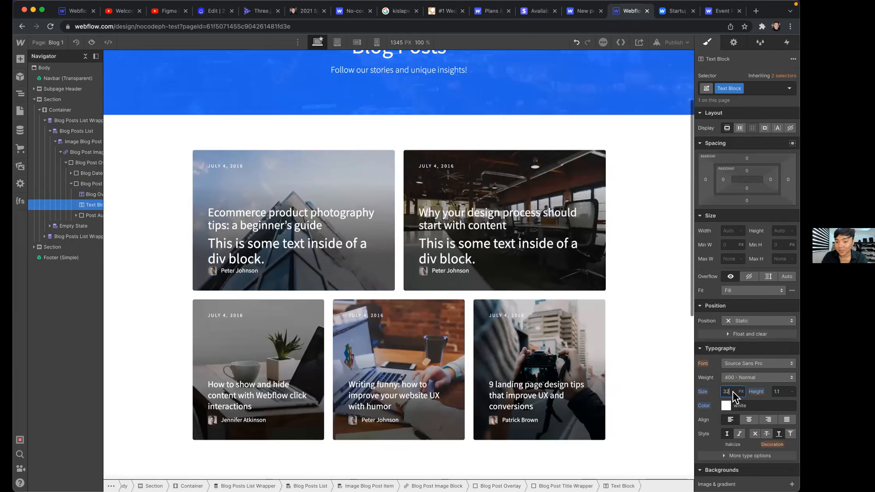
key(BackSpace)
key(BackSpace)
text(30)
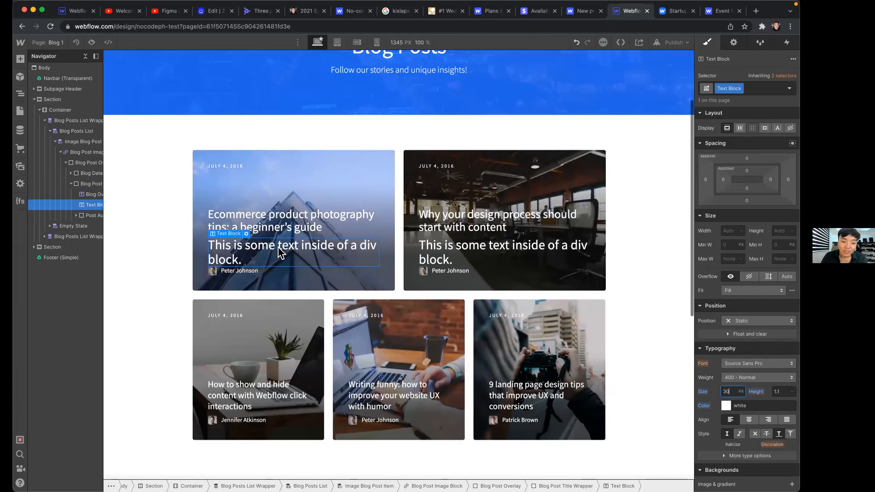
Link the text block's content to the Published On field of the Blog Posts collection
click(246, 234)
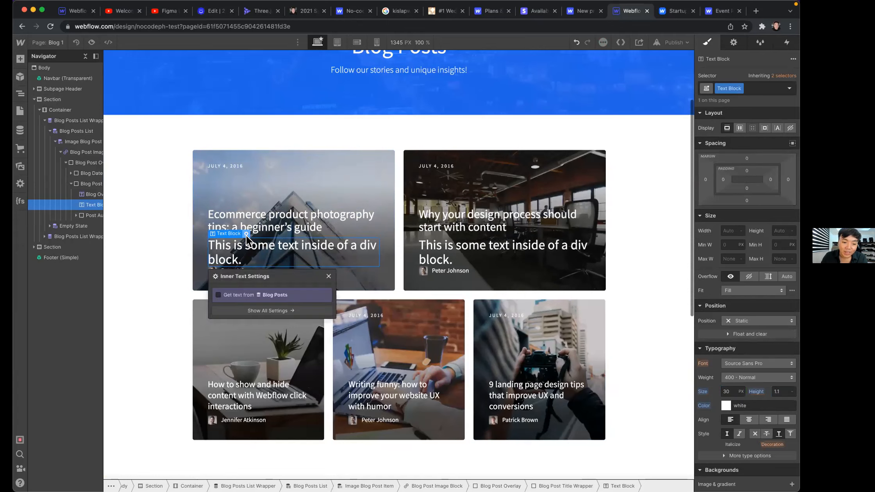
click(245, 295)
click(250, 305)
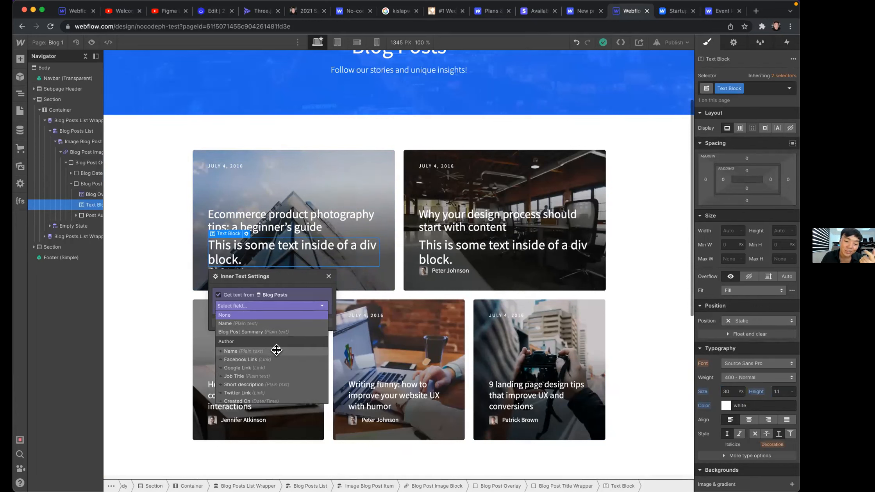
scroll(272, 341, down, 1)
scroll(272, 354, down, 3)
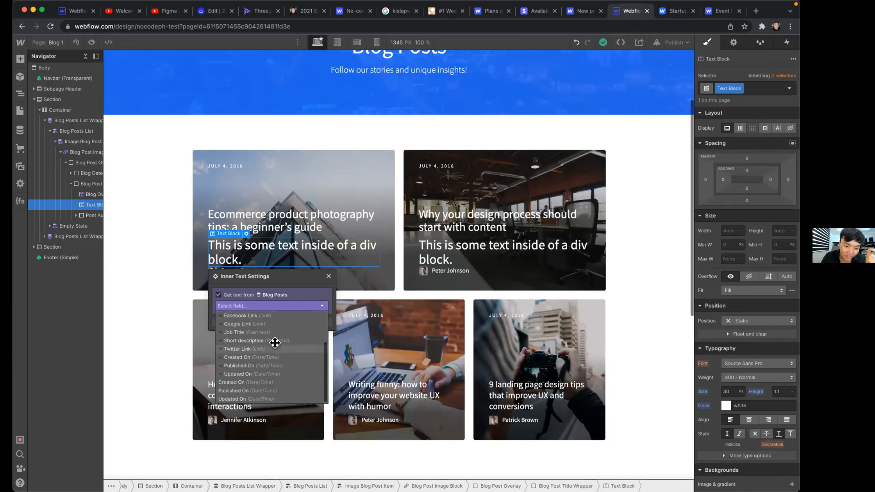
scroll(272, 339, up, 3)
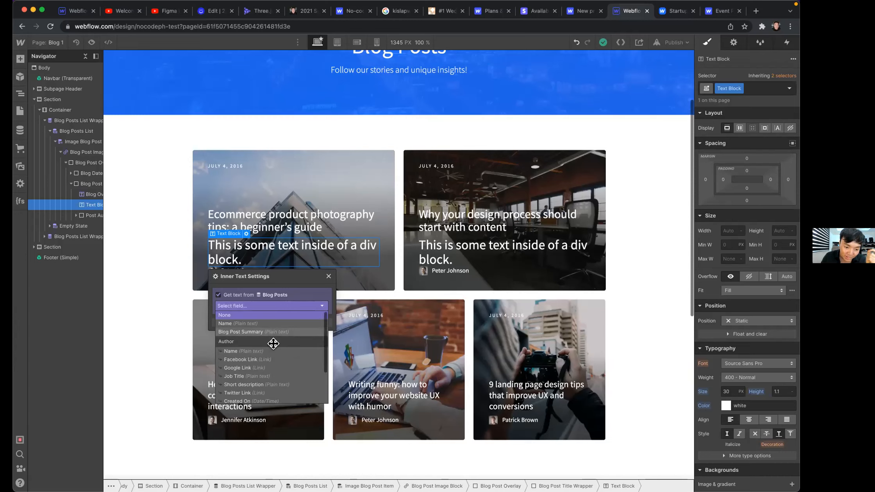
scroll(271, 359, down, 3)
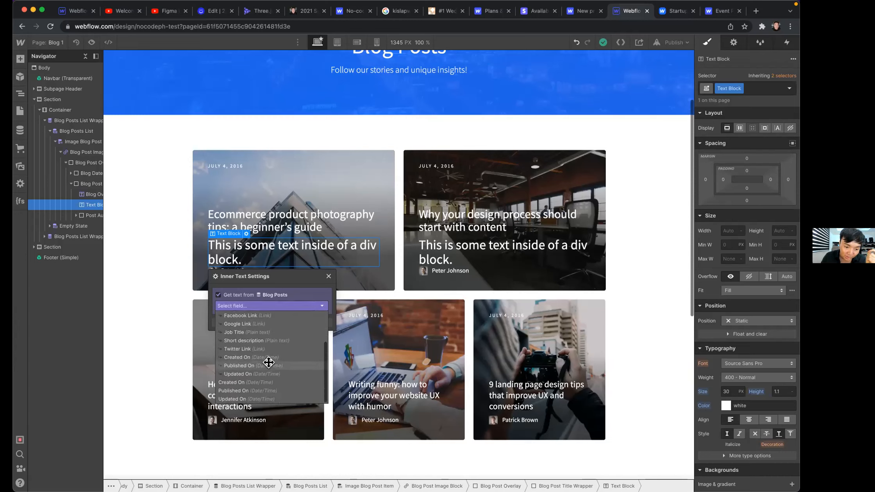
click(264, 389)
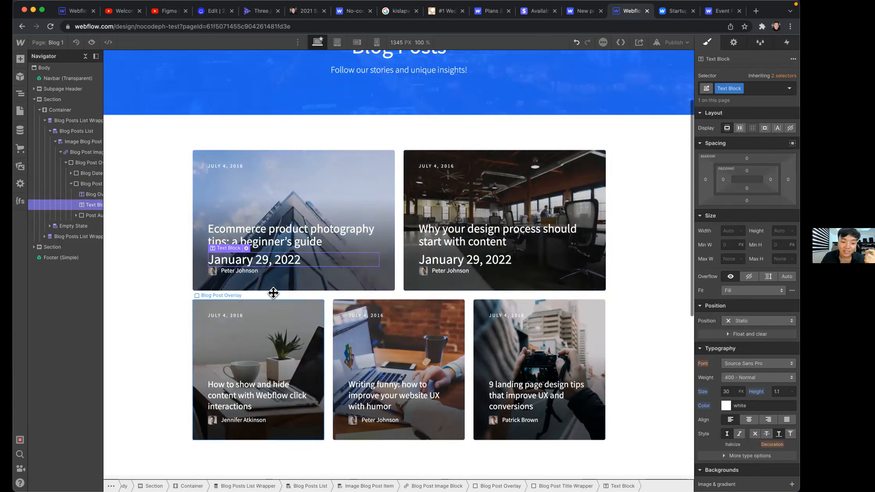
Copy the publish-date text block and paste it below the titles of the three smaller blog cards
click(345, 291)
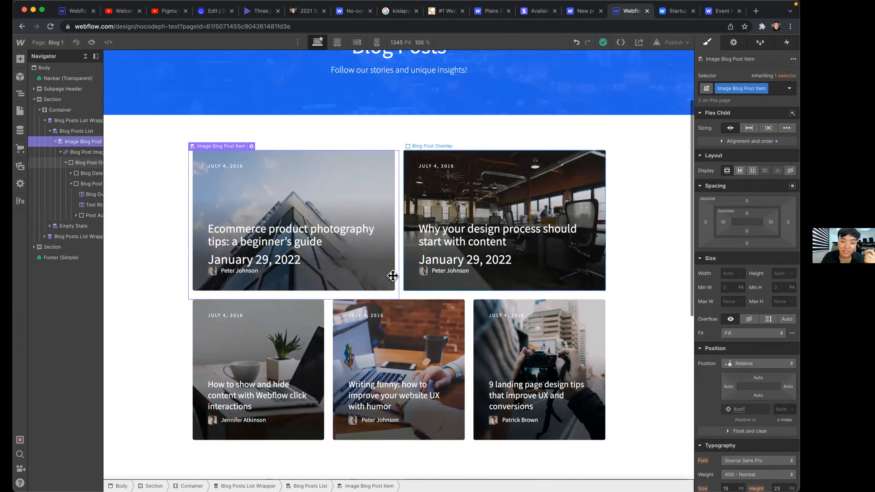
click(291, 261)
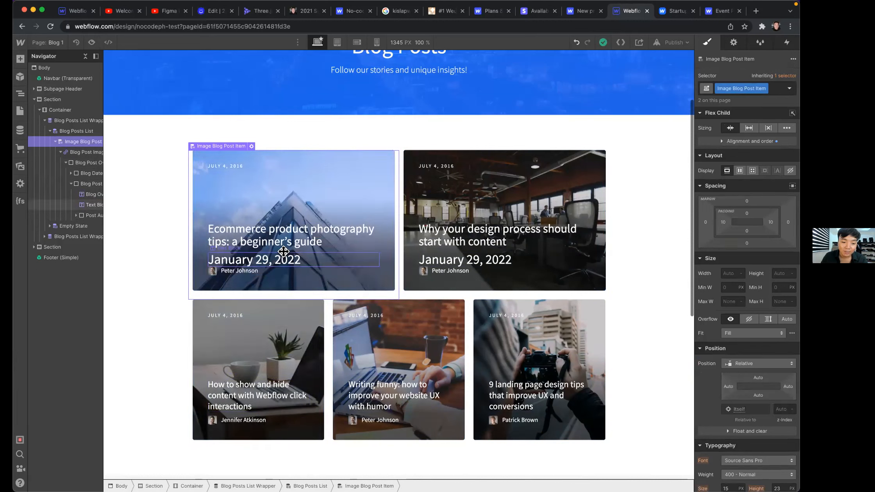
click(284, 391)
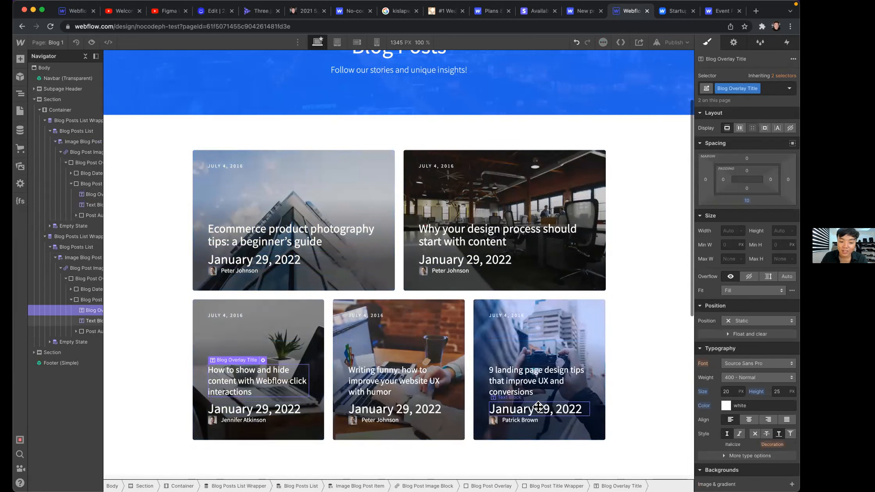
click(298, 265)
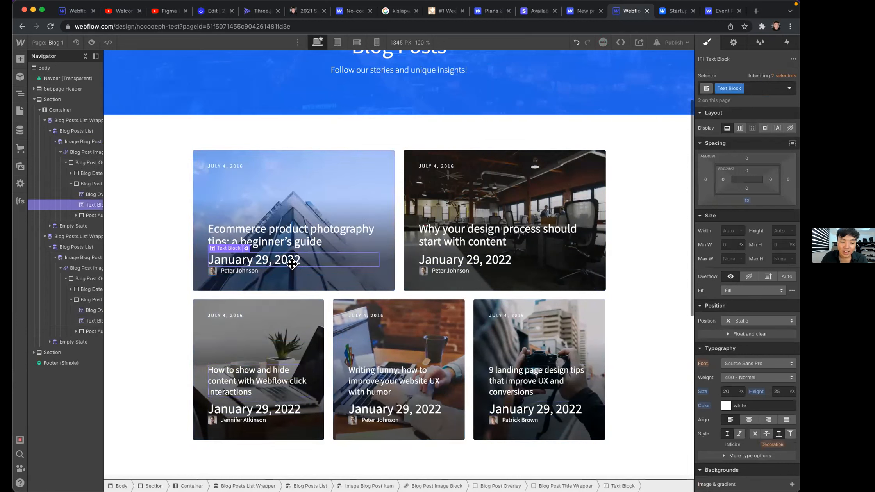
Check the date format options, unlink the large cards' text block from Published On, and reopen its Blog Posts field choices
click(246, 249)
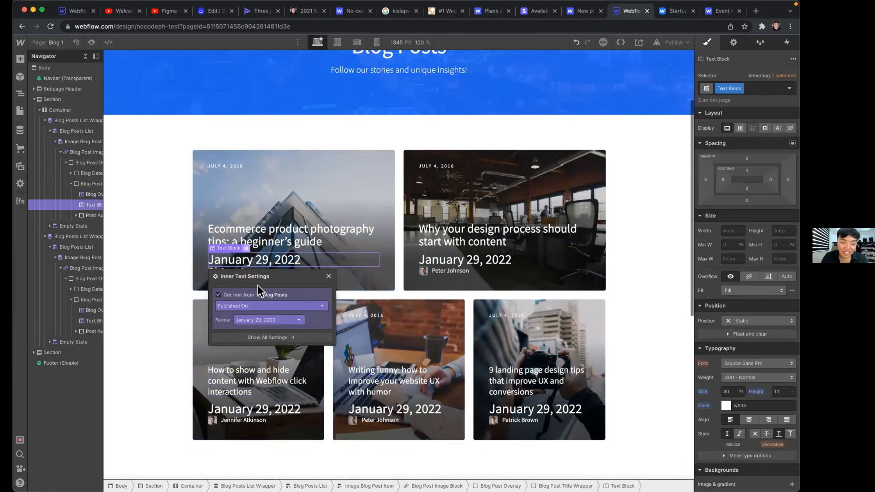
click(273, 320)
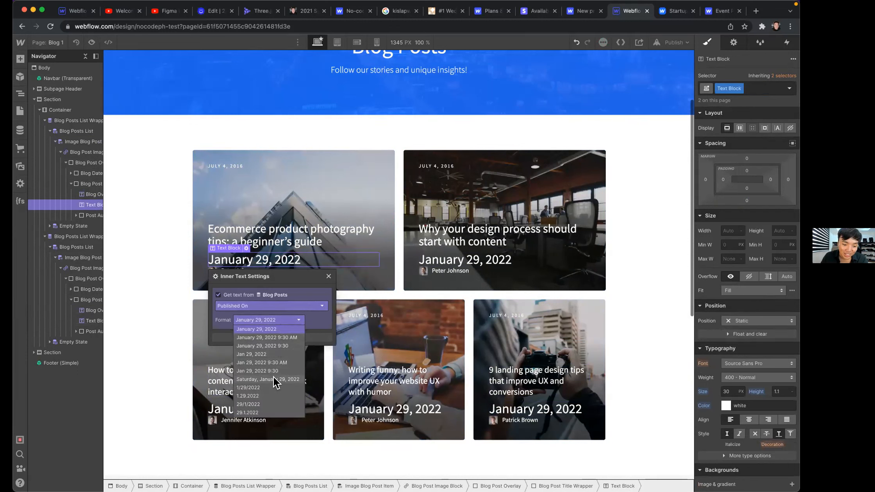
click(261, 303)
click(257, 294)
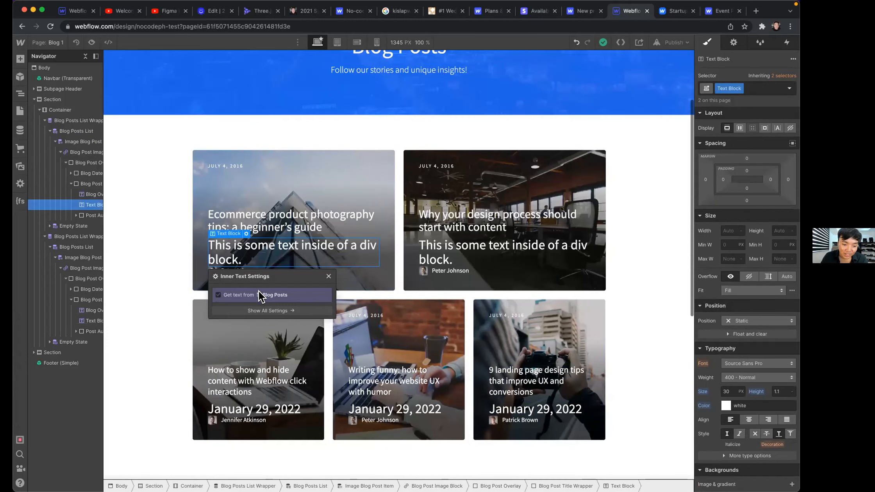
click(260, 306)
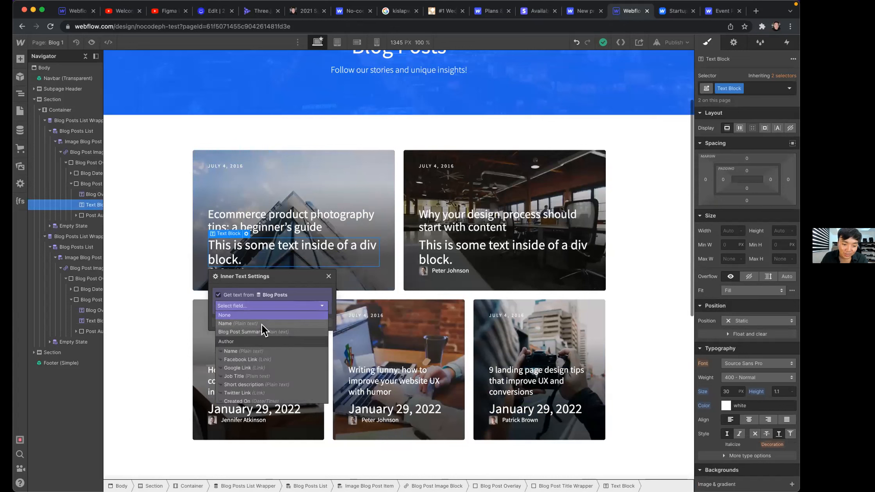
Preview the Name and Blog Post Summary fields in the first featured post's text block, and delete that text block
click(263, 324)
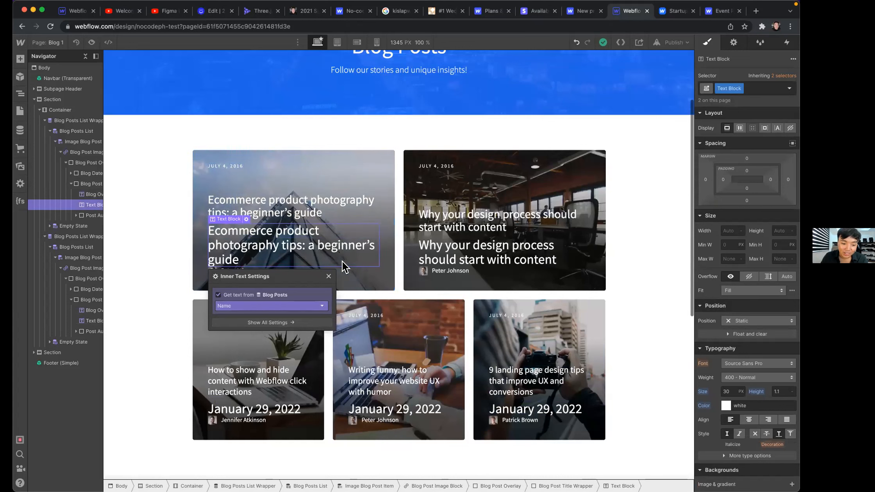
click(281, 308)
click(283, 333)
click(329, 276)
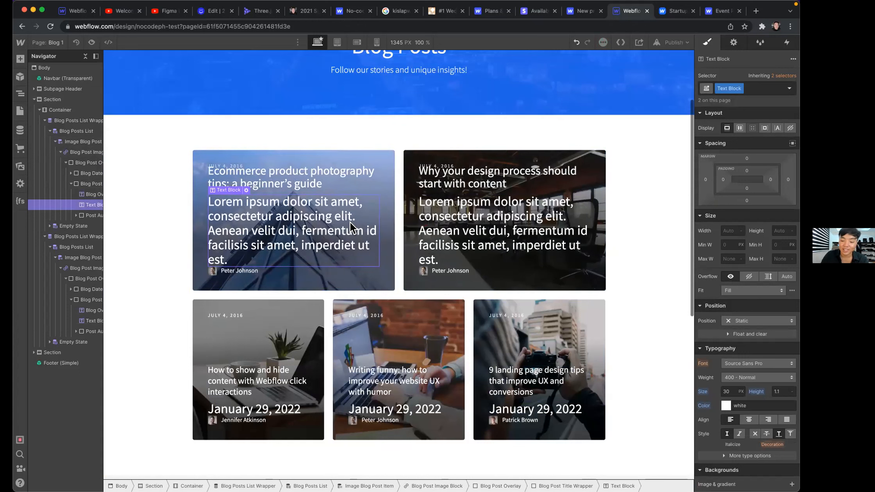
key(Delete)
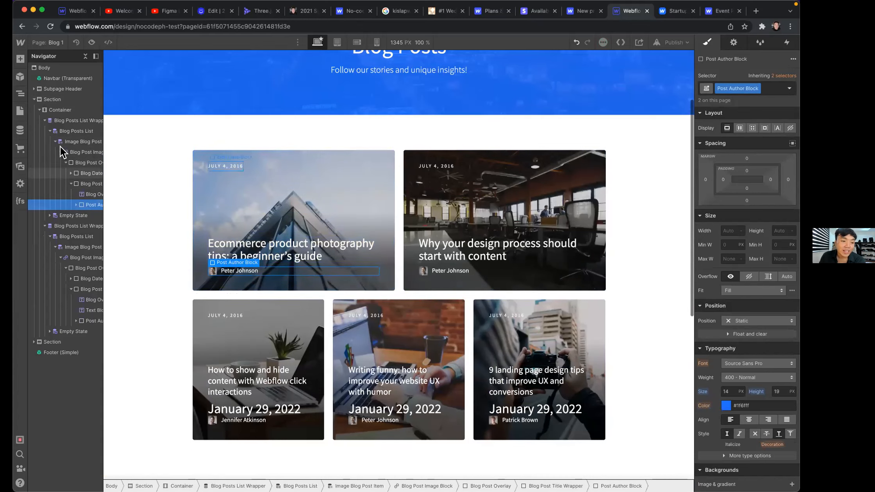
Look over the site's ecommerce area, asset library, settings and Finsweet extension tools
click(20, 148)
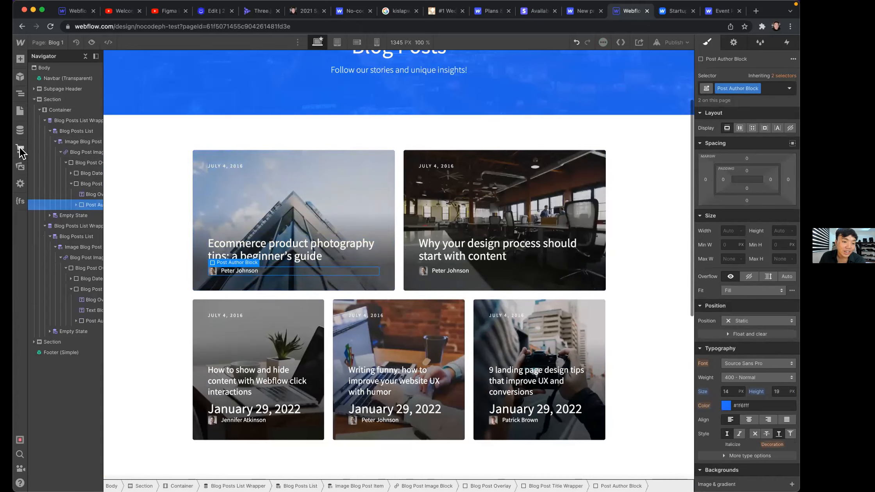
click(435, 317)
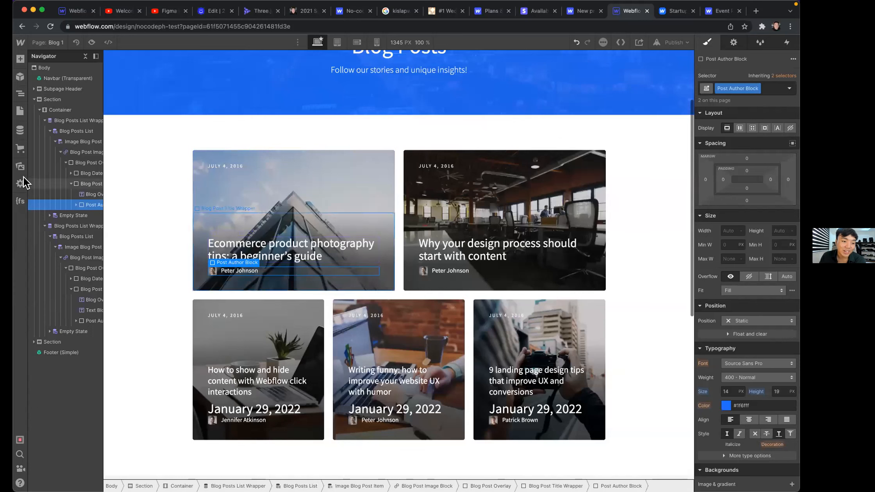
click(20, 167)
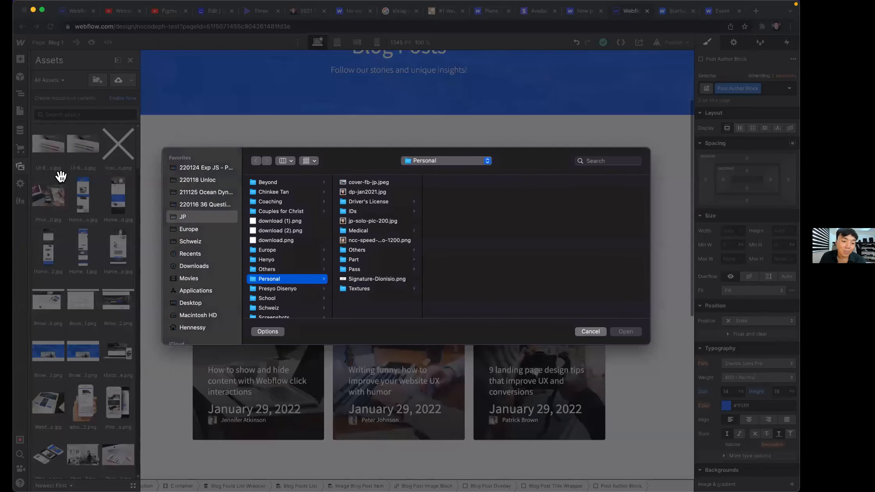
key(Escape)
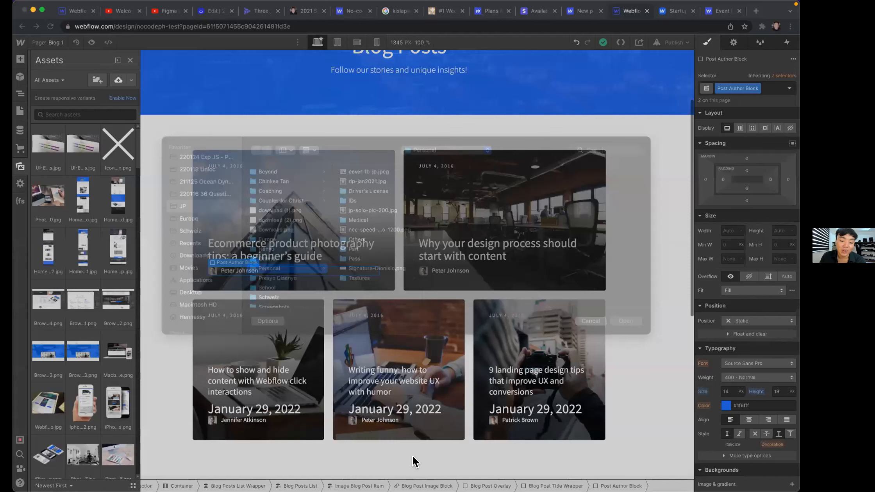
mouse_move(233, 456)
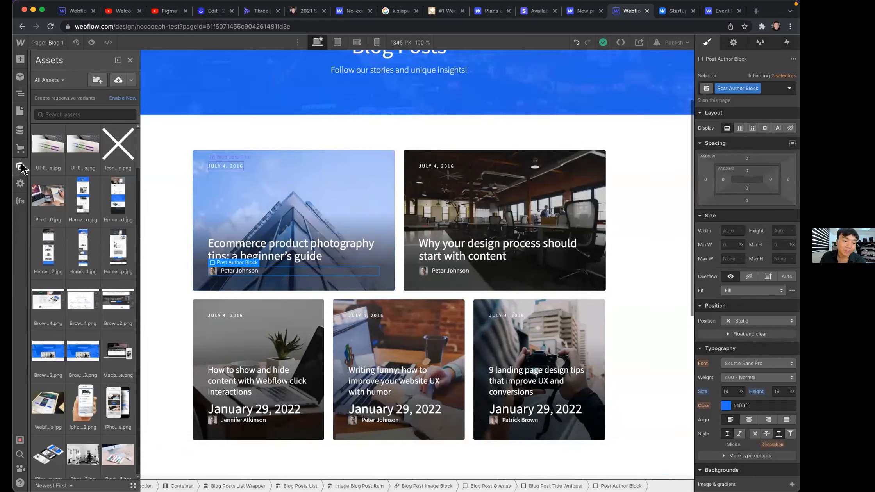
click(166, 197)
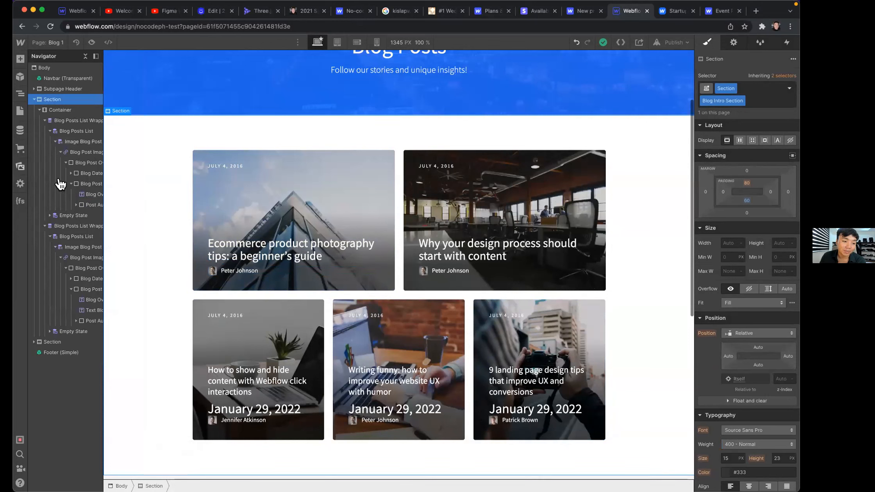
click(20, 167)
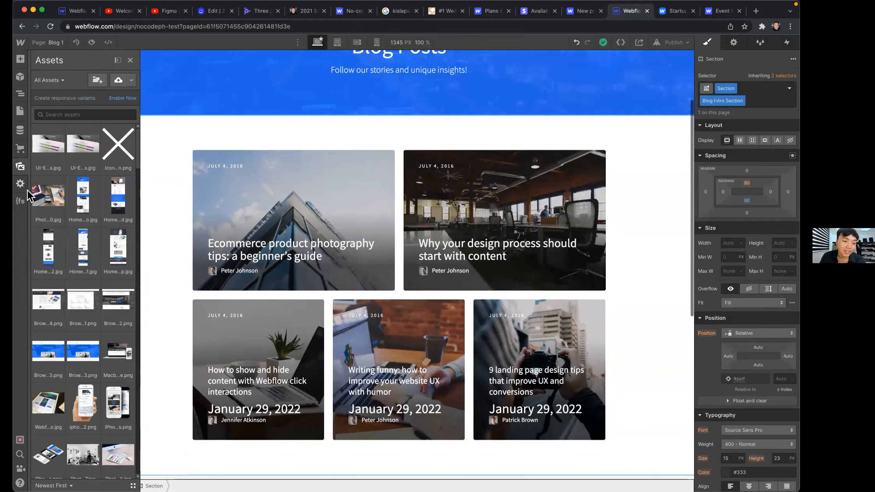
click(20, 184)
click(19, 200)
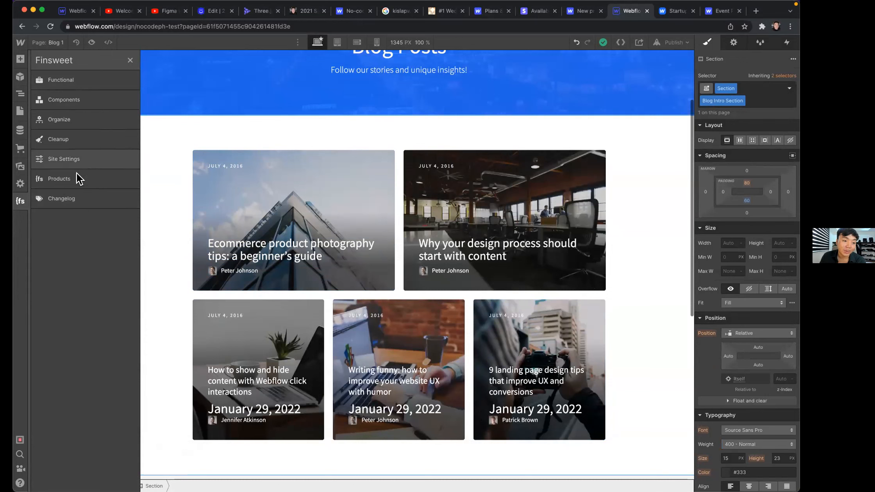
click(22, 201)
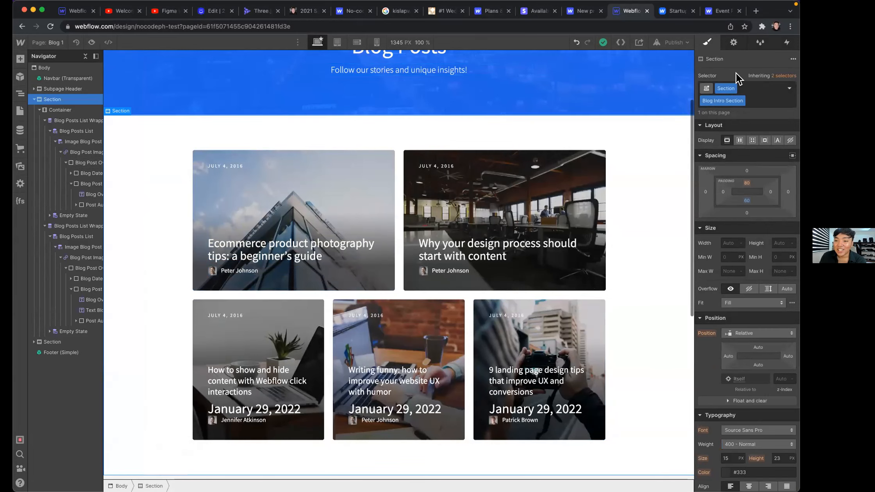
Try a 66 px font size on the Blog Posts title and undo the change
scroll(452, 129, up, 3)
scroll(445, 137, down, 3)
scroll(440, 143, up, 3)
click(432, 151)
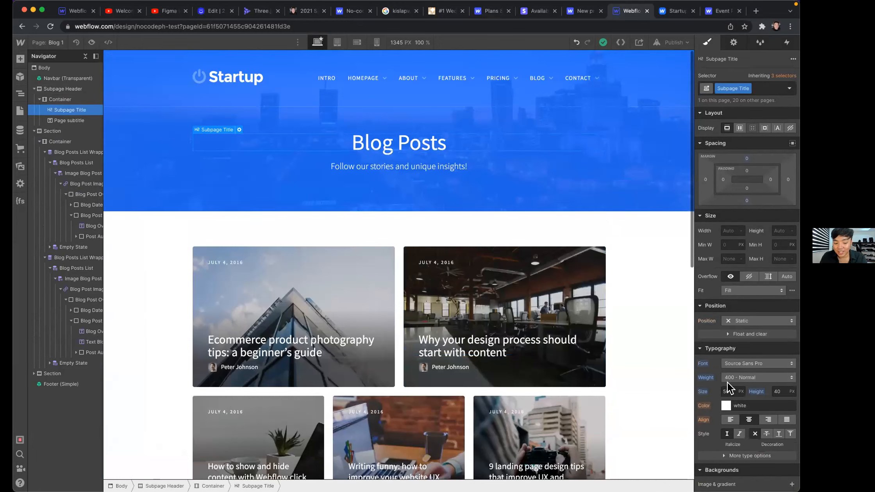
drag(755, 388, 740, 396)
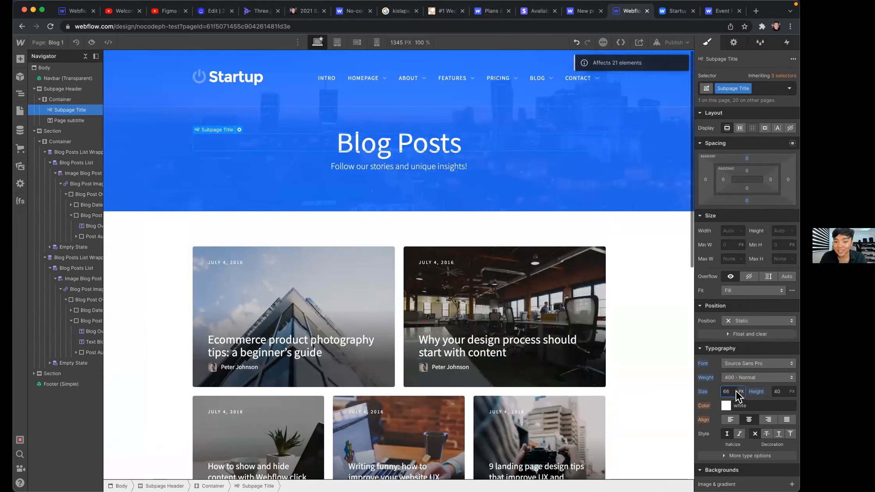
key(super+z)
Try the Georgia font on the Blog Posts title and undo the font change
click(755, 365)
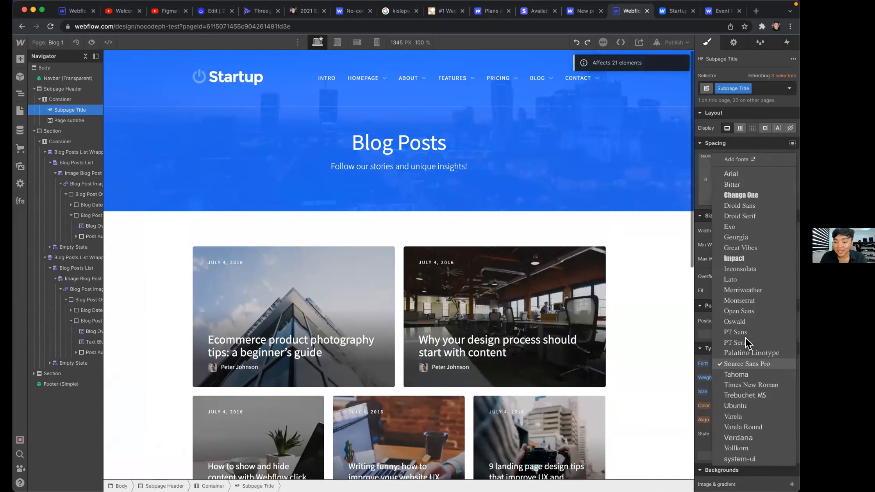
click(753, 237)
scroll(748, 232, down, 8)
scroll(748, 264, up, 8)
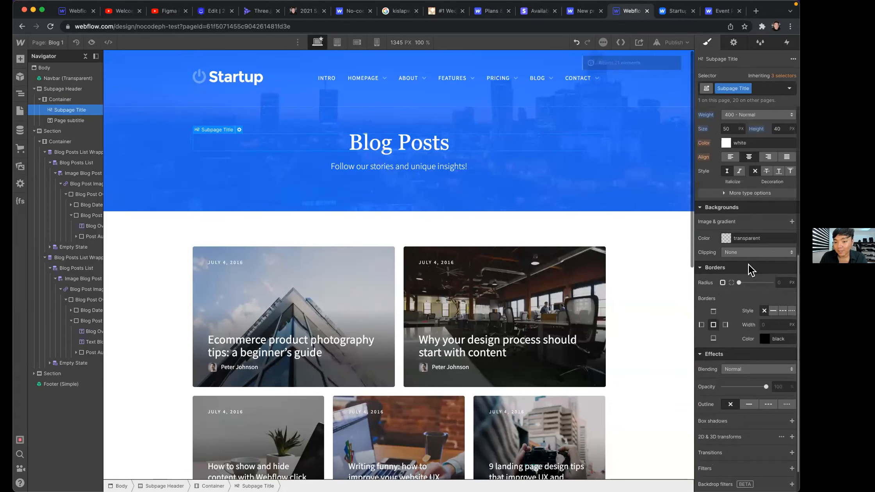
key(super+z)
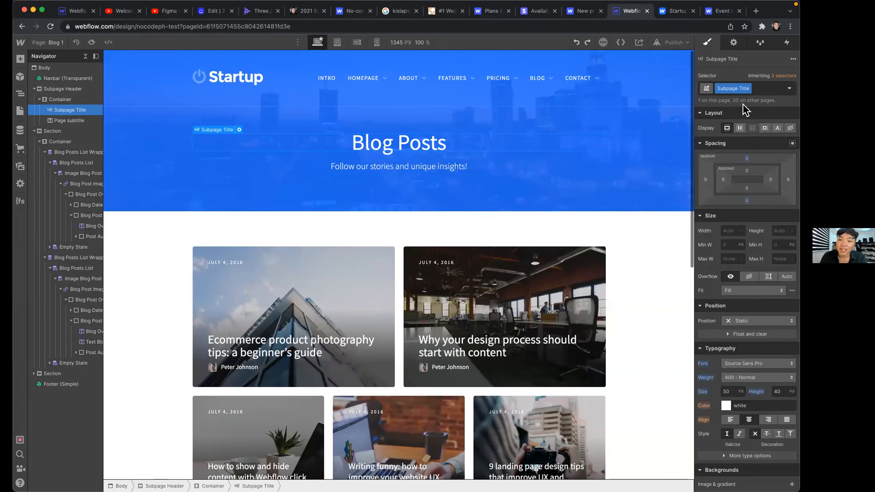
Set the text color of the Blog Posts title to red in its Hover state
click(789, 89)
click(752, 126)
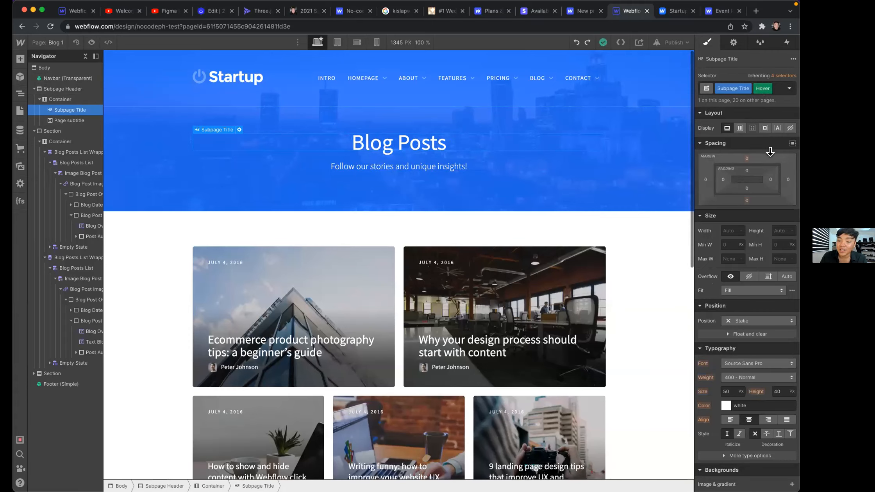
click(725, 405)
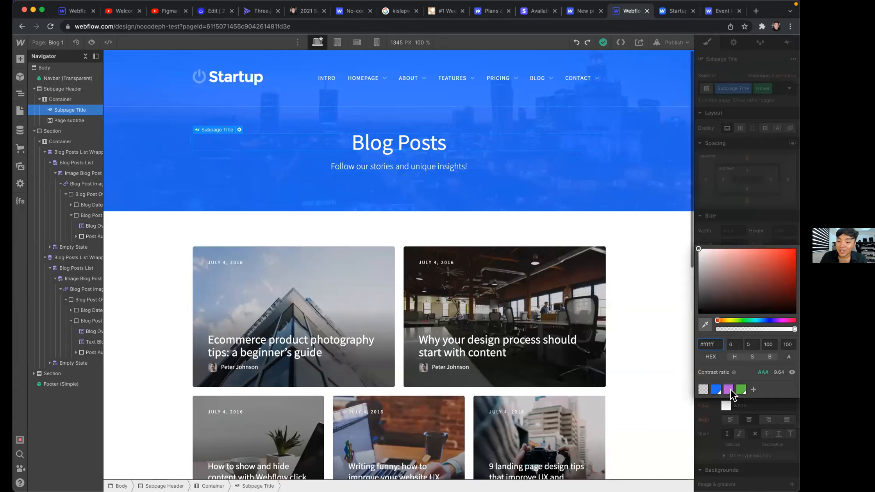
drag(743, 271, 797, 247)
click(778, 147)
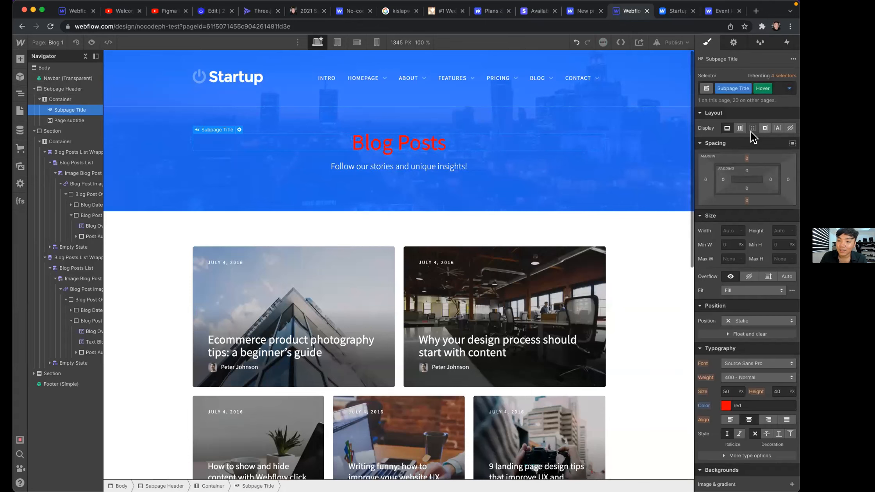
Return the Blog Posts title to its normal state to check its non-hover color
click(789, 88)
click(754, 117)
click(474, 86)
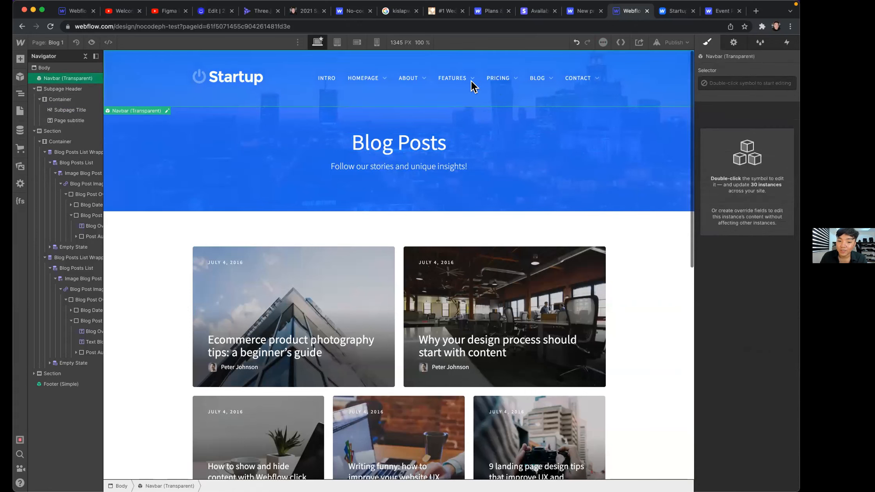
Reset the text color override in the Blog Posts title's Hover state
click(420, 144)
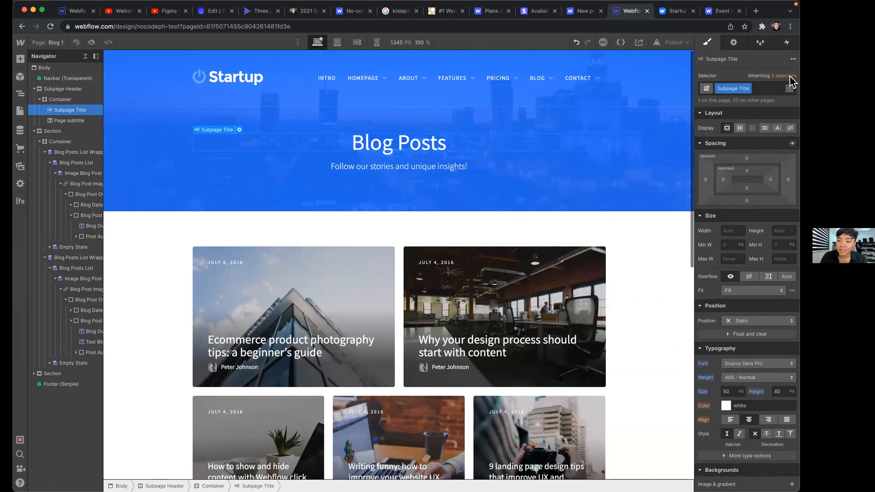
click(789, 88)
click(760, 128)
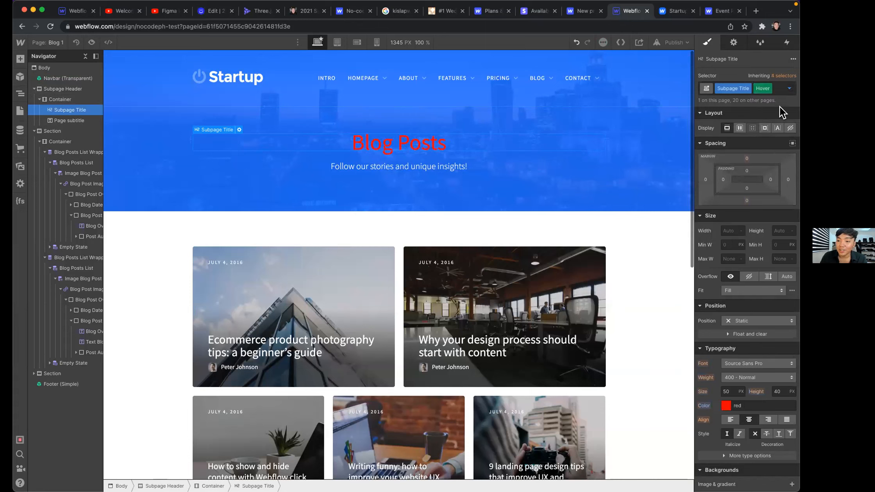
click(703, 406)
click(707, 418)
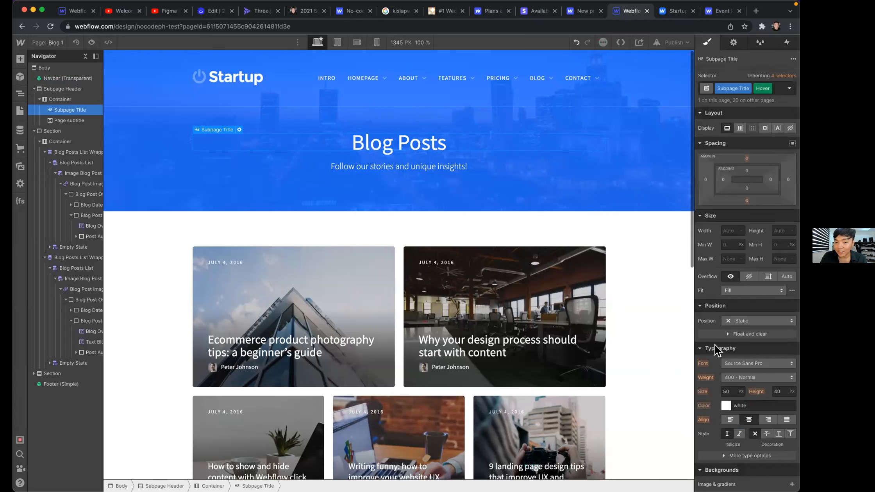
click(636, 130)
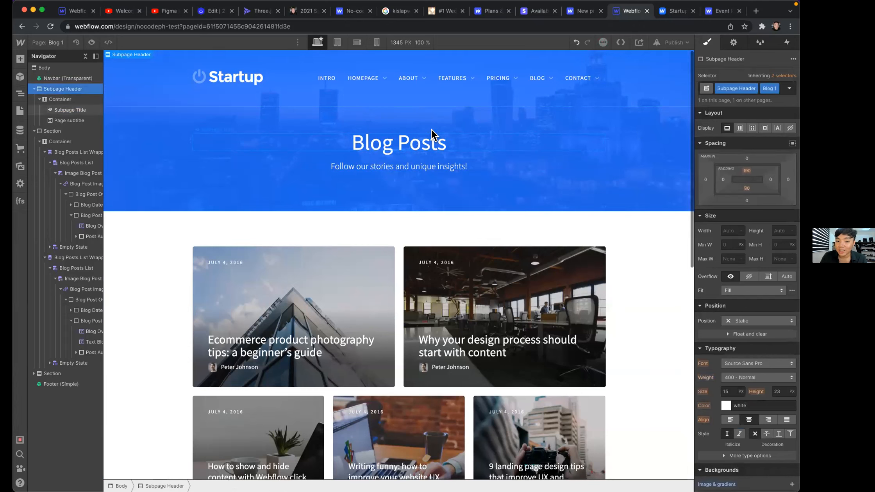
Try adjusting the top margin of the Blog Posts title and undo the spacing change
click(442, 136)
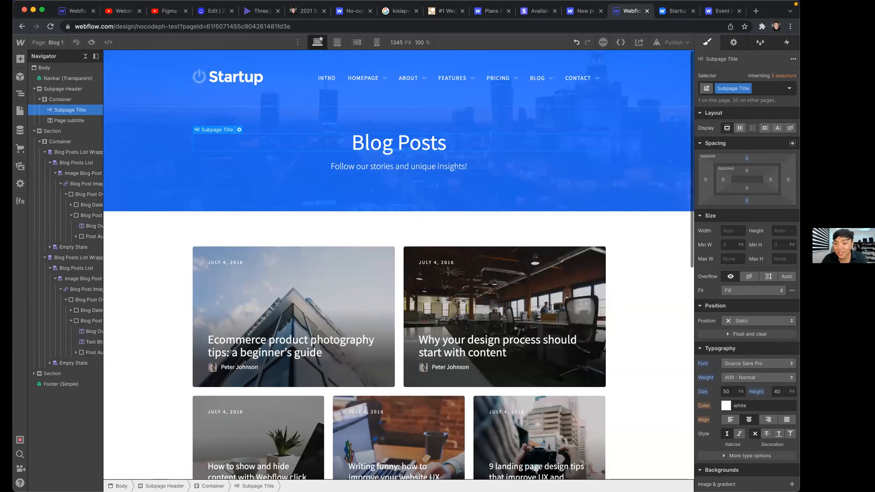
mouse_move(743, 164)
mouse_down()
mouse_move(753, 175)
mouse_move(749, 120)
mouse_move(754, 154)
mouse_up()
key(super+z)
key(super+z)
Review the Blog Posts title's style settings, from layout and spacing through typography, borders and effects
scroll(743, 164, down, 3)
scroll(736, 166, up, 1)
scroll(742, 188, down, 8)
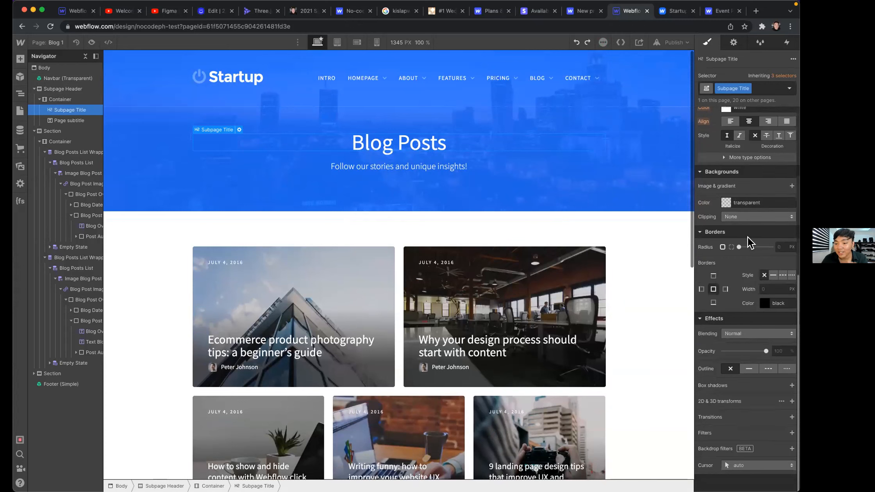
scroll(748, 237, up, 10)
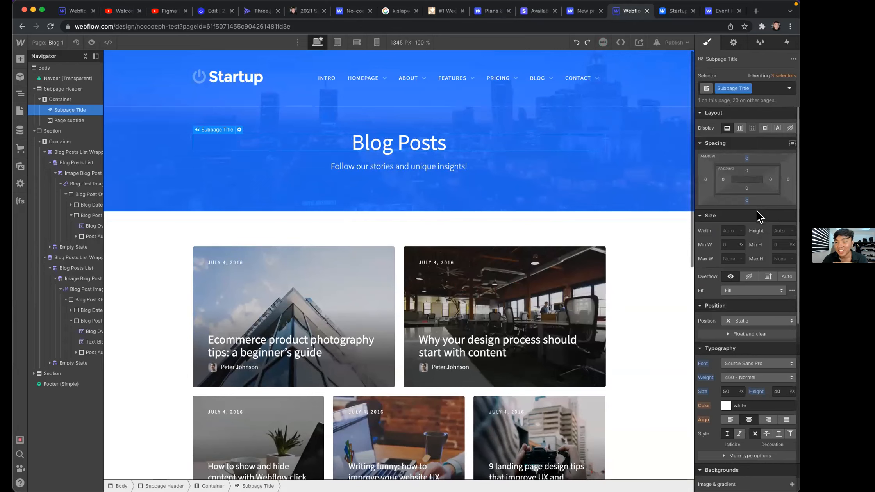
scroll(758, 211, down, 5)
scroll(757, 208, up, 5)
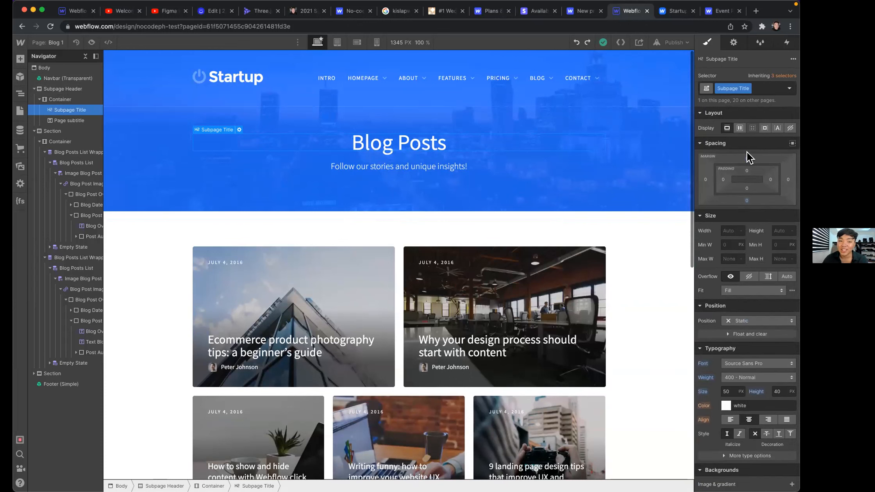
Insert an HTML Embed element below the Blog Posts title and discard the changes in its code editor
key(super+e)
text(e)
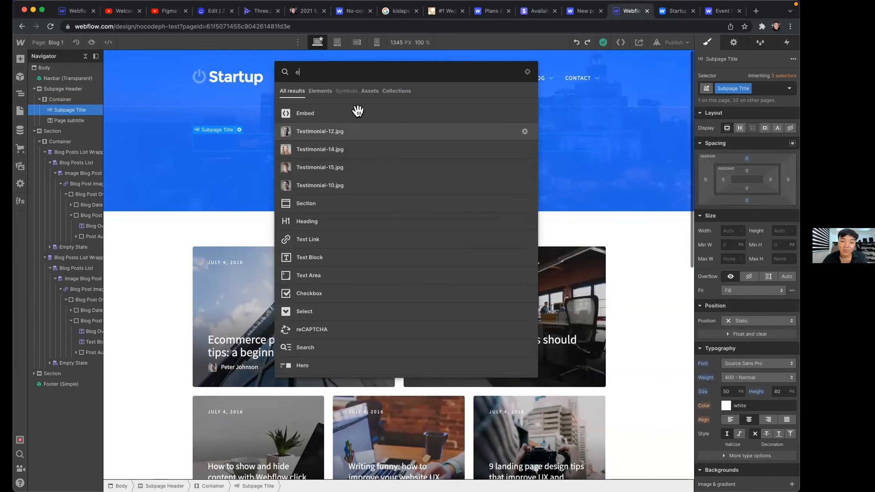
click(358, 112)
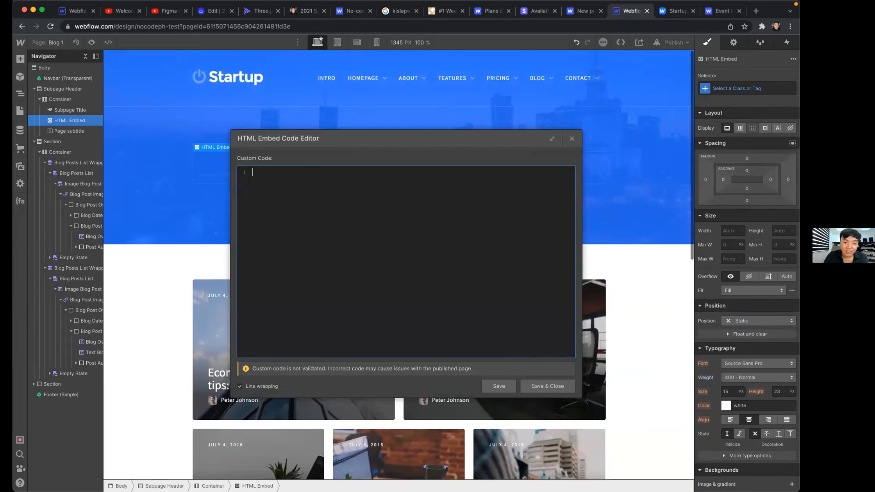
click(571, 139)
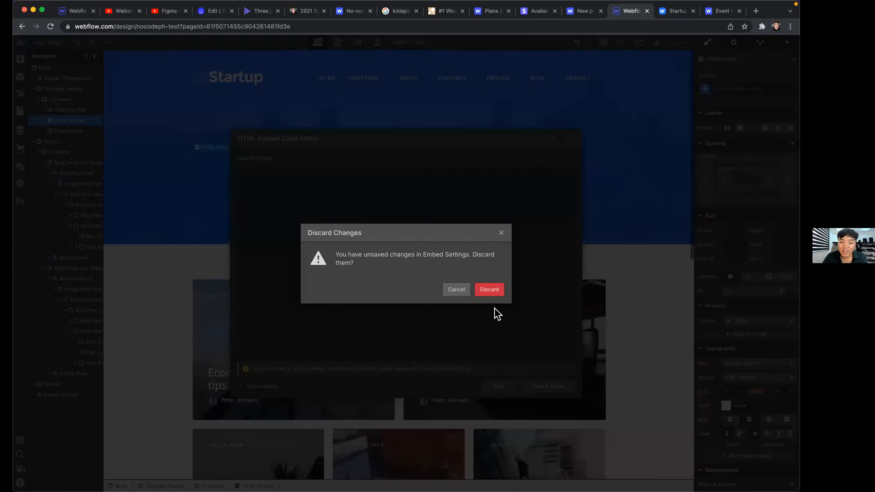
click(481, 289)
Add a new combo class named no-click to the Blog Posts title
click(447, 158)
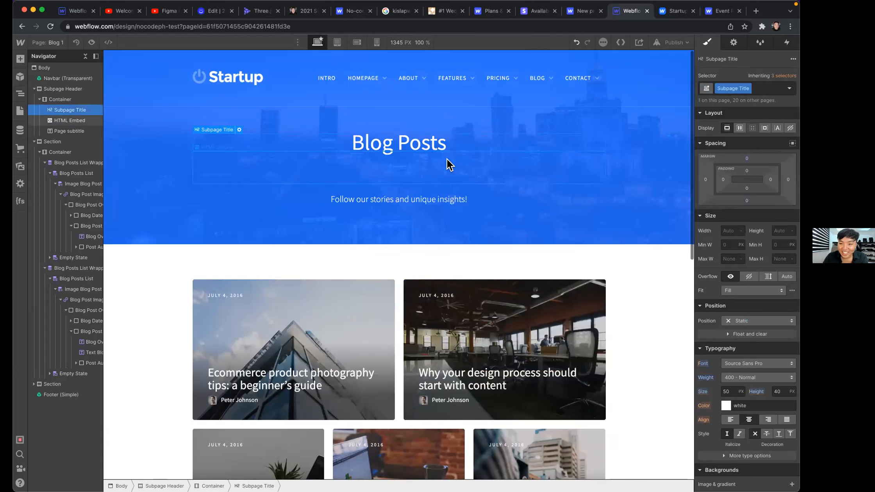
key(super+Return)
text(no-click)
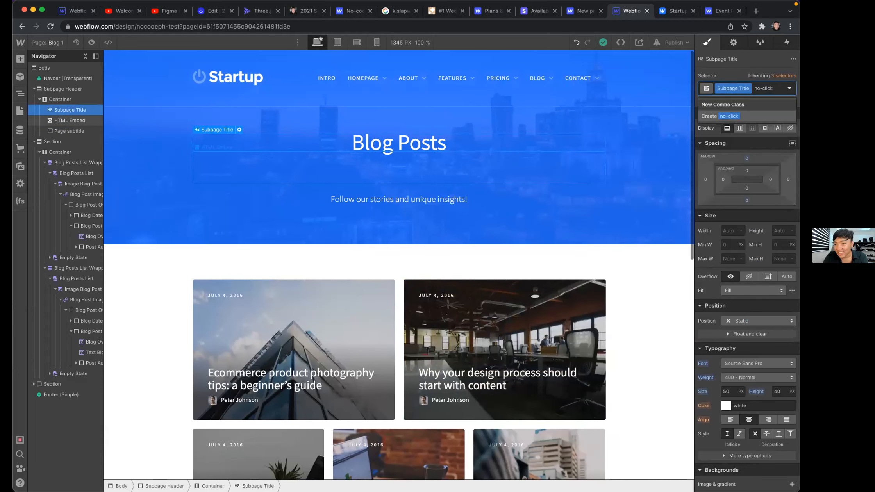
key(Return)
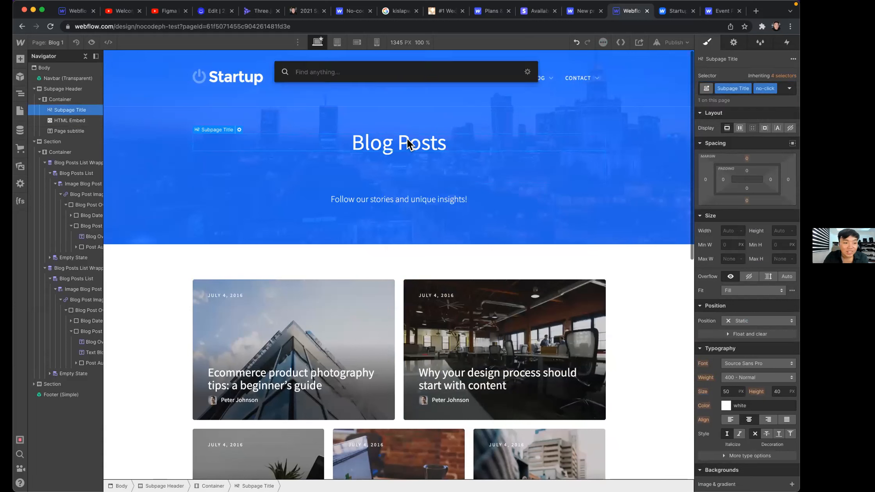
Write a style block in the HTML Embed with a he.no-click rule setting background-color: red, and save it
double_click(72, 118)
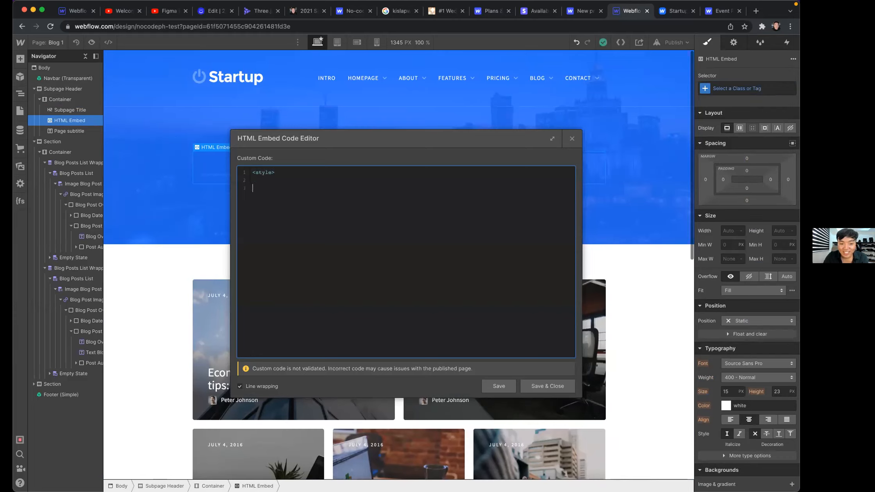
key(Return)
key(Up)
text({)
key(Return)
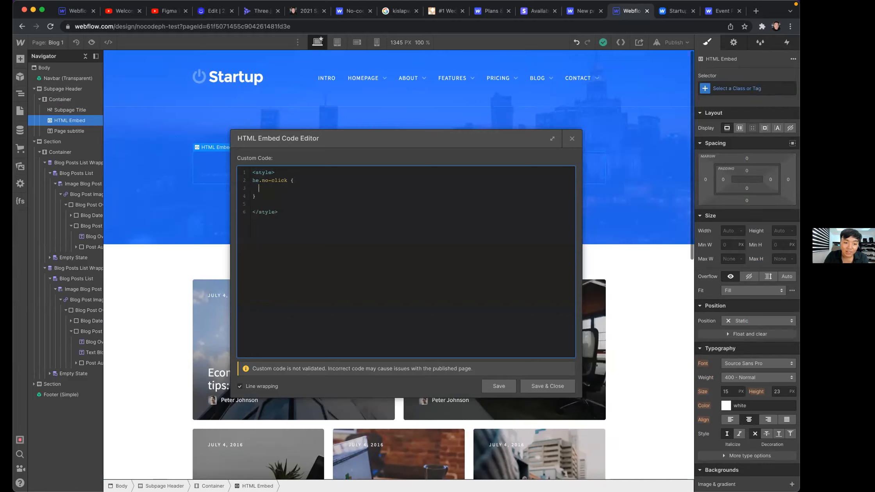
text(ro)
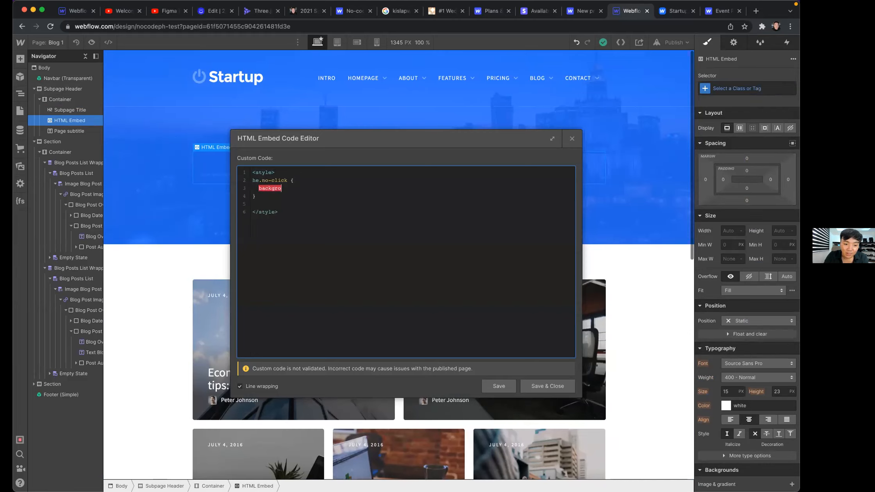
text(und-)
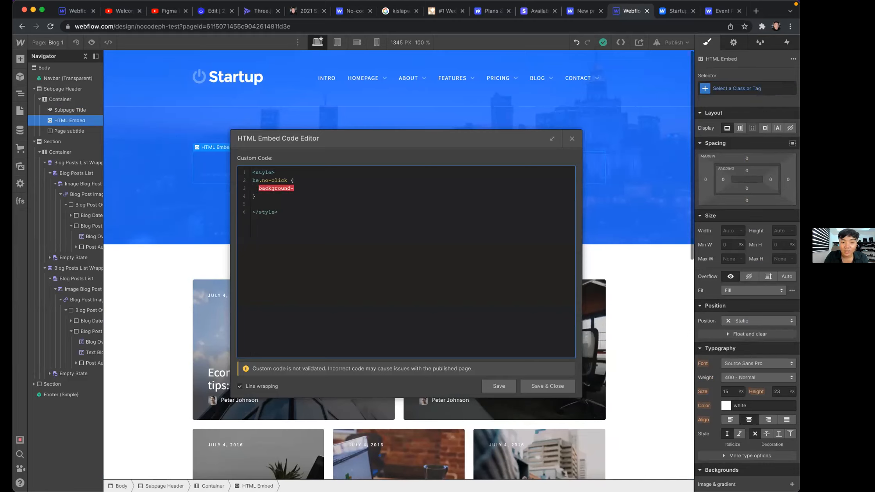
text(color)
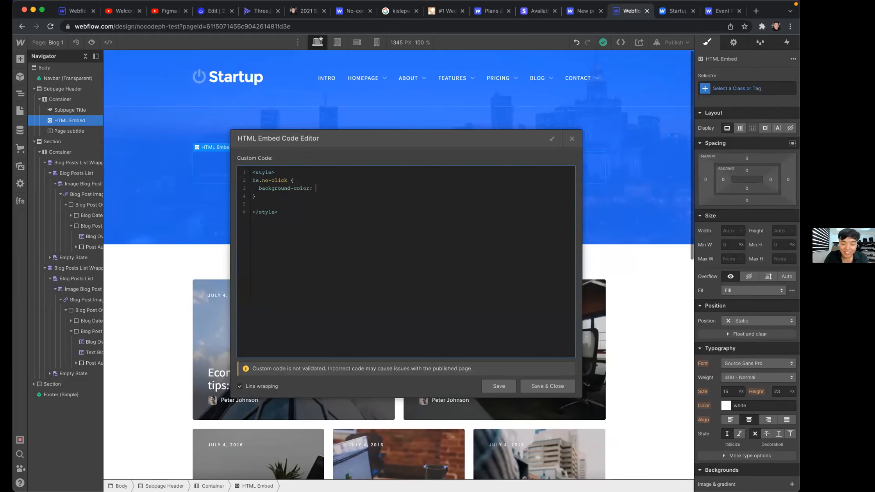
text(: red;)
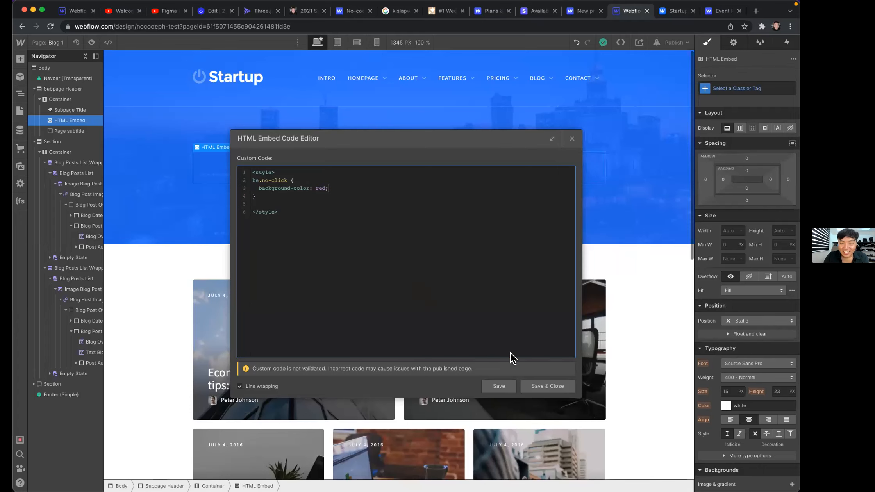
click(529, 386)
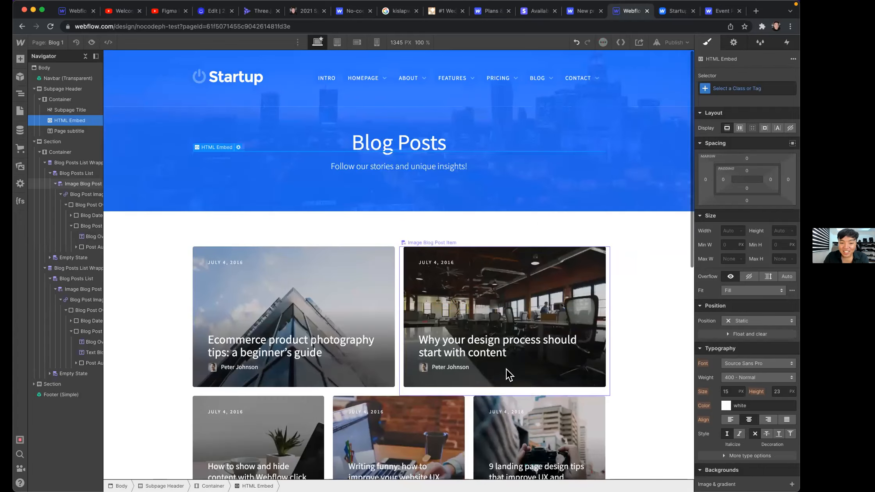
Put the background-color value red in quotation marks in the HTML Embed code and save it
double_click(319, 201)
click(318, 188)
text("red";)
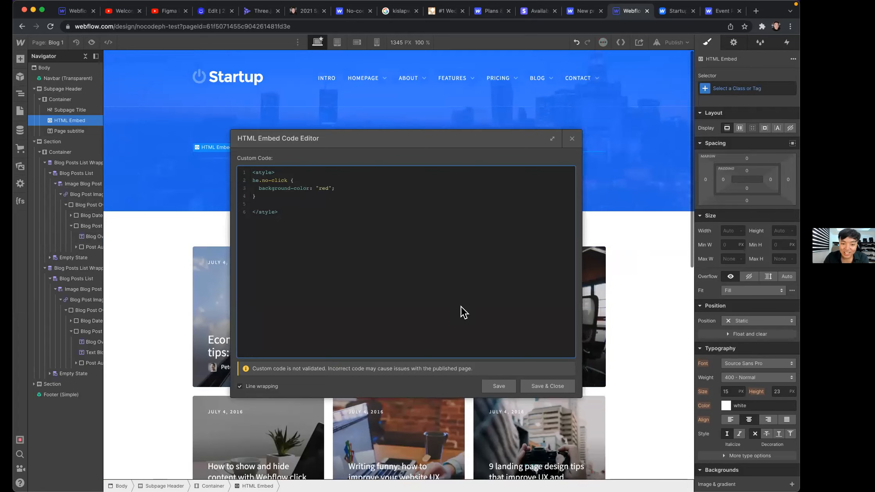
click(551, 386)
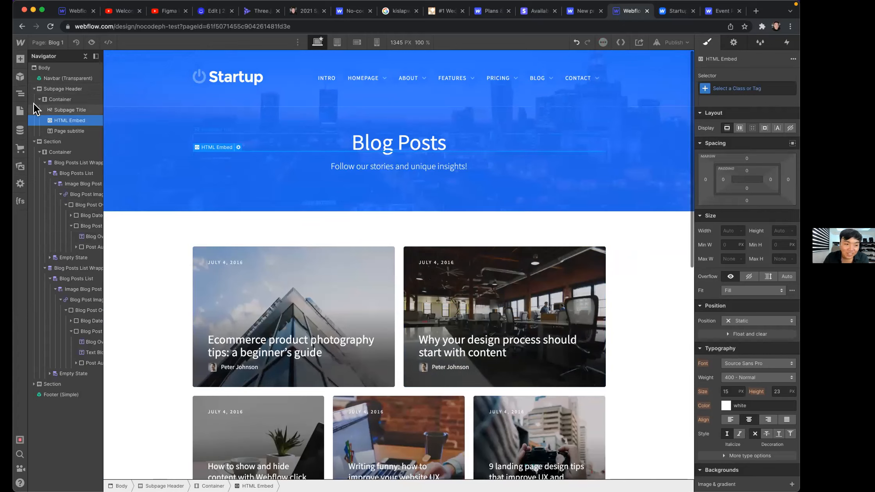
Move the HTML Embed above the Subpage Title and correct its saved rule to h2.no-click with background-color: red, without quotation marks
drag(57, 119, 60, 105)
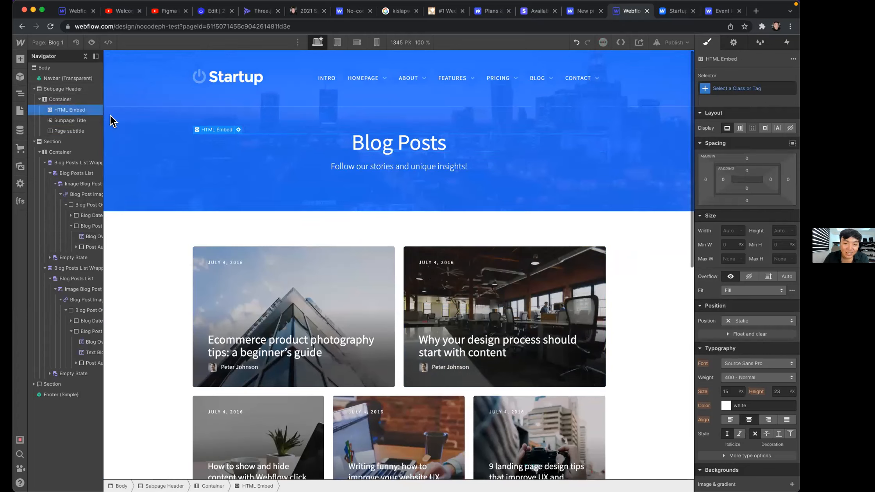
double_click(231, 152)
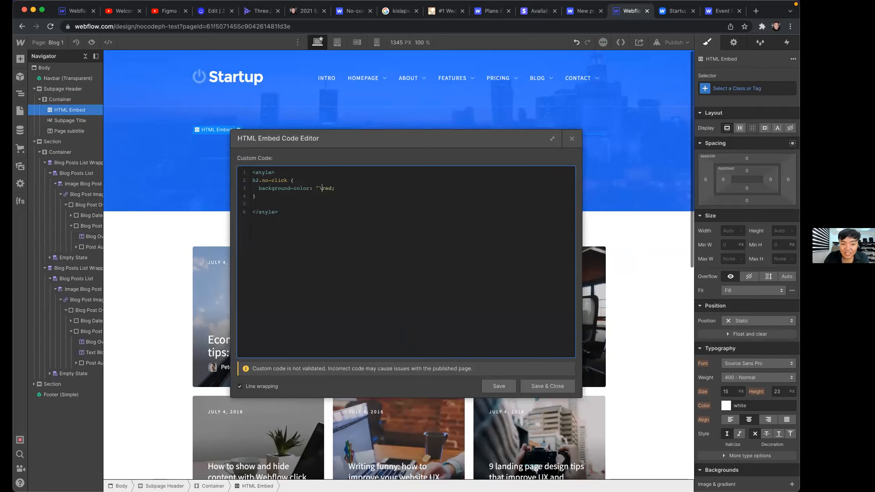
key(BackSpace)
key(BackSpace)
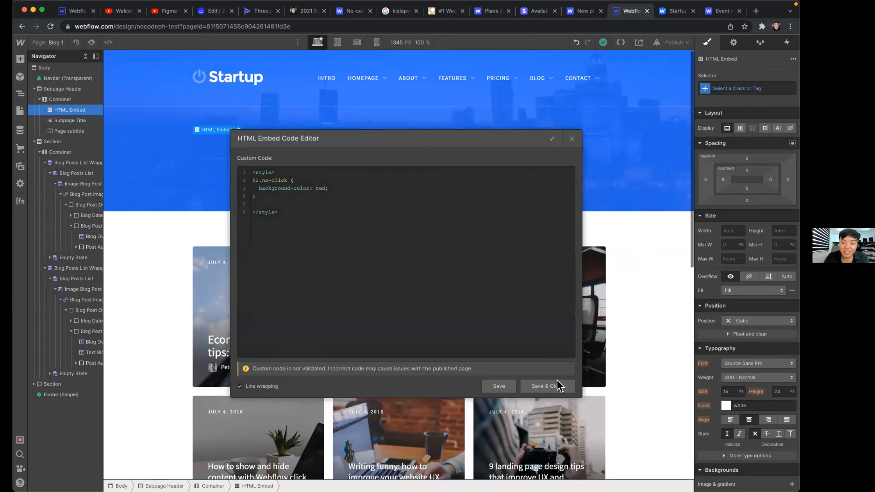
click(556, 381)
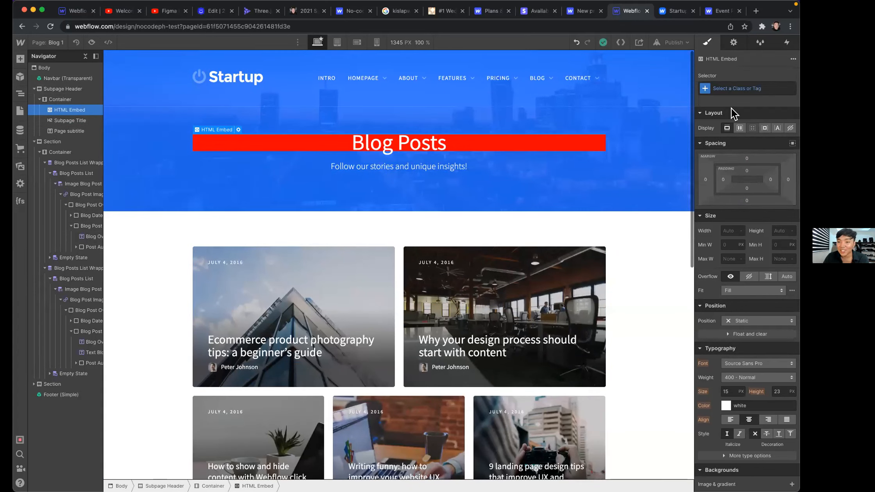
Try other heading types, including H1 and H3, on the Blog Posts title and return it to H2
scroll(750, 148, down, 8)
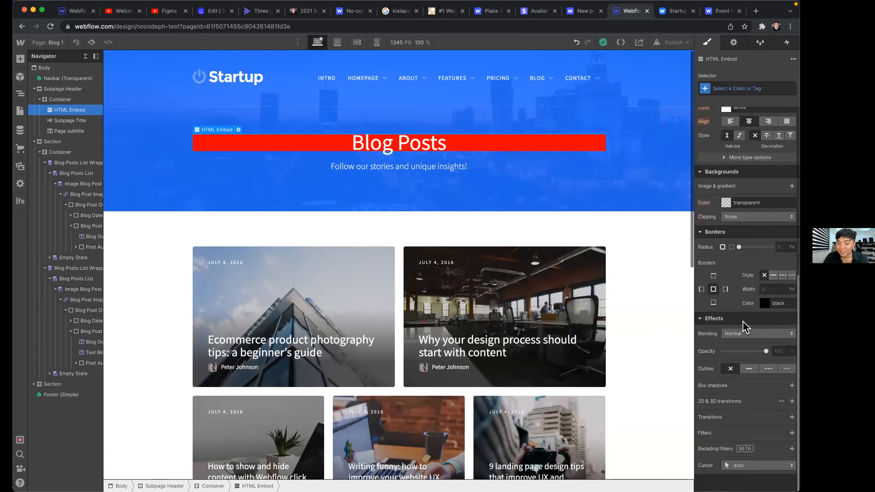
click(733, 45)
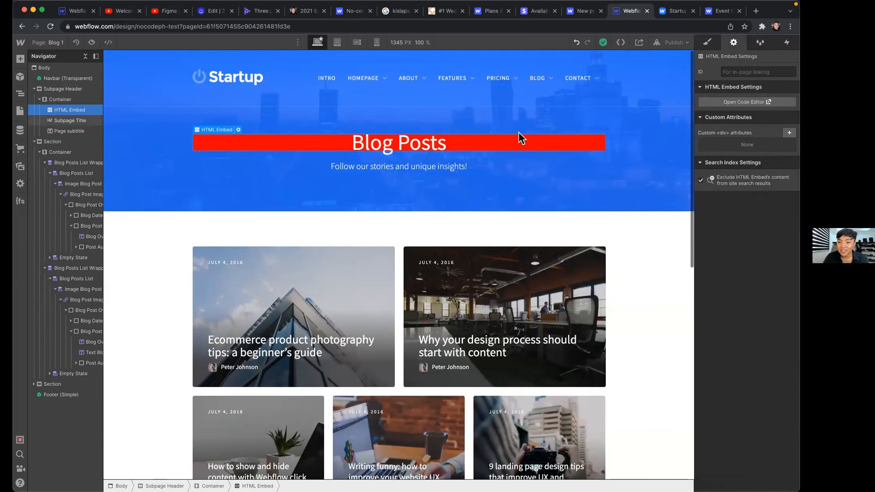
click(426, 152)
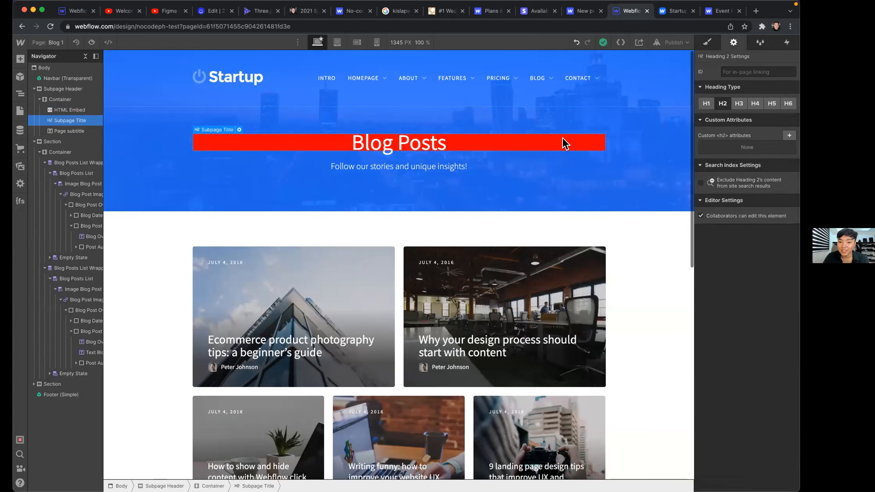
click(714, 104)
click(722, 103)
click(738, 103)
click(757, 103)
click(775, 103)
click(734, 104)
click(724, 103)
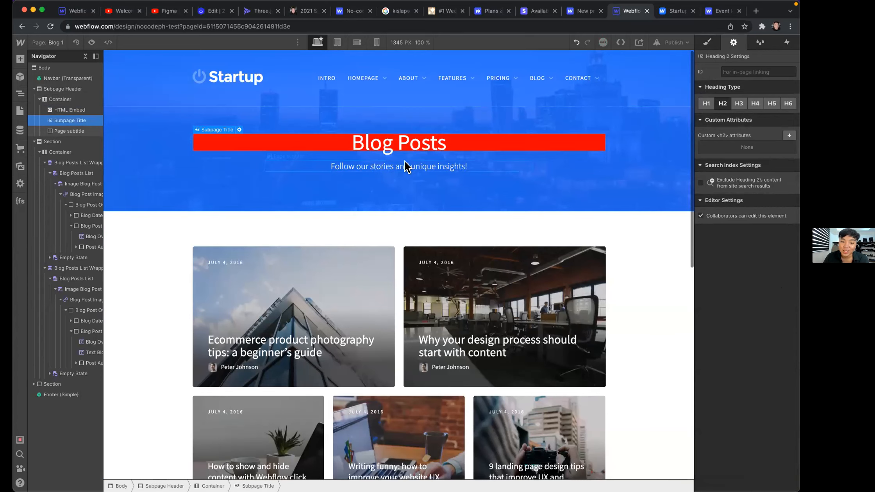
click(710, 101)
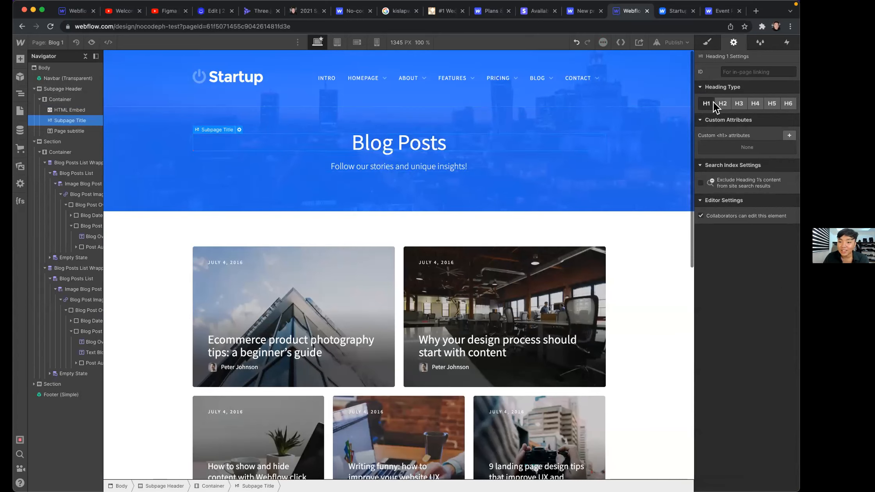
click(738, 103)
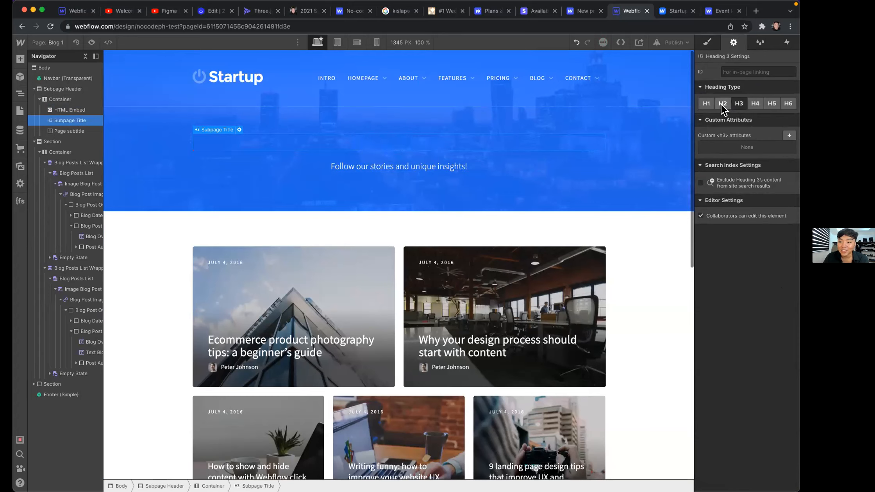
click(718, 104)
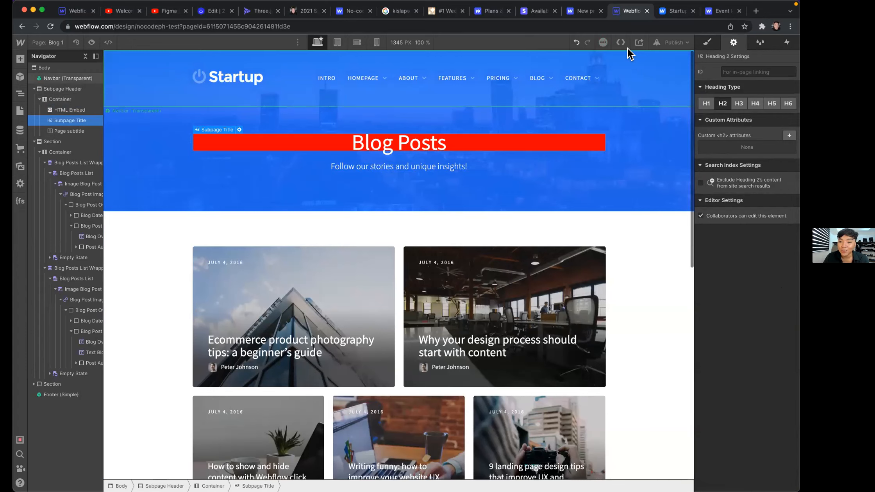
Review the site's tag styles, classes and nested combo classes in the Style Manager
click(757, 46)
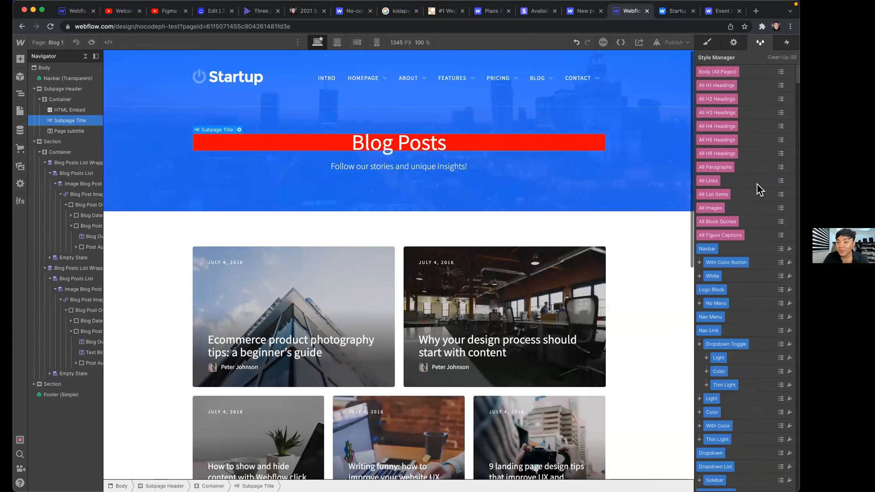
ctrl+scroll(773, 185, up, 5)
ctrl+scroll(759, 171, up, 3)
scroll(631, 152, down, 5)
scroll(628, 146, down, 5)
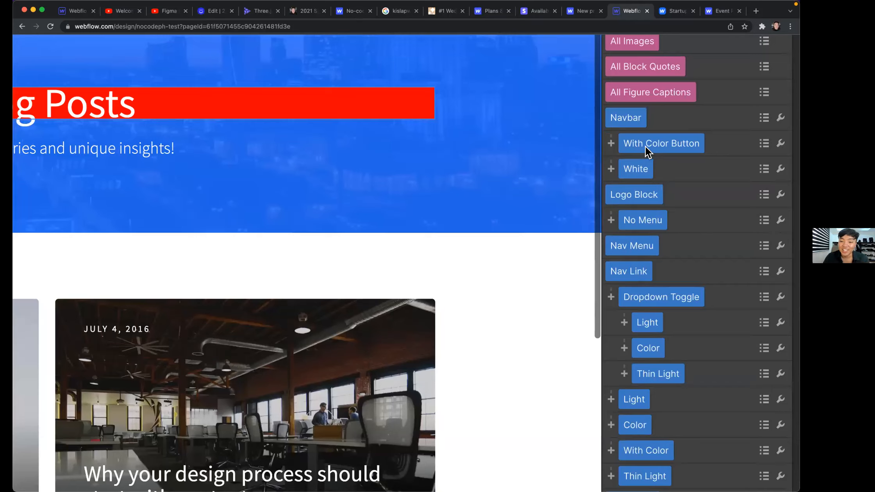
scroll(646, 141, down, 5)
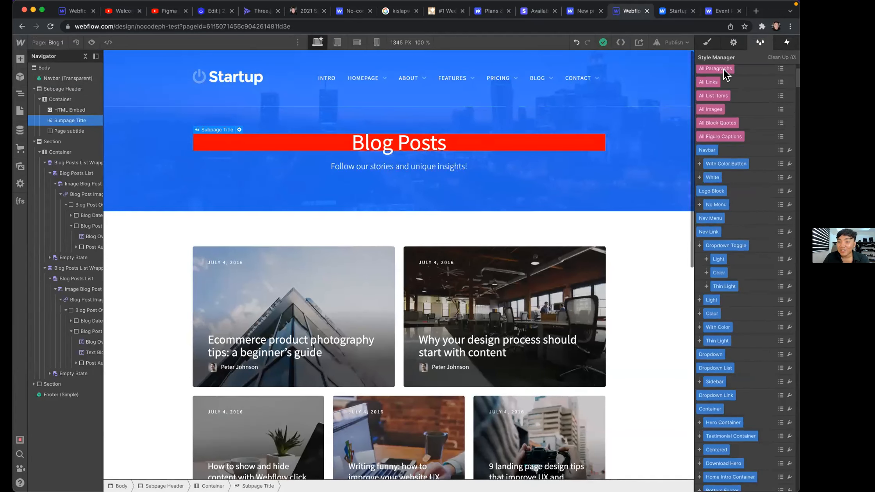
Examine the Blog Posts title's class selector, its inherited selectors and its layout and spacing styles
key(s)
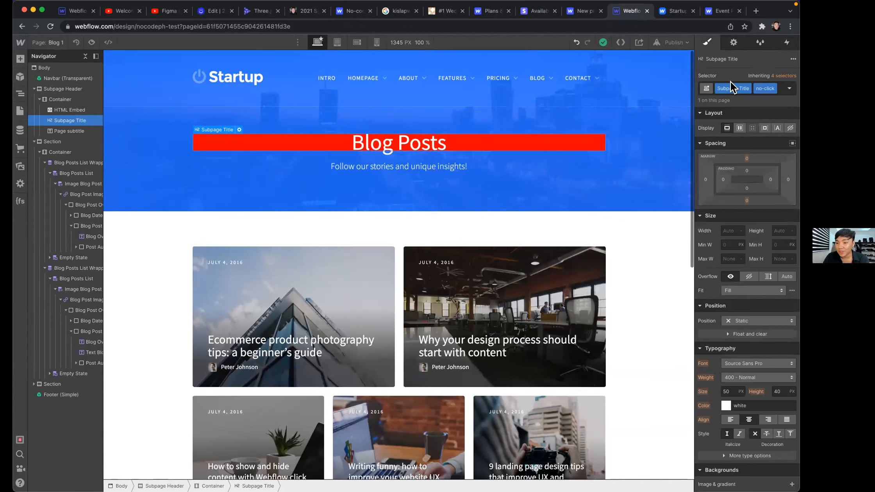
scroll(680, 86, up, 3)
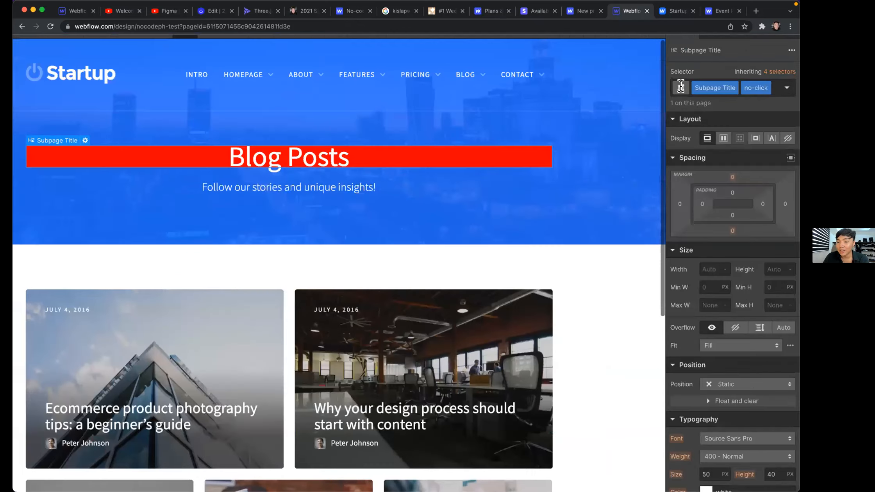
scroll(681, 88, up, 3)
scroll(632, 179, up, 3)
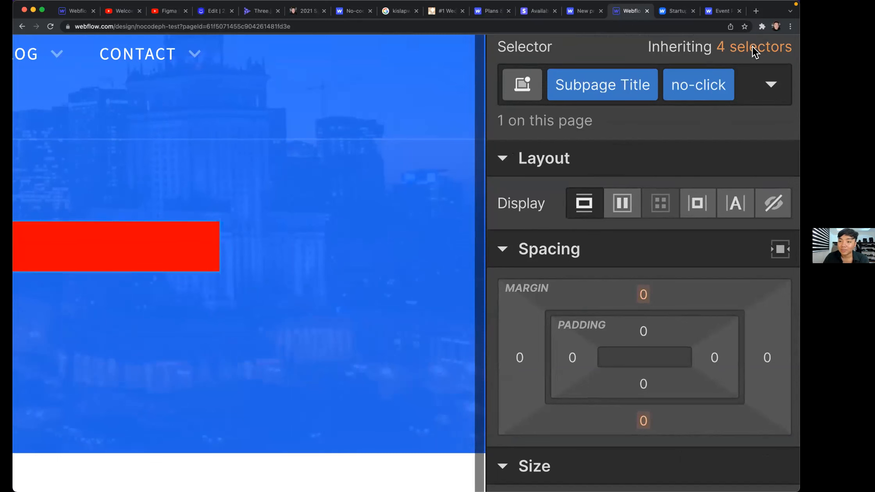
scroll(786, 40, down, 3)
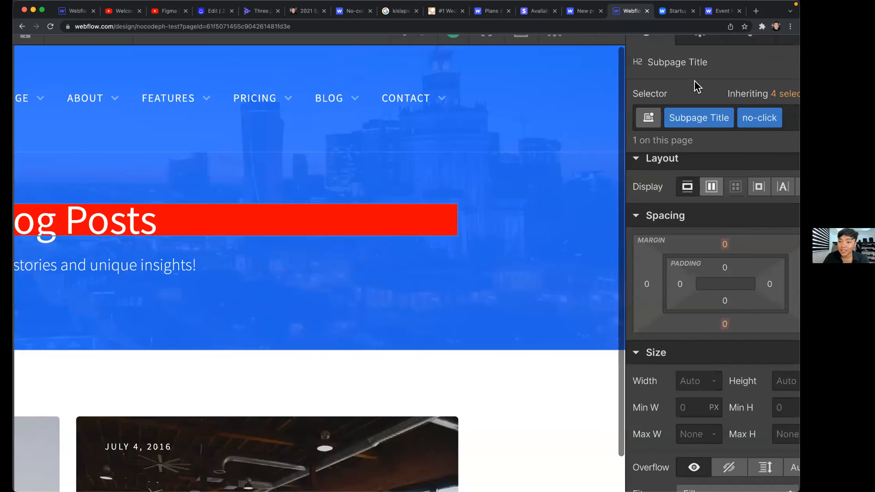
scroll(777, 87, down, 3)
scroll(736, 84, down, 1)
scroll(737, 84, down, 1)
scroll(619, 106, down, 1)
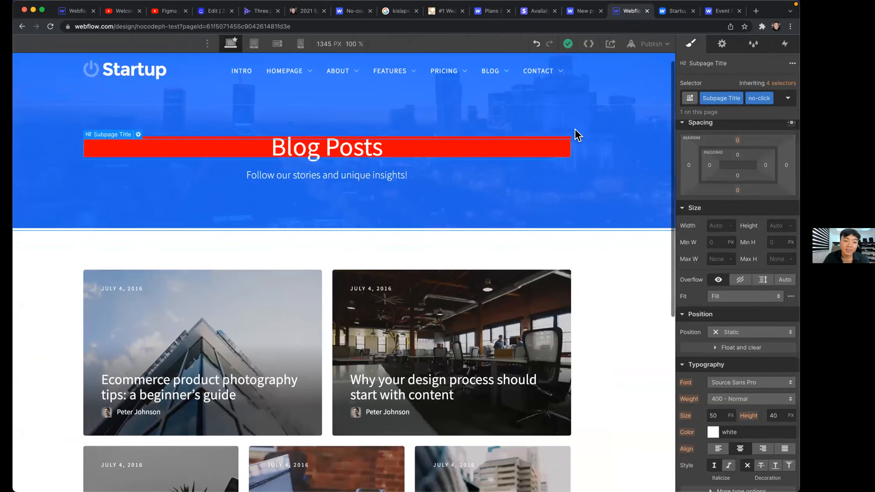
scroll(575, 131, down, 2)
Add a Scroll into view interaction to the Blog Posts title with the Slide action, sliding in from the left
click(785, 43)
scroll(757, 113, down, 1)
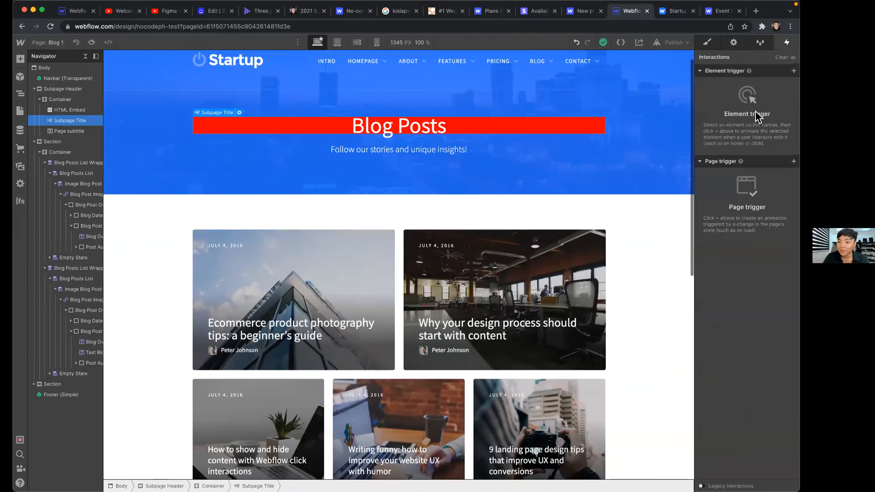
click(756, 111)
click(757, 118)
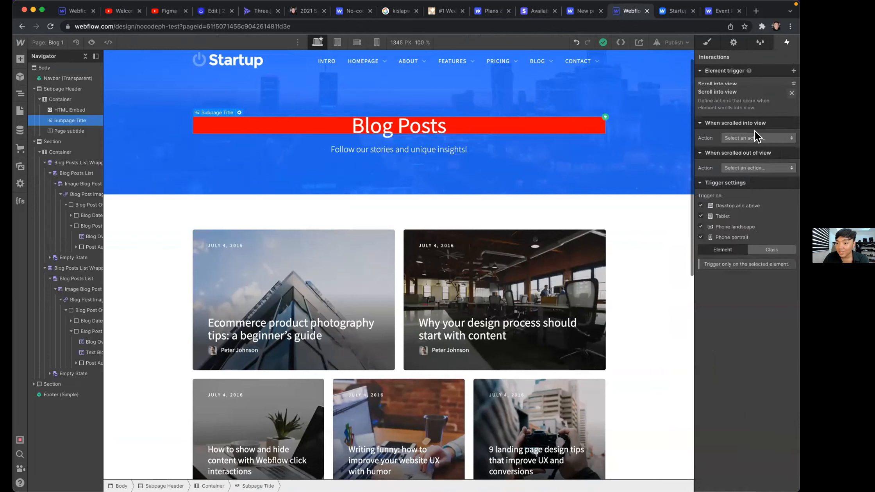
click(753, 118)
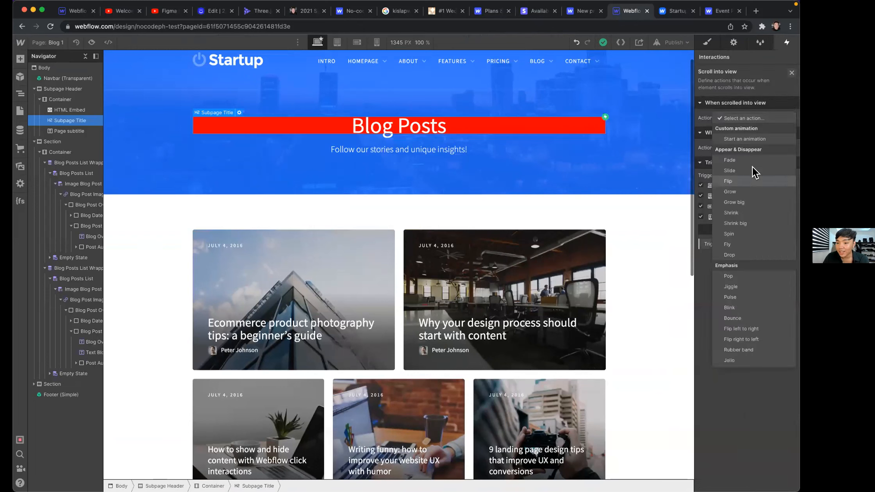
click(753, 171)
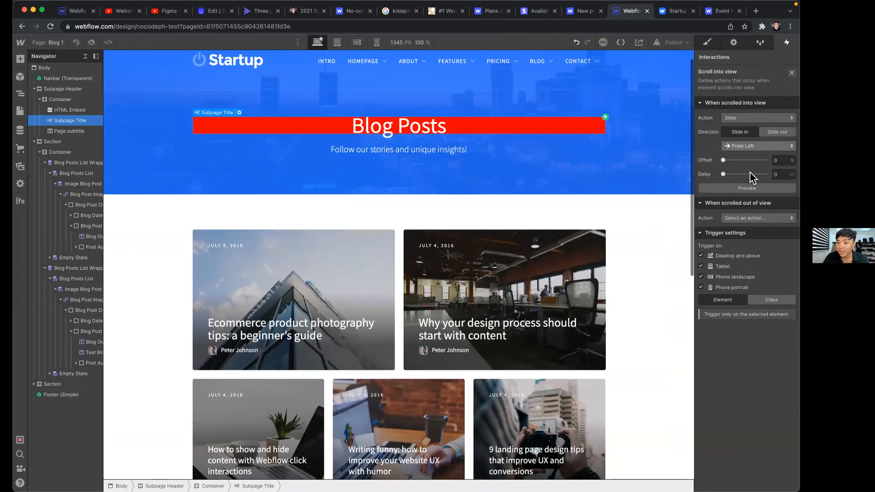
Preview the title's Slide animation on the canvas and in the page preview, and return to the design view
click(753, 188)
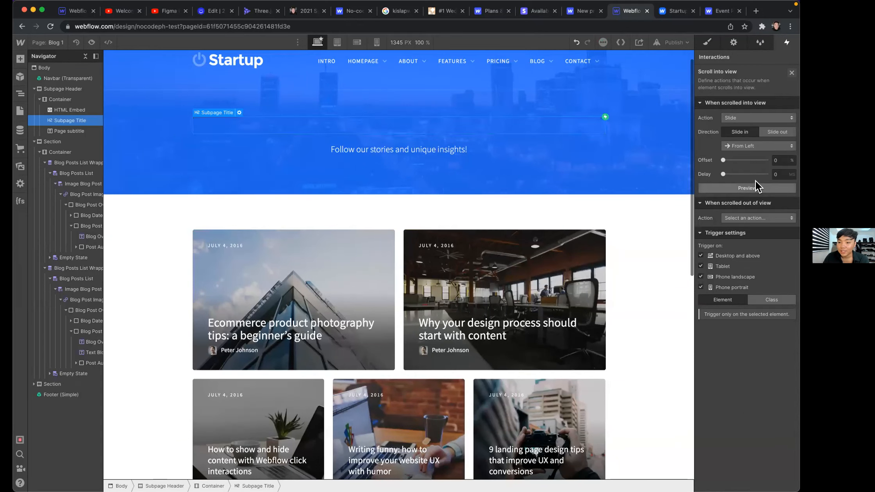
click(91, 42)
click(91, 42)
click(91, 43)
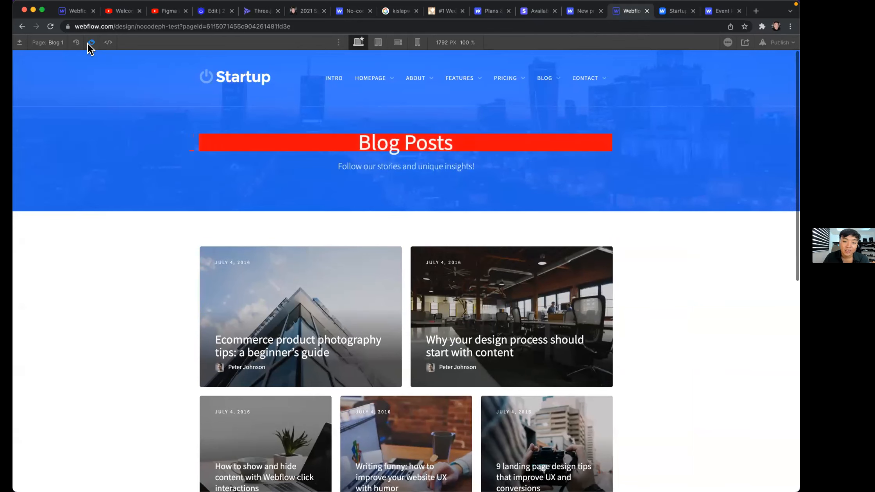
click(91, 42)
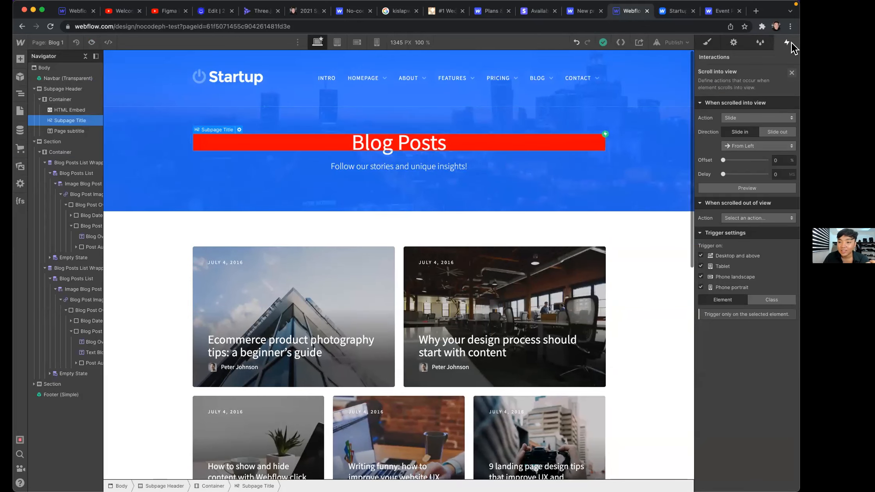
Reopen the title's Scroll into view interaction and toggle its Desktop and above, Tablet and Phone landscape triggers off and on again
click(792, 73)
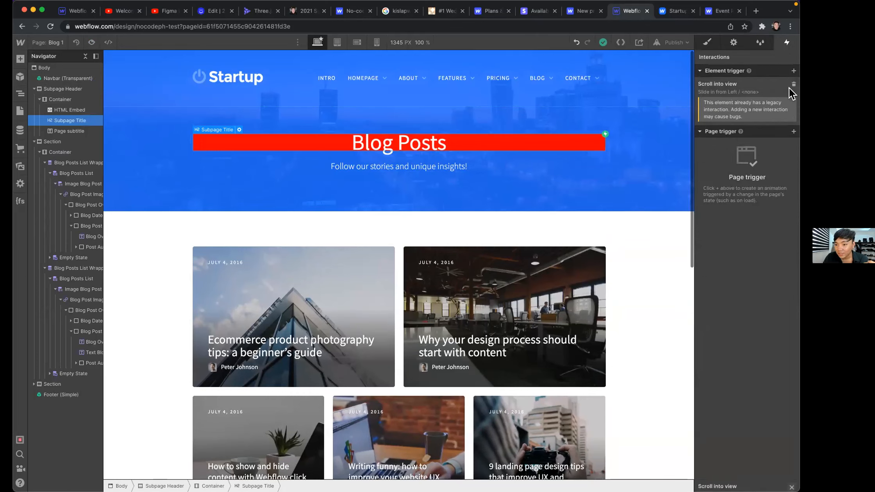
click(748, 97)
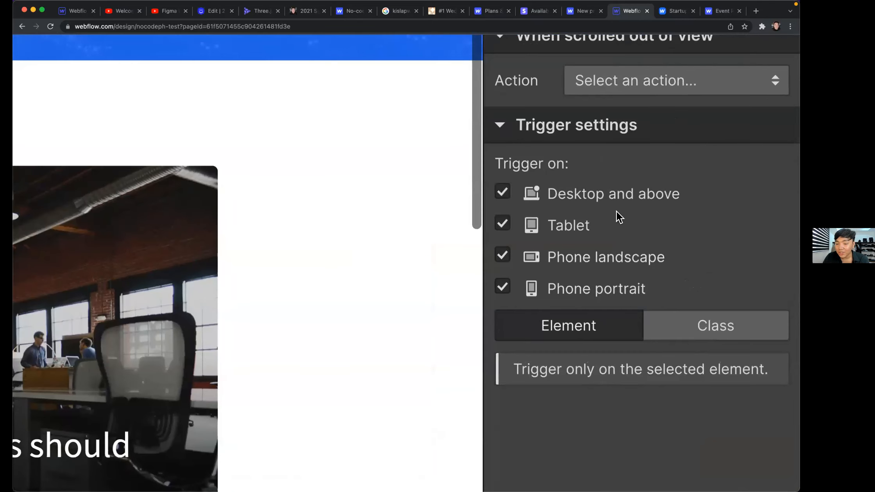
click(566, 198)
click(566, 230)
click(564, 259)
click(563, 261)
click(568, 230)
click(568, 202)
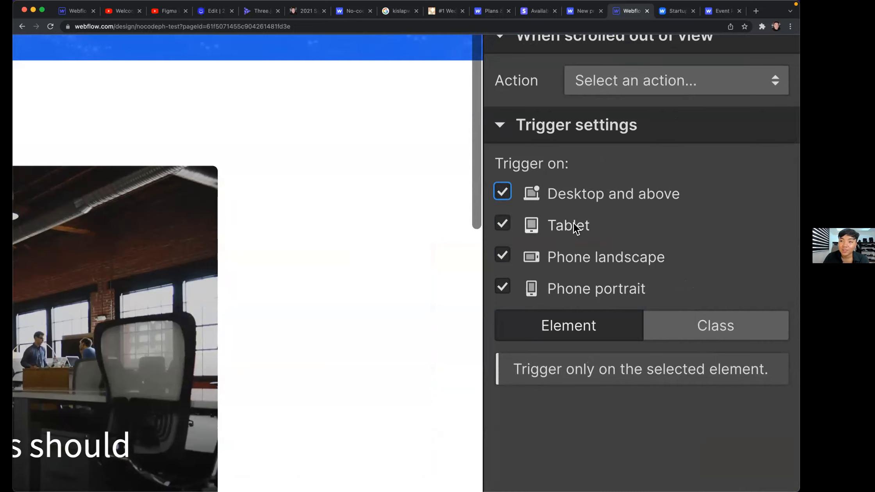
Limit the Scroll into view trigger to Desktop and above, and re-enable it for Tablet, Phone landscape and Phone portrait
click(572, 224)
click(576, 255)
click(569, 288)
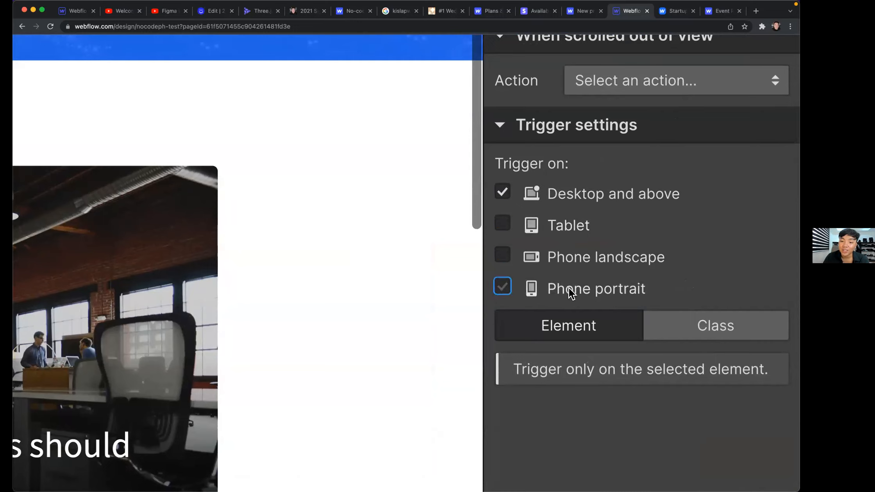
click(572, 222)
click(571, 256)
click(569, 289)
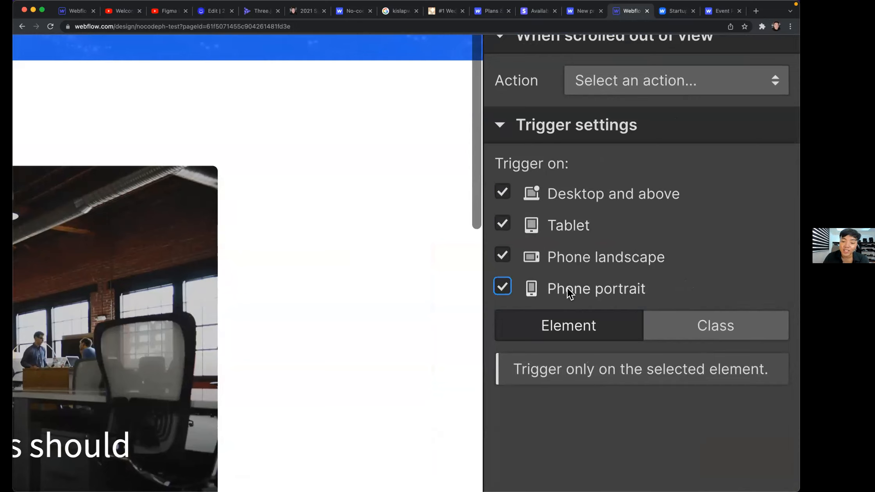
click(569, 286)
click(570, 261)
click(568, 279)
click(571, 255)
Check the publish destinations and the published nocodeph-test.webflow.io site, and return to the design view
scroll(576, 275, down, 3)
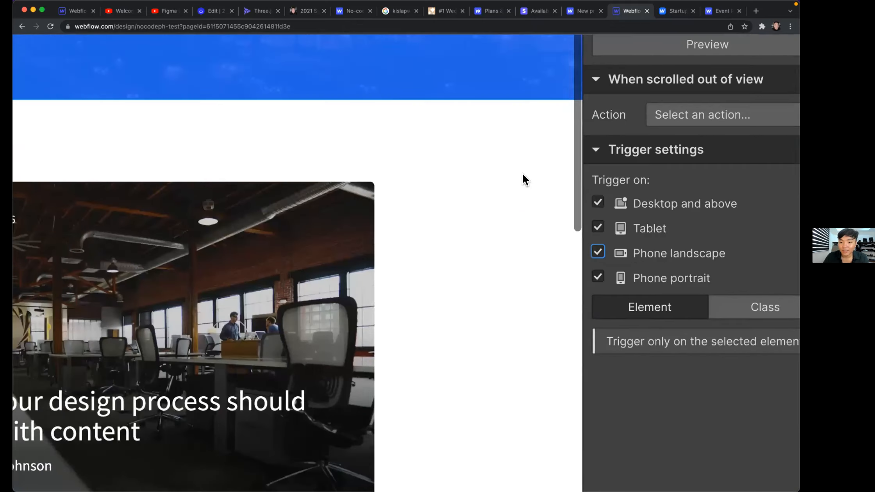
scroll(522, 173, down, 5)
scroll(681, 46, down, 3)
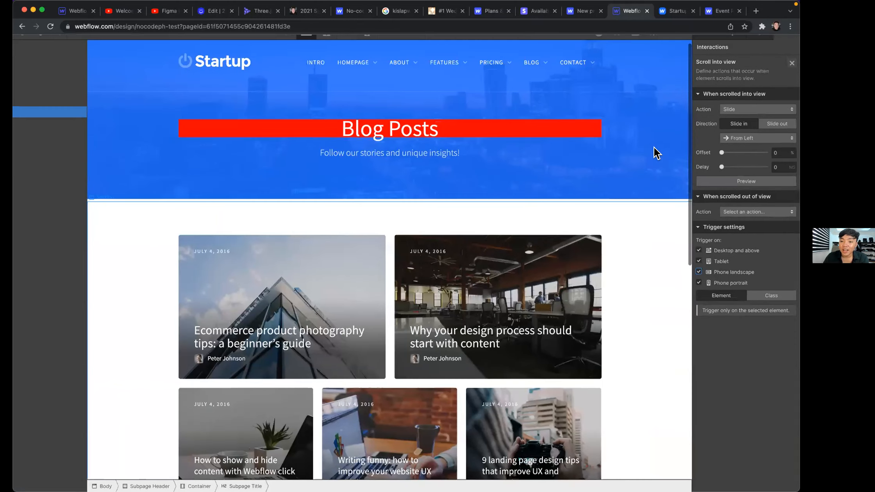
scroll(660, 83, down, 5)
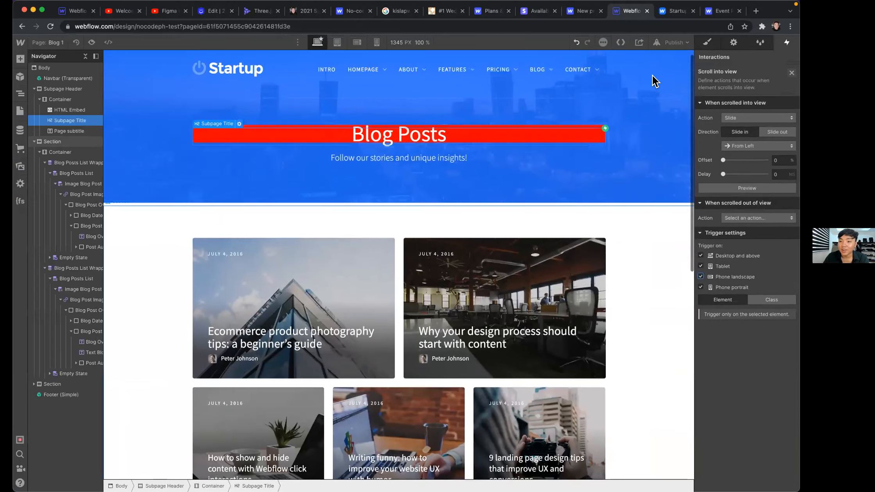
scroll(664, 74, down, 1)
click(673, 42)
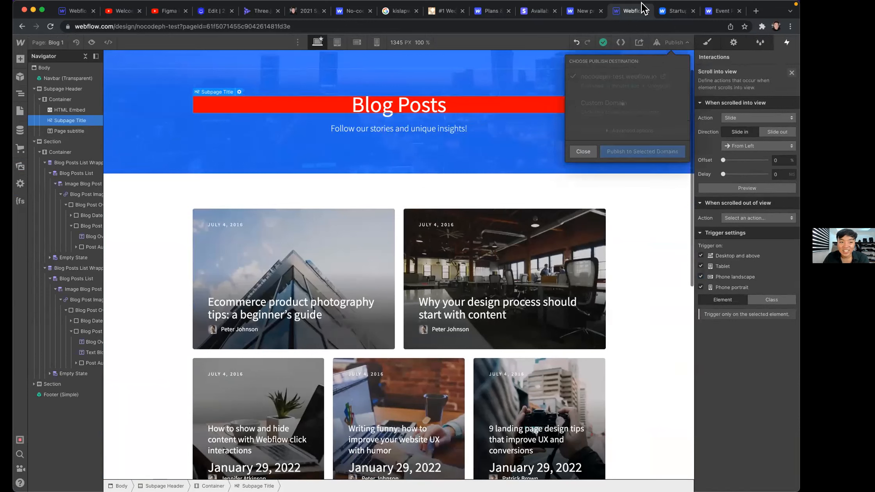
key(ctrl+Tab)
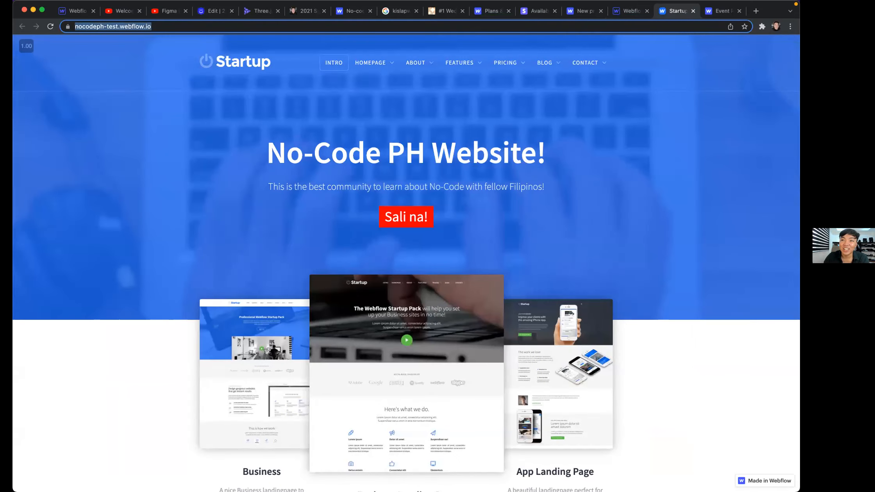
click(618, 12)
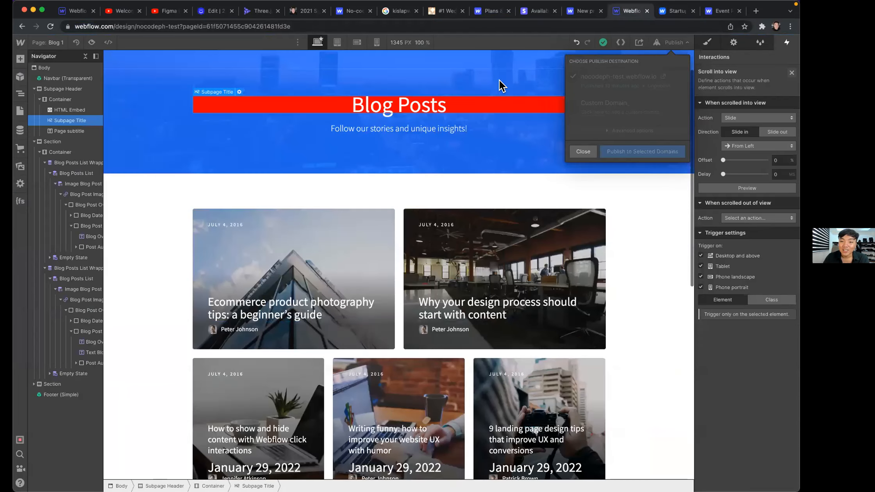
click(491, 116)
click(669, 43)
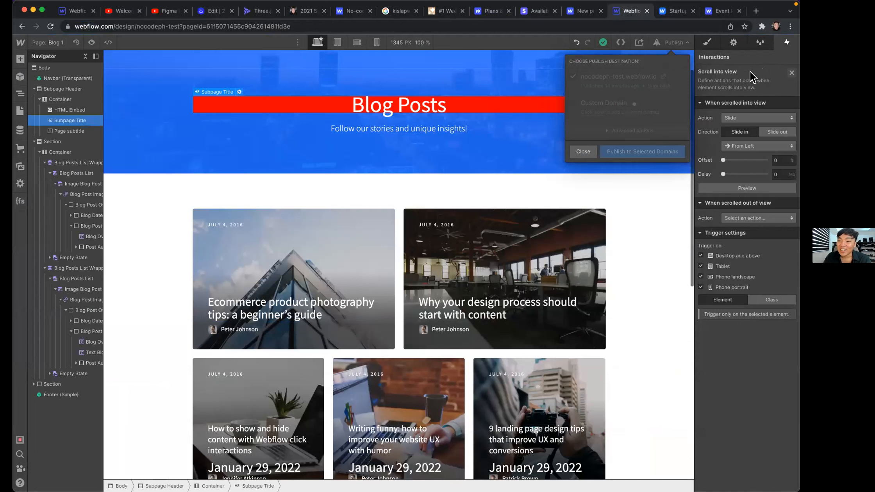
click(717, 83)
scroll(700, 82, right, 5)
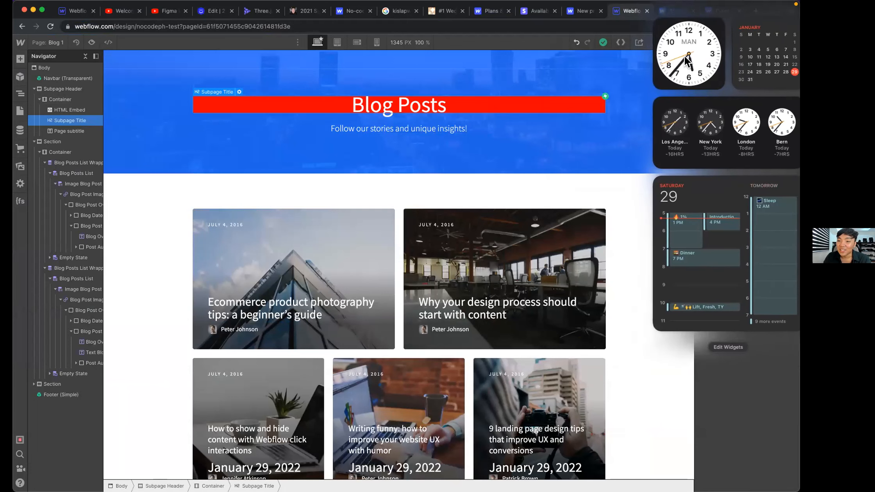
scroll(678, 80, left, 5)
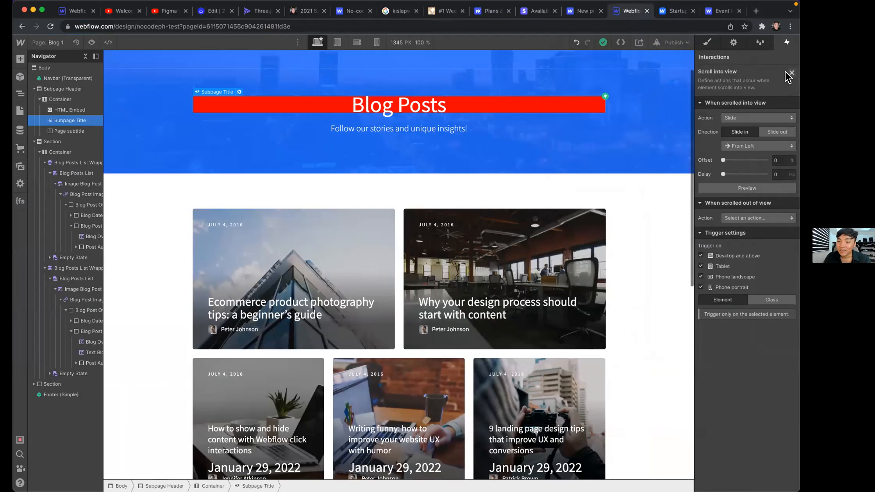
Leave the interaction settings and prepare a ZIP package of the site's code with Export Code
click(791, 74)
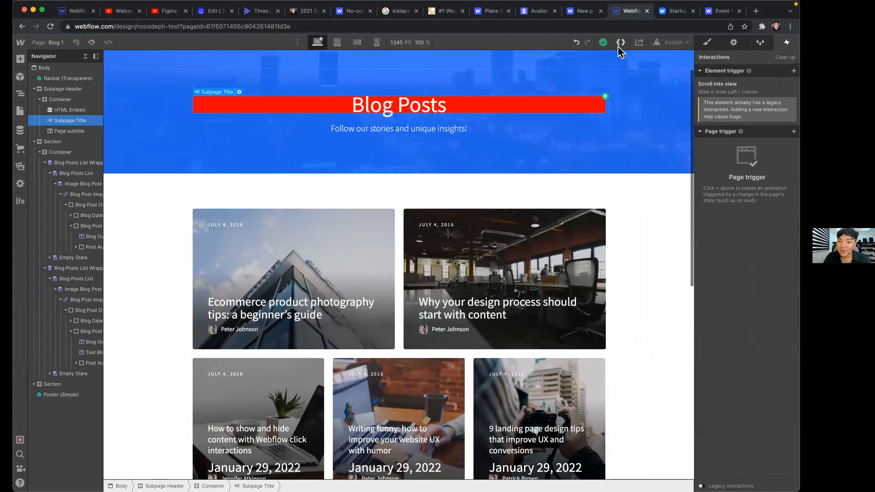
key(super+shift+e)
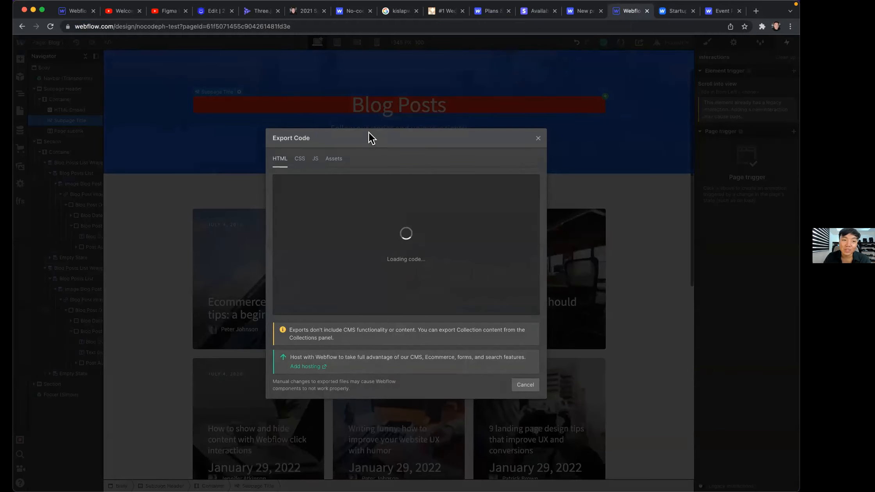
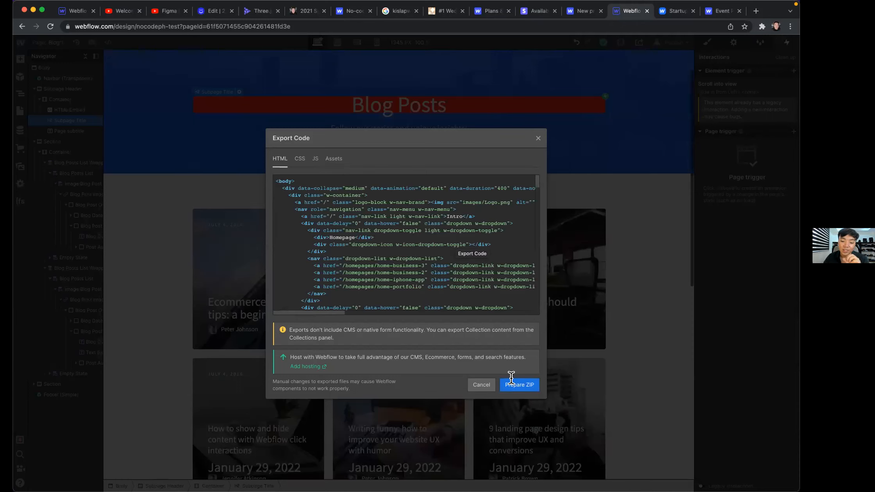
click(509, 386)
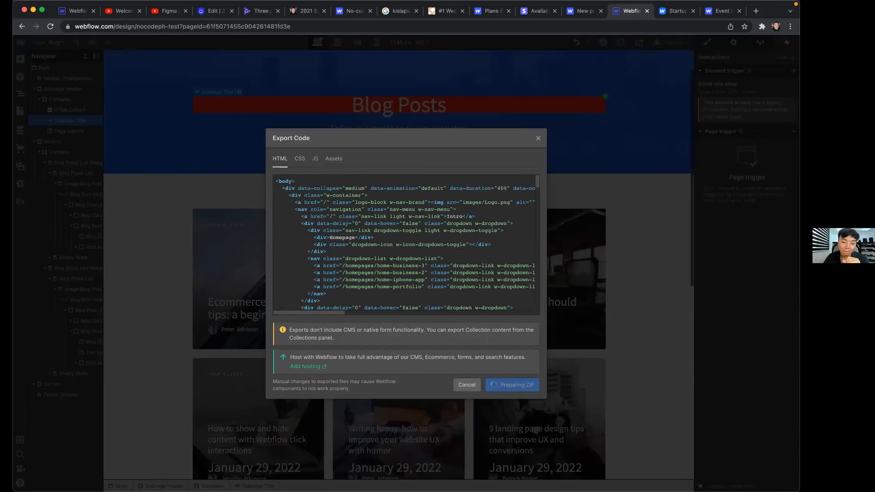
click(222, 459)
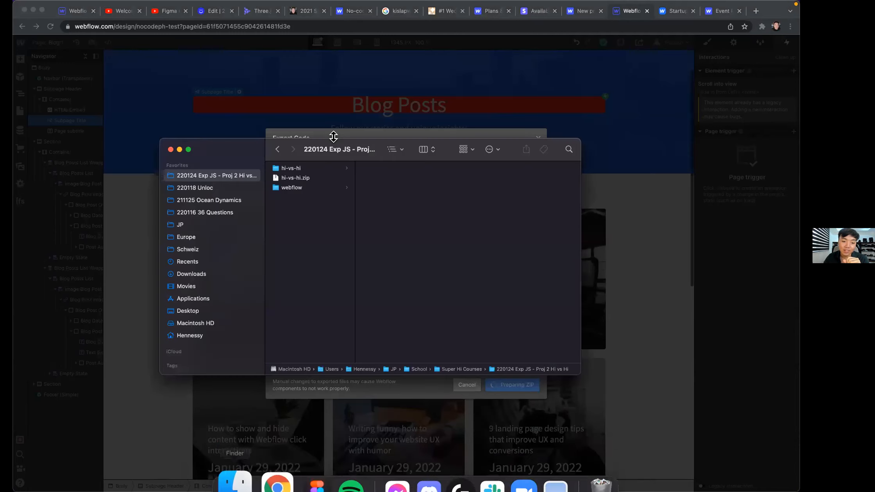
drag(339, 146, 357, 1)
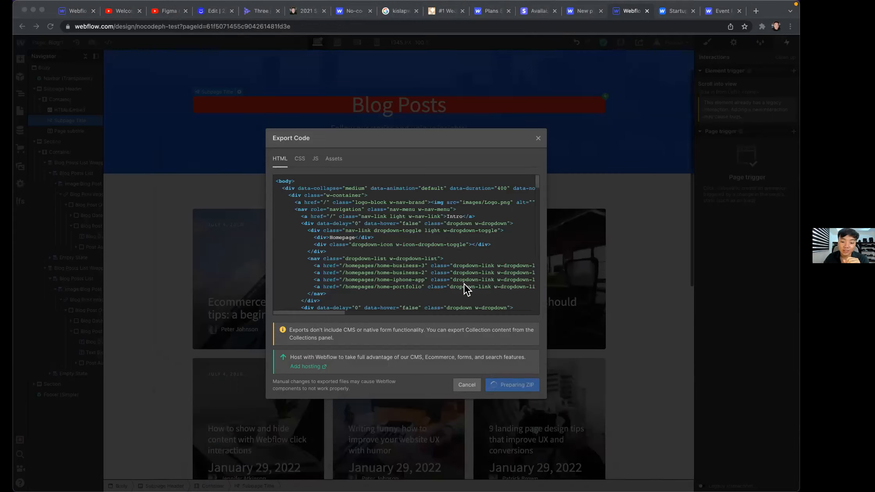
click(460, 142)
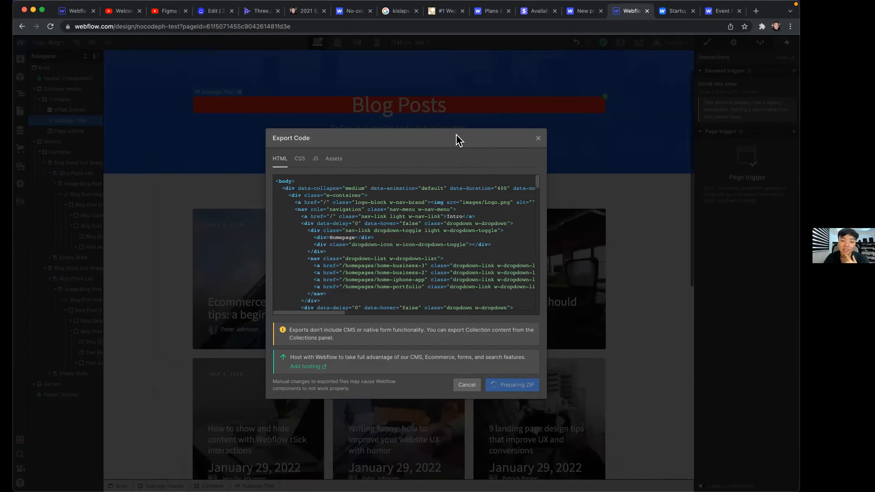
Save the exported nocodeph-test.webflow.zip to the 220124 Exp JS - Proj 2 Hi vs Hi folder and close the export dialog
click(511, 397)
click(225, 165)
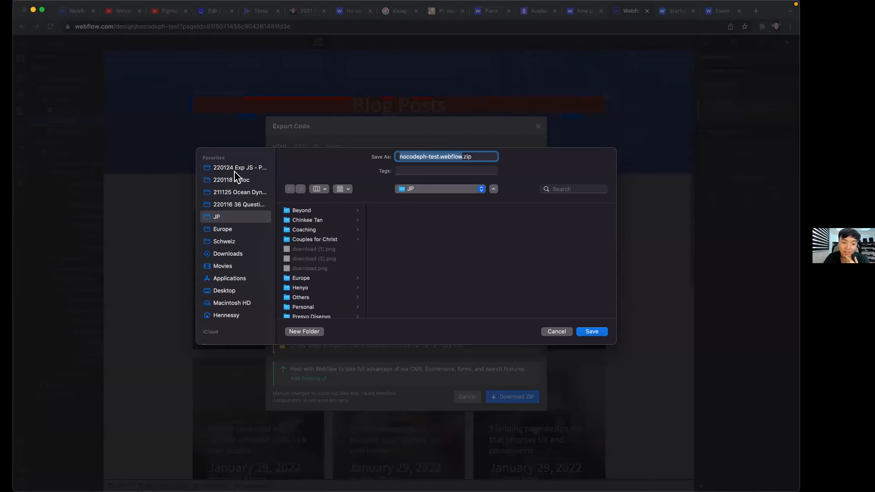
click(584, 333)
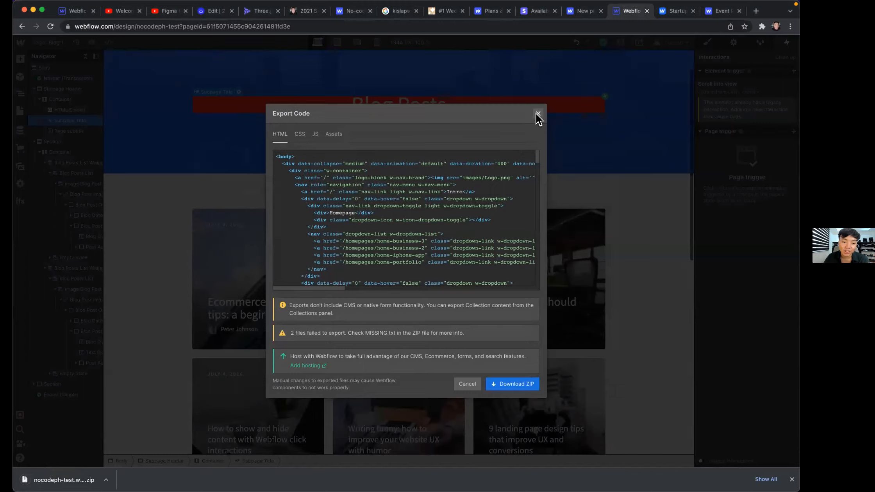
click(538, 114)
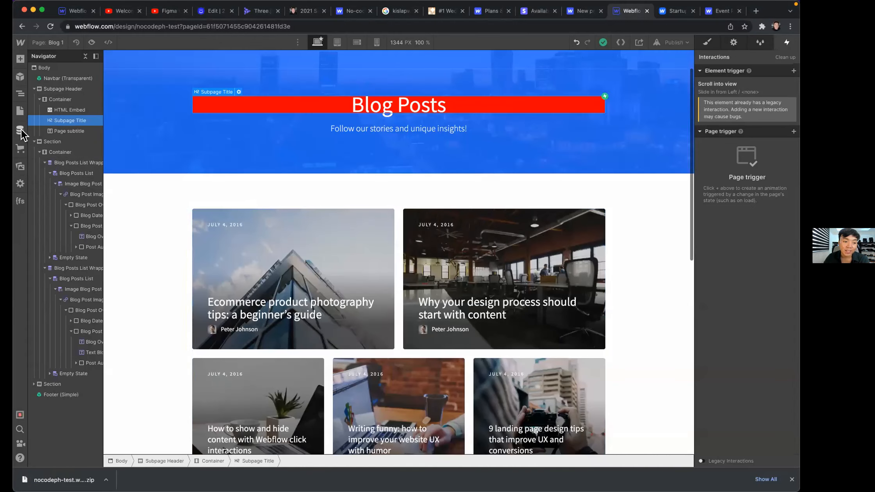
Show the site's CMS Collections and unpack the downloaded nocodeph-test.webflow.zip in Finder
click(21, 129)
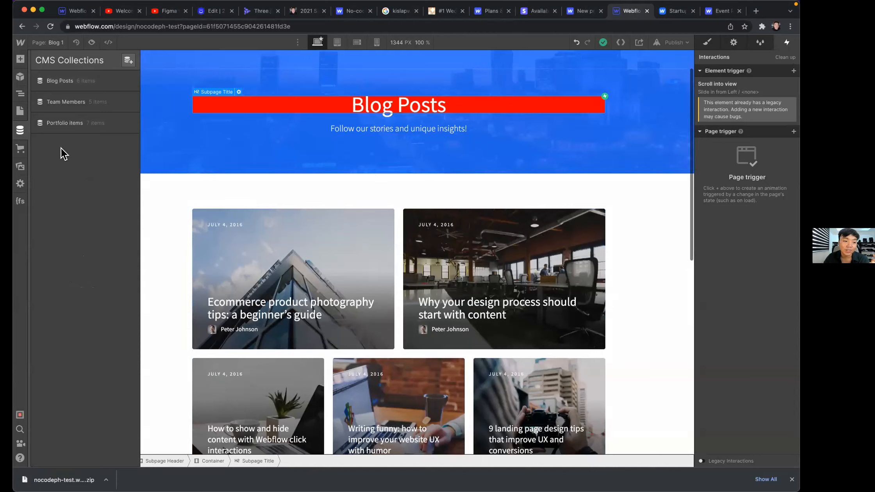
click(62, 474)
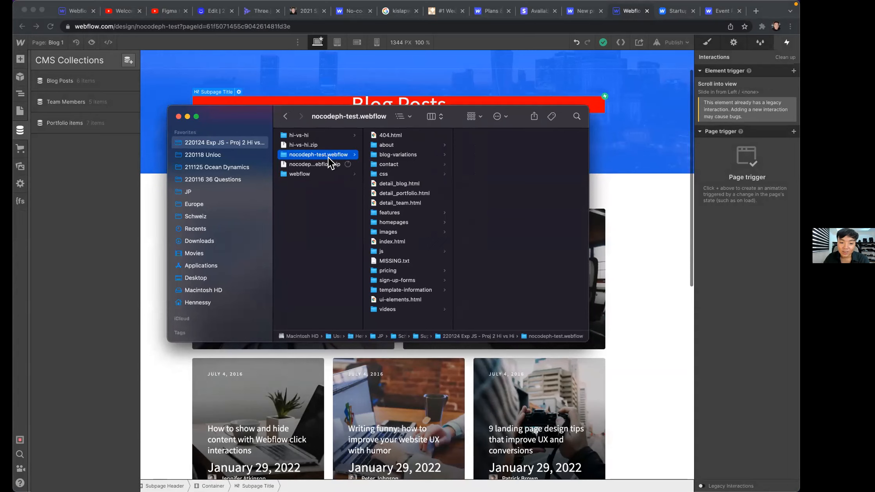
Examine the exported nocodeph-test.webflow folder's subfolders from about to videos and its detail_portfolio.html file, and return to Webflow
click(391, 145)
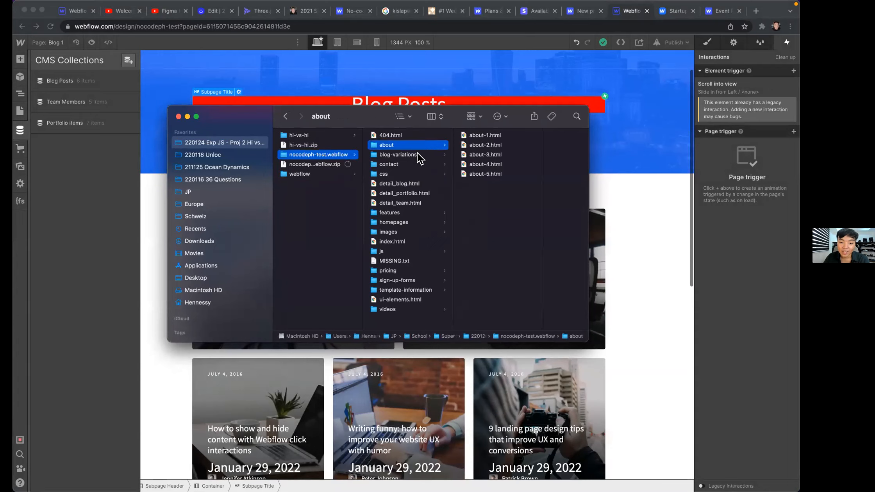
click(419, 157)
click(416, 165)
click(417, 173)
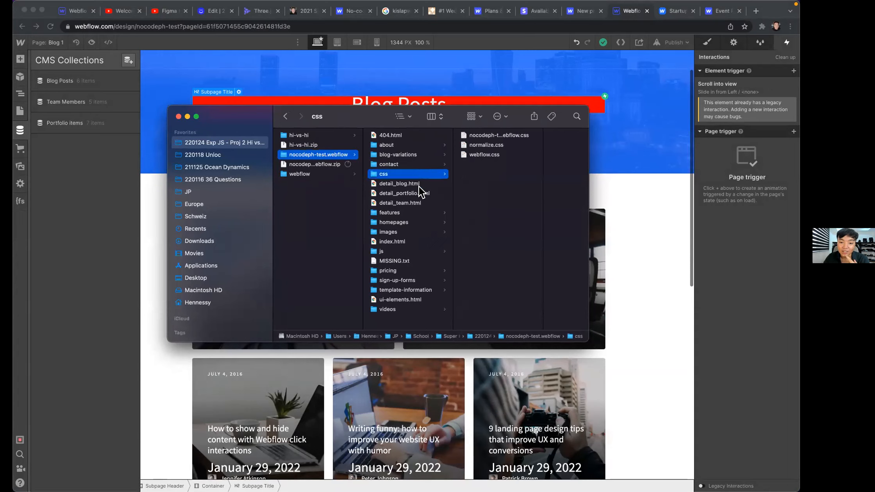
click(416, 213)
click(415, 222)
click(414, 232)
click(414, 251)
click(411, 271)
click(410, 280)
click(413, 290)
click(413, 309)
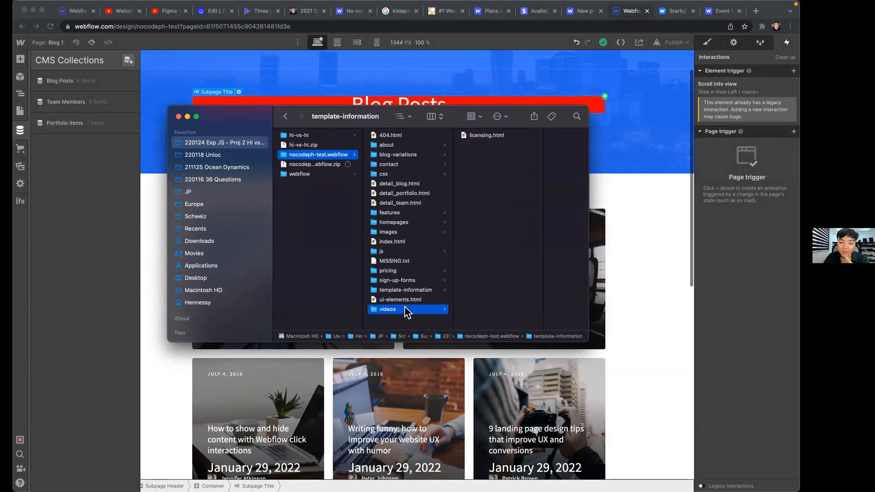
click(417, 287)
click(414, 194)
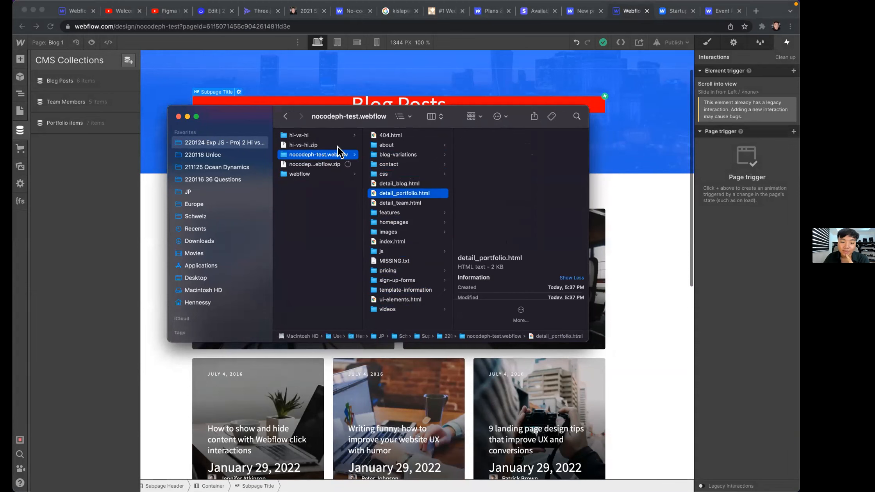
click(307, 101)
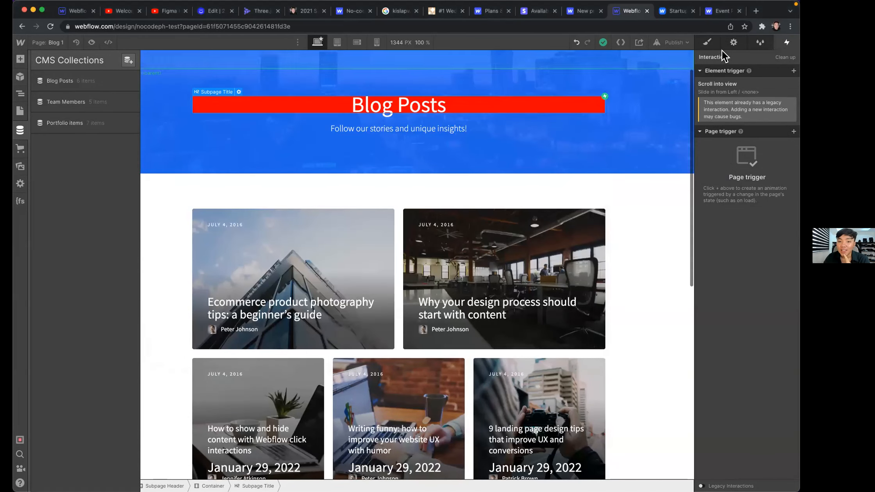
Set the canvas width to 1200 px and stretch the canvas back to fill the workspace
click(304, 64)
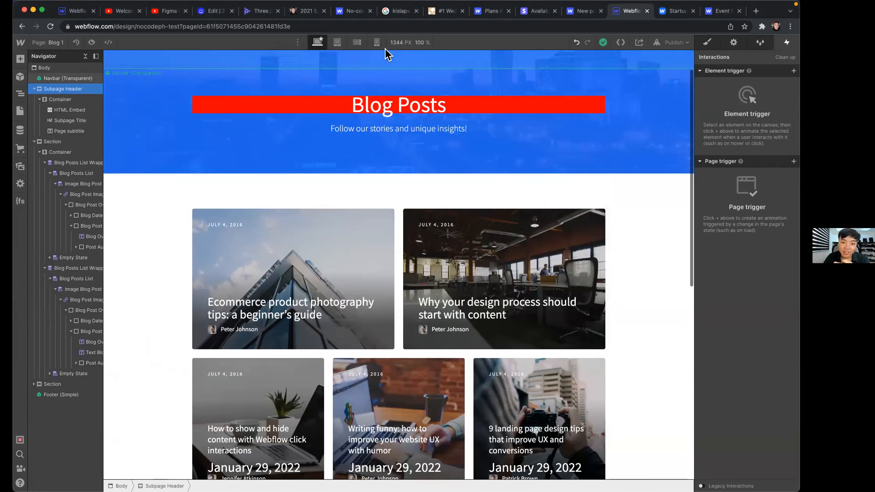
click(398, 44)
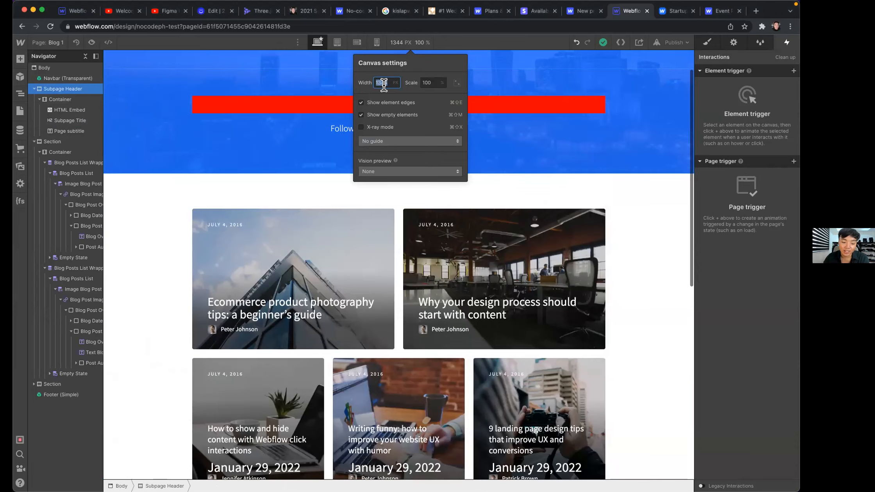
text(1200)
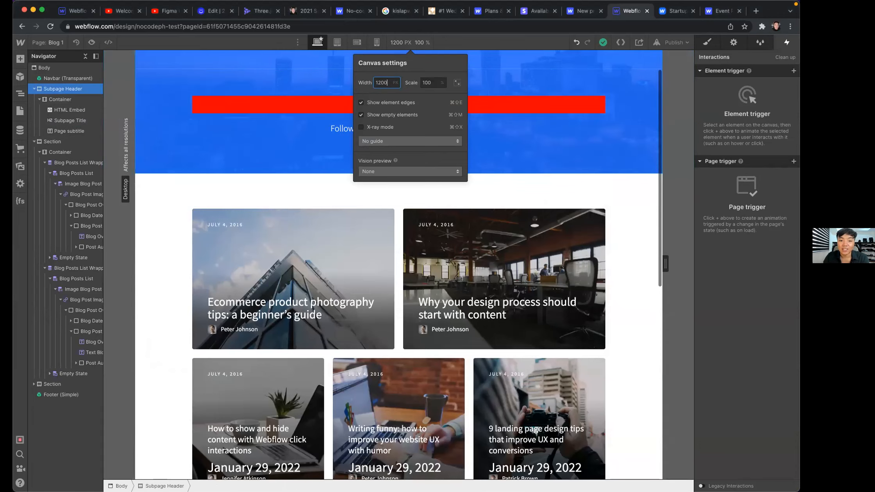
click(277, 104)
drag(666, 261, 797, 256)
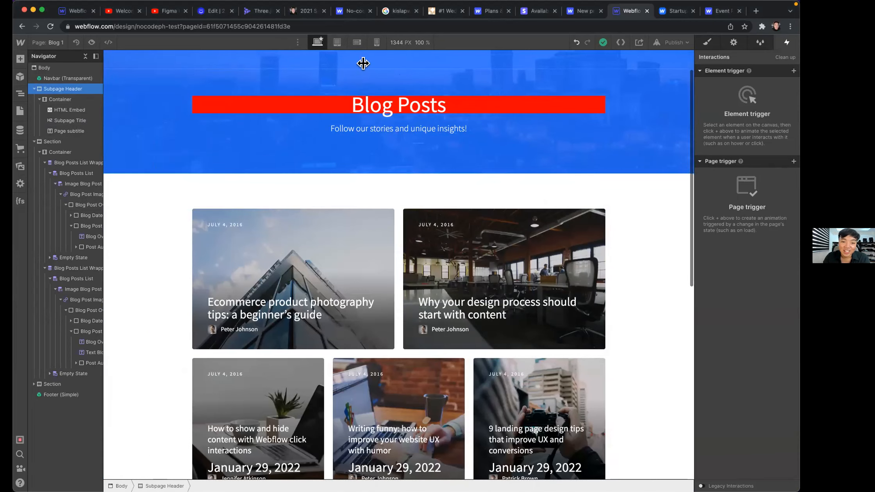
Switch to the tablet breakpoint and duplicate the Blog Posts title in the page header
scroll(336, 92, up, 2)
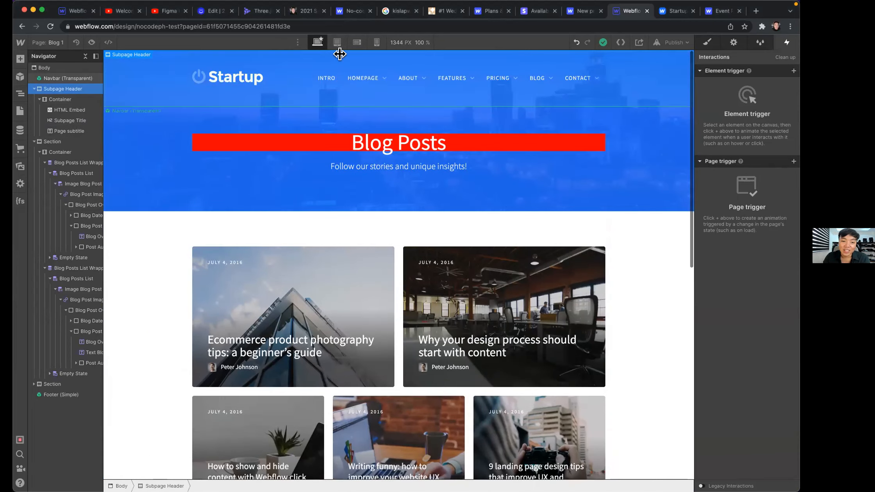
click(337, 42)
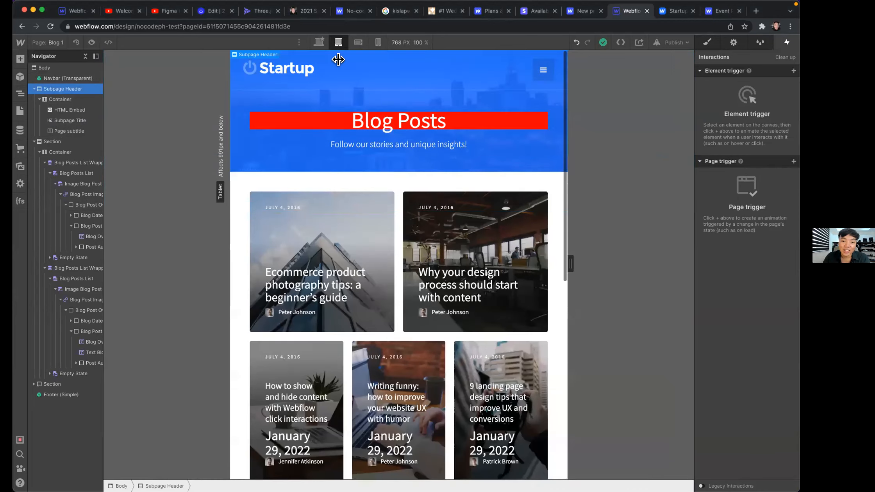
click(337, 124)
key(s)
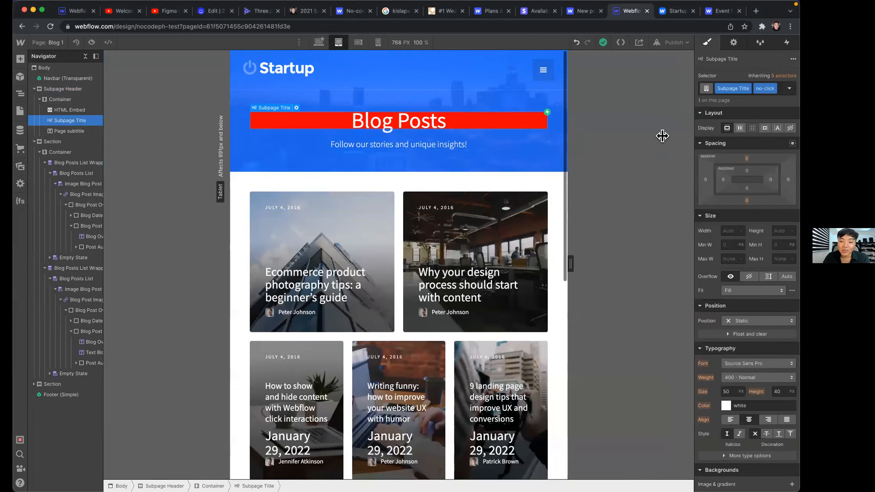
scroll(746, 195, down, 7)
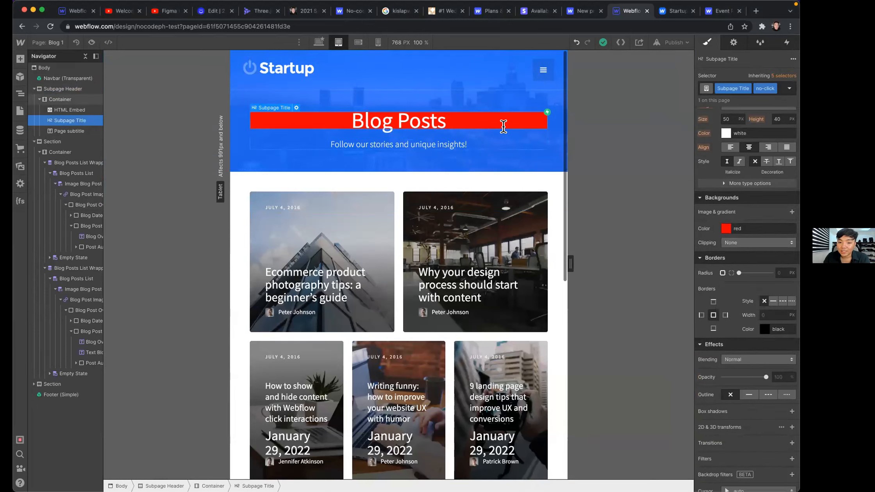
key(super+d)
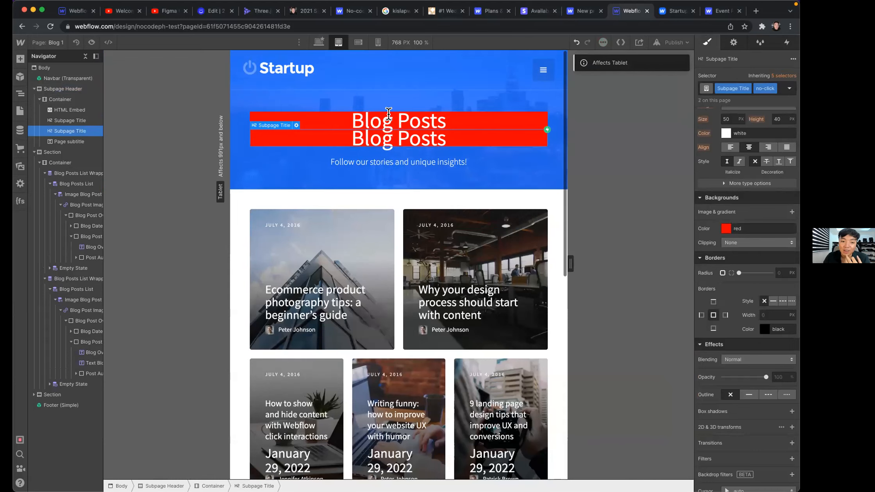
Delete the HTML Embed element from the header container
click(73, 119)
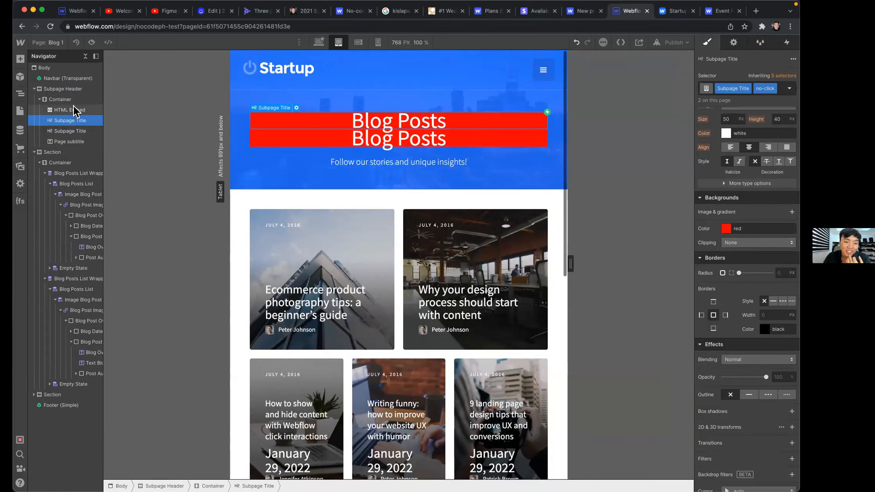
click(75, 111)
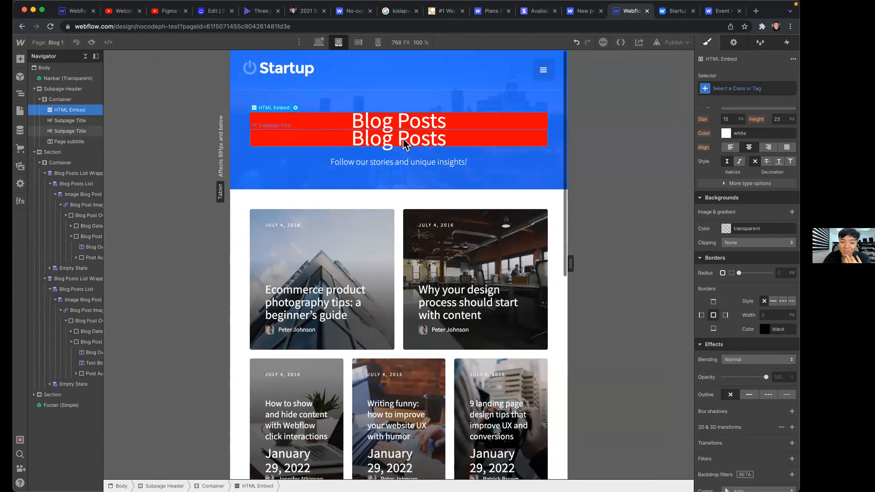
key(Delete)
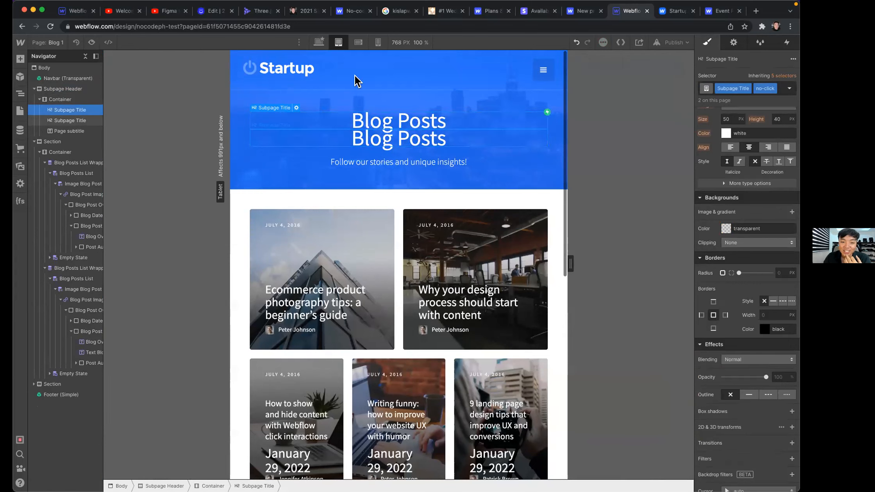
Set the upper Blog Posts title's font size to 3 rem at the desktop breakpoint
click(319, 43)
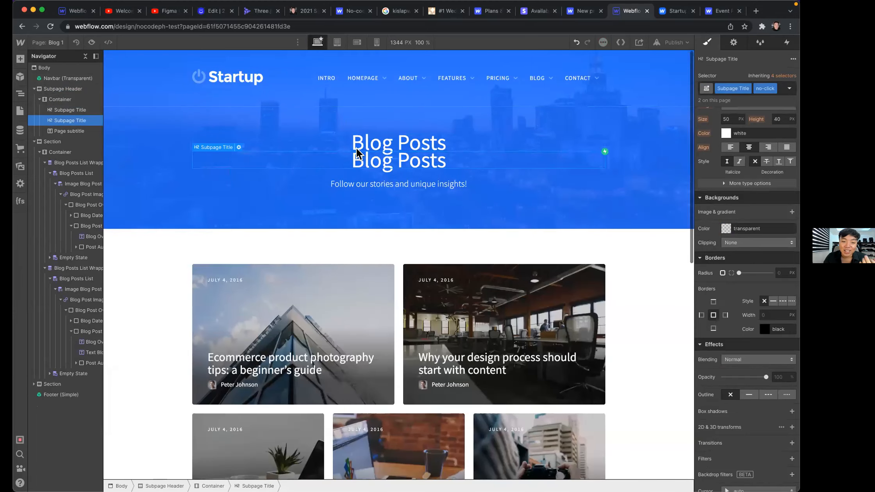
click(389, 145)
scroll(748, 257, down, 1)
scroll(748, 256, up, 8)
click(734, 392)
text(3rem)
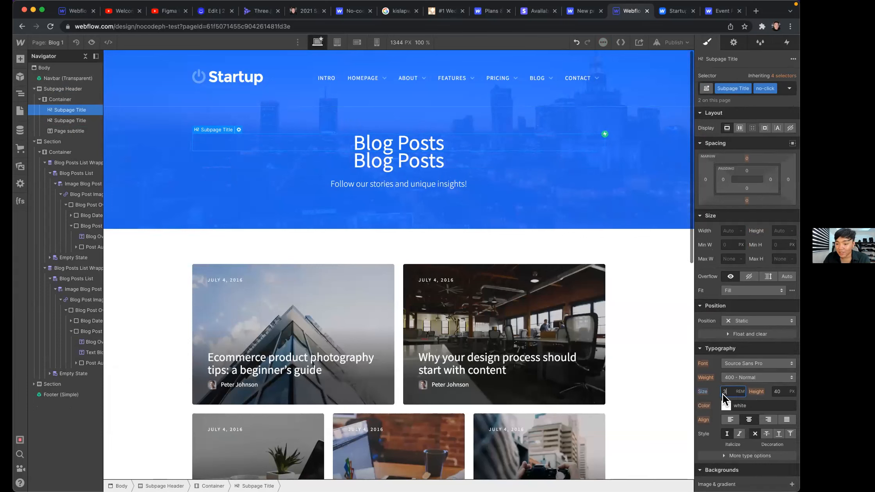
Set the upper Blog Posts title's font size to 2.6 rem at the tablet breakpoint
click(338, 43)
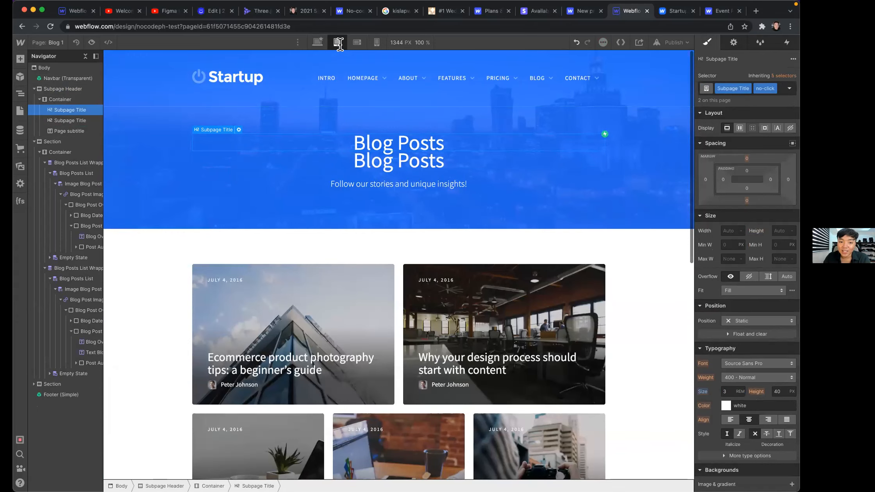
click(726, 391)
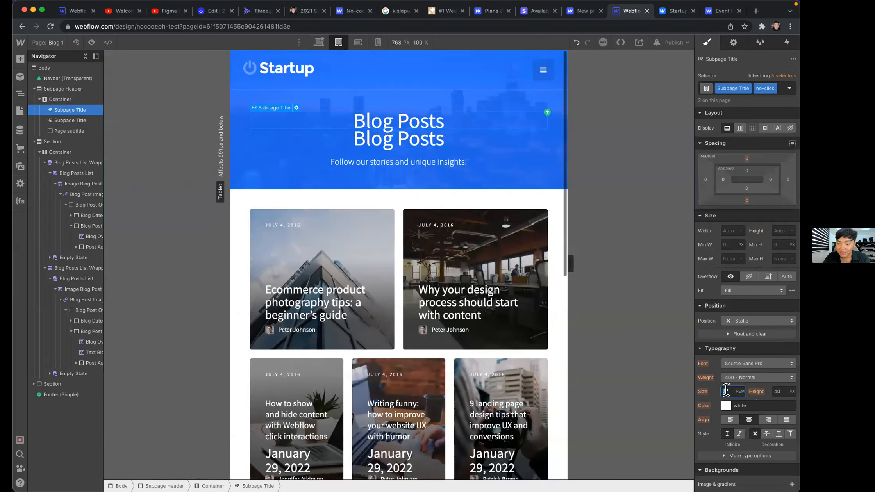
text(2.6)
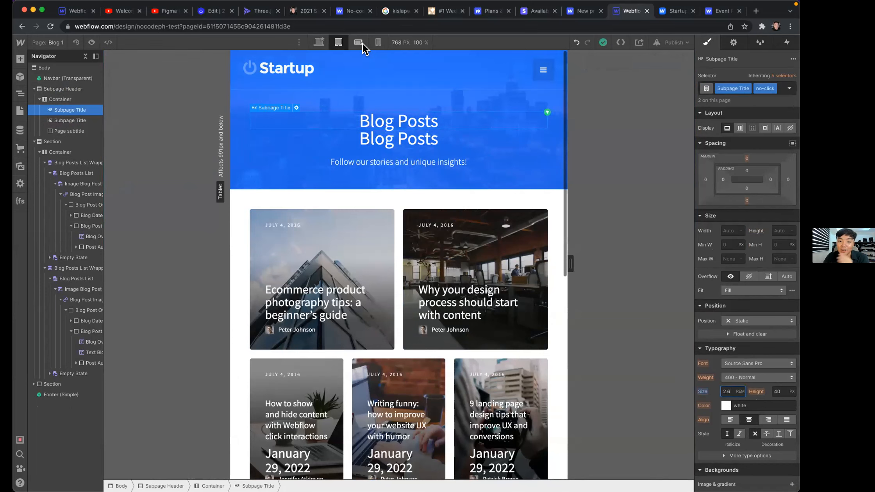
Compare the title's font size across the desktop, tablet, mobile landscape and mobile portrait breakpoints, and return to tablet
click(322, 43)
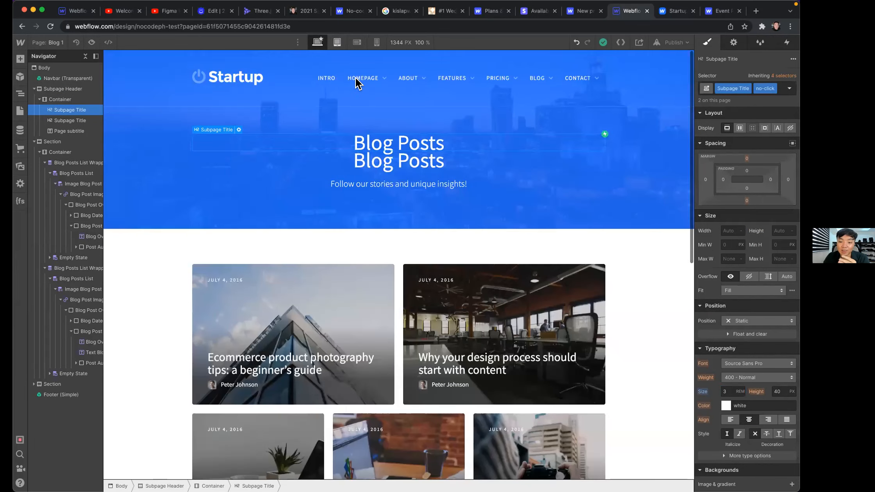
click(339, 44)
click(356, 43)
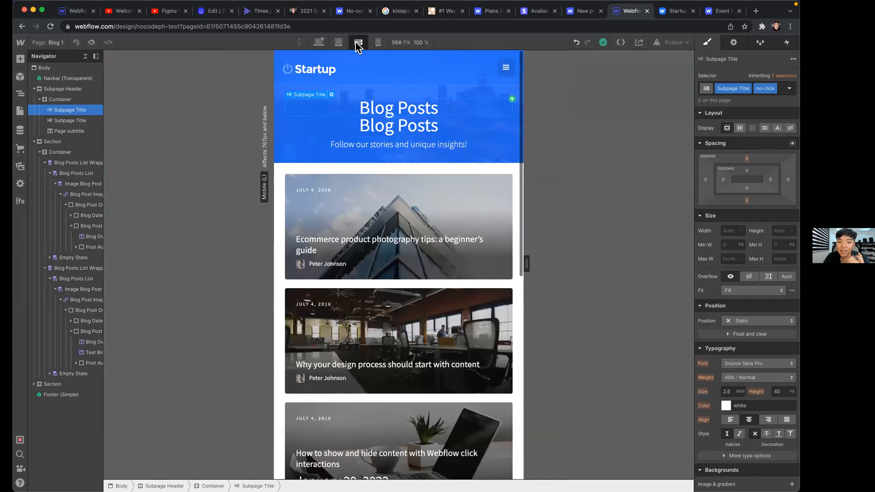
click(373, 45)
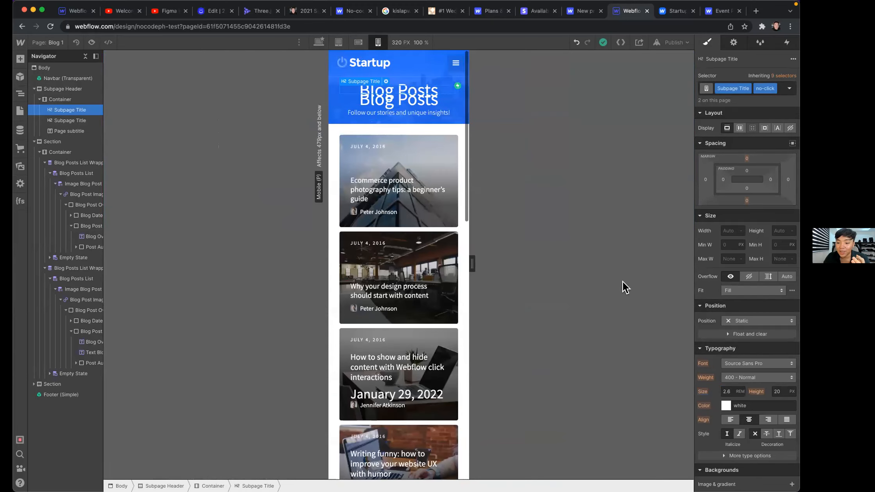
click(728, 393)
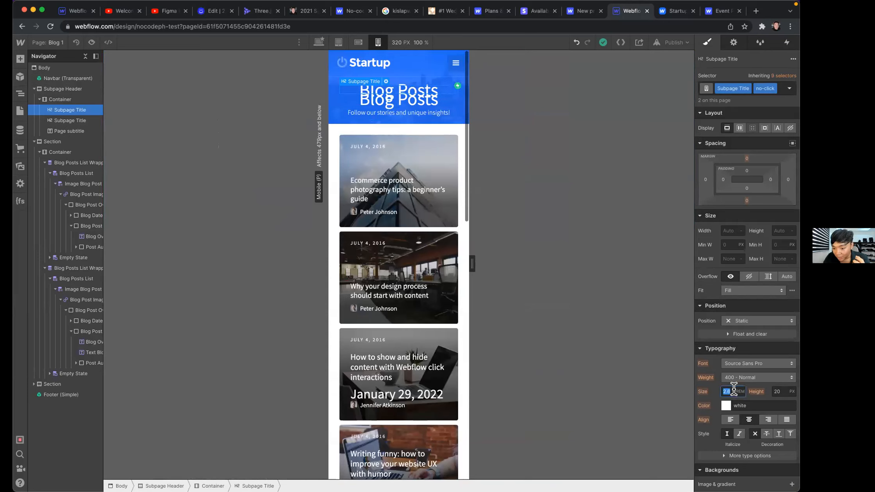
click(705, 391)
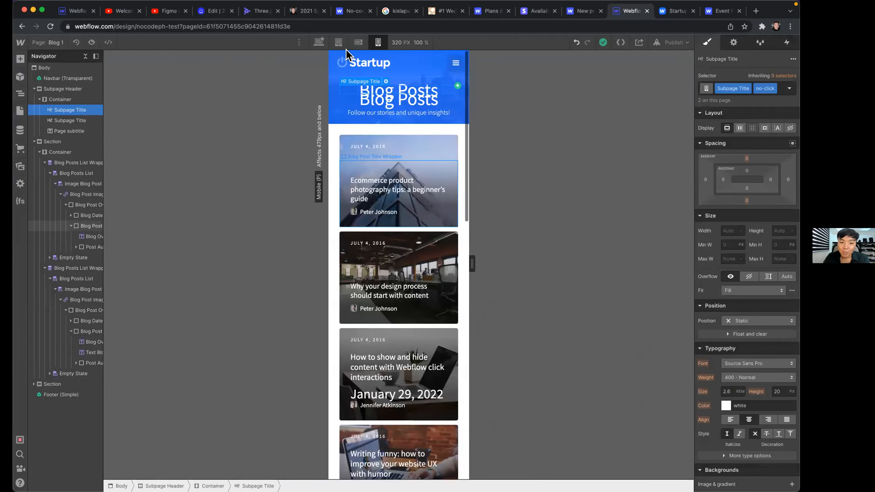
click(339, 42)
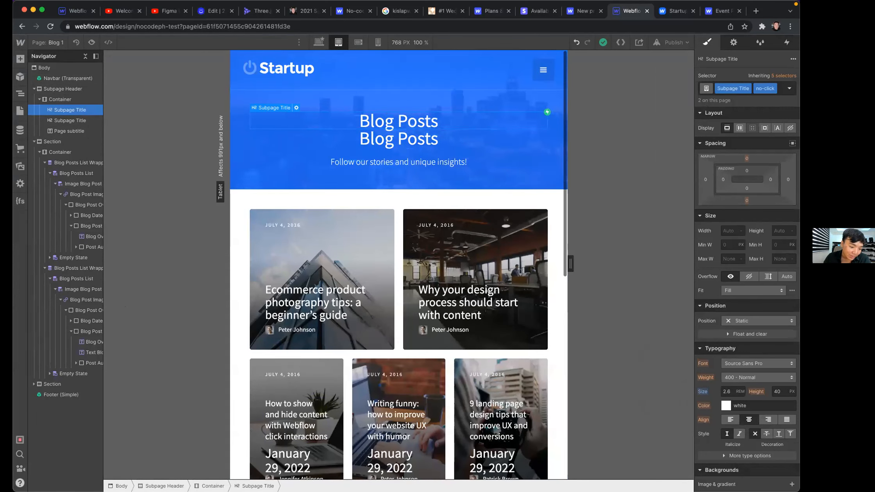
Show the CSS Preview of the selected title, narrow the browser window and place the preview beside the style settings
click(20, 483)
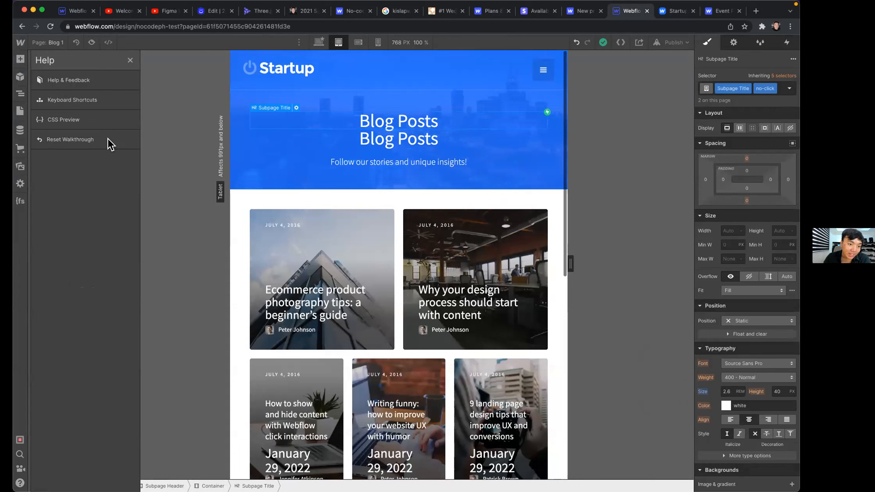
click(118, 122)
drag(118, 343, 620, 265)
drag(798, 179, 688, 180)
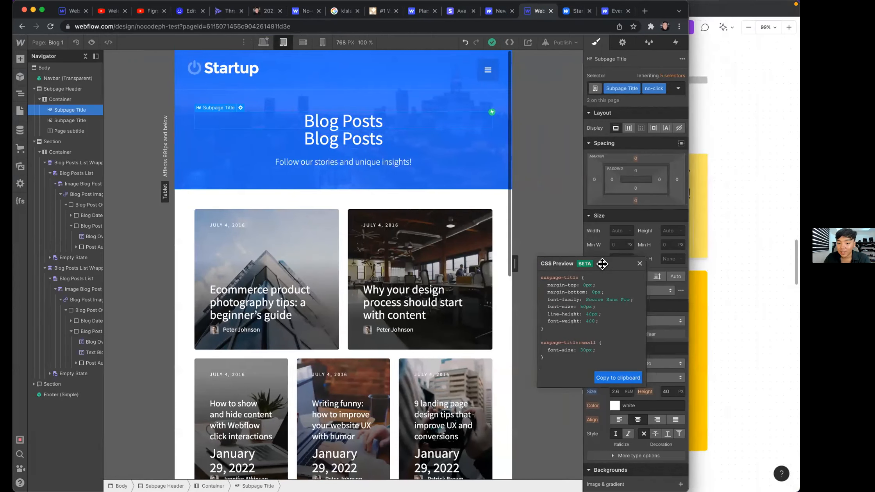
drag(601, 260, 529, 256)
scroll(381, 91, up, 5)
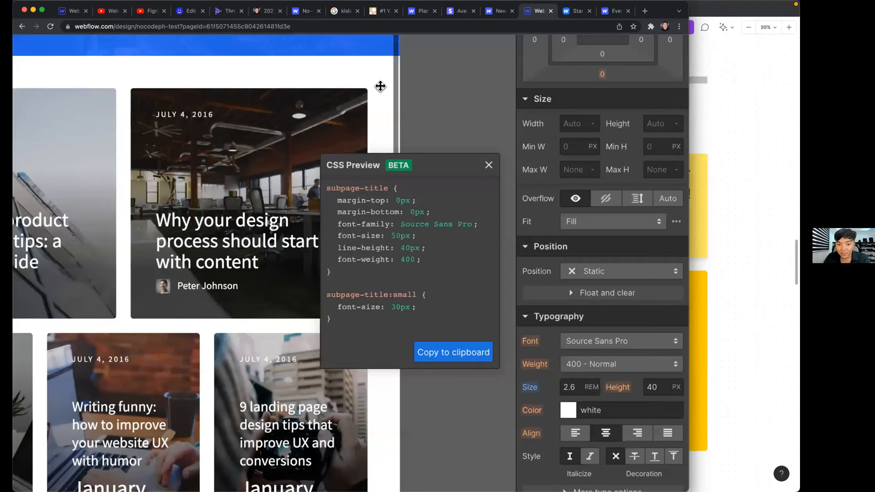
scroll(473, 188, up, 3)
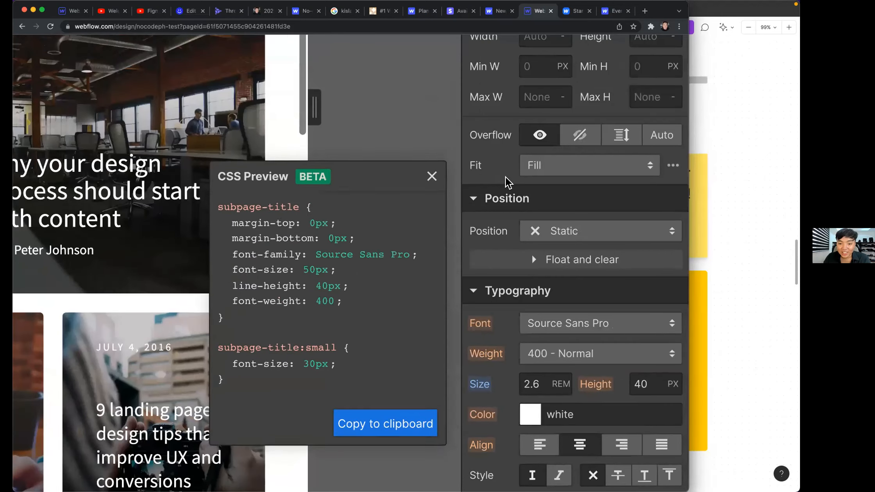
Change the upper title's tablet font size to 2.8 rem
scroll(510, 173, down, 5)
click(530, 170)
key(BackSpace)
text(8)
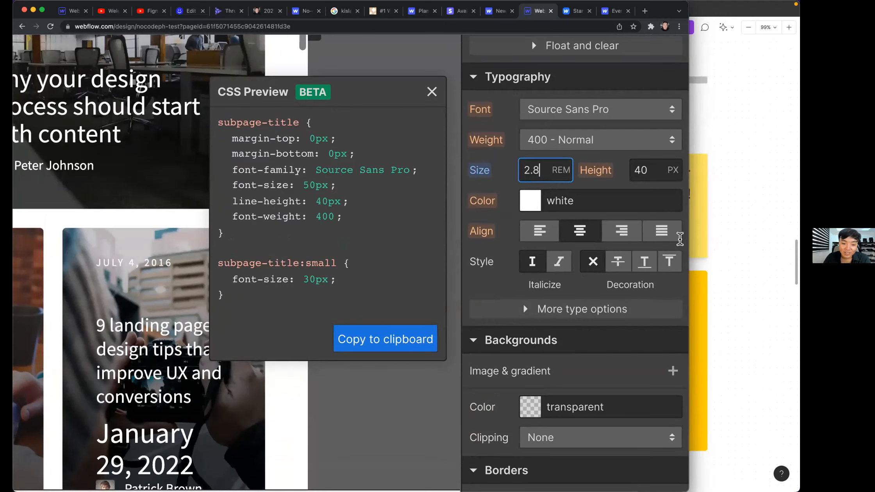
Close and reopen the CSS Preview for the upper title, and examine its subpage-title rules for each breakpoint
click(431, 93)
scroll(414, 221, down, 5)
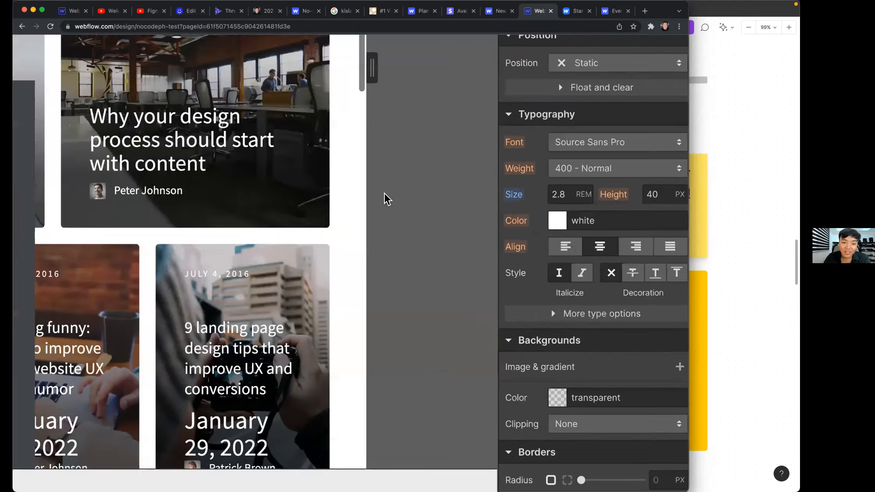
click(370, 137)
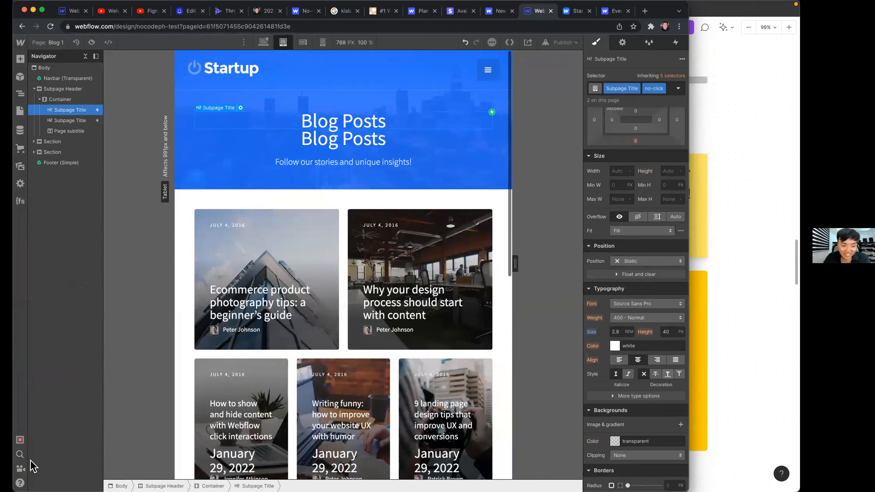
click(19, 483)
click(92, 125)
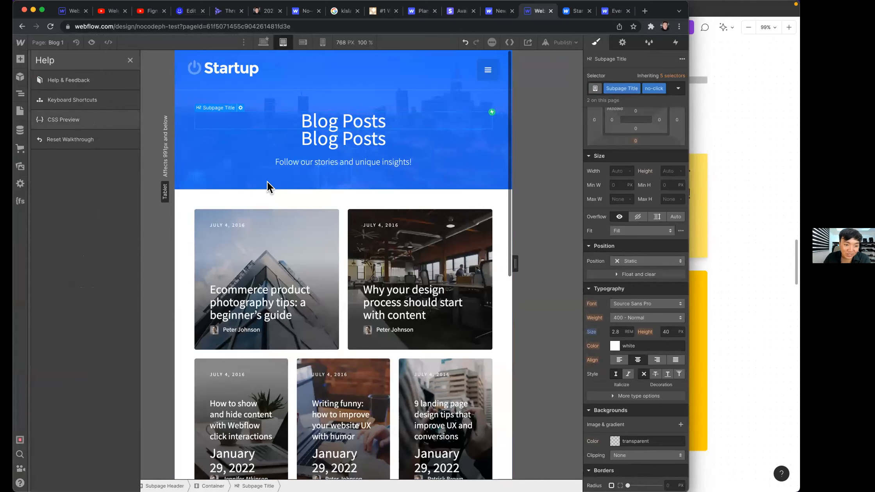
drag(104, 344, 525, 283)
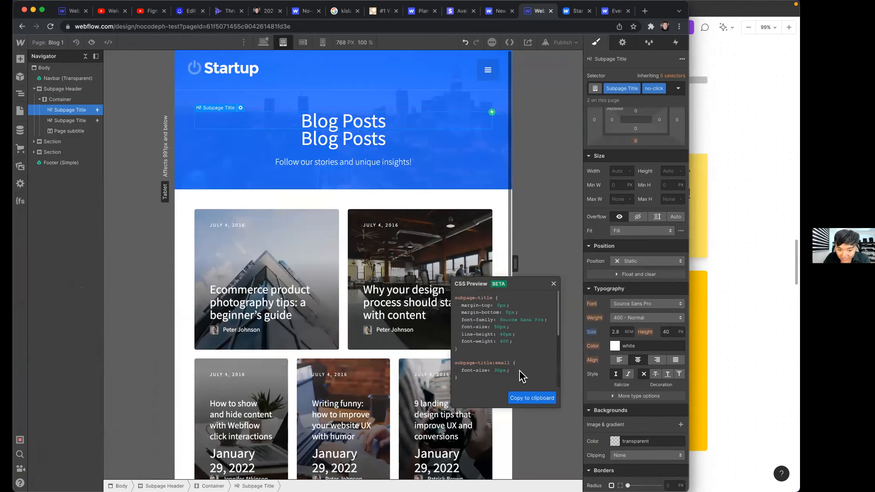
scroll(520, 370, up, 3)
scroll(386, 240, up, 4)
scroll(496, 325, down, 5)
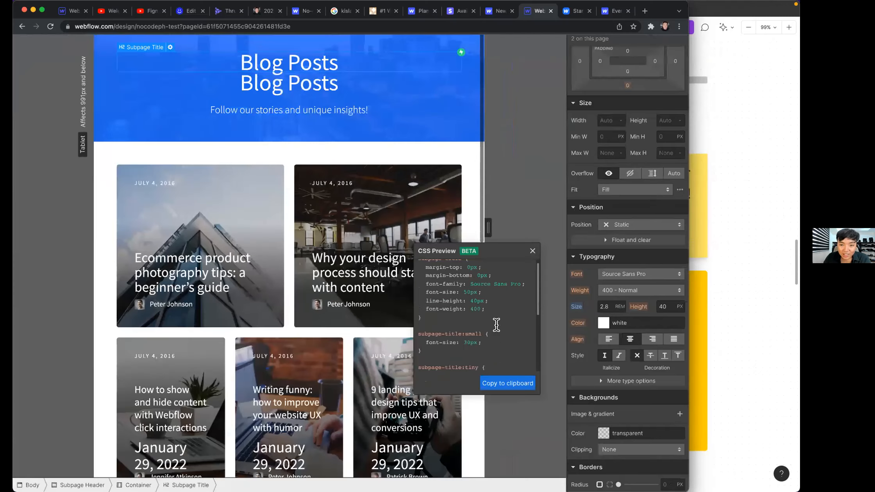
scroll(503, 328, down, 2)
scroll(503, 329, up, 3)
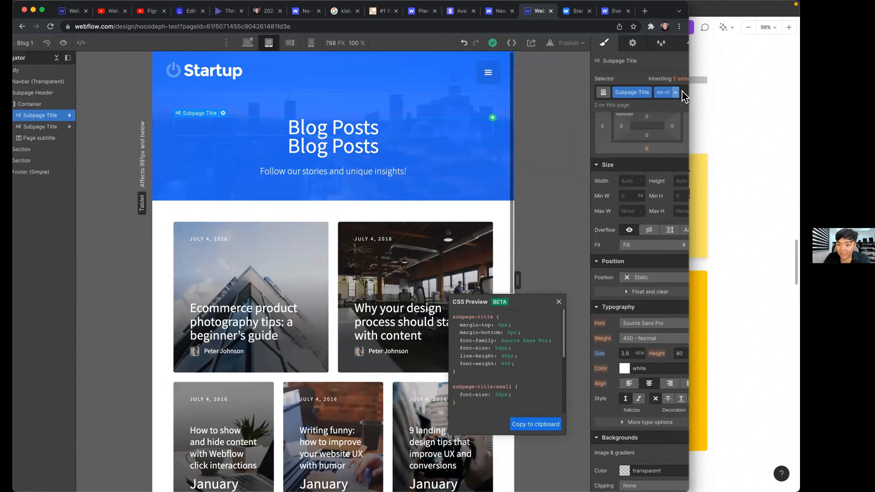
Remove the no-click combo class from the upper title, set its tablet font size to 48 px and reposition the CSS Preview
click(685, 97)
key(BackSpace)
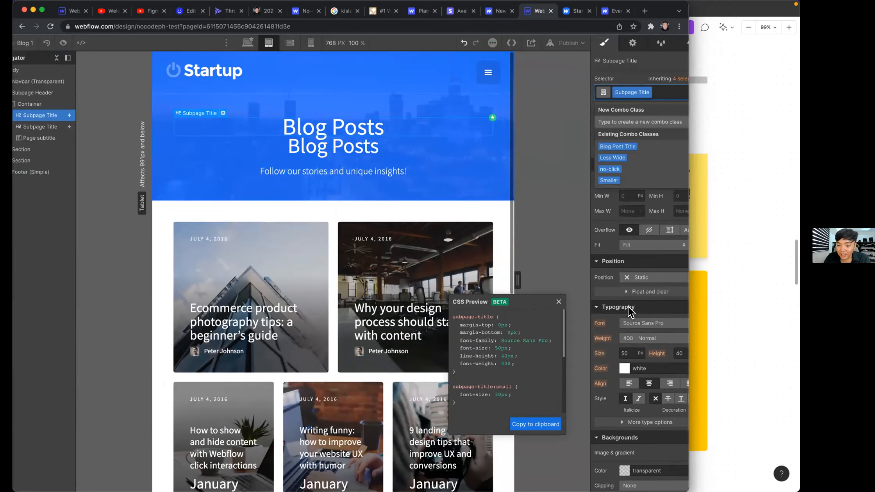
click(600, 351)
click(601, 353)
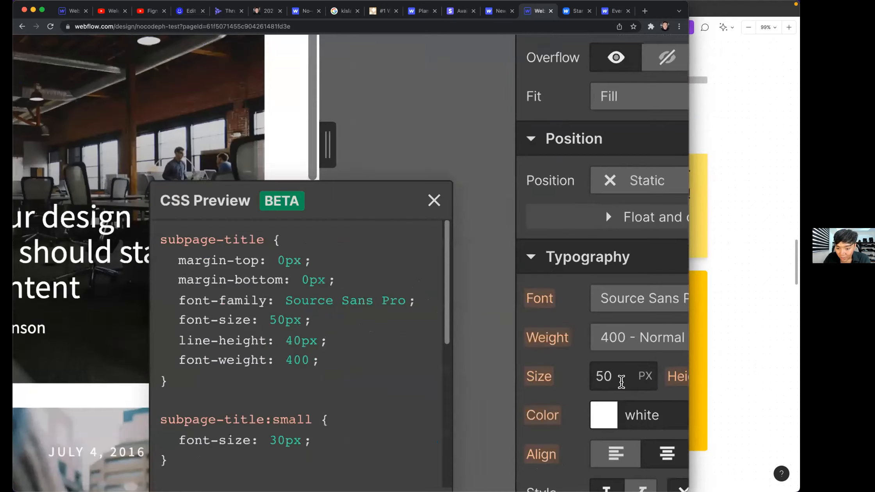
click(631, 353)
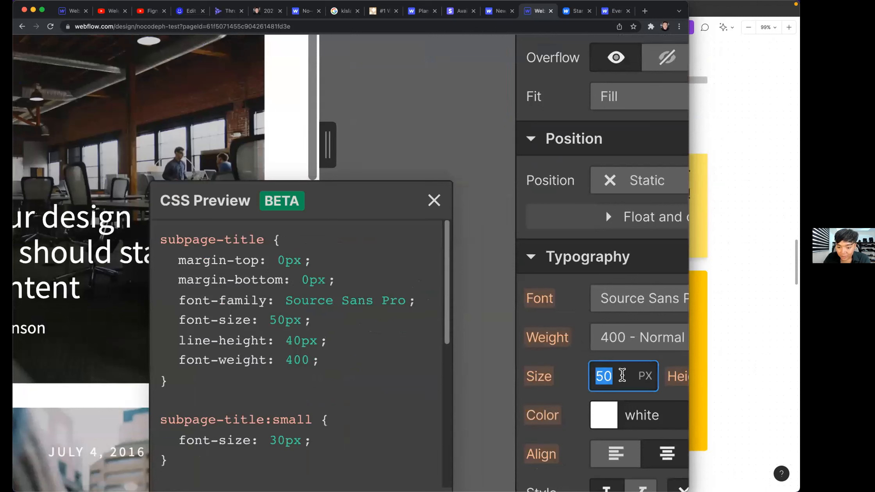
text(48)
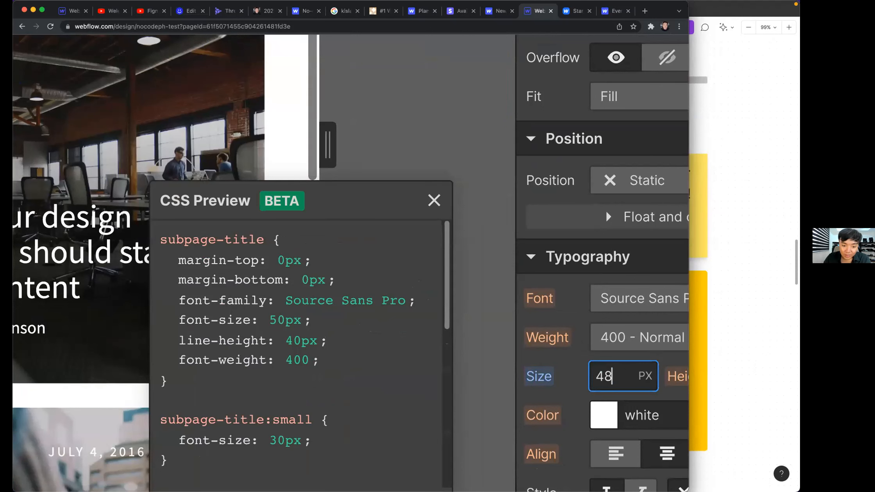
drag(377, 191, 462, 103)
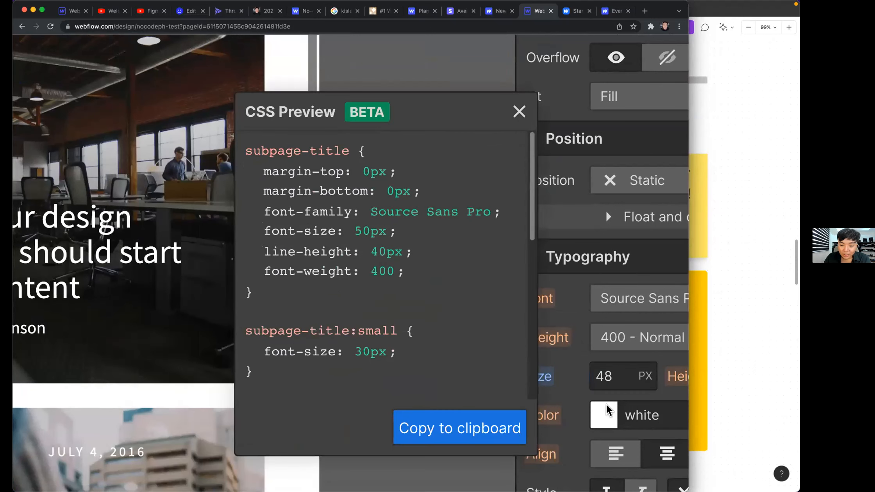
Set the upper title's tablet font size to 69 px and close the CSS Preview
click(622, 377)
drag(623, 377, 586, 344)
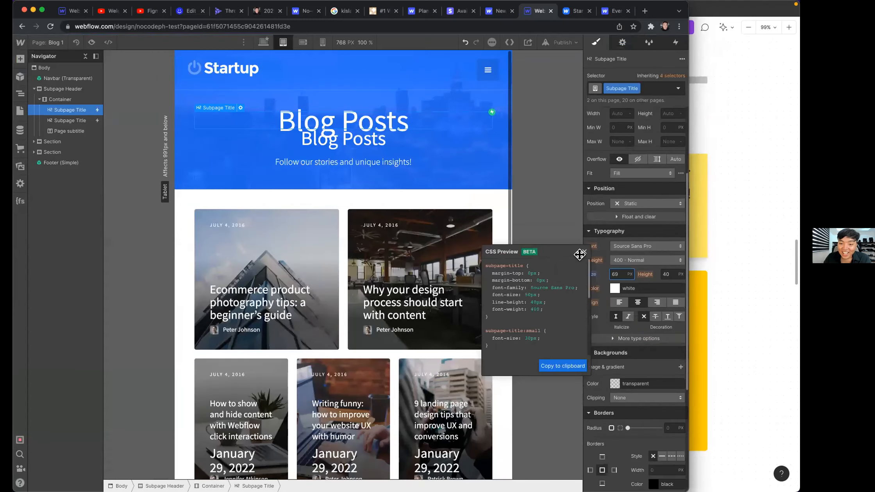
click(584, 252)
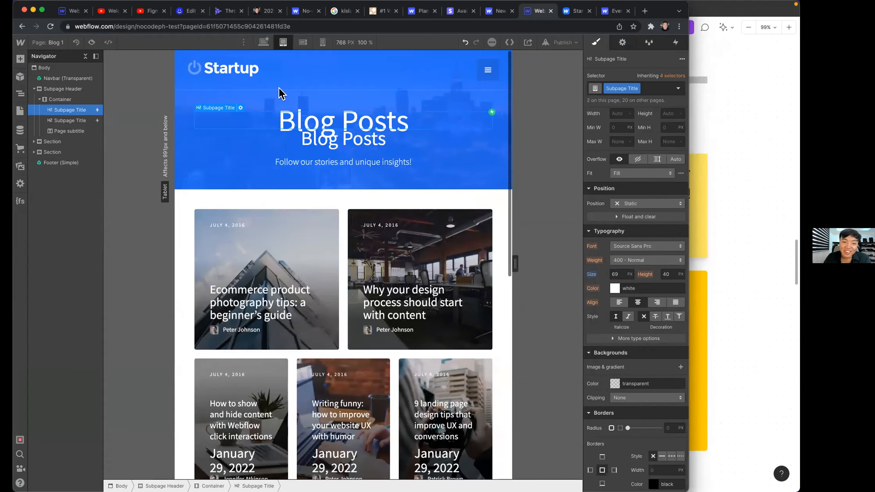
Switch to the desktop breakpoint, show the CSS Preview for the upper title and place it beside the style settings
click(262, 41)
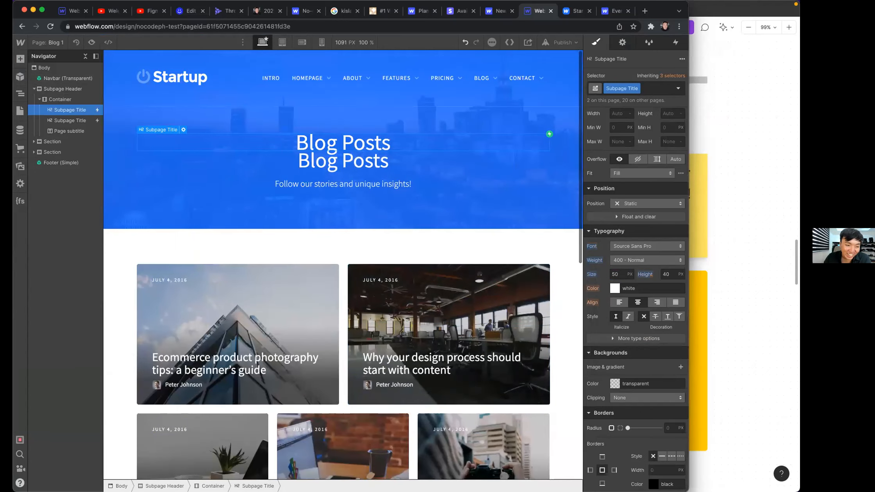
click(20, 483)
click(73, 149)
drag(610, 284, 535, 226)
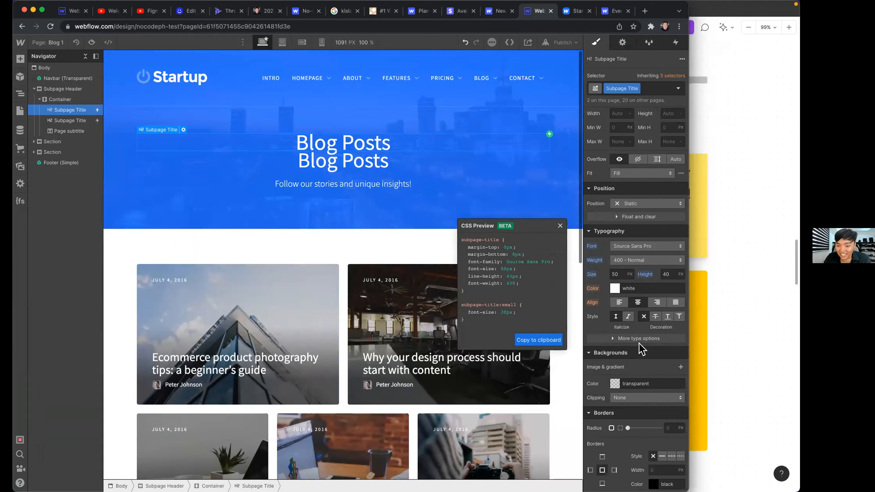
Raise the upper title's desktop font size to 288 px with the CSS Preview in view, and close the preview
scroll(633, 320, down, 3)
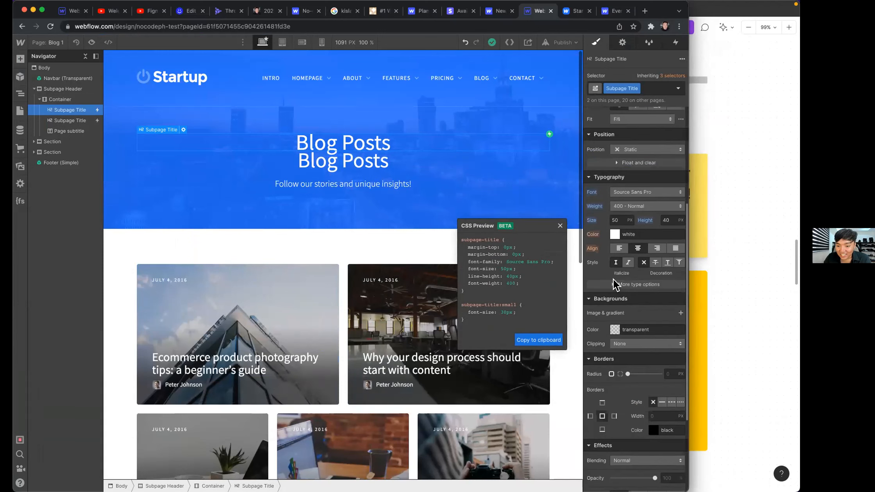
scroll(560, 257, up, 1)
scroll(624, 176, up, 3)
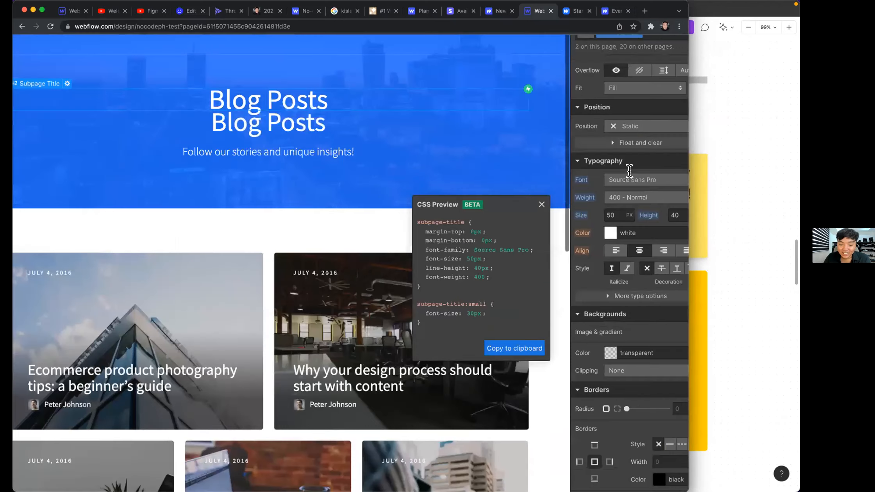
scroll(629, 171, up, 5)
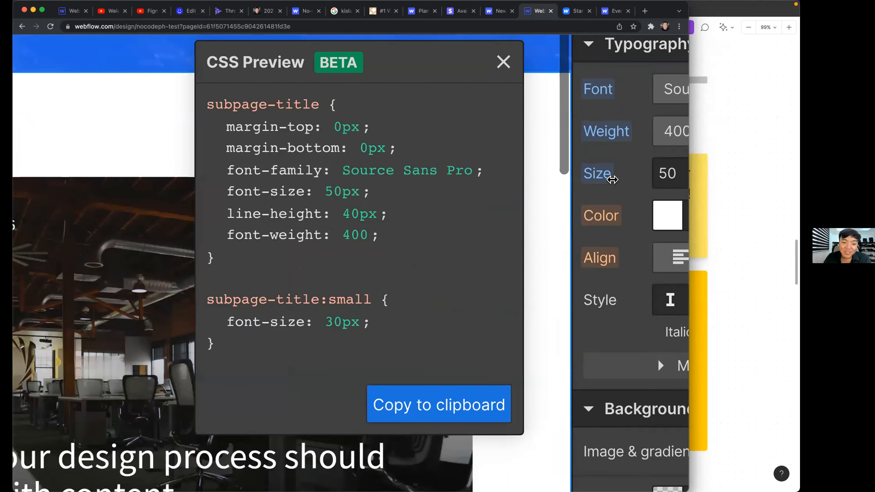
scroll(612, 179, right, 3)
drag(579, 186, 384, 191)
key(Down)
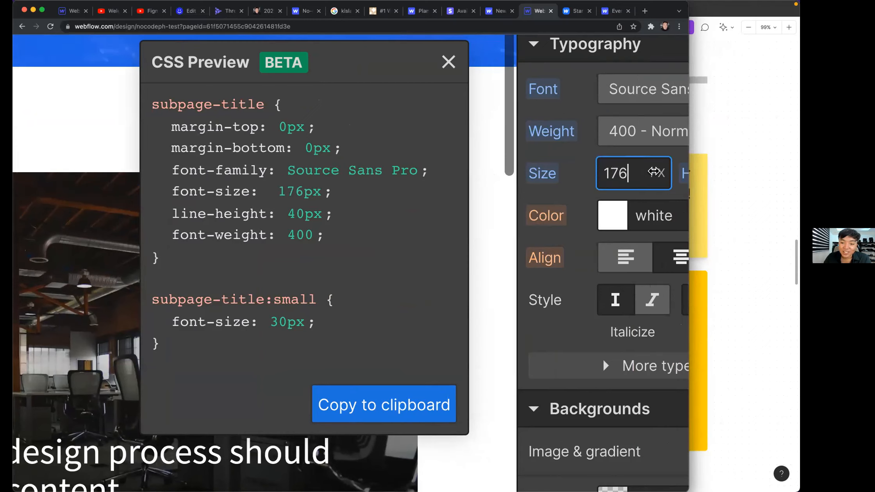
drag(791, 173, 705, 186)
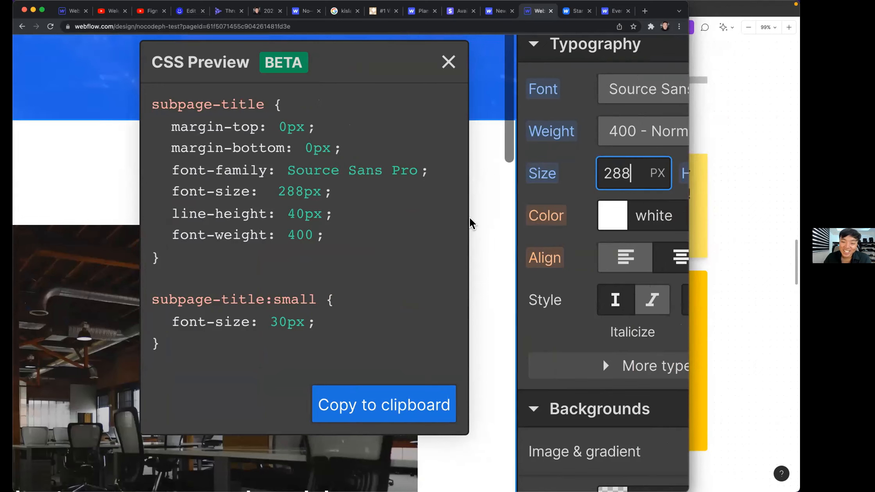
click(448, 61)
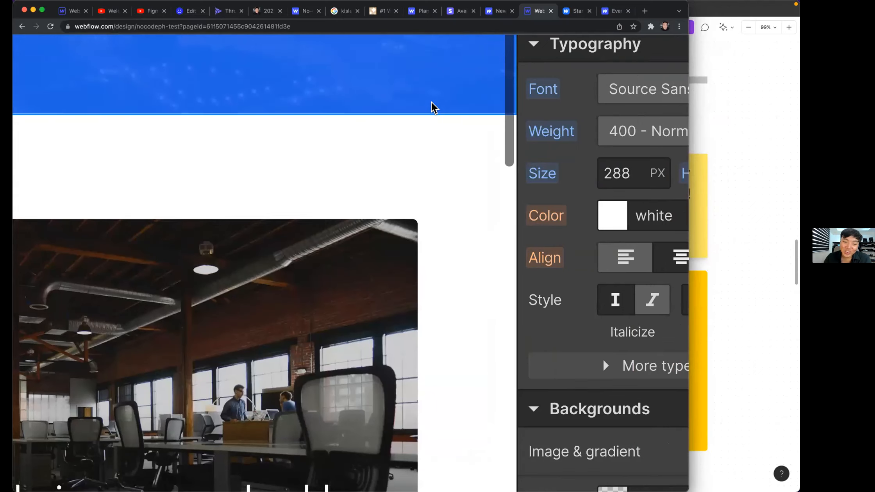
Set the upper title's desktop font size to 3 rem and enlarge the browser window to fill the screen
key(super+minus)
key(super+minus)
key(super+minus)
key(super+minus)
key(super+minus)
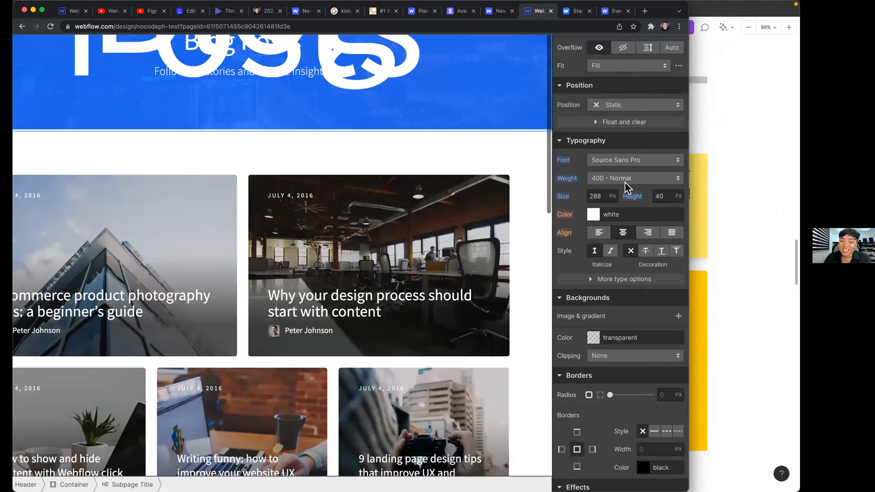
key(super+minus)
scroll(577, 264, down, 2)
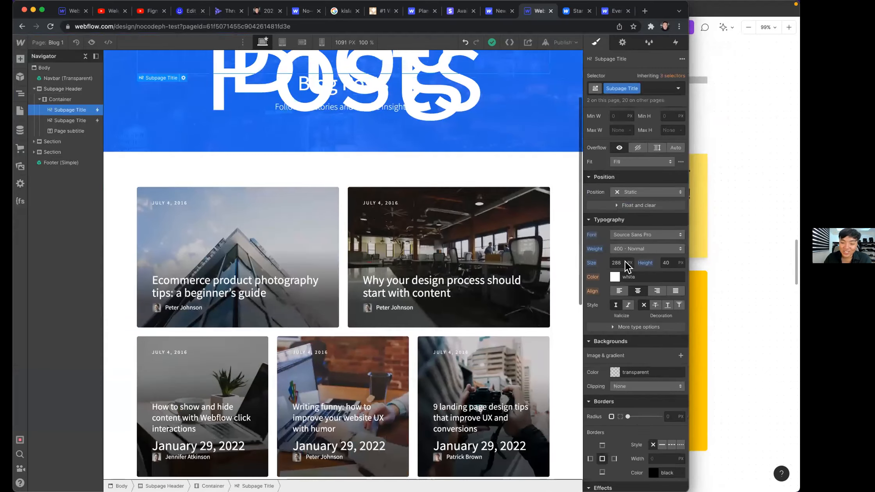
scroll(547, 267, up, 1)
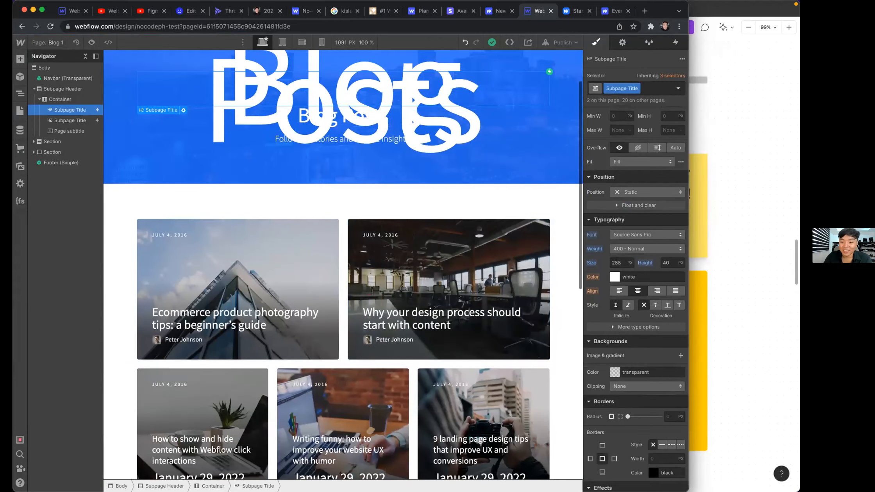
key(Return)
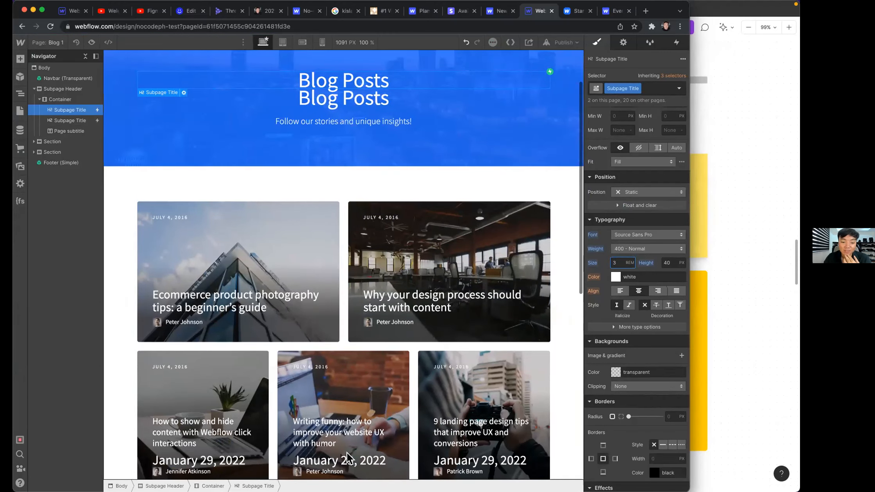
key(ctrl+alt+Return)
Switch to the Intro to Webflow board in Figma and go to the Chismisan Zone (Q&A) section
mouse_move(318, 484)
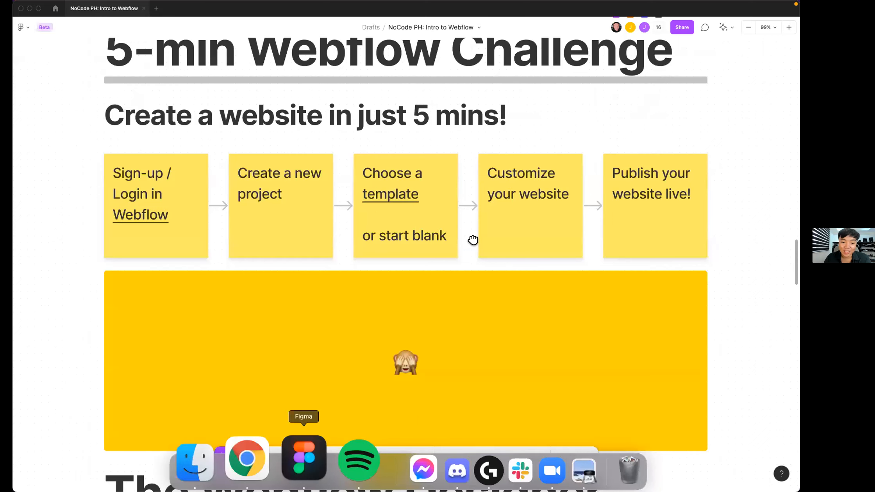
drag(475, 280, 467, 286)
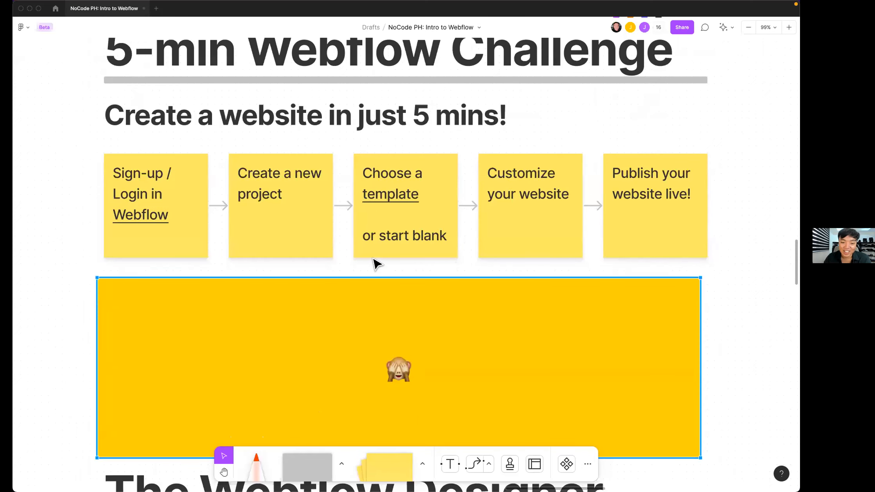
scroll(357, 237, down, 10)
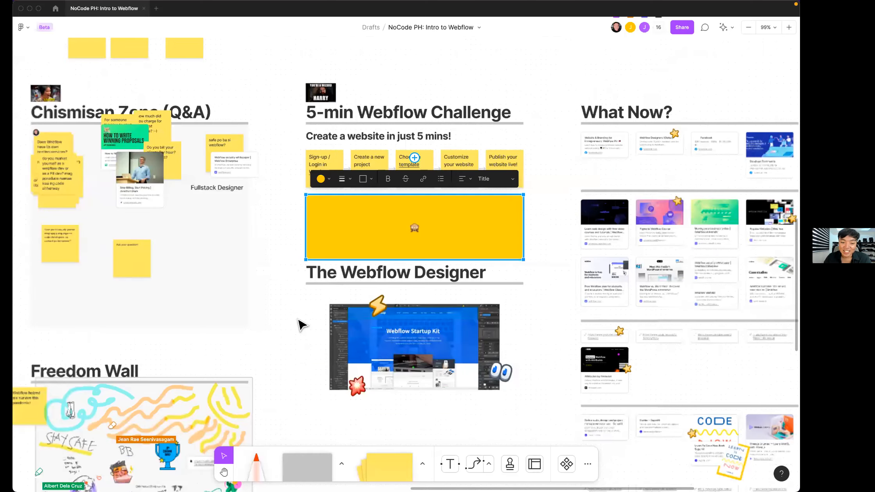
scroll(137, 172, up, 10)
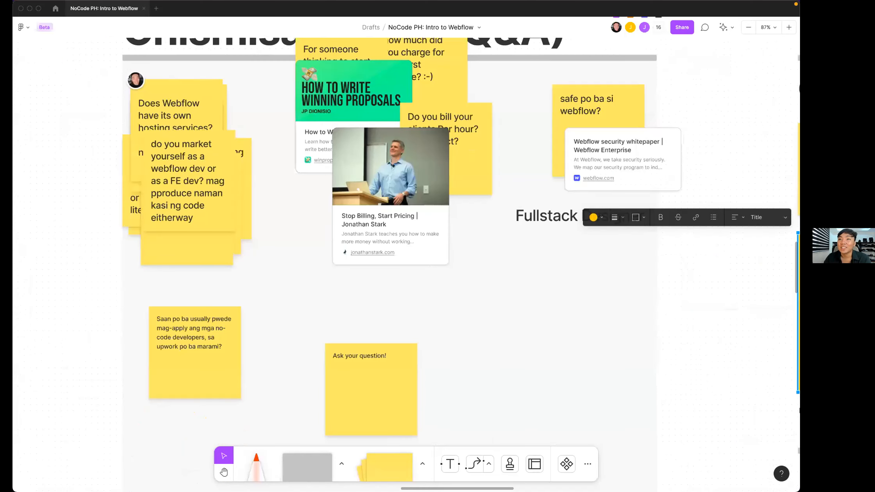
scroll(360, 353, down, 1)
Duplicate the "Ask your question!" sticky note and enter "pwede mag import ng fonts? font awesome or google fonts?" in one of the two
drag(360, 353, 319, 316)
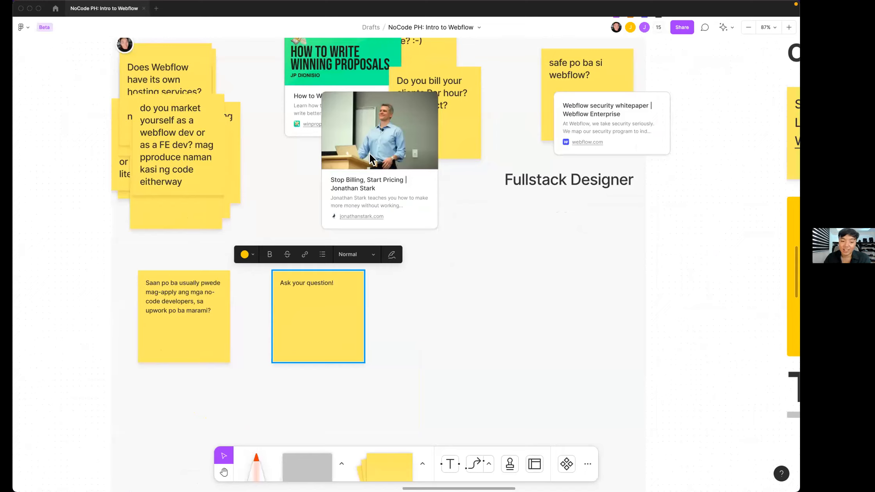
click(416, 301)
drag(344, 303, 558, 296)
drag(537, 286, 310, 297)
double_click(313, 303)
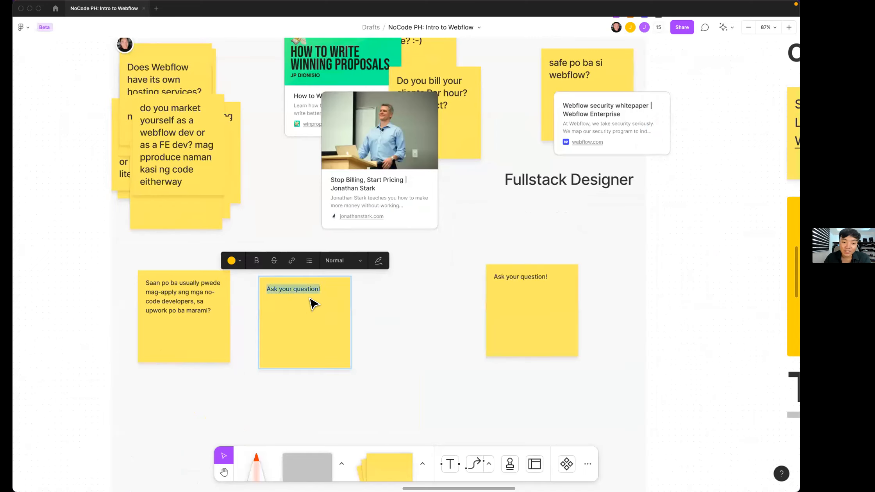
text(pwede mag import ng fonts? font awesome or google fonts?)
click(436, 300)
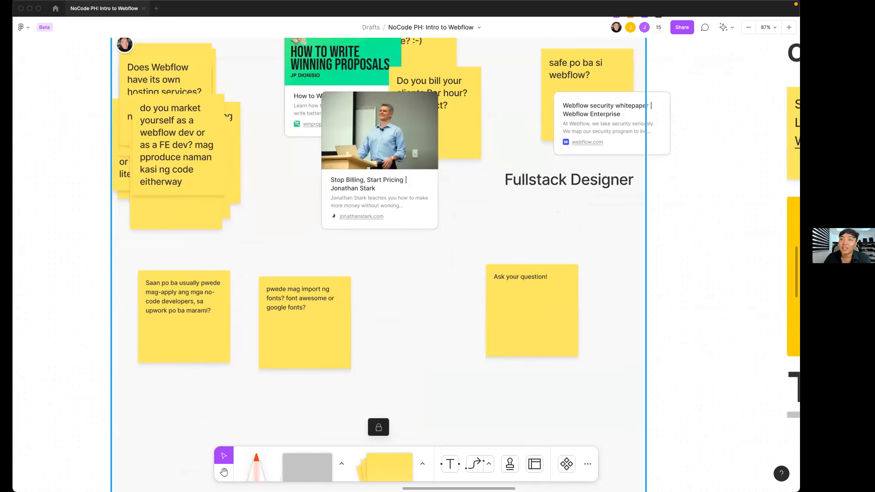
click(651, 241)
scroll(588, 231, down, 3)
scroll(553, 227, right, 1)
click(314, 254)
key(super+Tab)
key(super+Tab)
key(super+Tab)
key(super+shift+Tab)
key(super+shift+Tab)
key(super+shift+Tab)
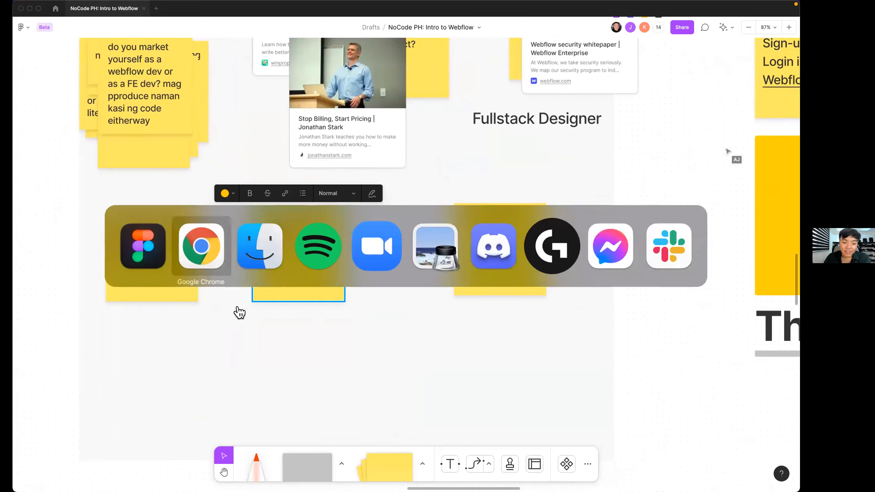
scroll(341, 280, left, 3)
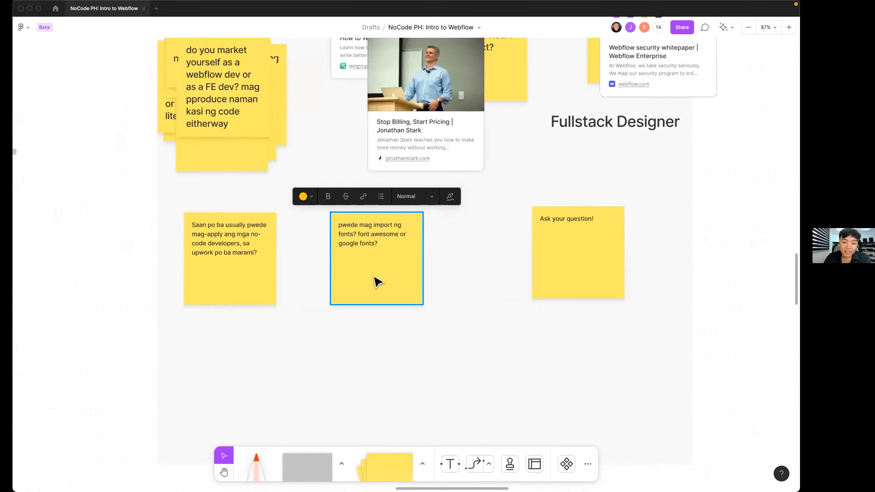
Swap the no-code jobs question note with the font import question note, and enlarge the font question for reading
click(224, 279)
drag(369, 275, 344, 250)
drag(235, 293, 490, 323)
drag(357, 245, 253, 292)
drag(465, 291, 361, 267)
drag(217, 266, 224, 254)
scroll(223, 254, up, 5)
scroll(228, 258, up, 3)
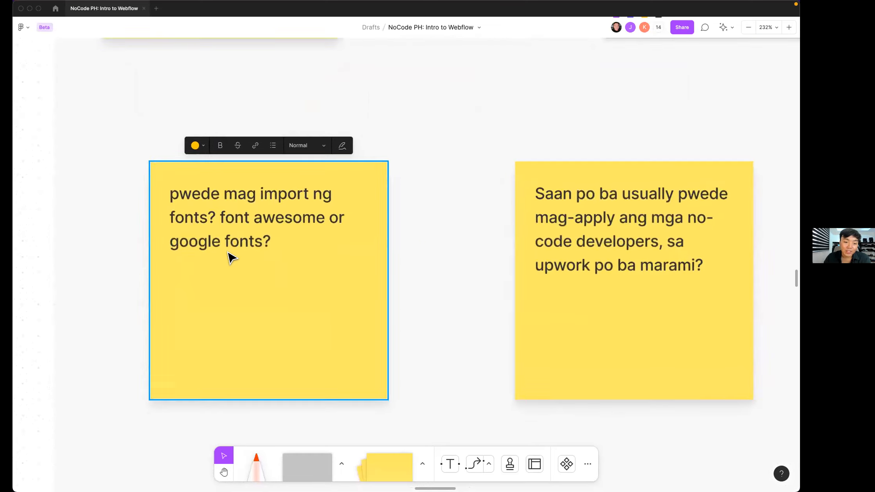
scroll(235, 256, down, 2)
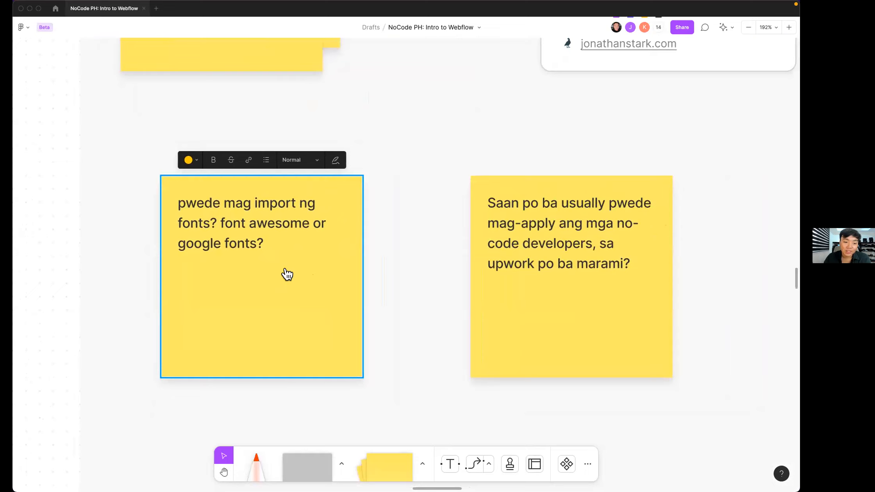
Switch to Webflow in Chrome and show the font settings of the nocodeph-test project
scroll(287, 275, right, 2)
key(super+Tab)
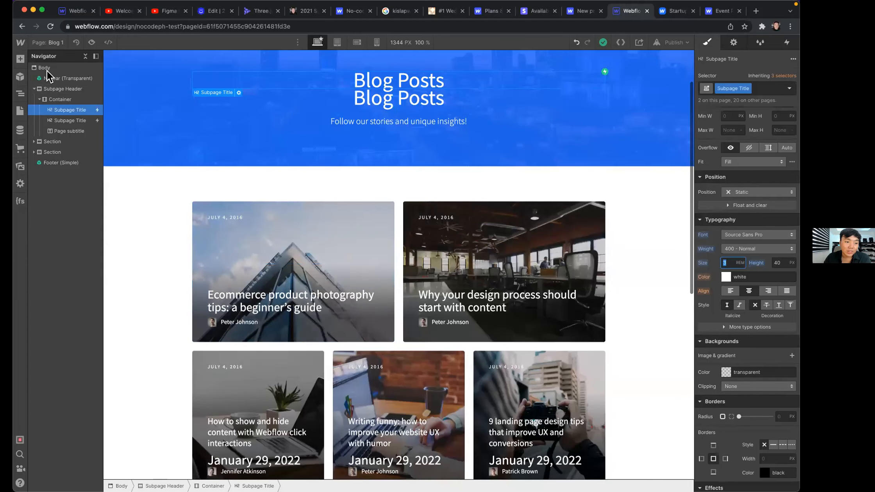
click(21, 43)
click(58, 66)
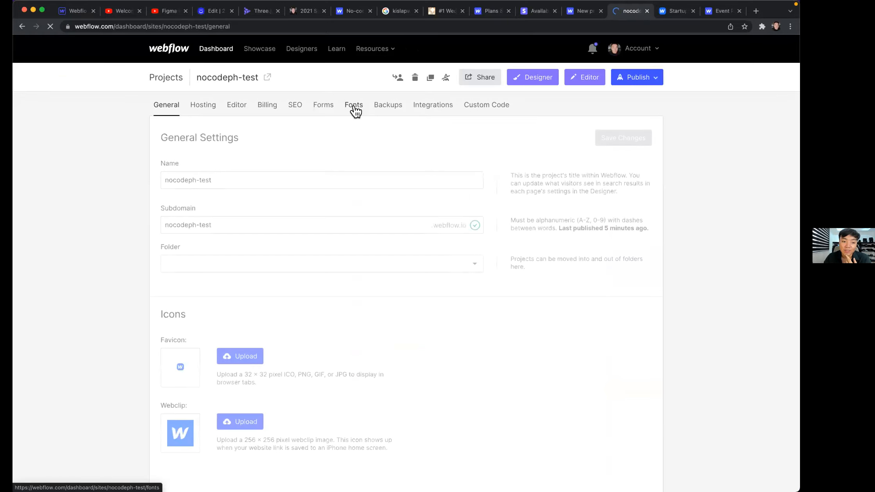
click(354, 109)
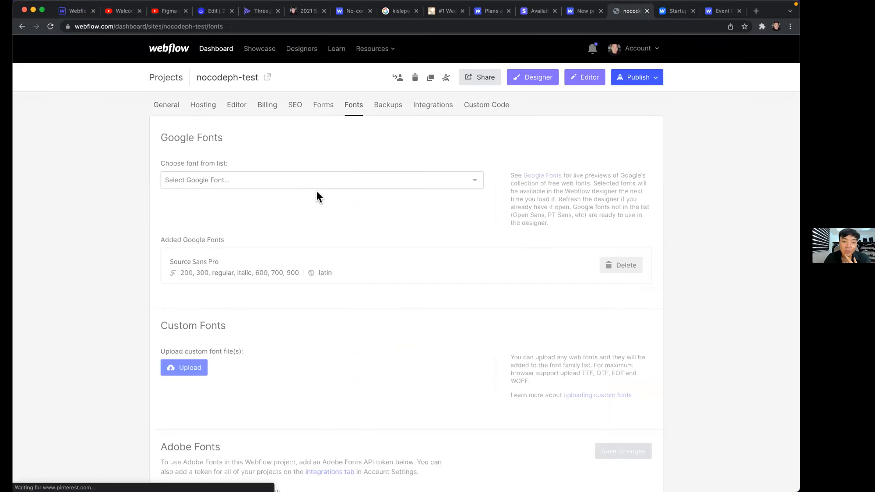
Examine the custom font upload and Adobe Fonts options, reading which font file formats are supported
scroll(312, 195, down, 5)
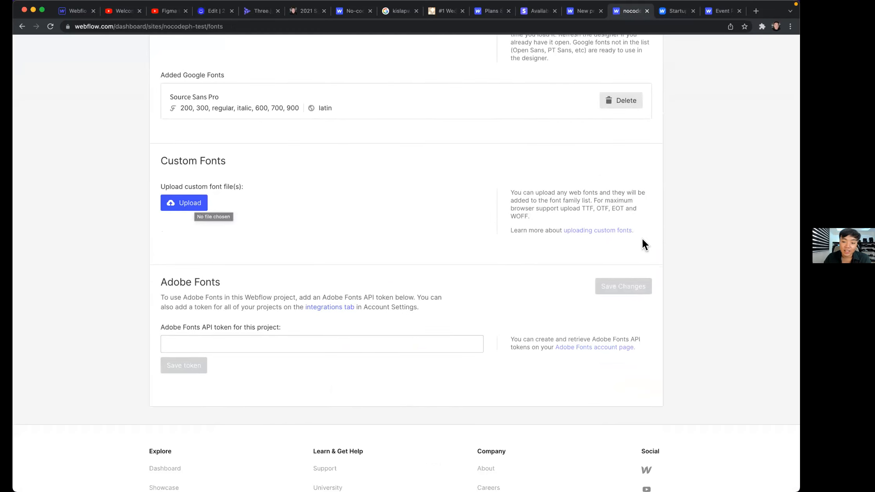
scroll(638, 228, up, 5)
scroll(508, 193, up, 1)
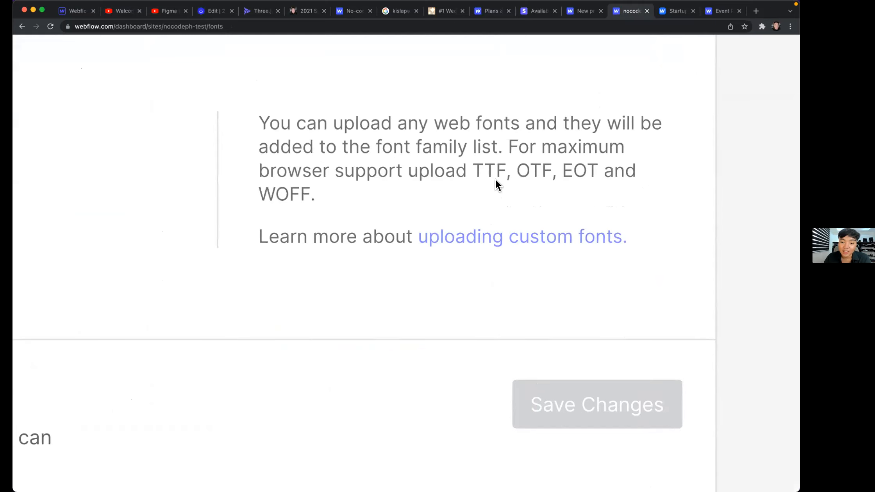
drag(504, 182, 469, 164)
click(480, 190)
click(473, 165)
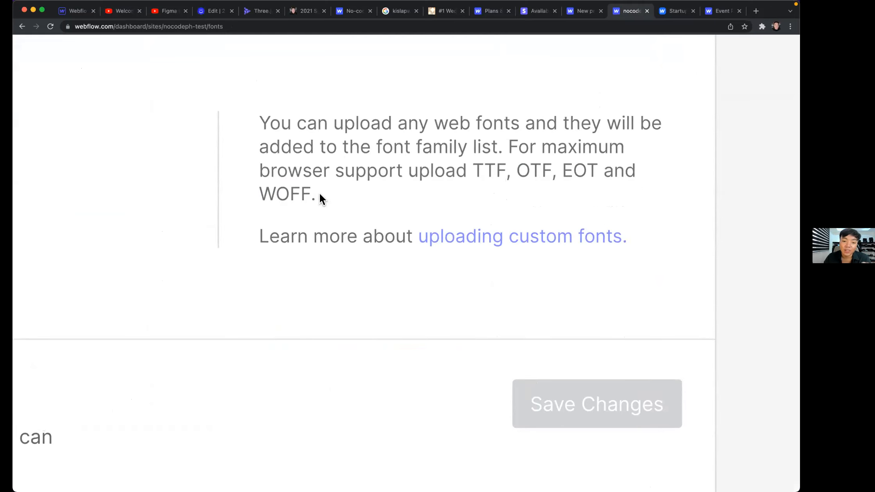
triple_click(276, 186)
click(313, 191)
double_click(509, 164)
double_click(496, 167)
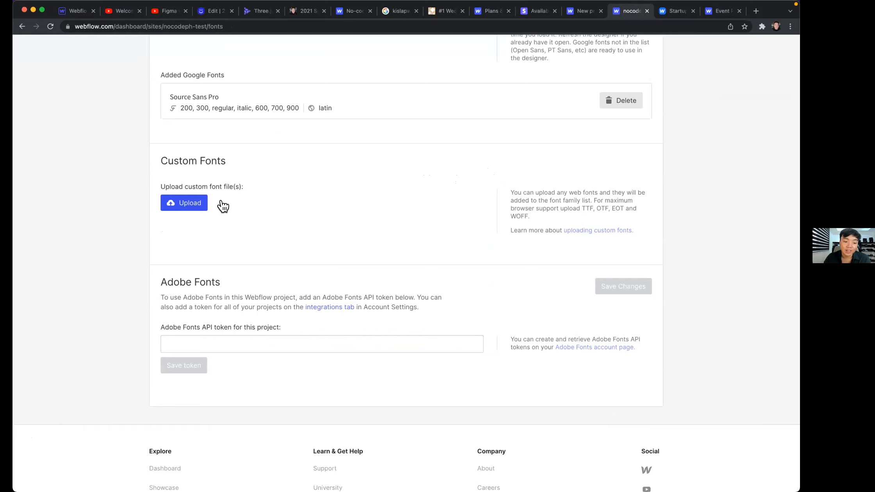
Browse the list of Google fonts available to add to the nocodeph-test project
scroll(343, 179, up, 5)
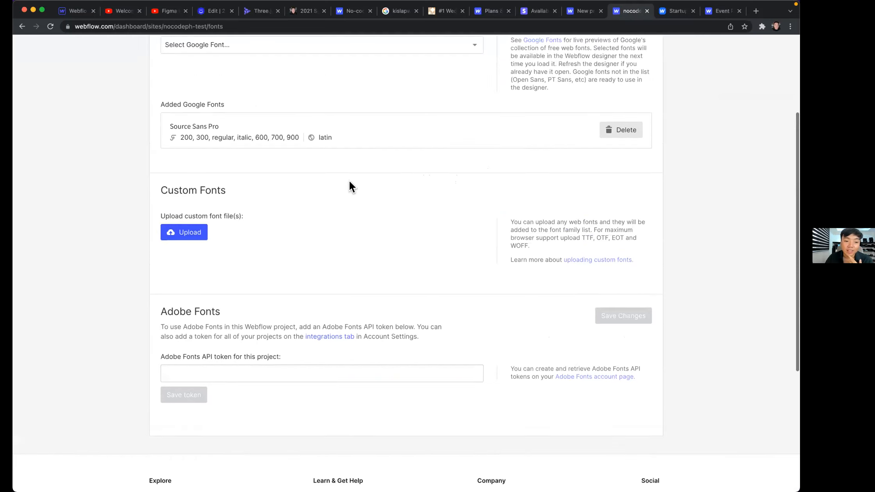
click(360, 186)
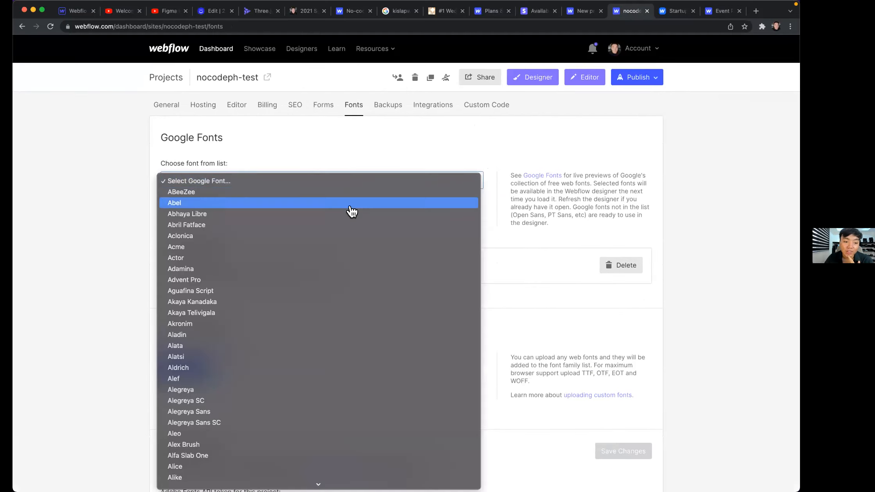
scroll(340, 235, down, 20)
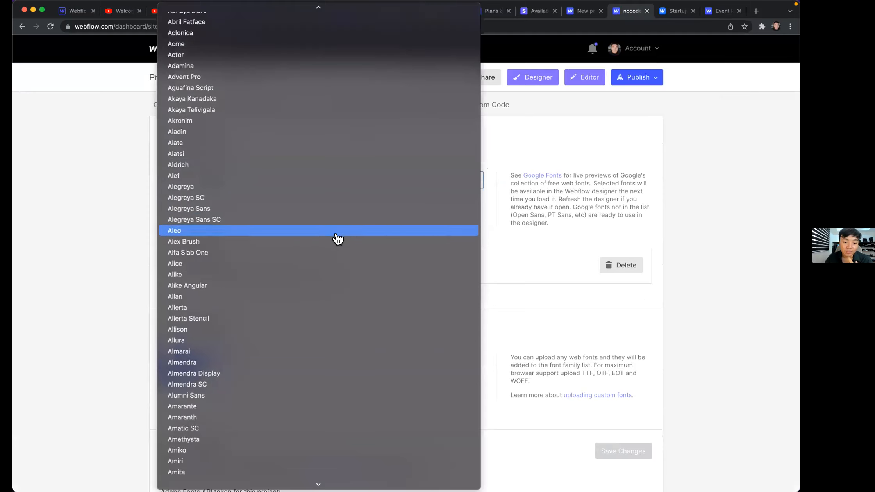
scroll(330, 283, down, 15)
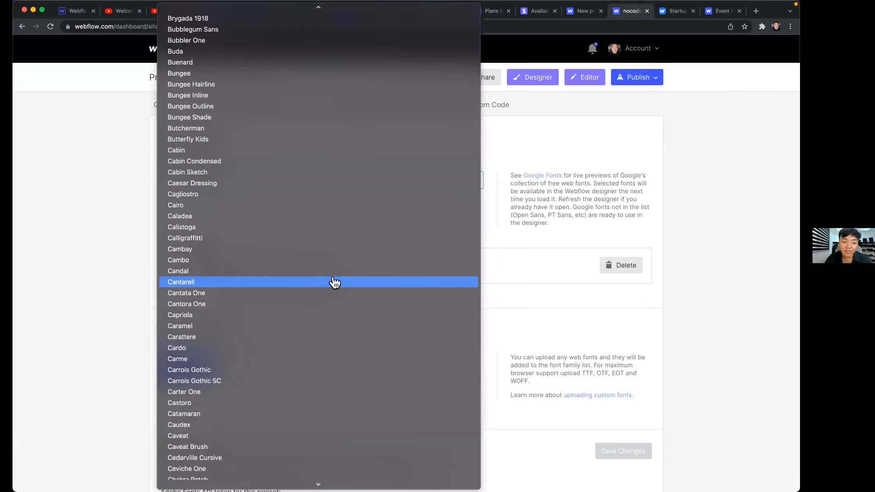
click(92, 274)
Search the web for "google fonts" in a new browser tab and look through the font families on the Google Fonts site
key(super+t)
text(google font)
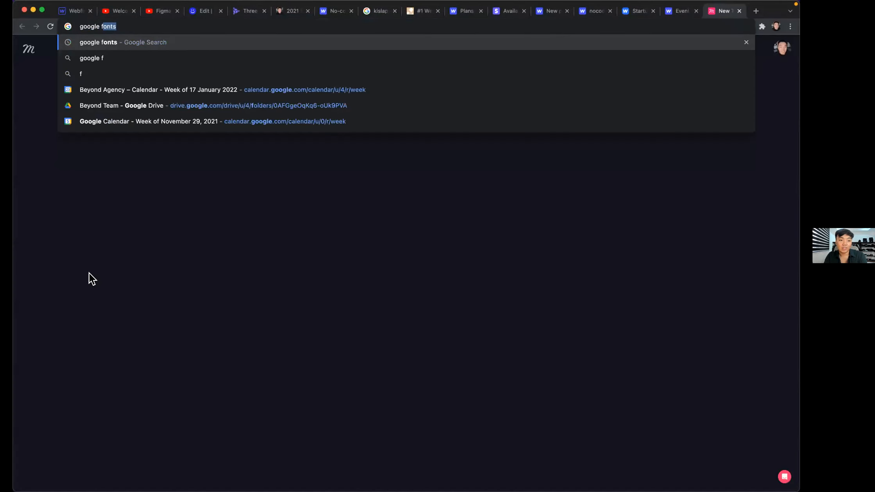
key(Return)
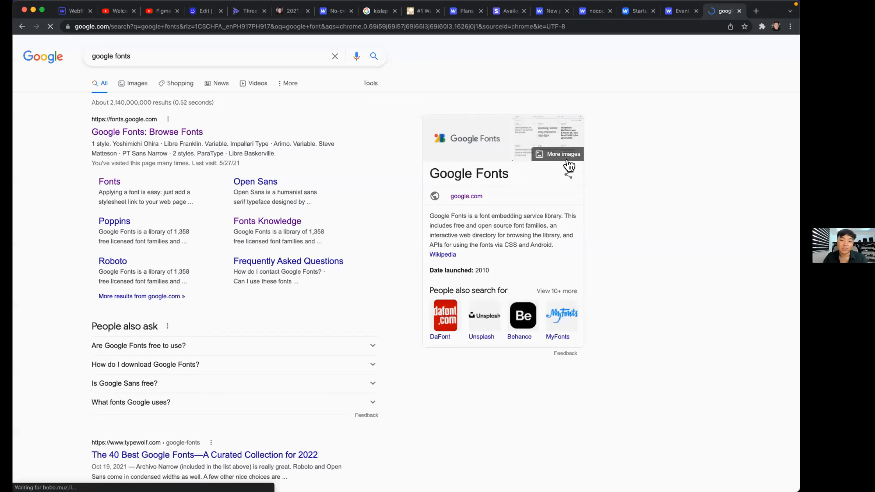
click(489, 146)
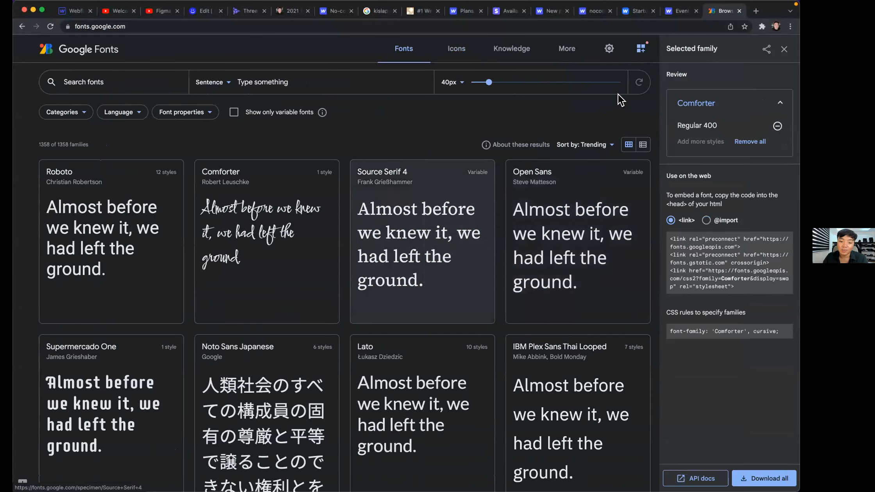
scroll(625, 98, down, 8)
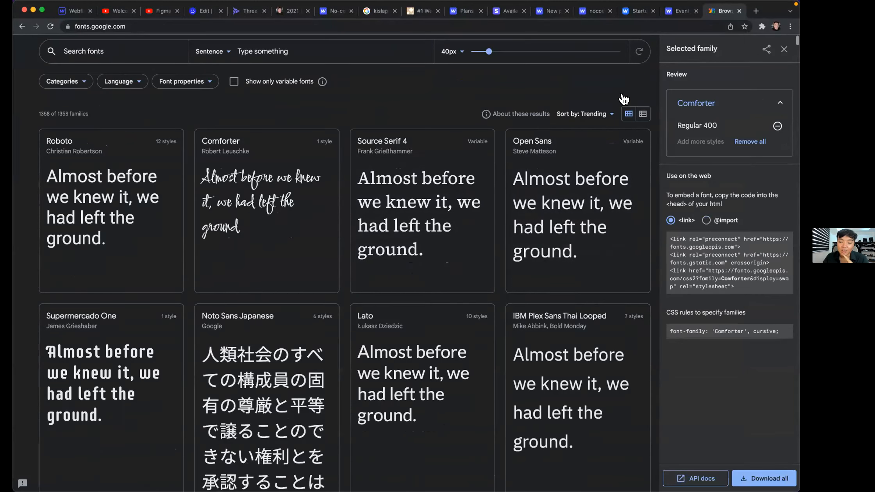
click(679, 16)
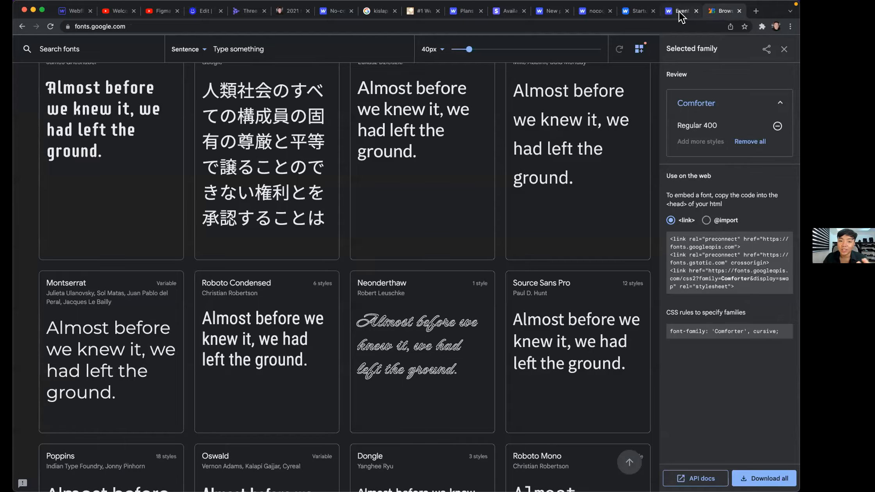
click(678, 13)
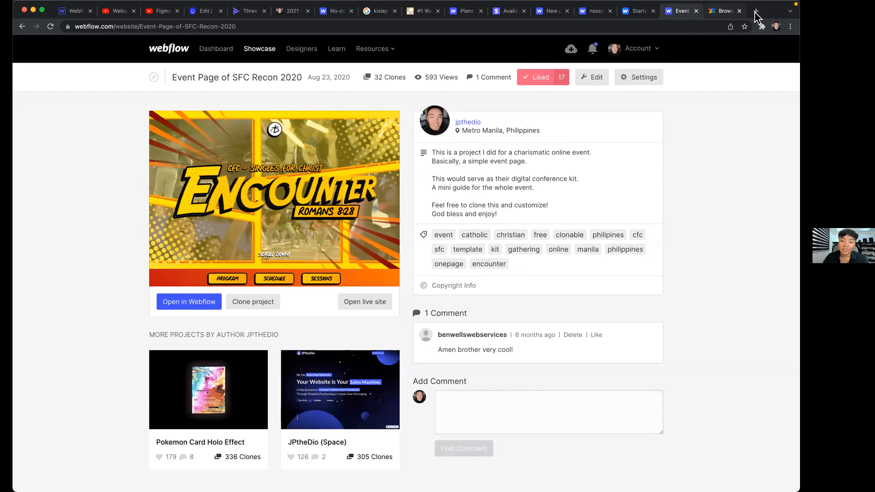
key(ctrl+Tab)
key(ctrl+shift+Tab)
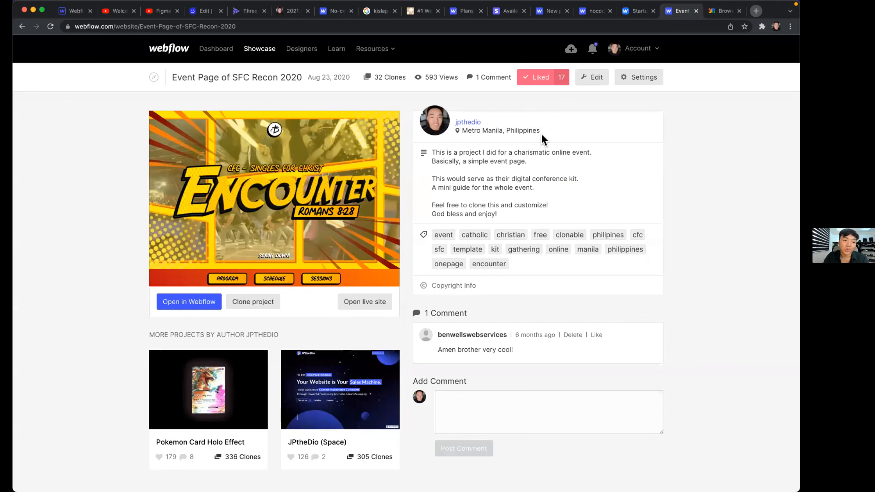
Search the web for "font css" in a new browser tab and look through the CSS Fonts tutorial on W3Schools
click(756, 10)
text(font )
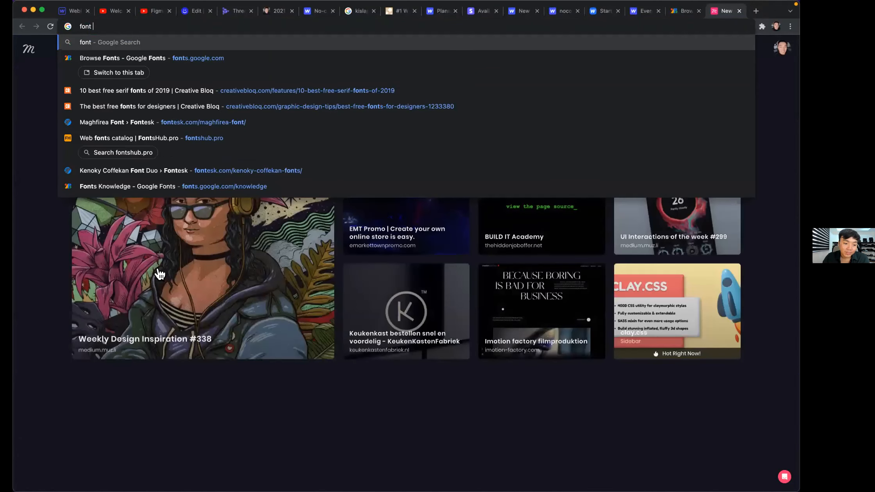
text(css)
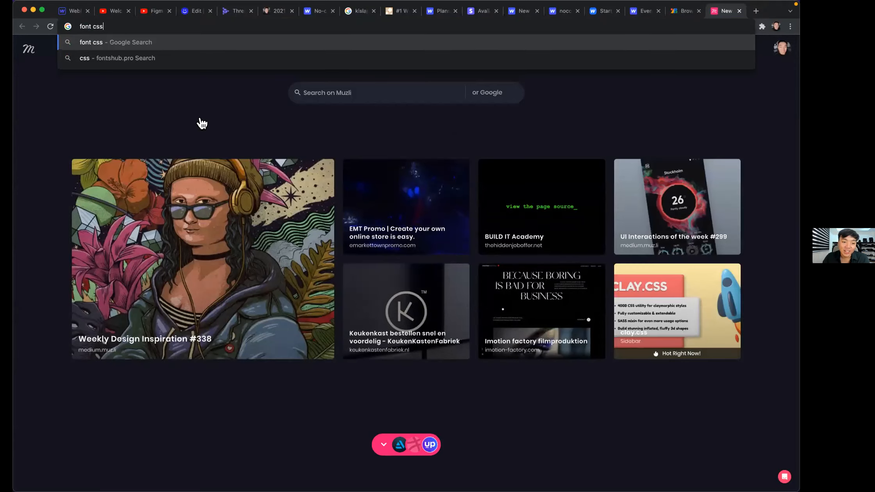
key(Return)
super+click(171, 131)
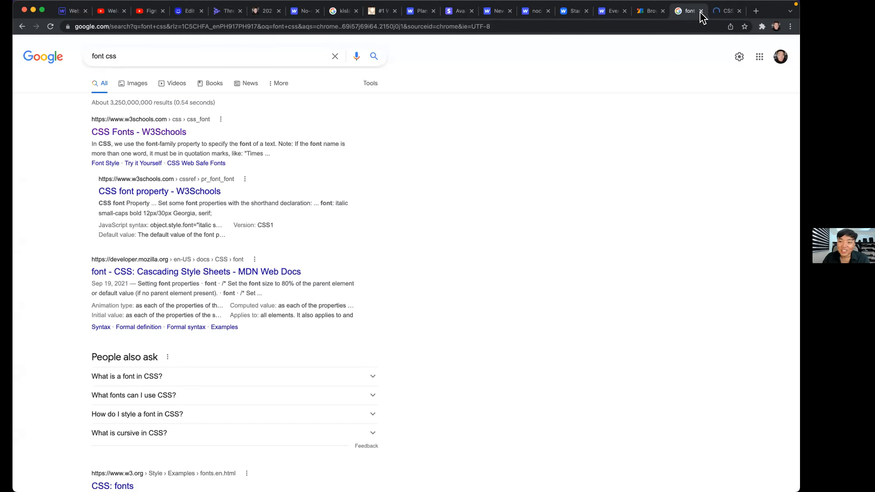
key(super+w)
scroll(377, 144, down, 15)
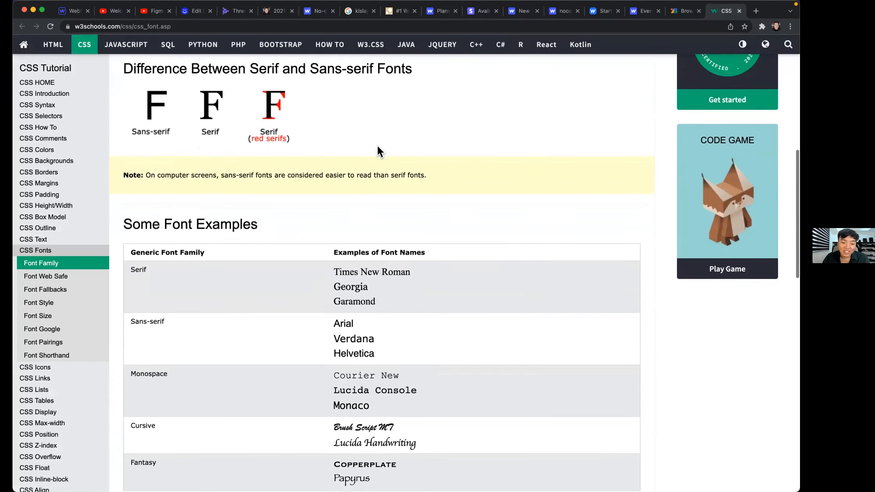
scroll(357, 164, down, 3)
scroll(234, 227, down, 5)
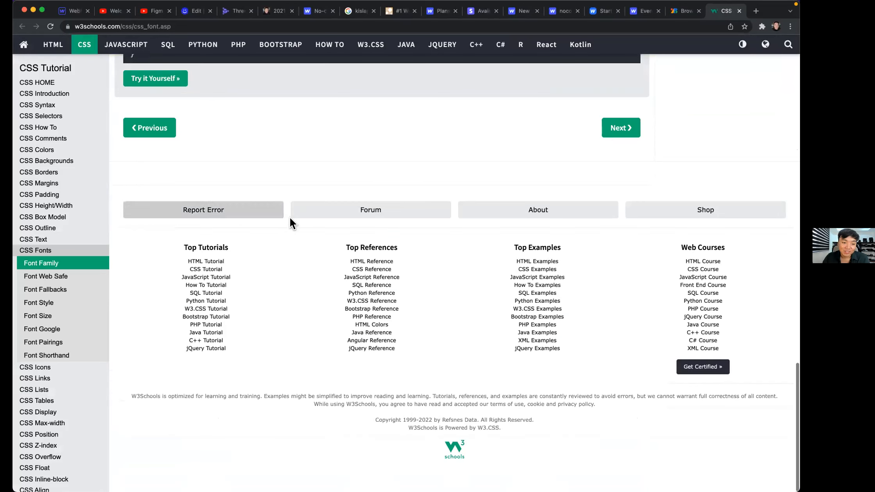
scroll(215, 235, up, 10)
scroll(271, 400, up, 2)
scroll(455, 227, up, 10)
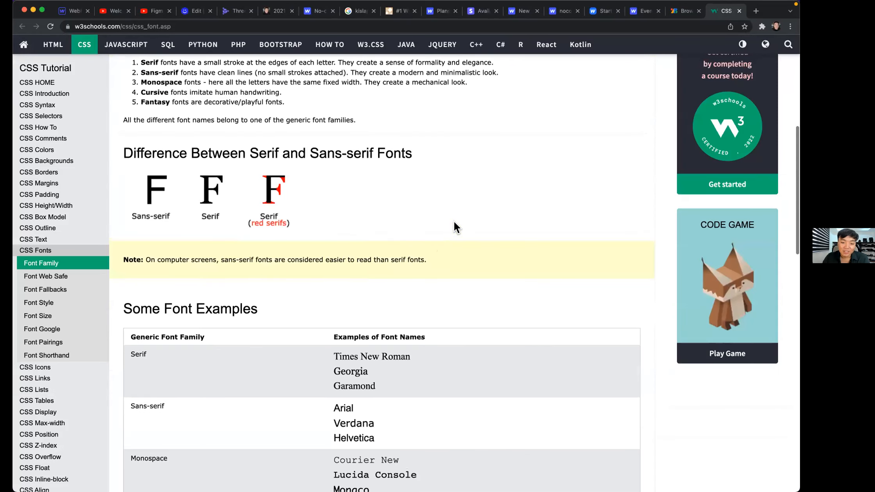
Close the W3Schools page and the New project templates page, and return to the nocodeph-test font settings
key(super+w)
click(643, 15)
click(671, 16)
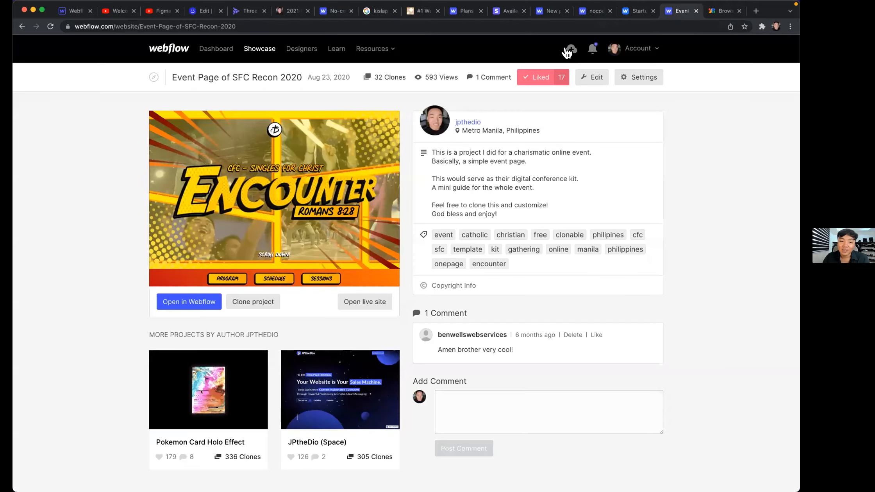
click(509, 13)
click(465, 13)
click(552, 13)
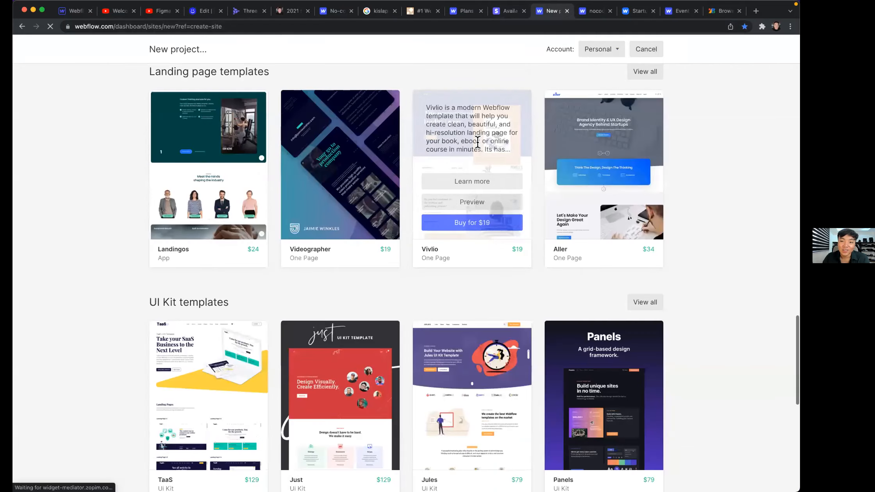
click(566, 11)
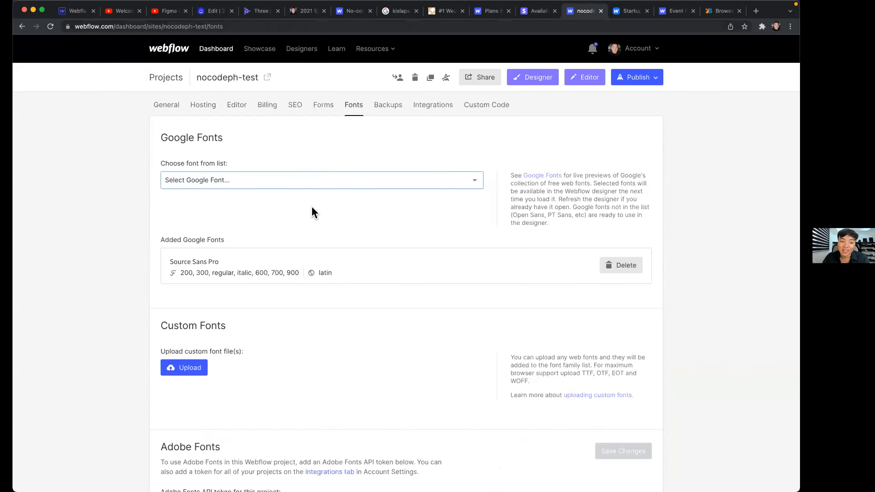
Examine the custom font upload section, highlighting the note on which web font file formats can be uploaded
scroll(250, 265, down, 4)
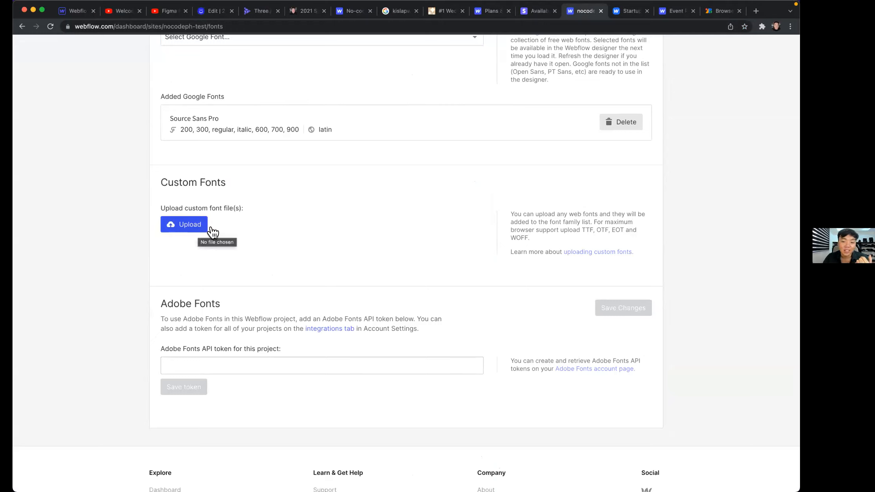
drag(513, 214, 532, 236)
click(536, 236)
click(510, 213)
click(532, 236)
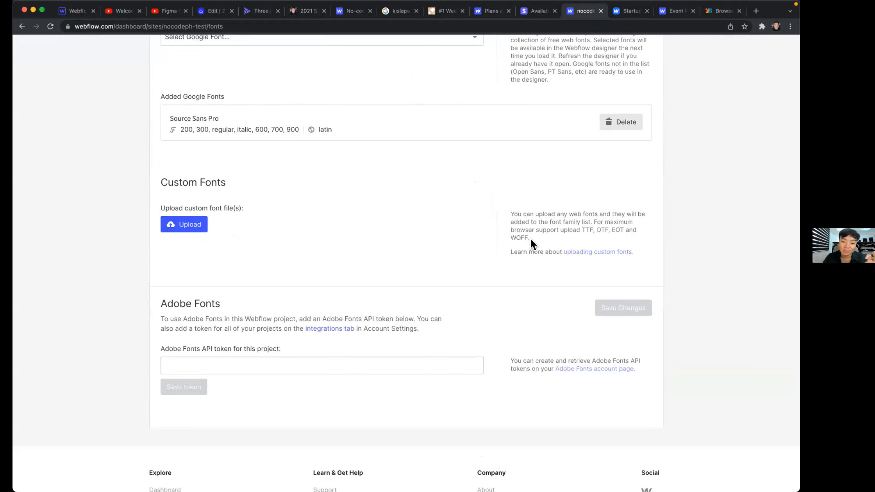
drag(531, 239, 510, 211)
click(509, 211)
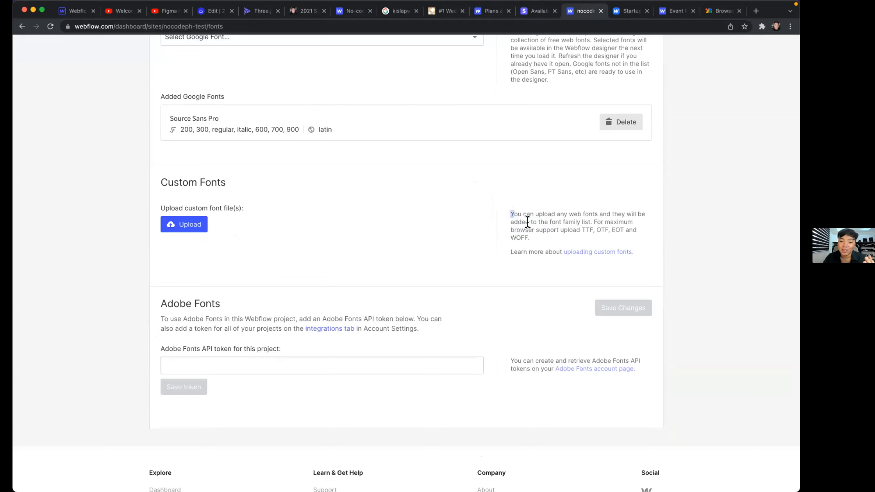
drag(530, 238, 517, 222)
drag(494, 197, 506, 211)
click(534, 236)
click(506, 210)
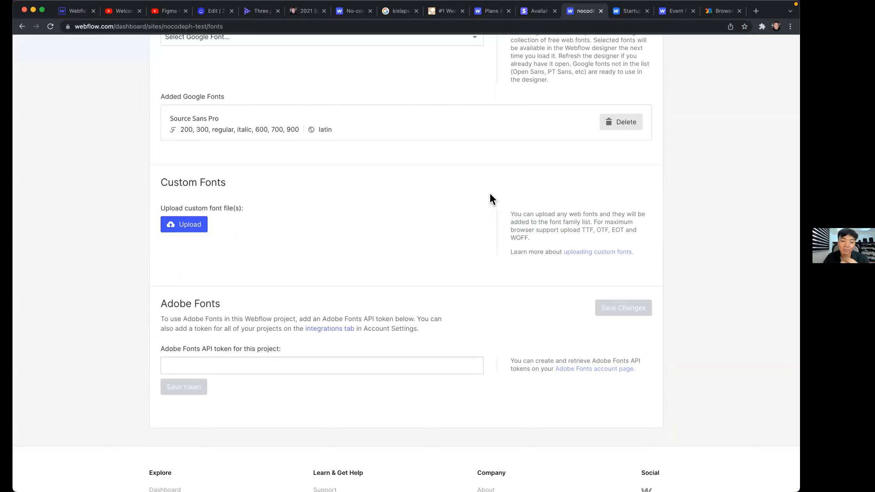
Add the Google font B612 Mono to the project with its Regular and Italic variants
scroll(488, 187, up, 4)
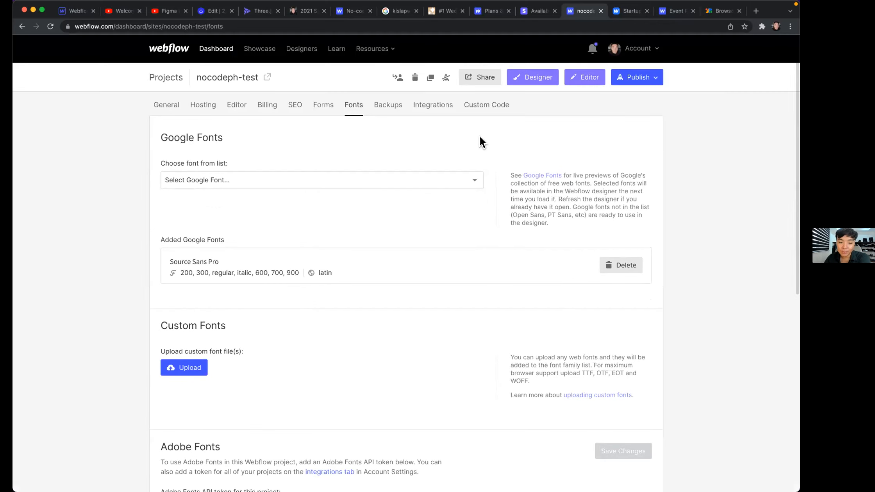
click(374, 184)
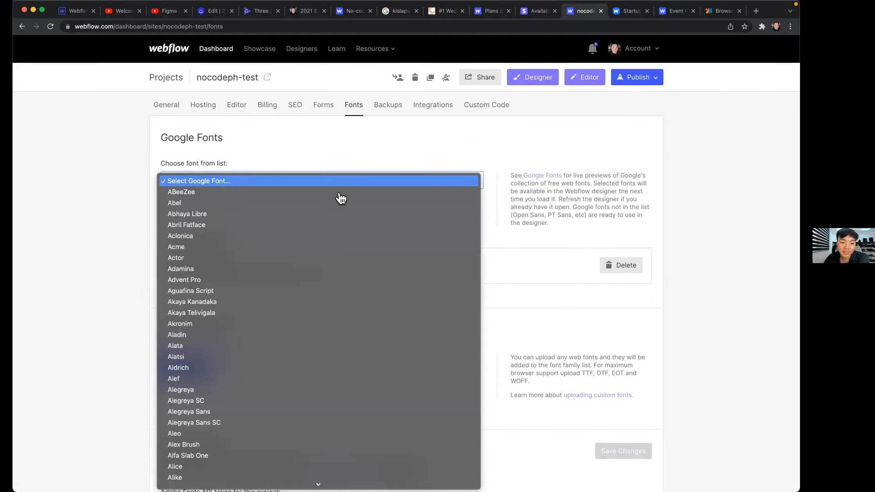
scroll(328, 294, down, 10)
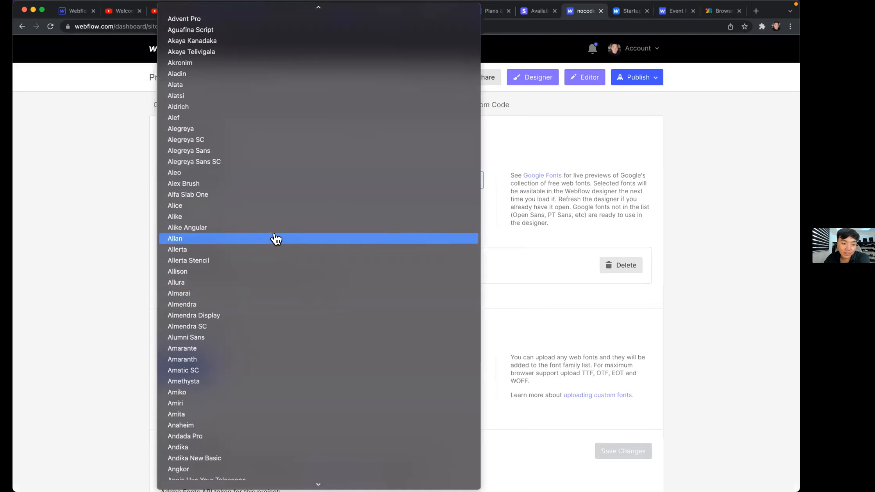
scroll(291, 260, down, 10)
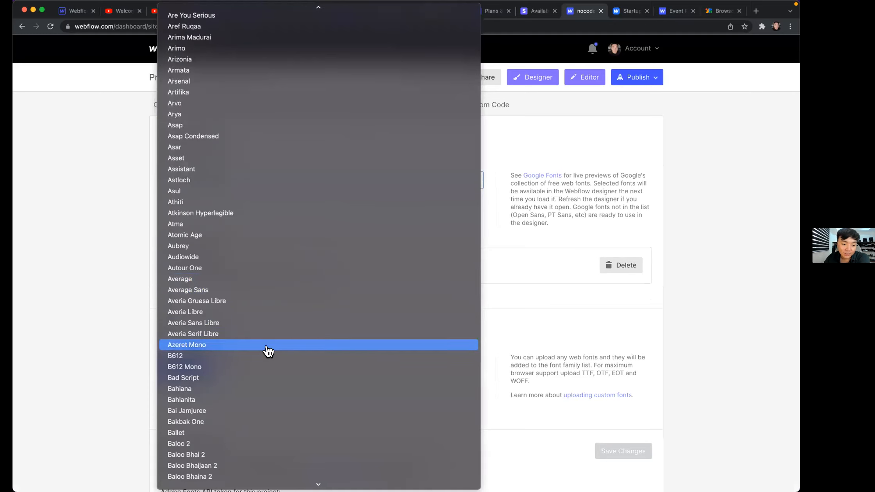
click(253, 370)
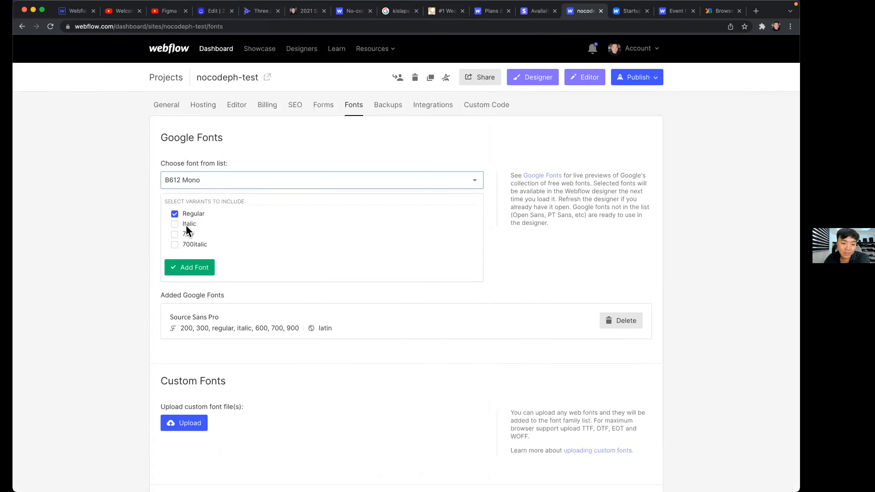
double_click(188, 225)
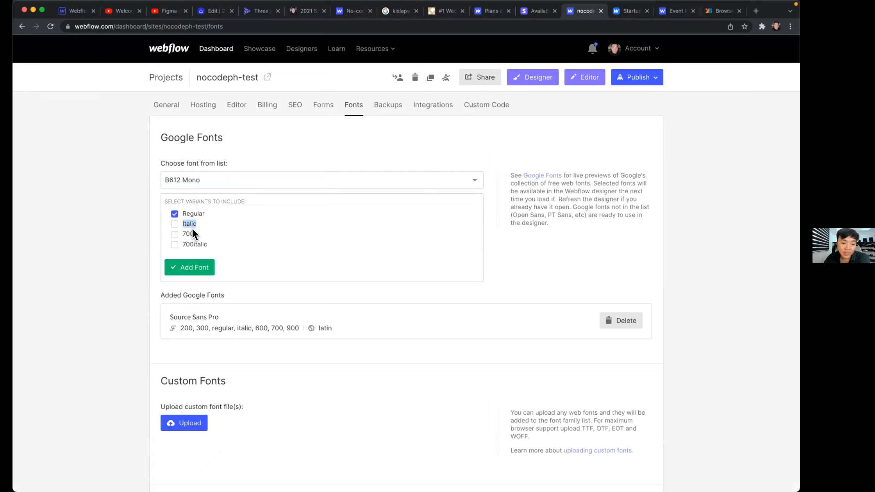
click(206, 222)
click(195, 267)
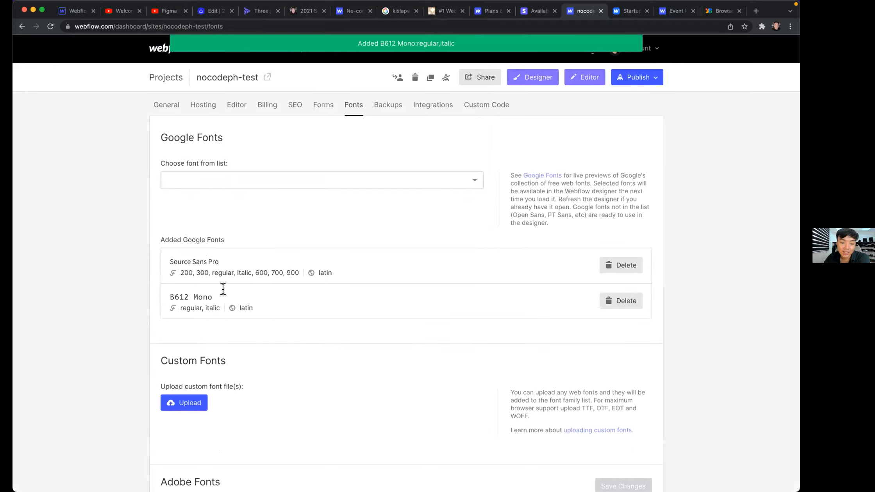
Open the project in the Designer and set the font of the "No-Code PH Website!" hero title to B612 Mono
click(541, 81)
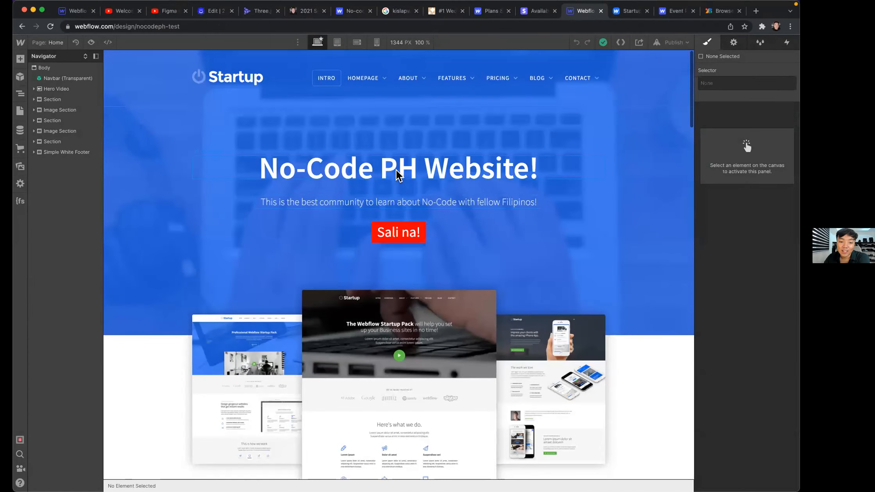
click(397, 175)
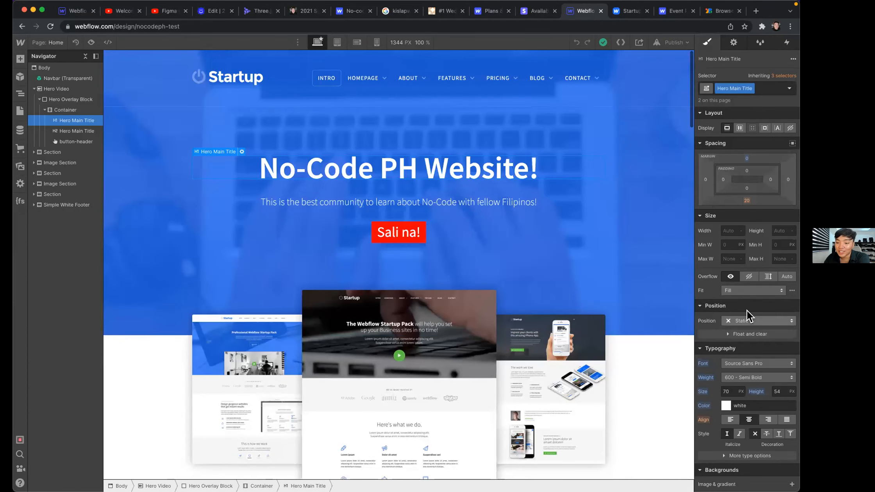
click(738, 362)
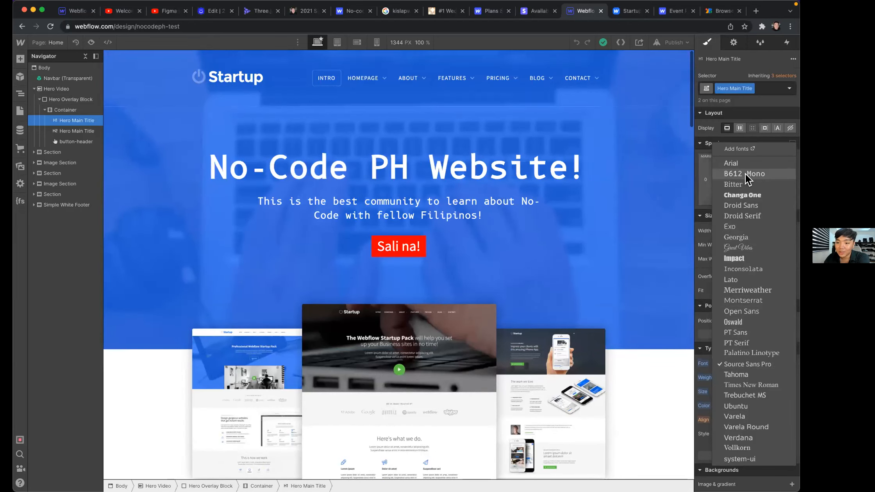
click(745, 173)
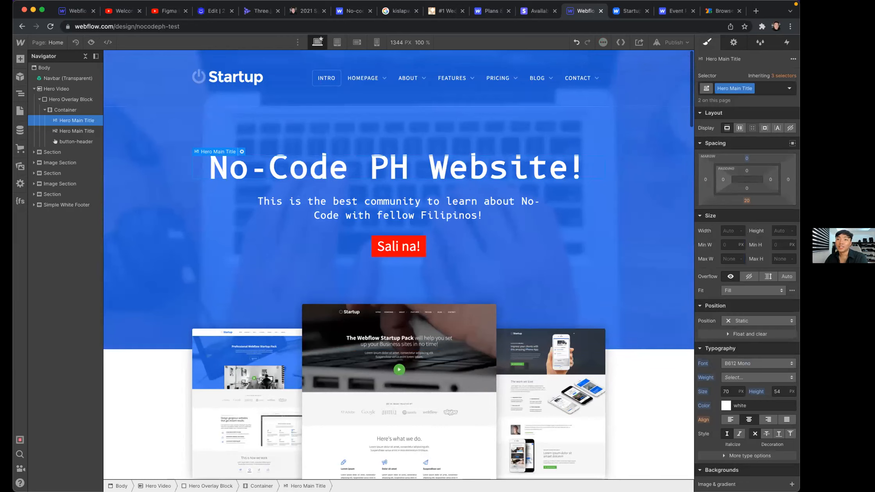
Switch to the NoCode PH: Intro to Webflow board in Figma and move the Upwork question sticky note away from the fonts question
key(super+Tab)
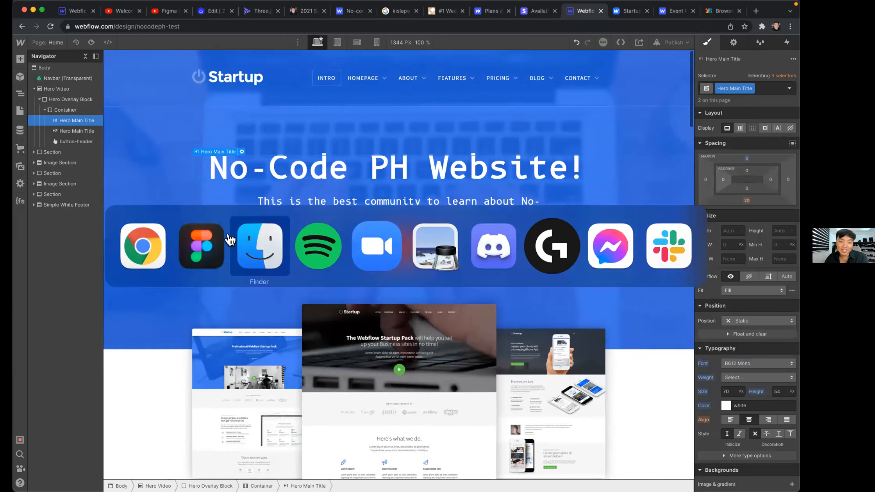
click(355, 228)
scroll(376, 234, down, 5)
drag(474, 240, 583, 245)
click(289, 227)
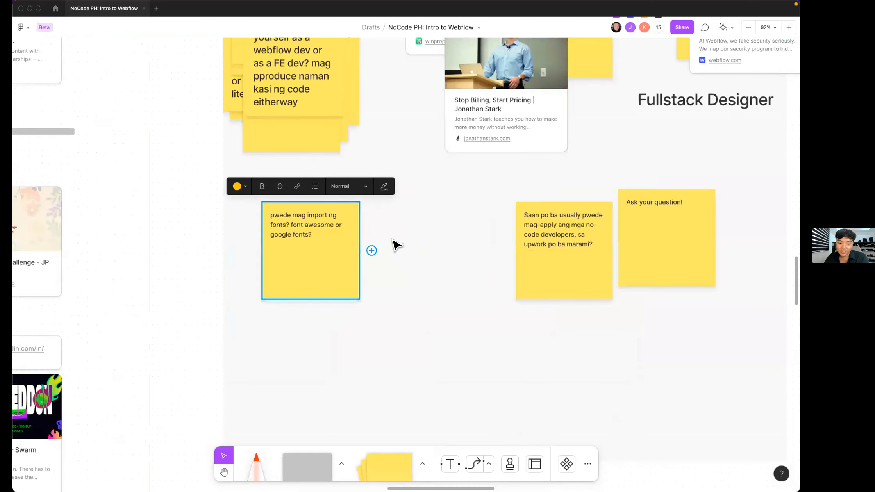
Add a sticky note beside the fonts question reading "sizes din ng image sources din need I-take into account para sa perf ng site?"
click(372, 251)
text(ah so yung sizes din ng image sources din need I-take into account para sa perf ng site?)
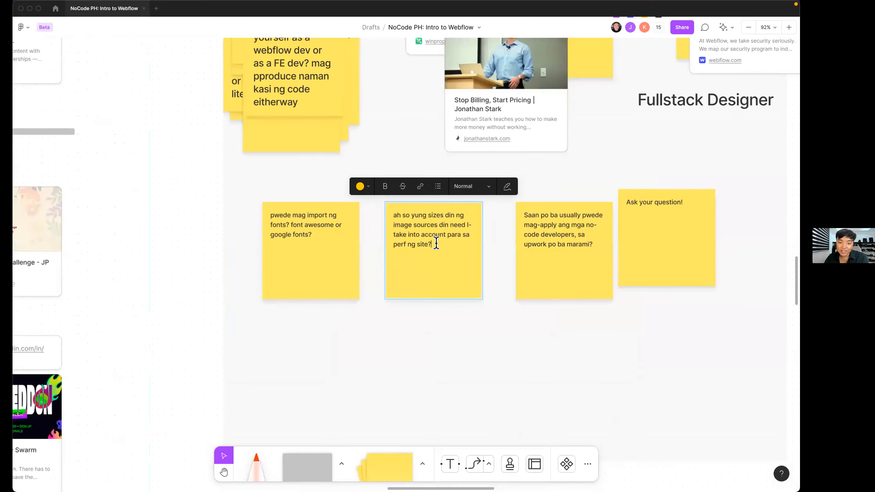
scroll(434, 244, up, 3)
key(shift+super+Left)
key(BackSpace)
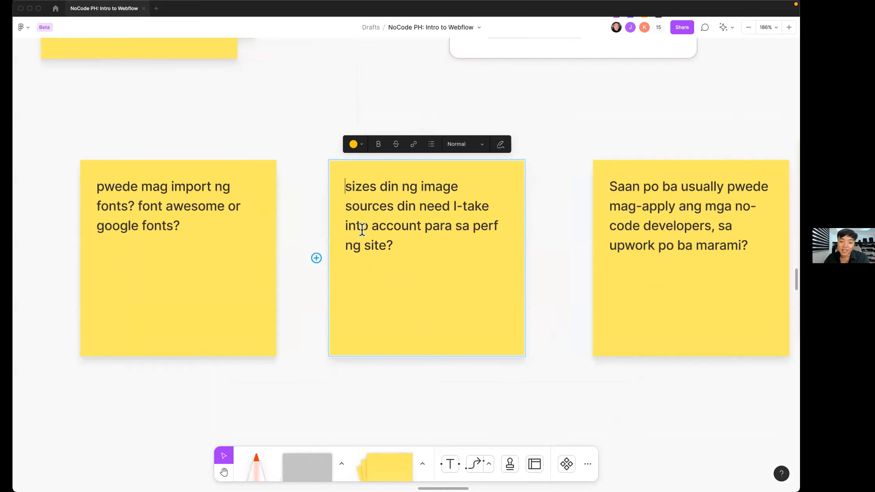
scroll(273, 228, right, 2)
click(270, 230)
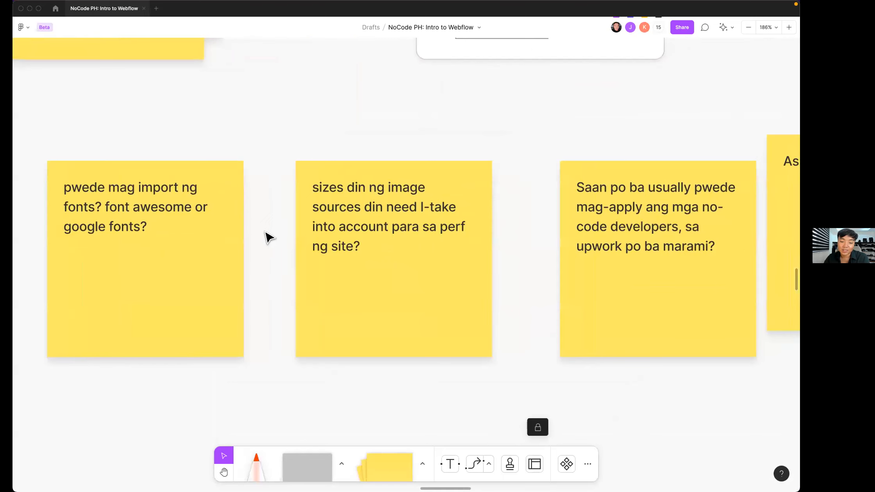
scroll(272, 230, down, 10)
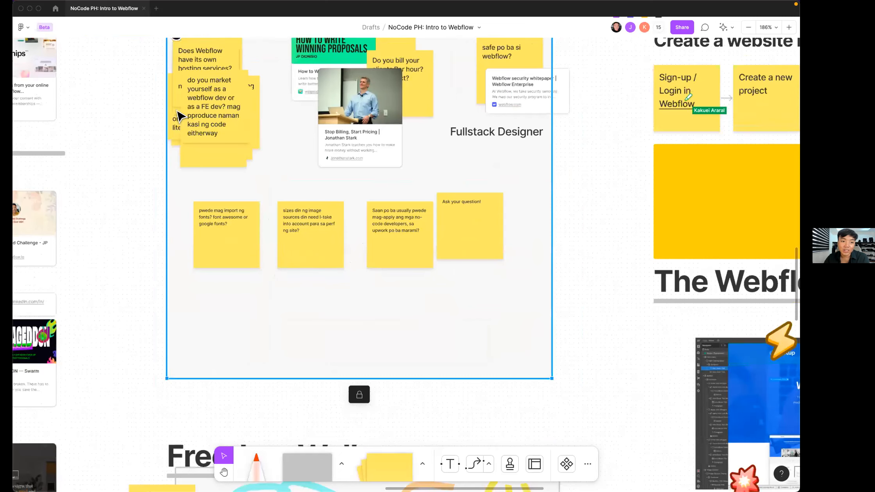
scroll(293, 220, down, 3)
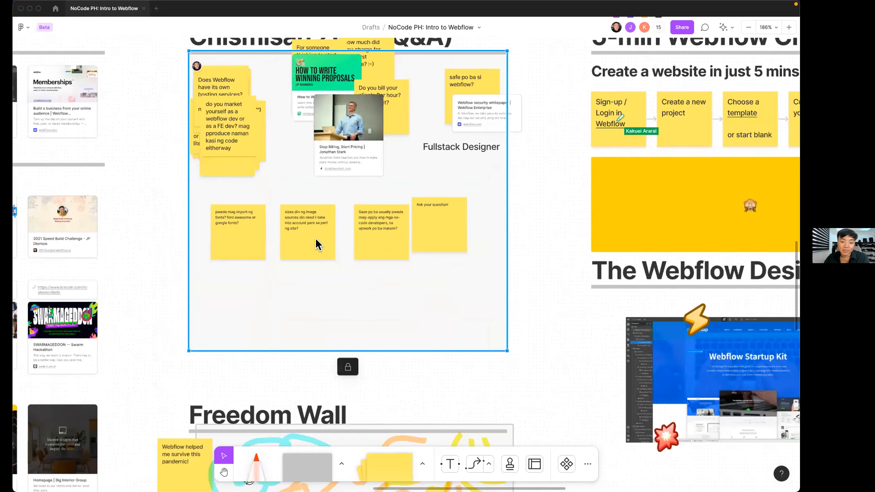
scroll(315, 239, down, 3)
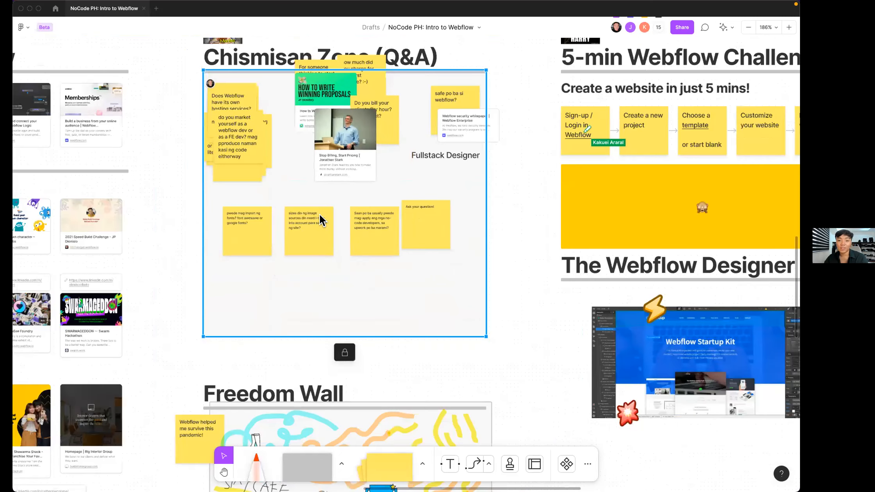
Create a new design file and add a frame with the Desktop preset, 1440 × 1024
key(super+n)
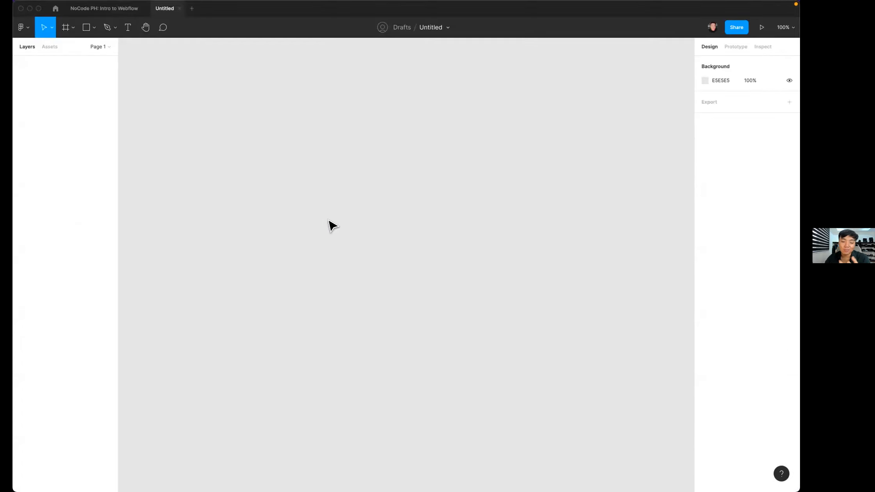
key(f)
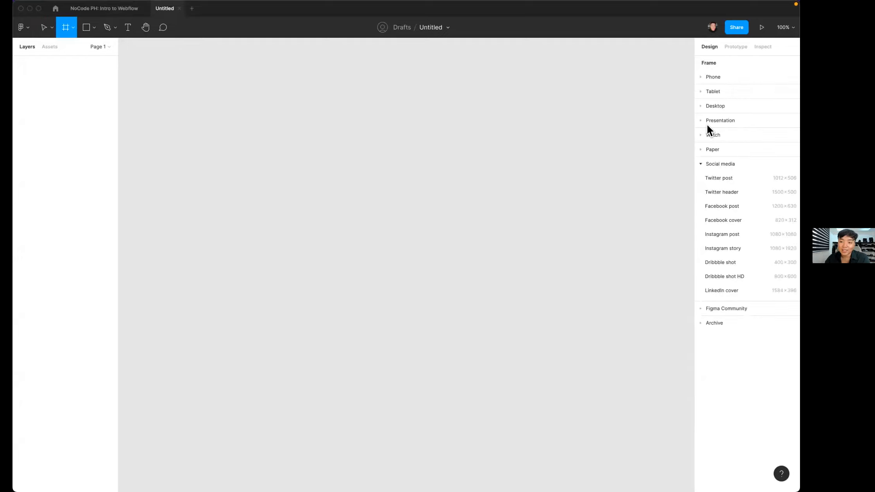
click(720, 106)
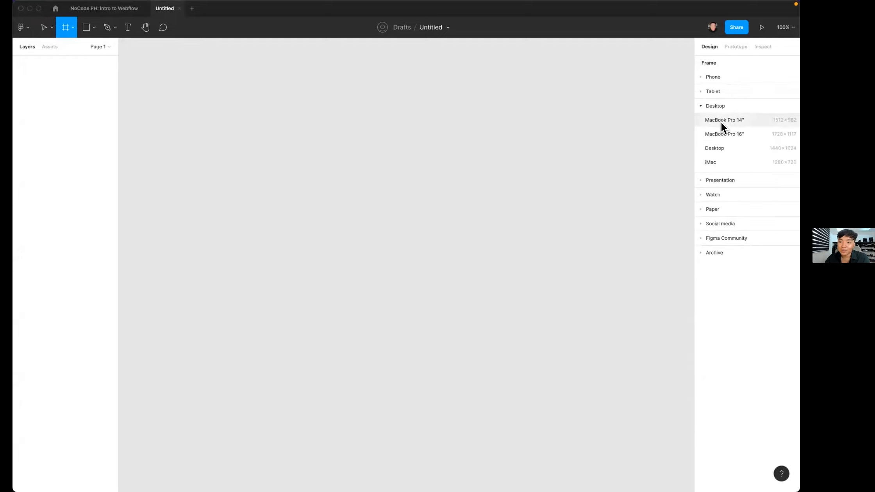
click(715, 149)
ctrl+scroll(242, 160, down, 3)
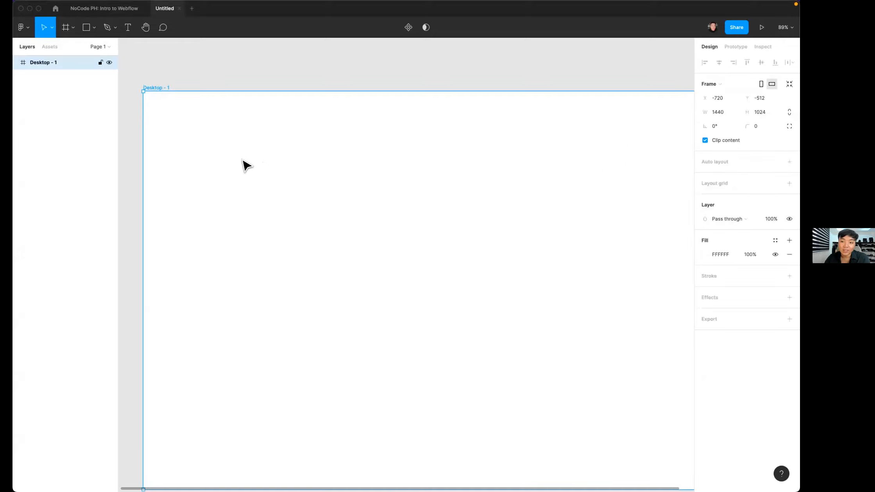
key(shift+1)
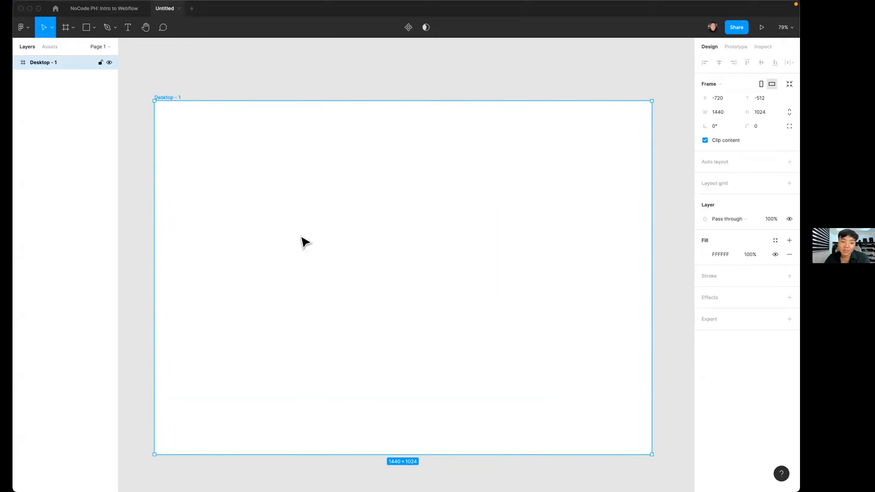
Draw a rectangle about 377 × 470 in the Desktop frame and place a copy of it further right and lower
key(r)
mouse_move(233, 166)
mouse_down()
mouse_move(353, 324)
mouse_move(344, 326)
mouse_move(371, 328)
mouse_move(363, 328)
mouse_up()
drag(328, 302, 552, 374)
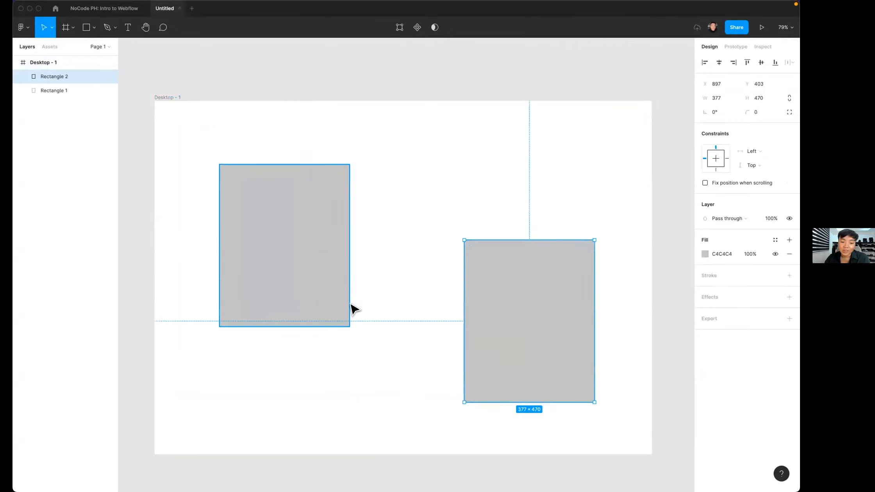
Move the original rectangle slightly down to about X 185, Y 220
click(298, 285)
scroll(297, 285, down, 3)
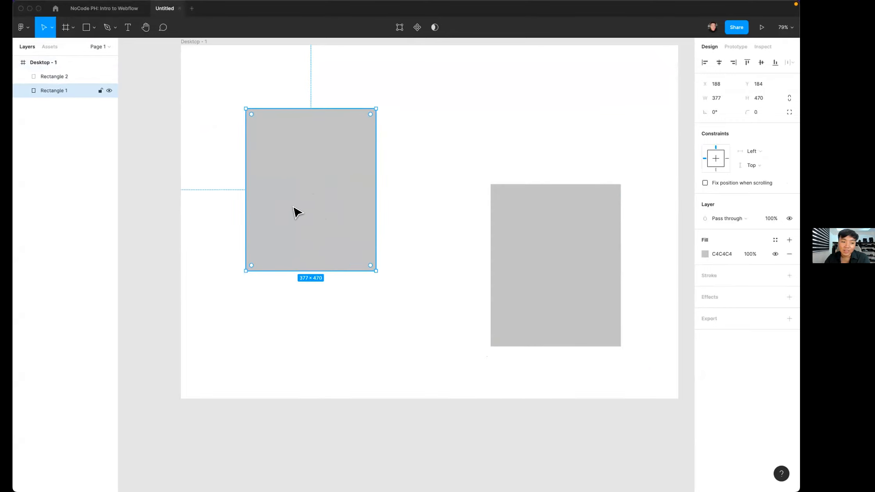
drag(297, 213, 296, 226)
Add a 1x PNG export setting to the original rectangle and open its export save dialog, cancelling without saving
click(789, 318)
click(768, 333)
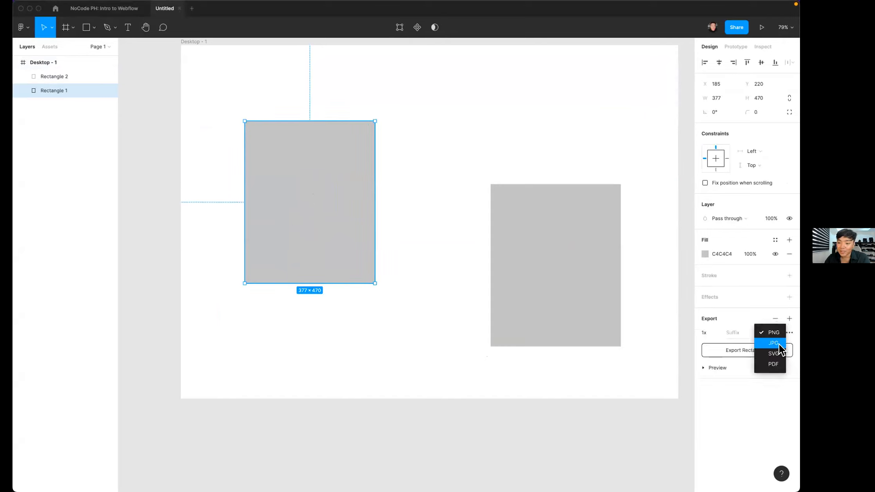
click(743, 387)
click(764, 334)
click(769, 333)
click(734, 351)
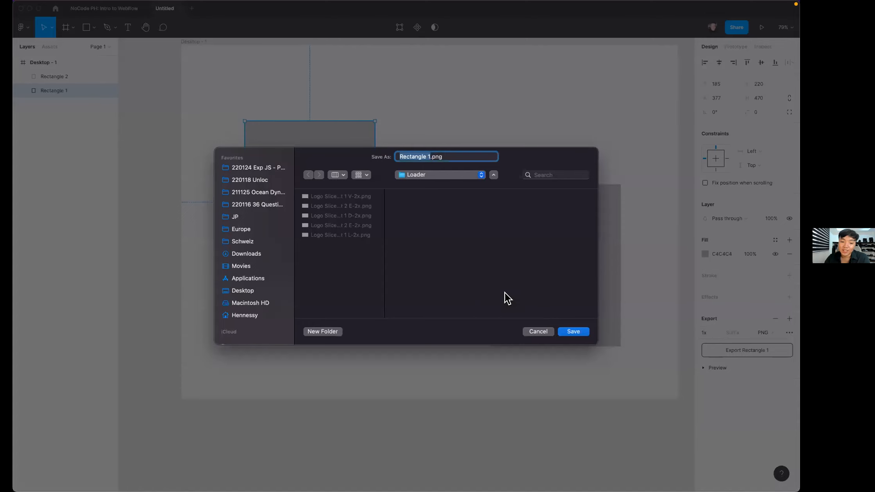
click(538, 332)
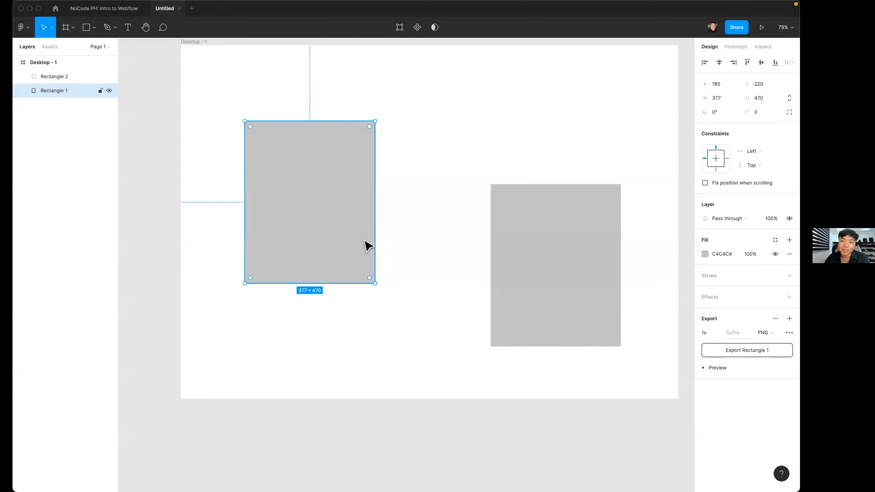
Switch to Finder and open the images folder inside the exported nocodeph-test.webflow folder
drag(338, 243, 336, 269)
mouse_move(313, 465)
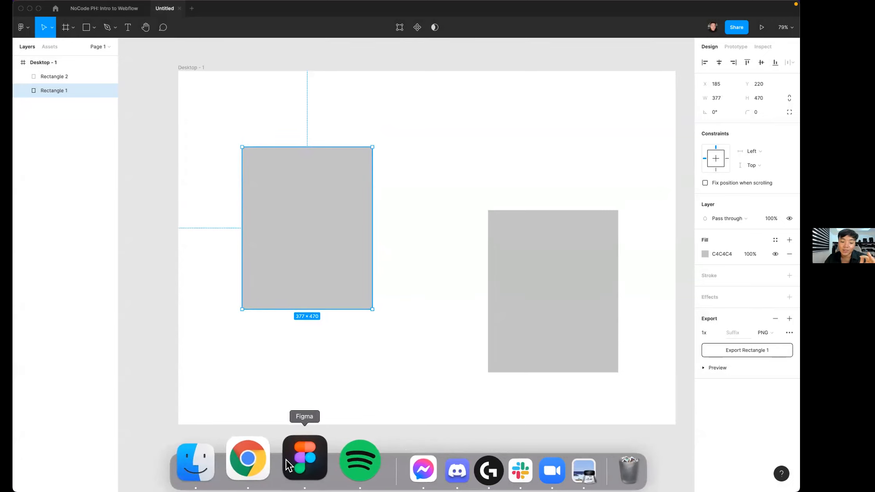
click(220, 457)
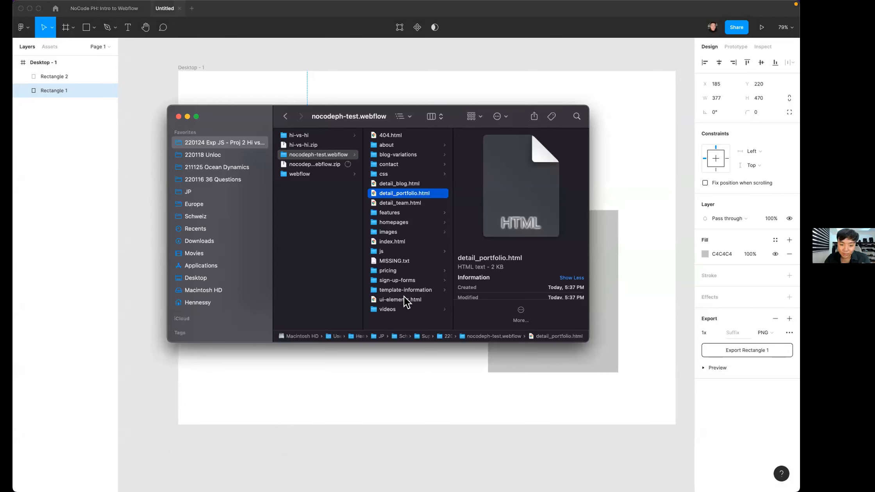
click(403, 300)
click(403, 164)
click(403, 142)
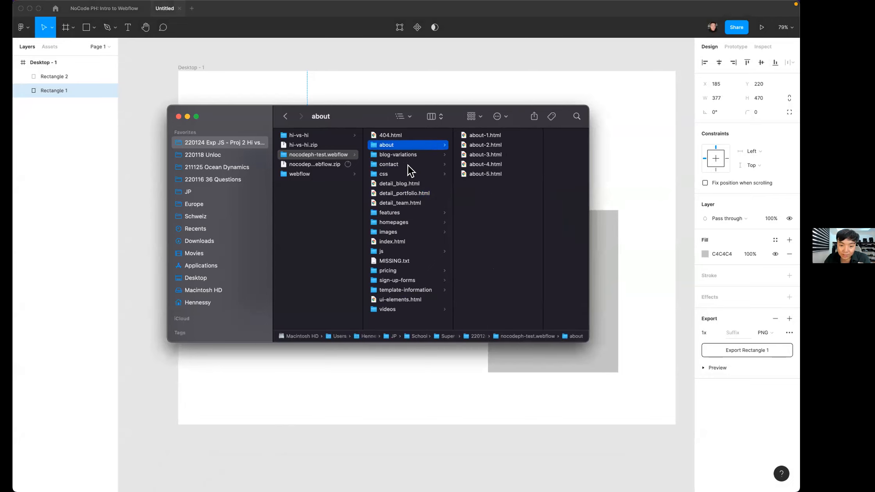
click(411, 231)
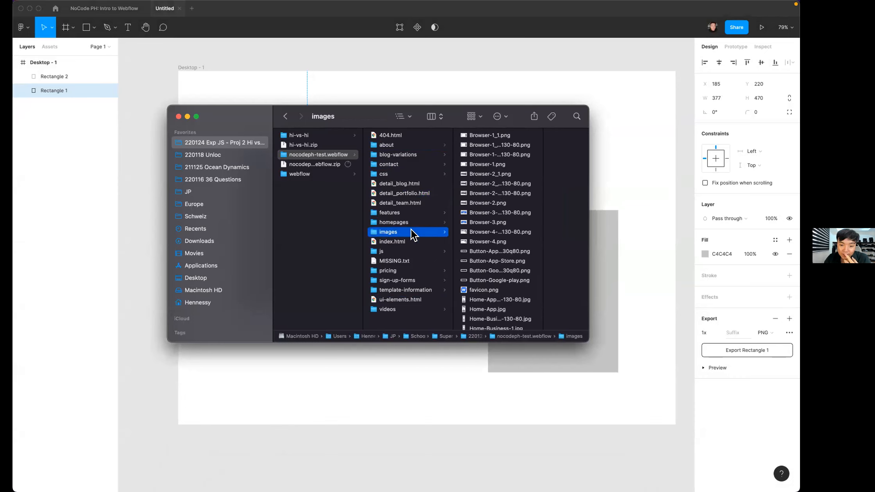
Widen the Finder window and preview thumbnail and full-size image files, comparing file sizes such as Home-Business-1.jpg and Home-Download-thumb-130-130-80.jpg
click(511, 144)
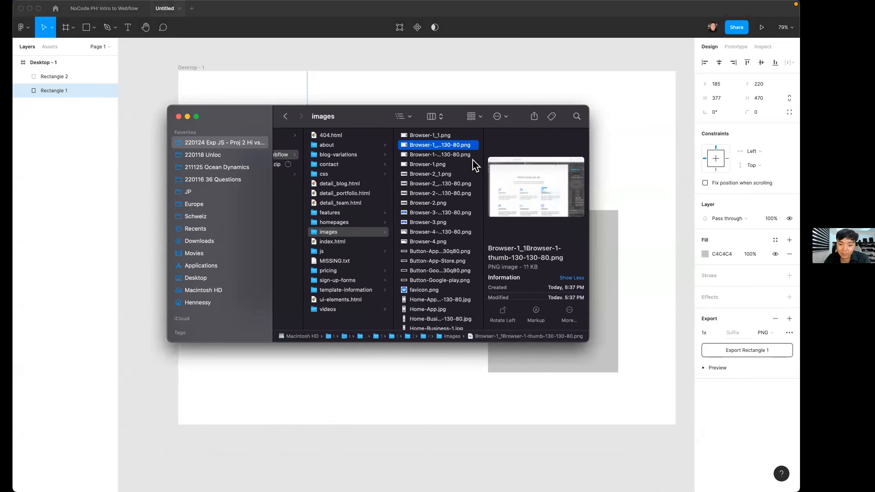
scroll(482, 157, down, 5)
drag(483, 157, 731, 188)
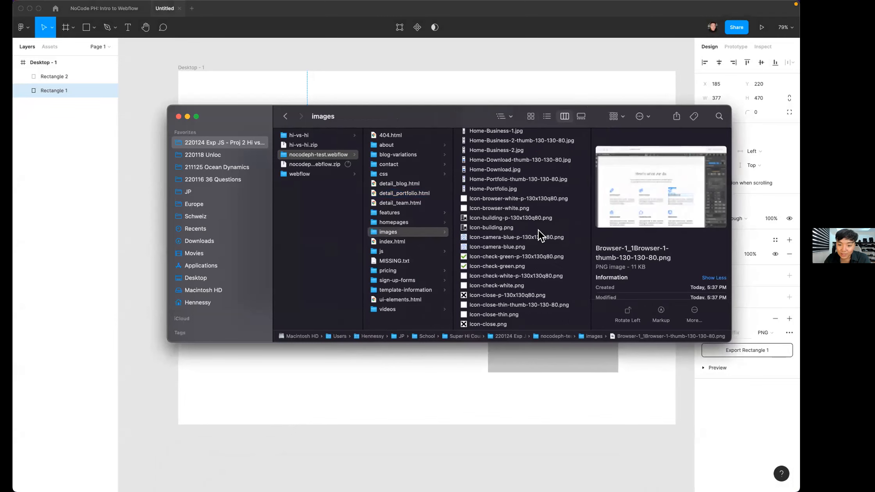
scroll(534, 228, up, 1)
scroll(532, 226, up, 5)
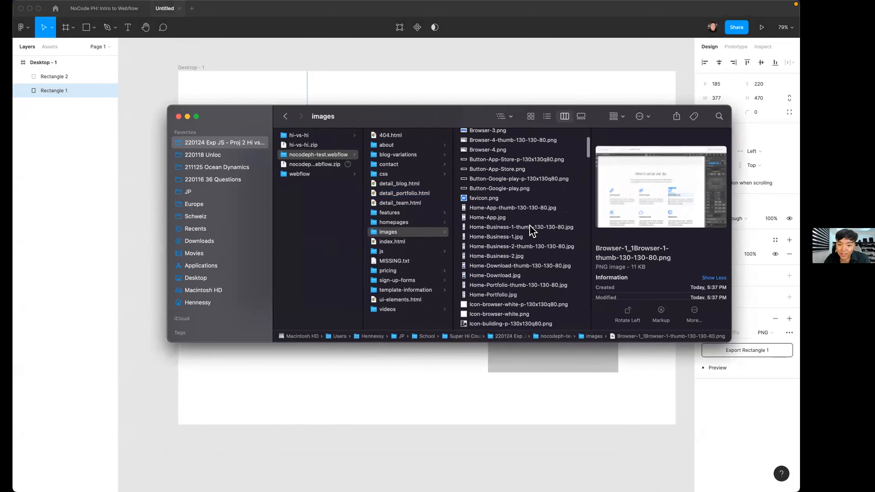
click(529, 226)
click(526, 236)
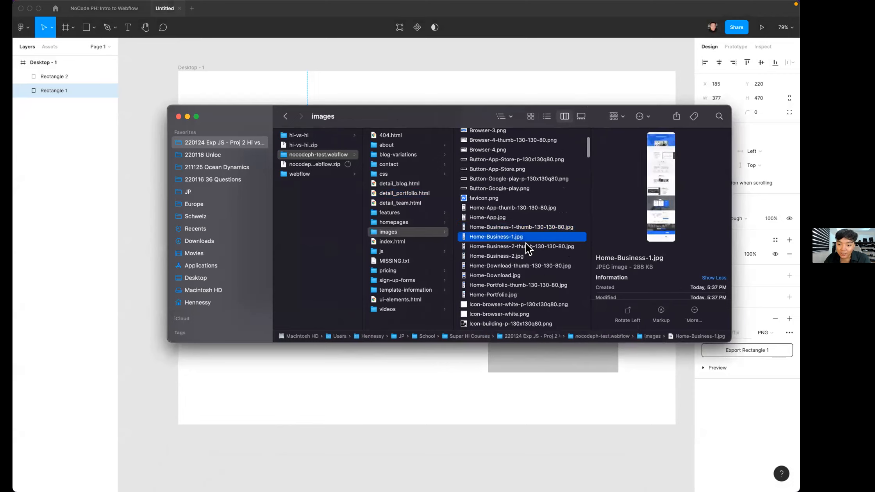
click(524, 246)
click(525, 256)
click(526, 266)
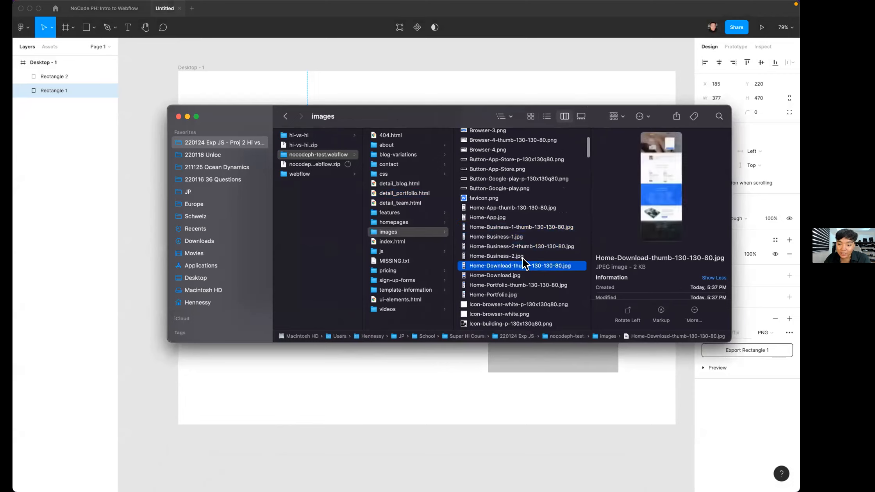
click(523, 257)
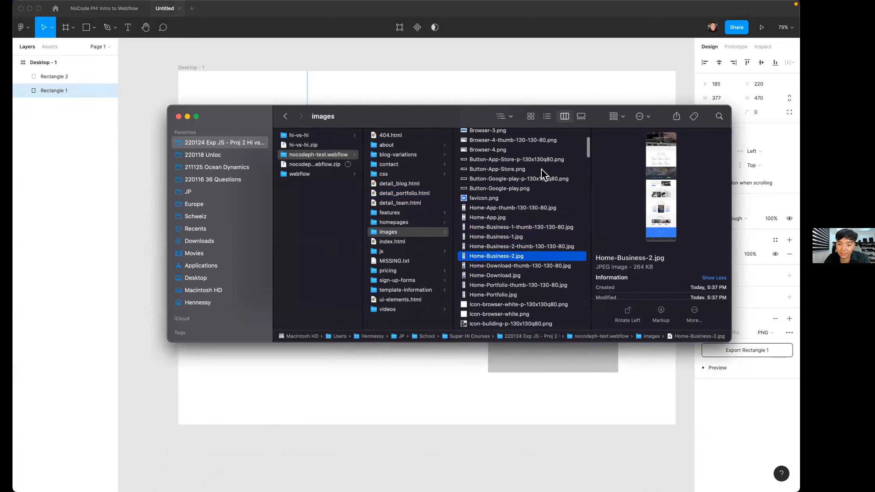
click(536, 180)
scroll(533, 181, up, 1)
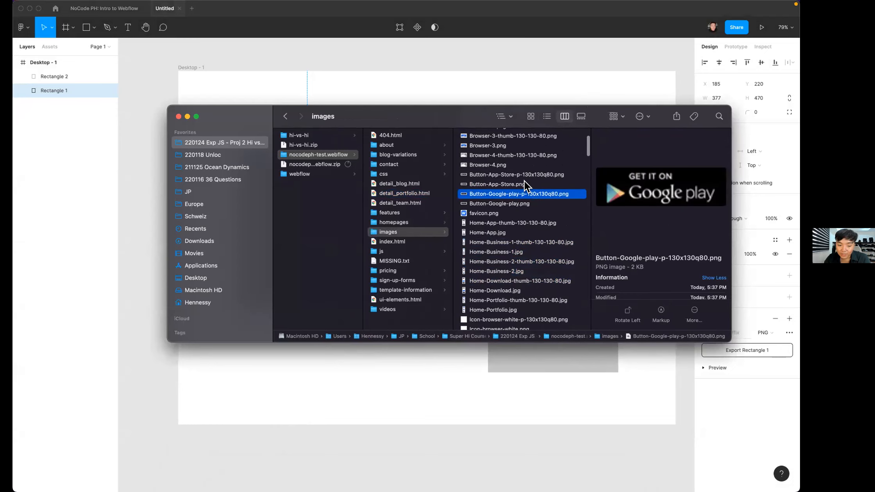
key(alt+Tab)
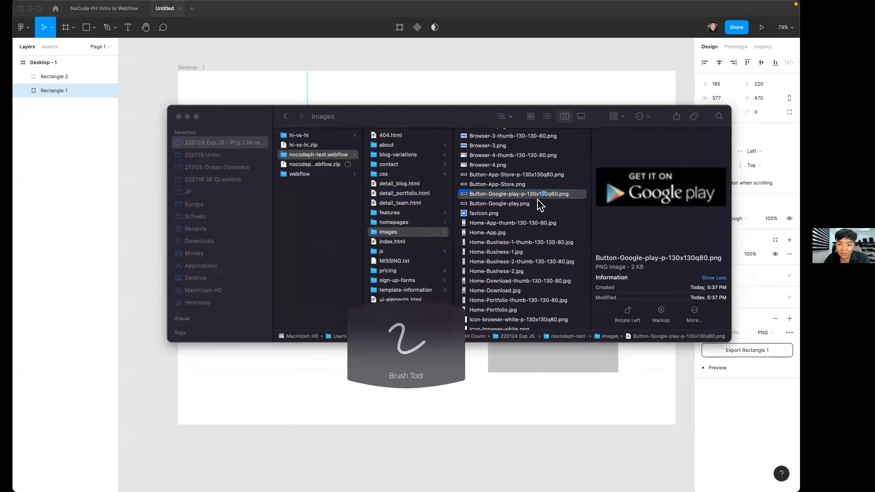
key(z)
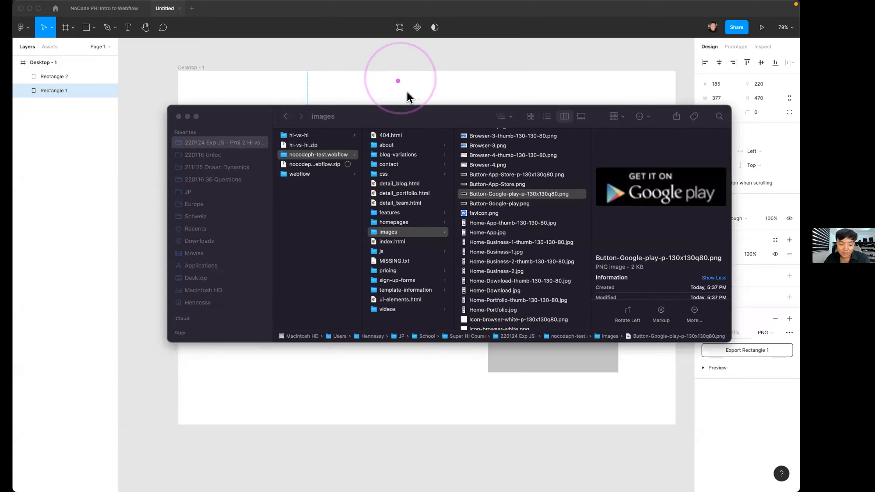
click(454, 189)
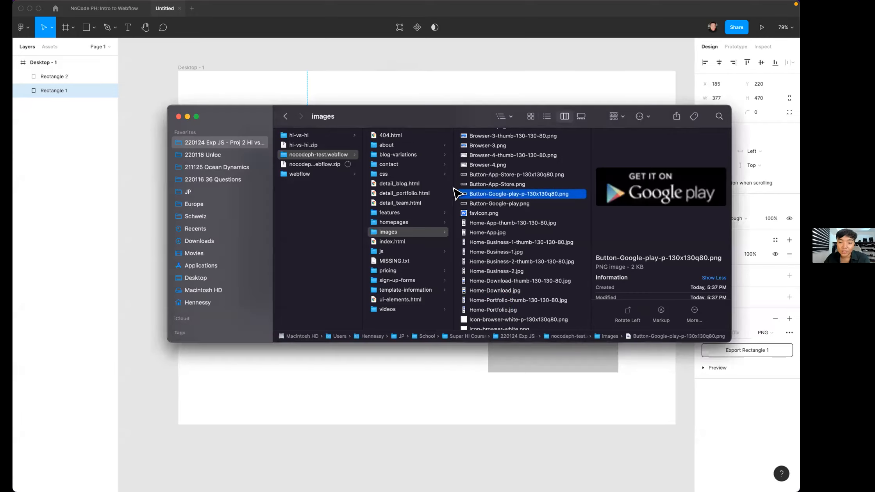
Switch back to Figma and return to the Q&A section of the NoCode PH: Intro to Webflow board
key(super+Tab)
drag(398, 190, 405, 184)
key(super+Tab)
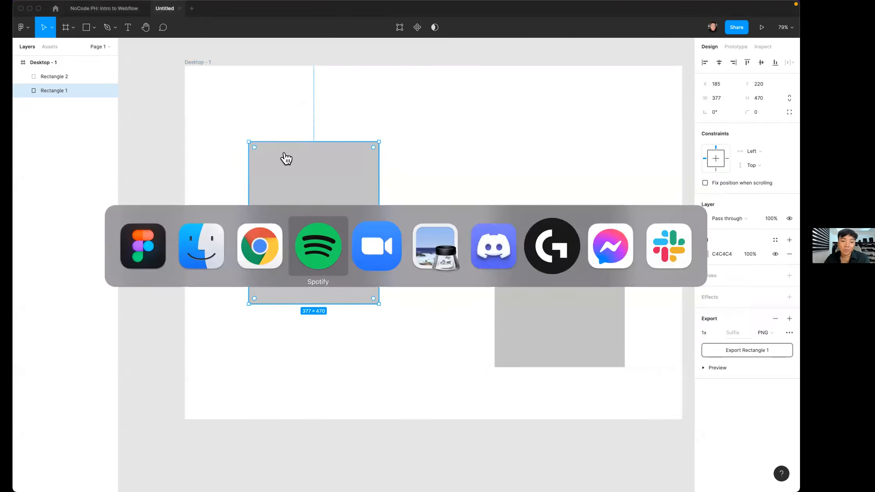
click(116, 9)
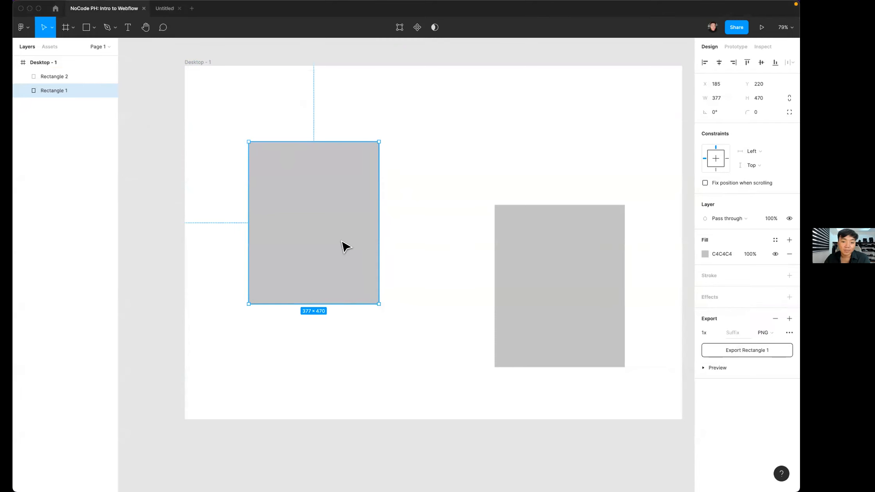
scroll(308, 269, left, 3)
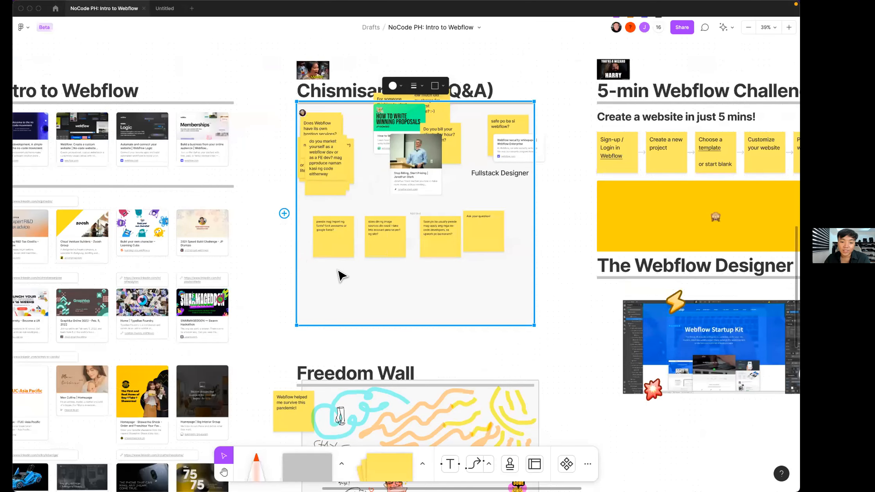
Move the answered sticky notes about importing fonts and image source sizes onto the pile of answered questions in the Q&A section
scroll(230, 238, right, 2)
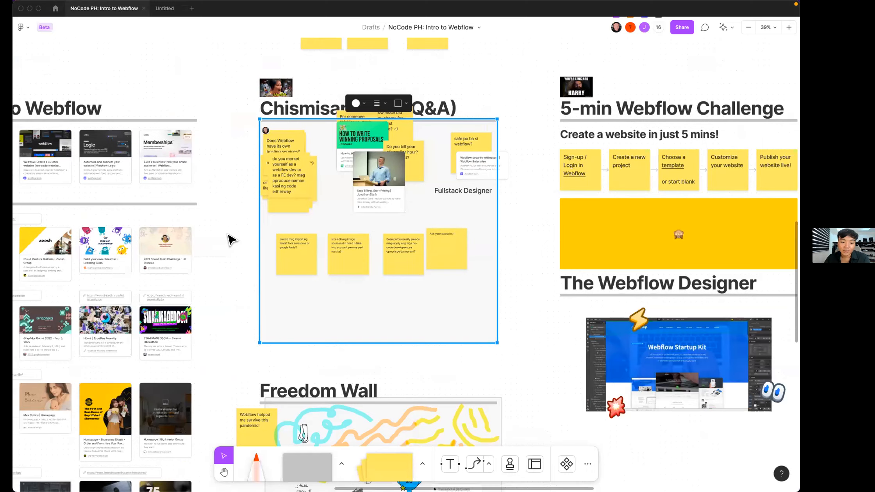
scroll(221, 233, up, 5)
scroll(242, 239, up, 4)
scroll(256, 245, down, 4)
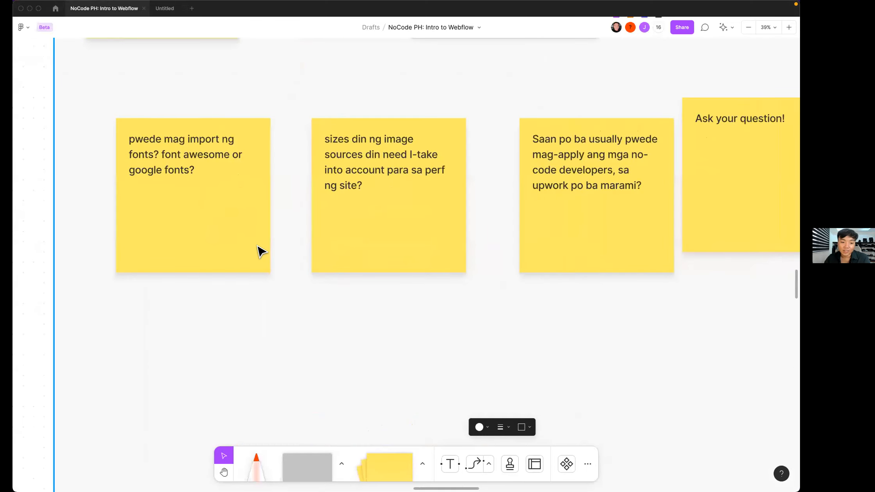
scroll(241, 188, up, 1)
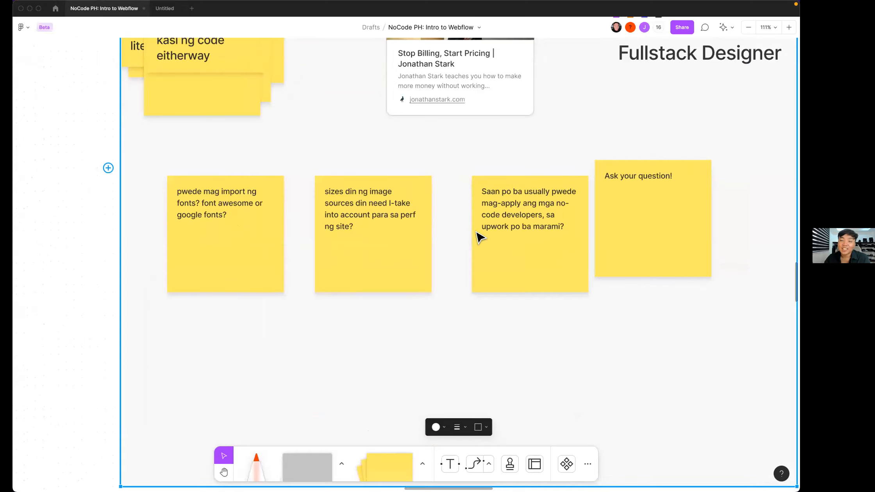
click(235, 250)
drag(234, 250, 221, 133)
drag(373, 235, 225, 156)
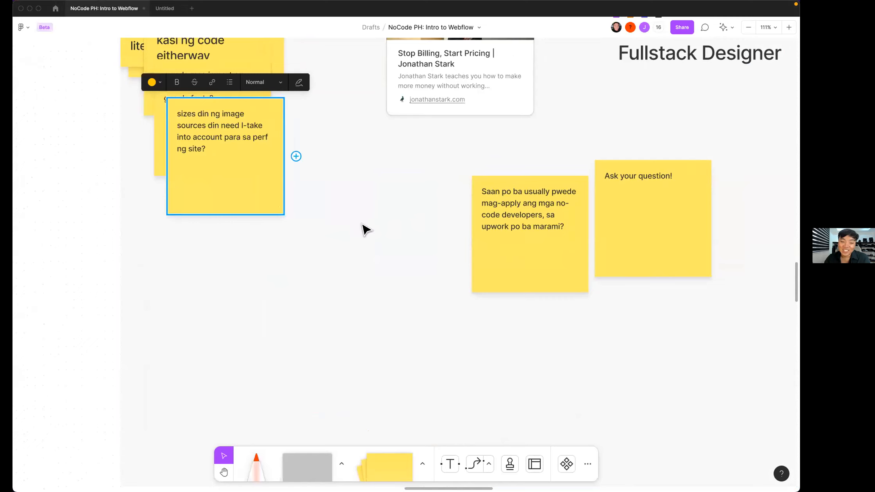
Add a sticky note reading "Weblow vs Wix vs weebly?" beside the question about where no-code developers can apply
drag(538, 227, 365, 267)
key(Return)
text(Weblow vs Wix vs weebly?)
click(162, 245)
scroll(161, 246, right, 2)
scroll(325, 265, down, 1)
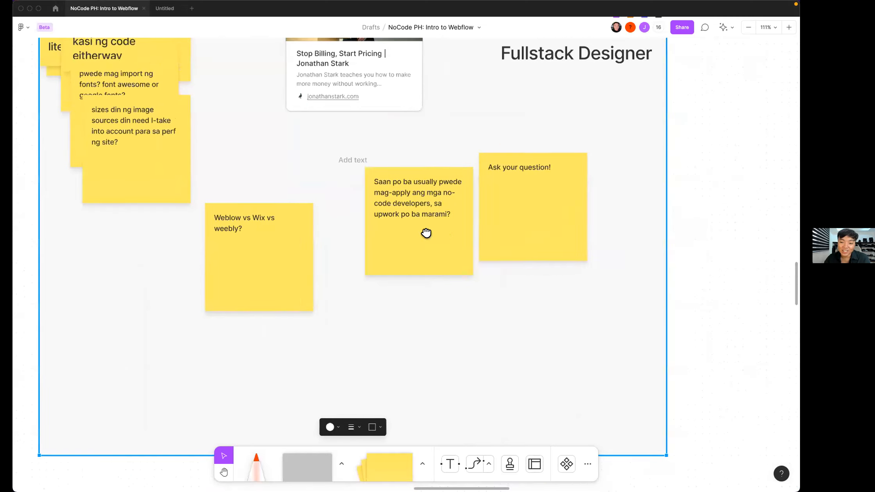
scroll(325, 247, down, 2)
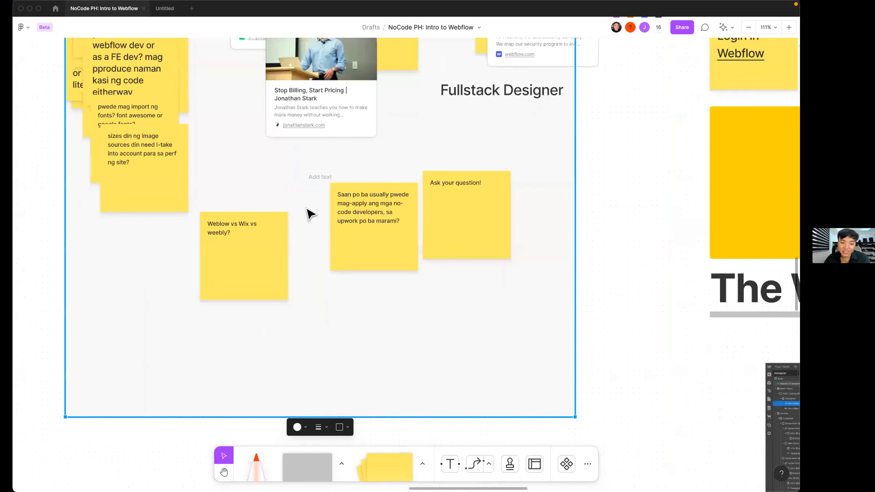
scroll(401, 231, down, 2)
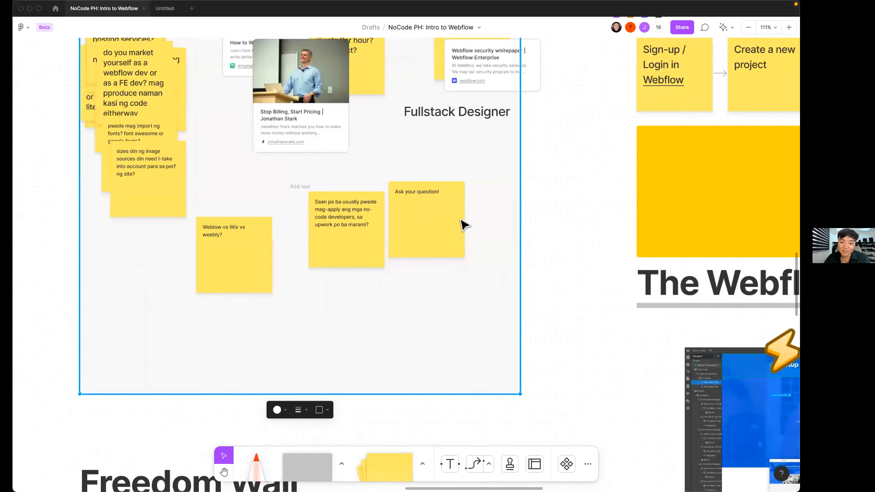